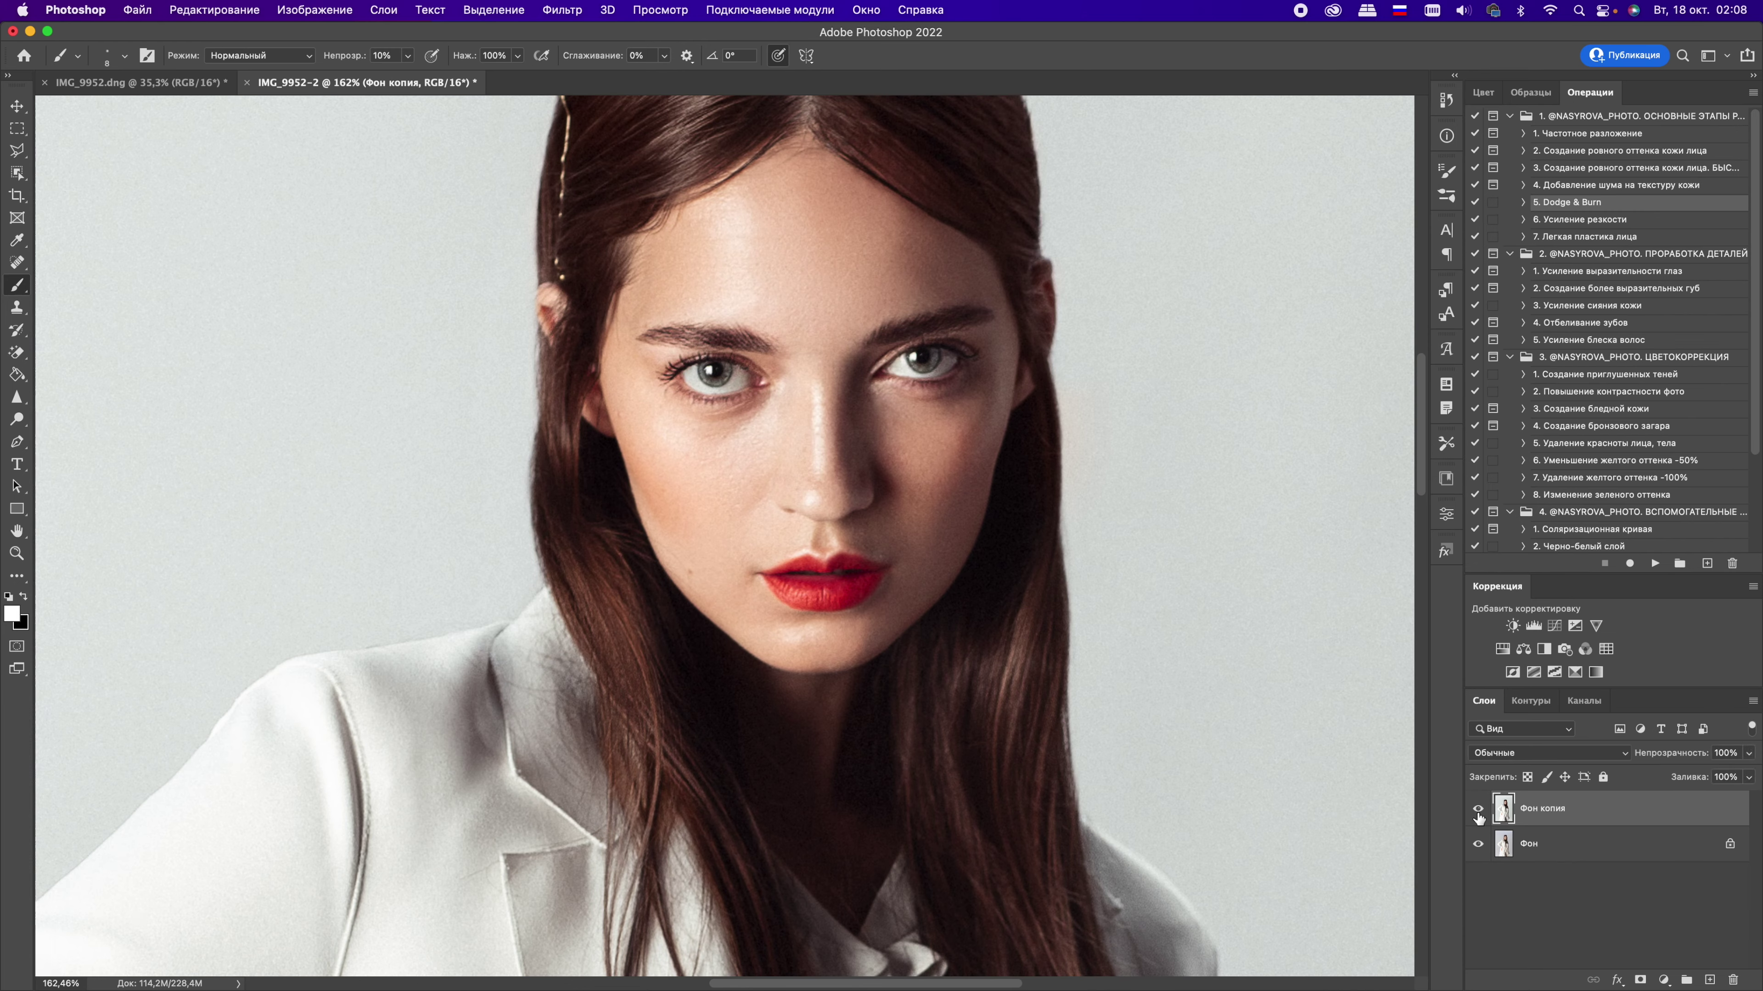
Step: Toggle the Фон копия layer on and off to compare the retouch with the original, photo fit to screen
{"action": "left_click", "coordinate": [1478, 811]}
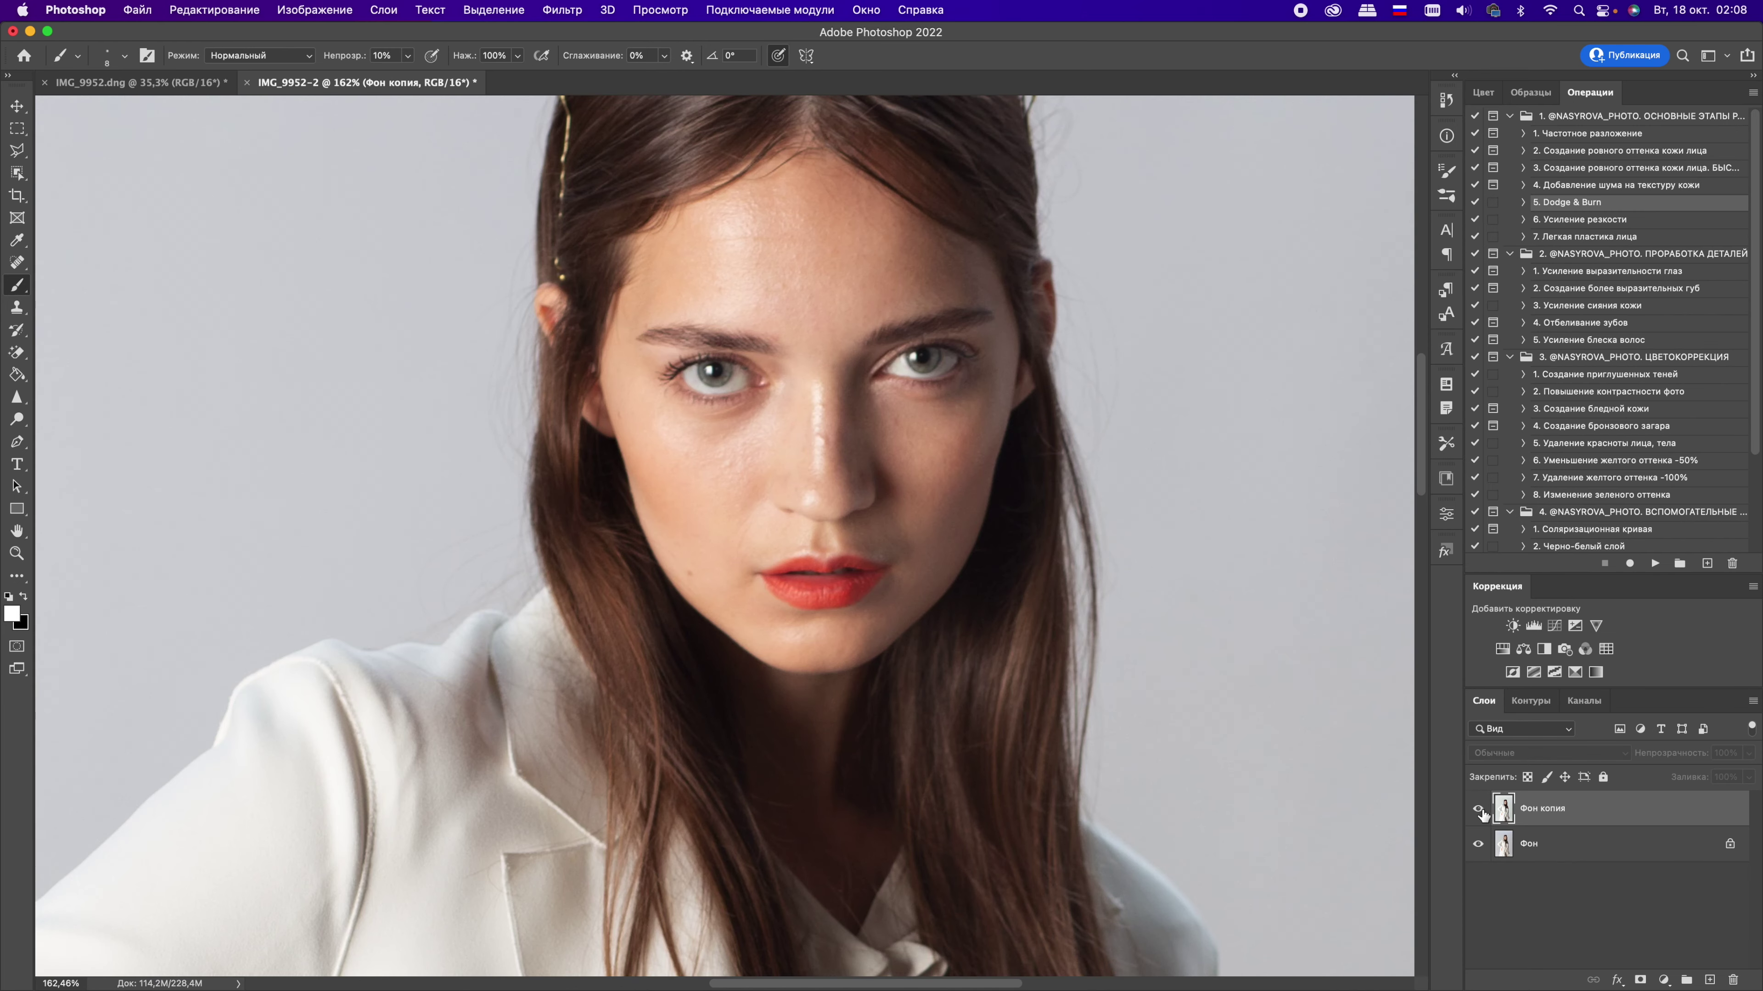
{"action": "left_click", "coordinate": [1477, 810]}
{"action": "left_click", "coordinate": [1478, 809]}
{"action": "key", "text": "super+0"}
{"action": "left_click", "coordinate": [1478, 809]}
{"action": "left_click", "coordinate": [1478, 809]}
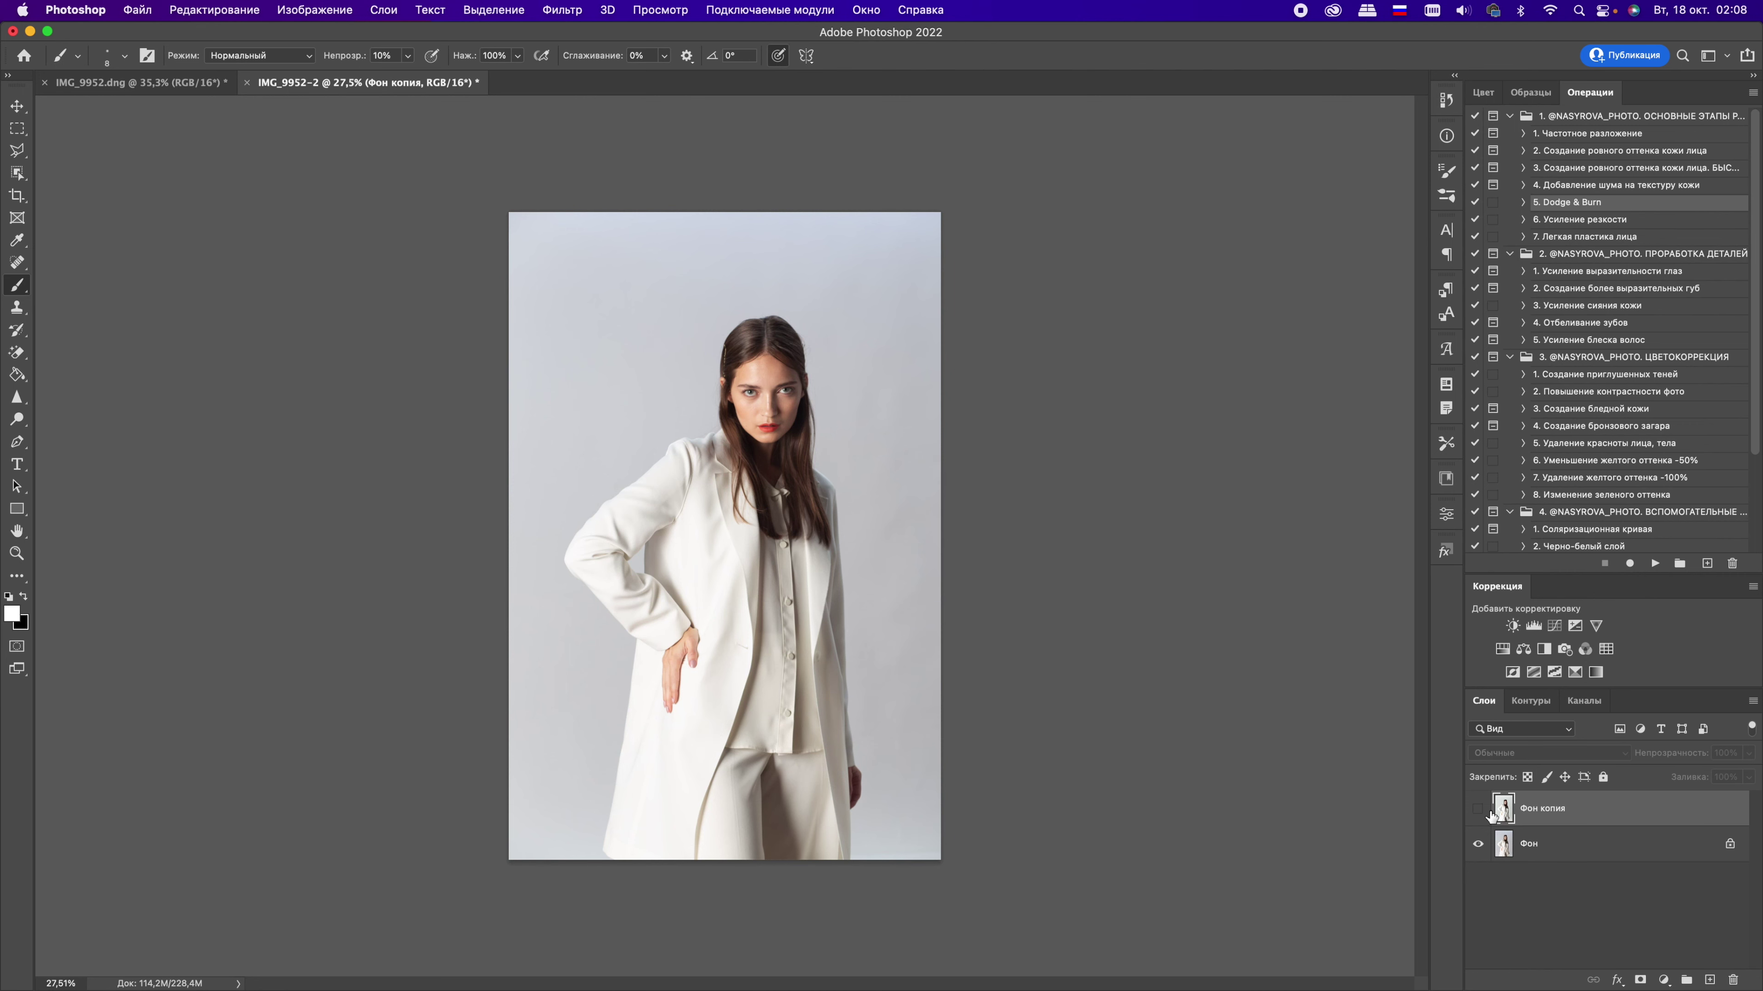
{"action": "left_click", "coordinate": [1478, 811]}
{"action": "scroll", "coordinate": [690, 639], "scroll_direction": "up", "scroll_amount": 5}
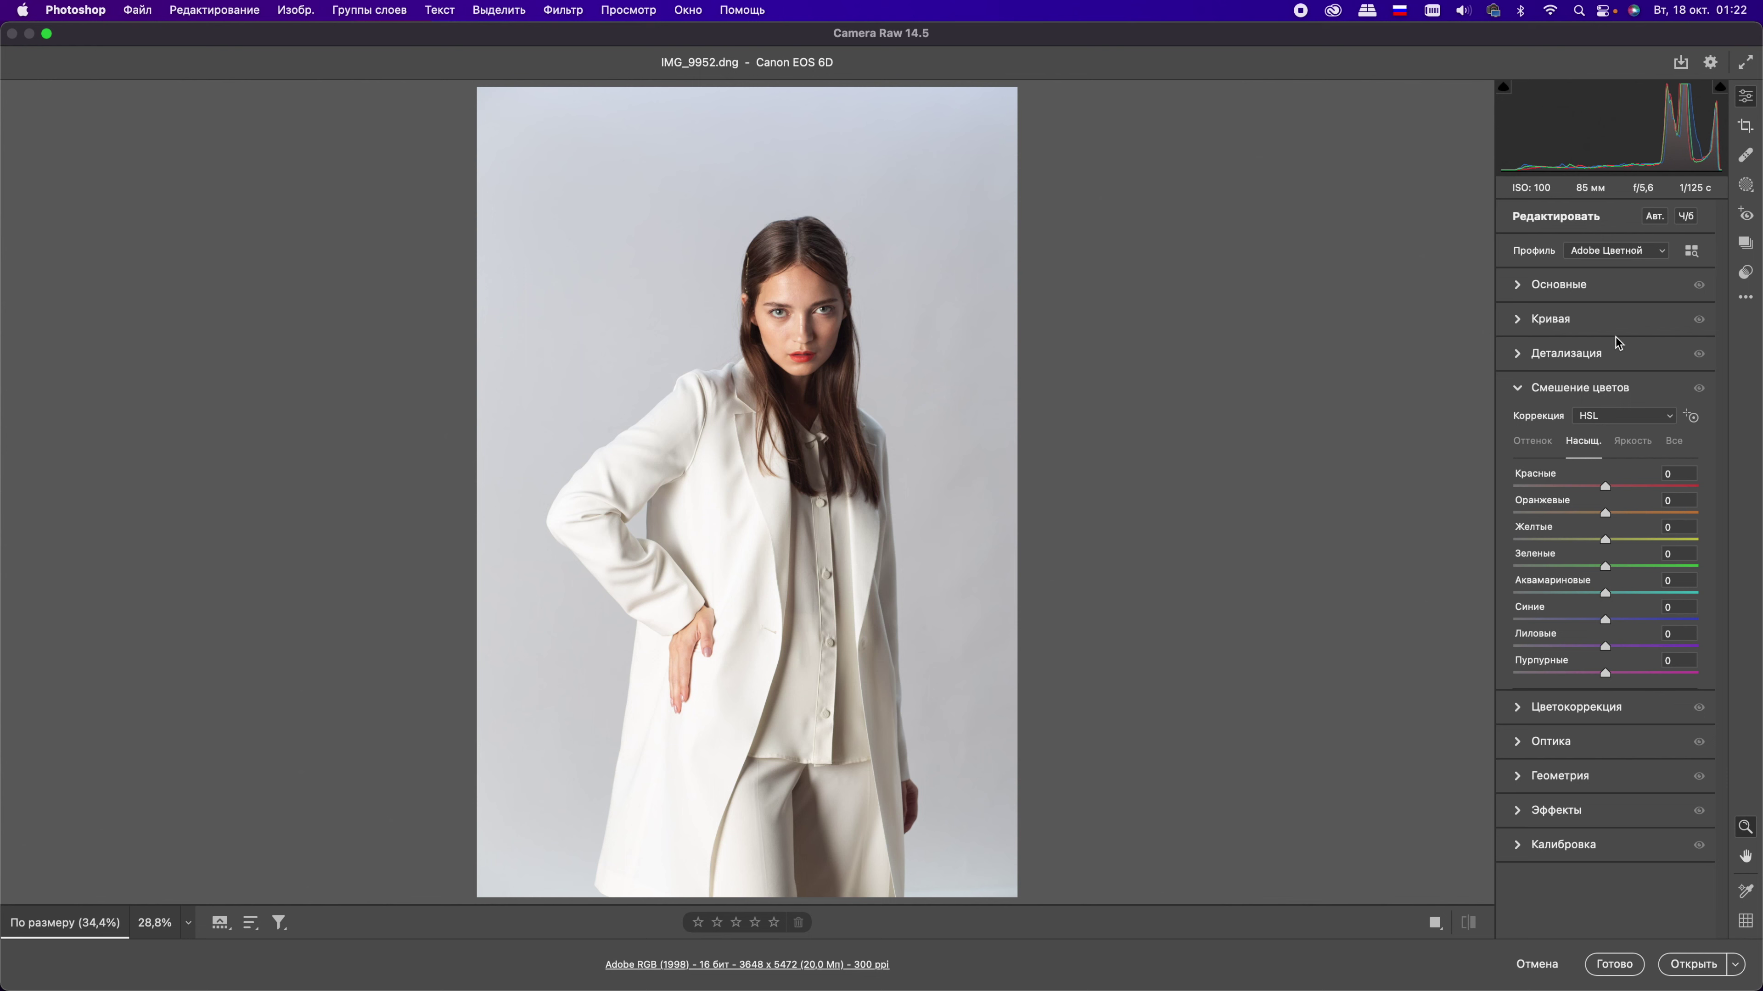
Step: In Camera Raw, set Blacks to -25, Aqua saturation to -100 and lower Orange saturation slightly
{"action": "left_click", "coordinate": [1582, 290]}
{"action": "left_click_drag", "start_coordinate": [1605, 531], "coordinate": [1582, 558]}
{"action": "left_click", "coordinate": [1581, 828]}
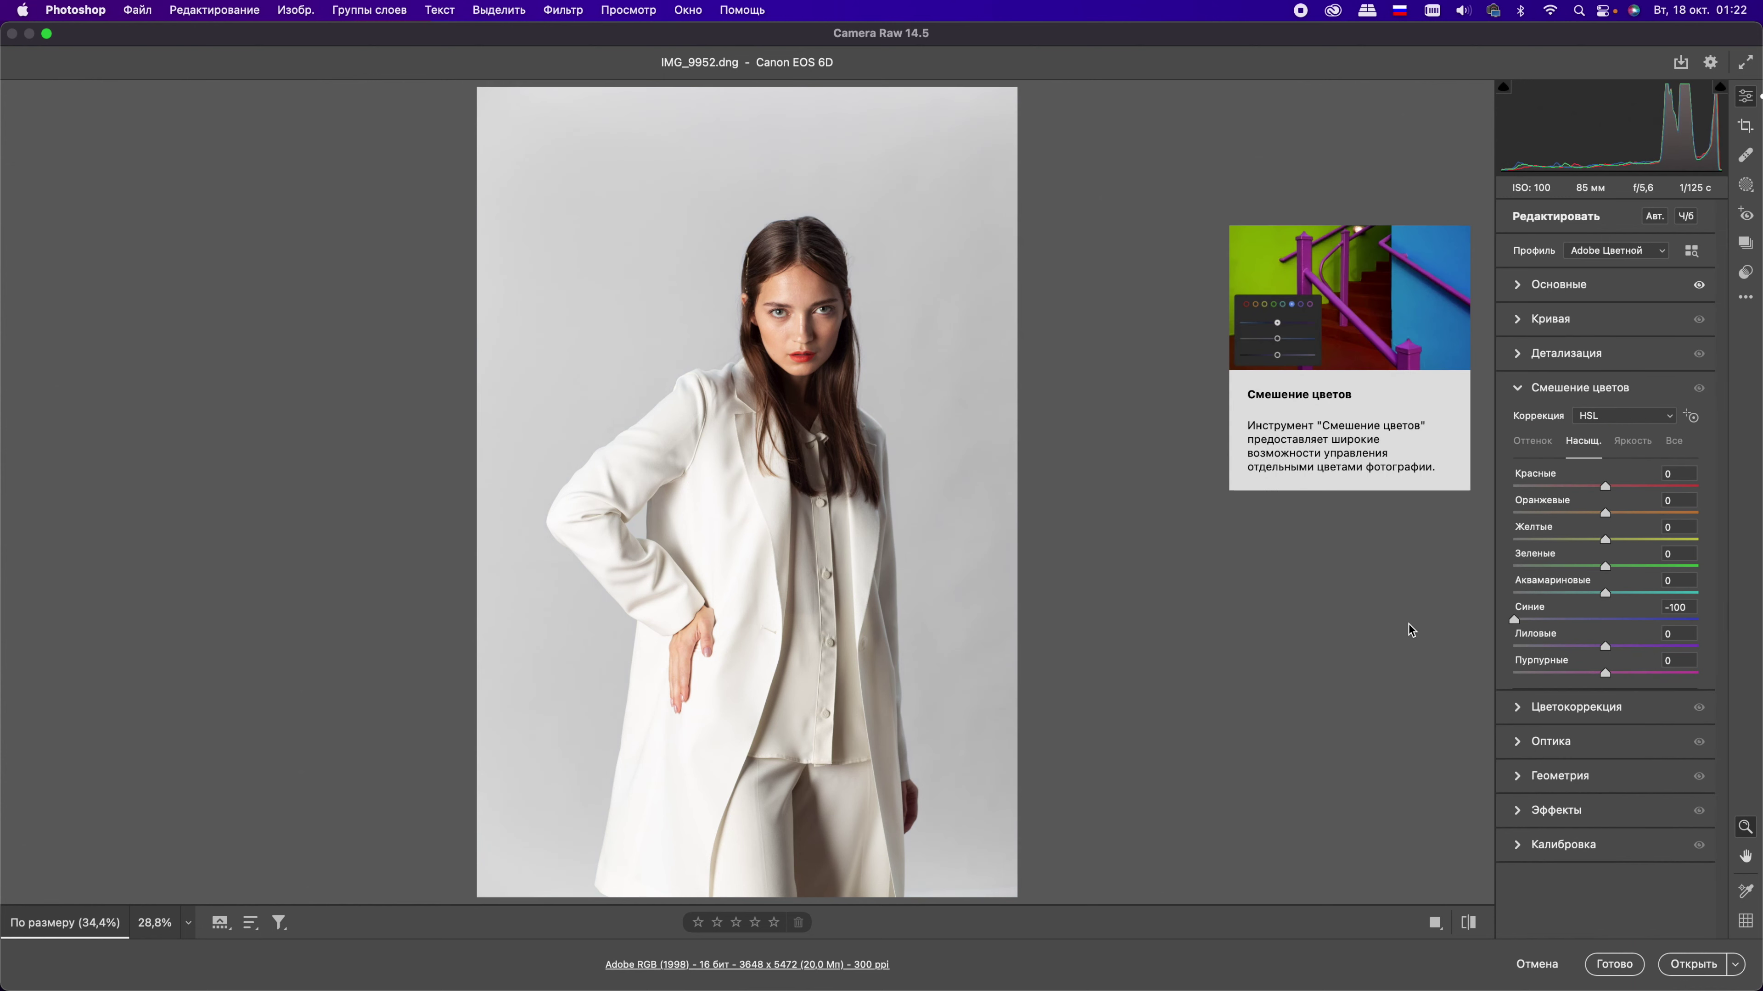
{"action": "left_click_drag", "start_coordinate": [1637, 593], "coordinate": [1439, 499]}
{"action": "left_click_drag", "start_coordinate": [1605, 513], "coordinate": [1599, 513]}
Step: Raise exposure, lower highlights and yellow saturation, then open the photo and duplicate it as Слой 1
{"action": "left_click", "coordinate": [1575, 319]}
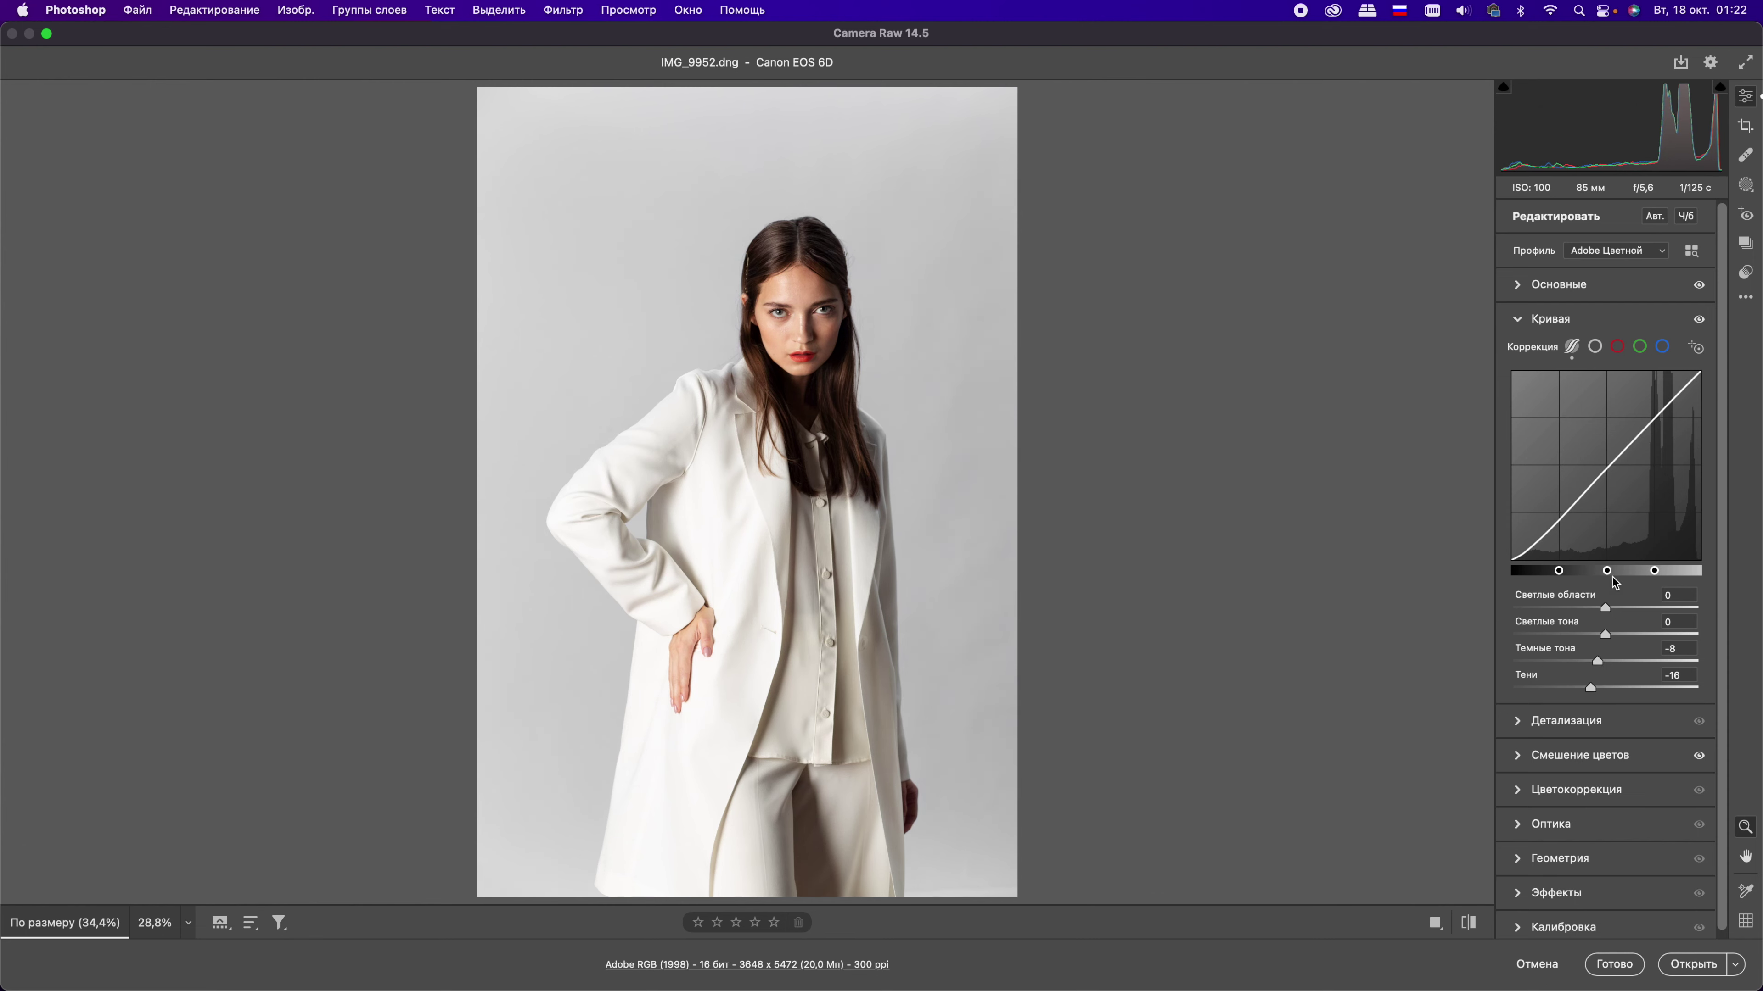
{"action": "left_click", "coordinate": [1624, 285]}
{"action": "left_click_drag", "start_coordinate": [1606, 423], "coordinate": [1566, 544]}
{"action": "left_click", "coordinate": [1551, 759]}
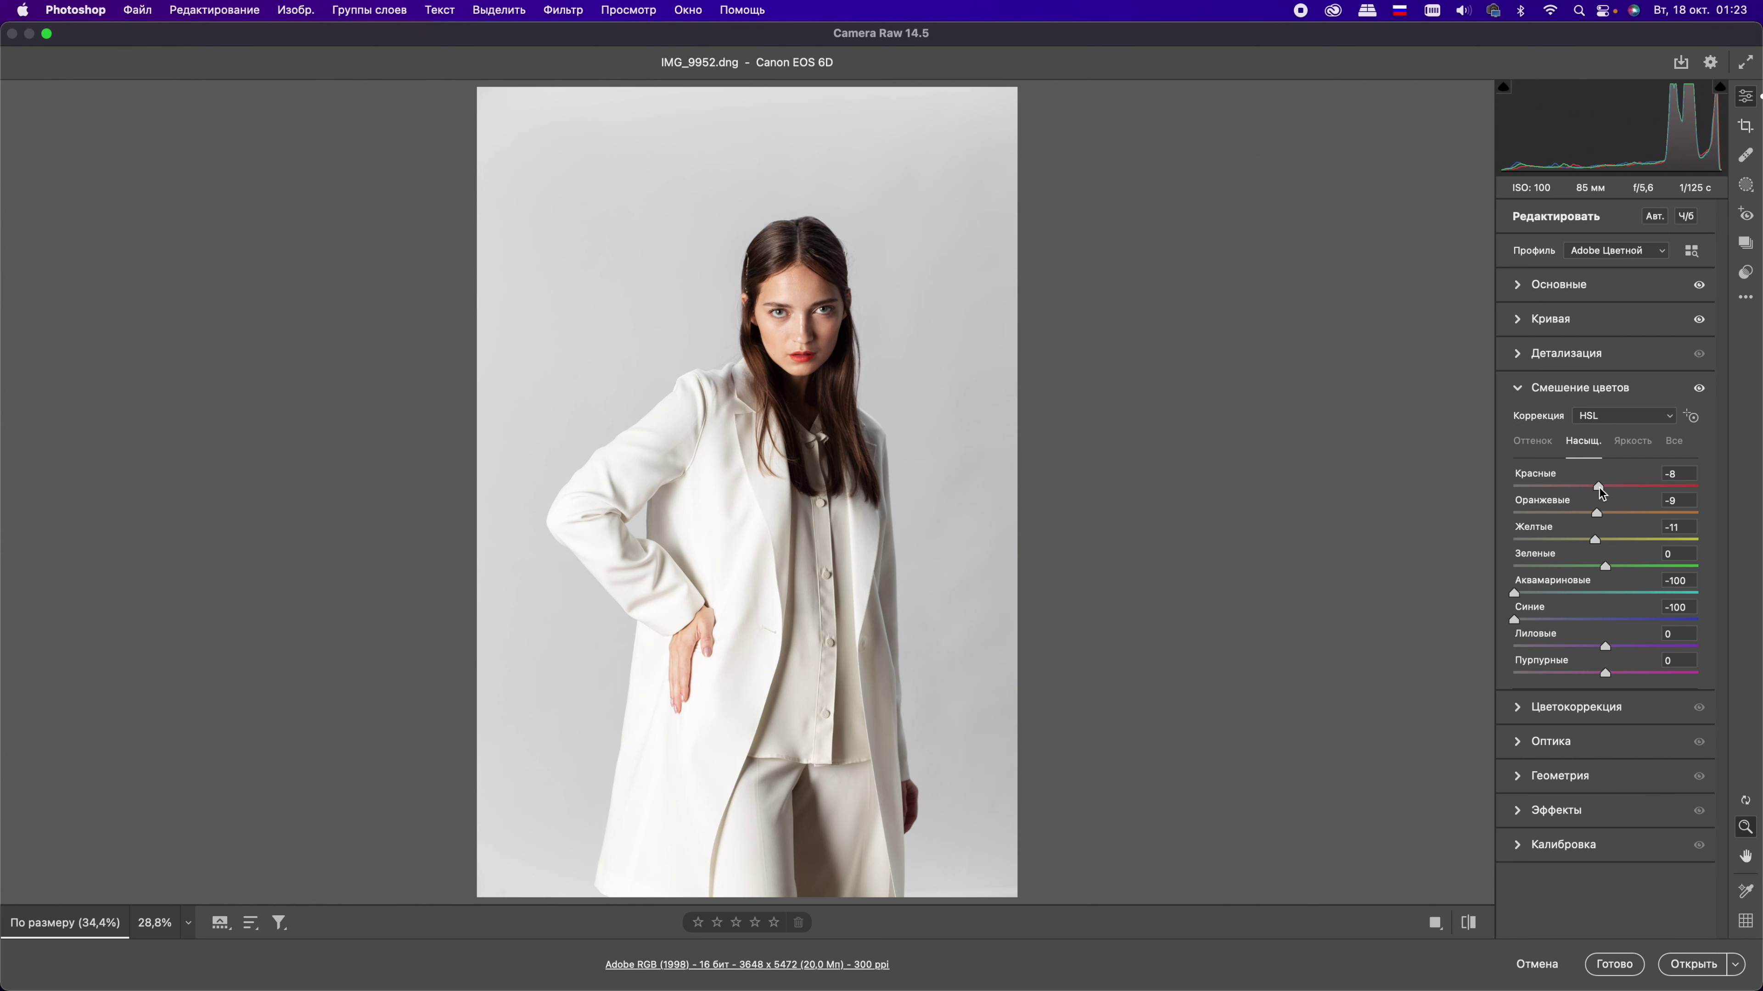
{"action": "left_click", "coordinate": [1693, 965]}
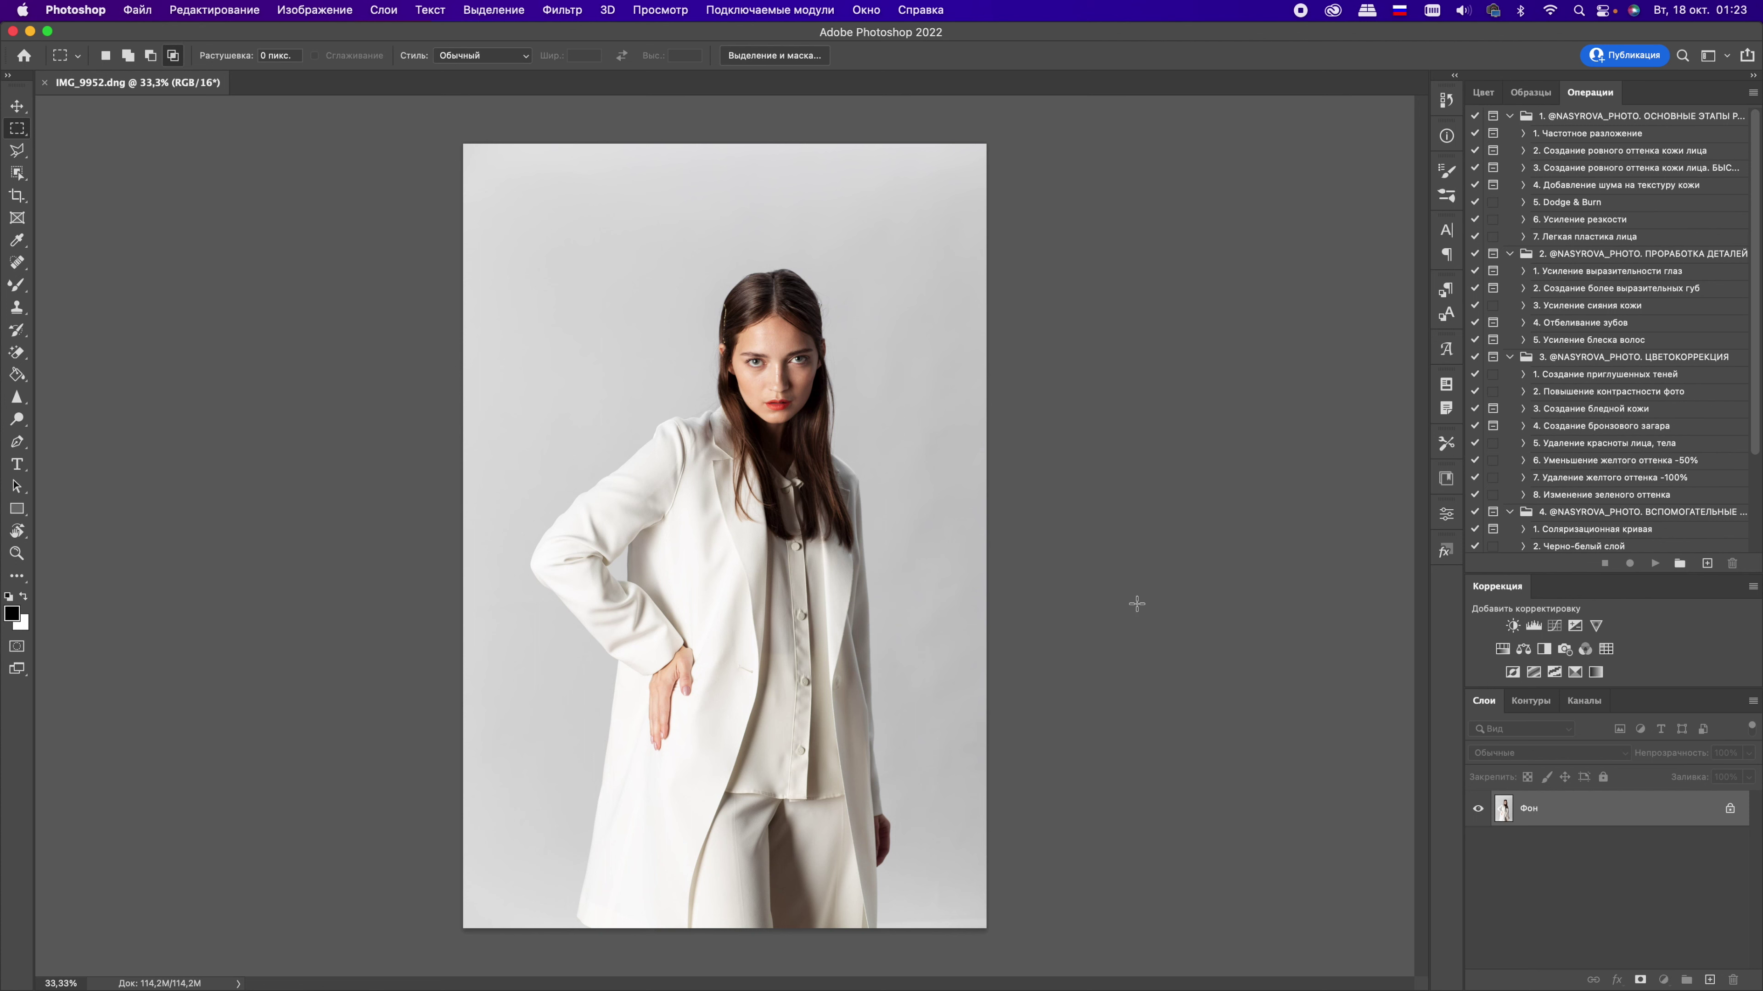
{"action": "key", "text": "ctrl+j"}
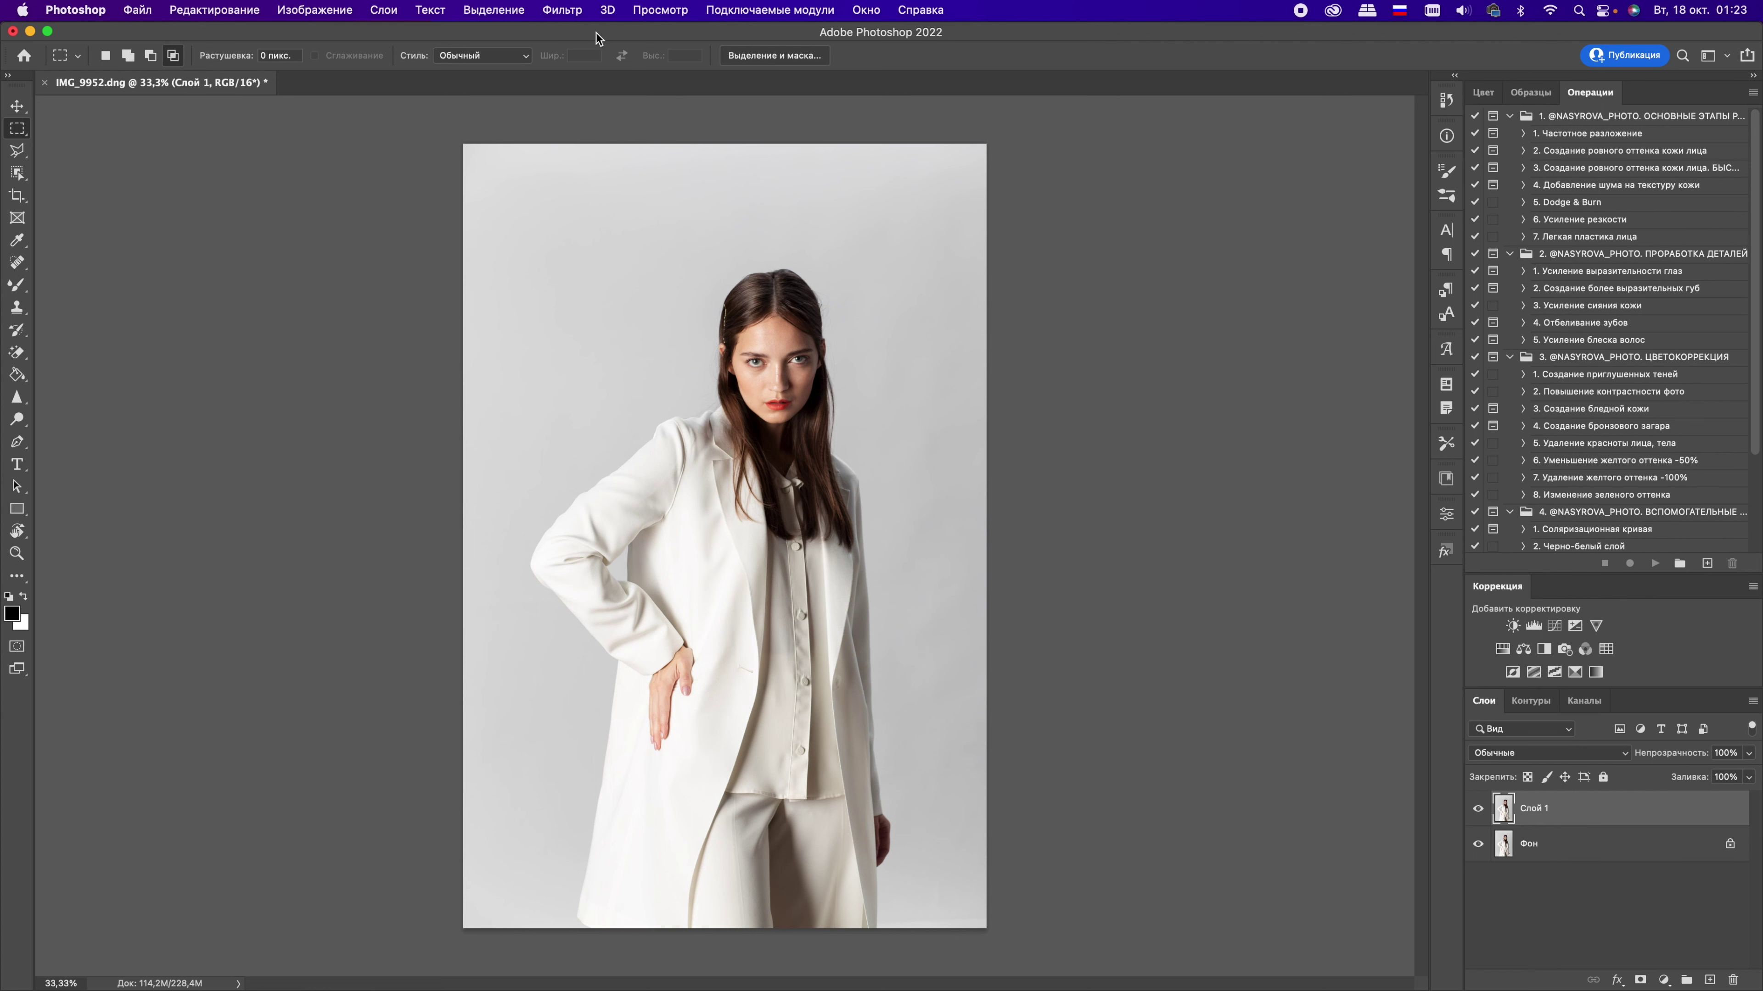
Step: Apply the Camera Raw filter to the copy with Orange and Yellow saturation at -58
{"action": "left_click", "coordinate": [571, 11]}
{"action": "left_click", "coordinate": [609, 143]}
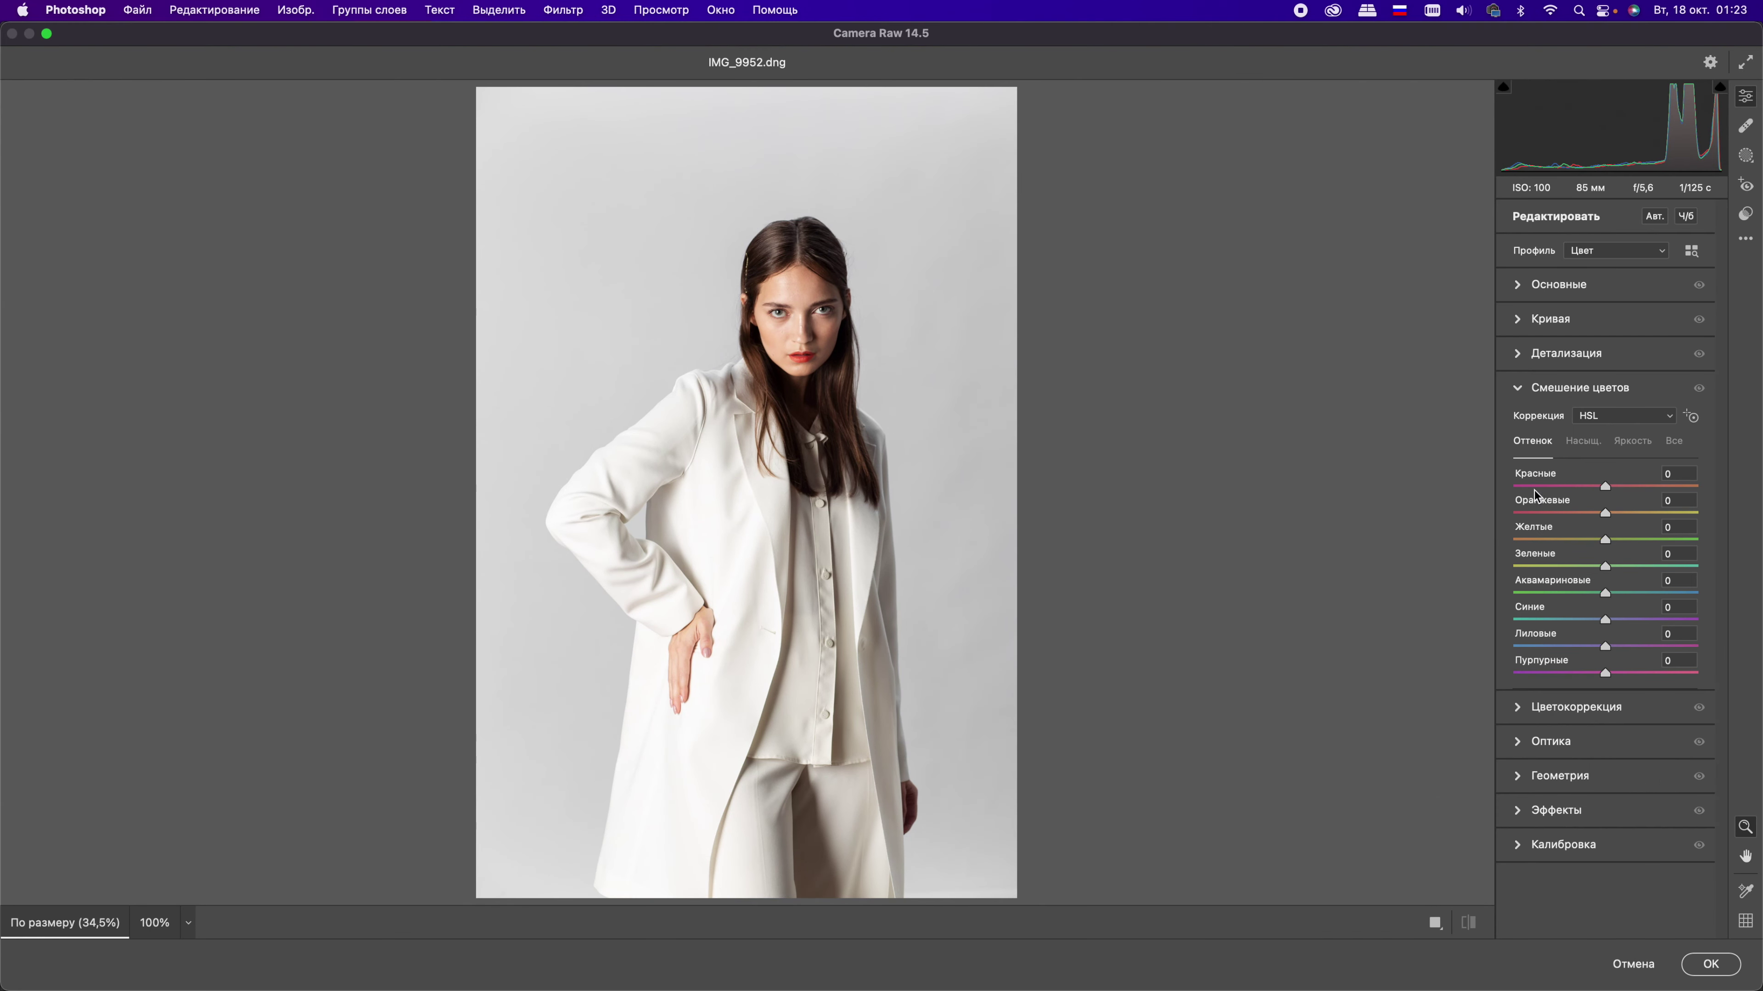
{"action": "left_click", "coordinate": [1583, 441]}
{"action": "left_click_drag", "start_coordinate": [1605, 513], "coordinate": [1552, 514]}
{"action": "left_click_drag", "start_coordinate": [1605, 539], "coordinate": [1551, 541]}
{"action": "left_click", "coordinate": [1710, 965]}
Step: Set up the standard brush with black and white colours for mask painting
{"action": "left_click", "coordinate": [19, 291]}
{"action": "key", "text": "x"}
{"action": "key", "text": "shift+b"}
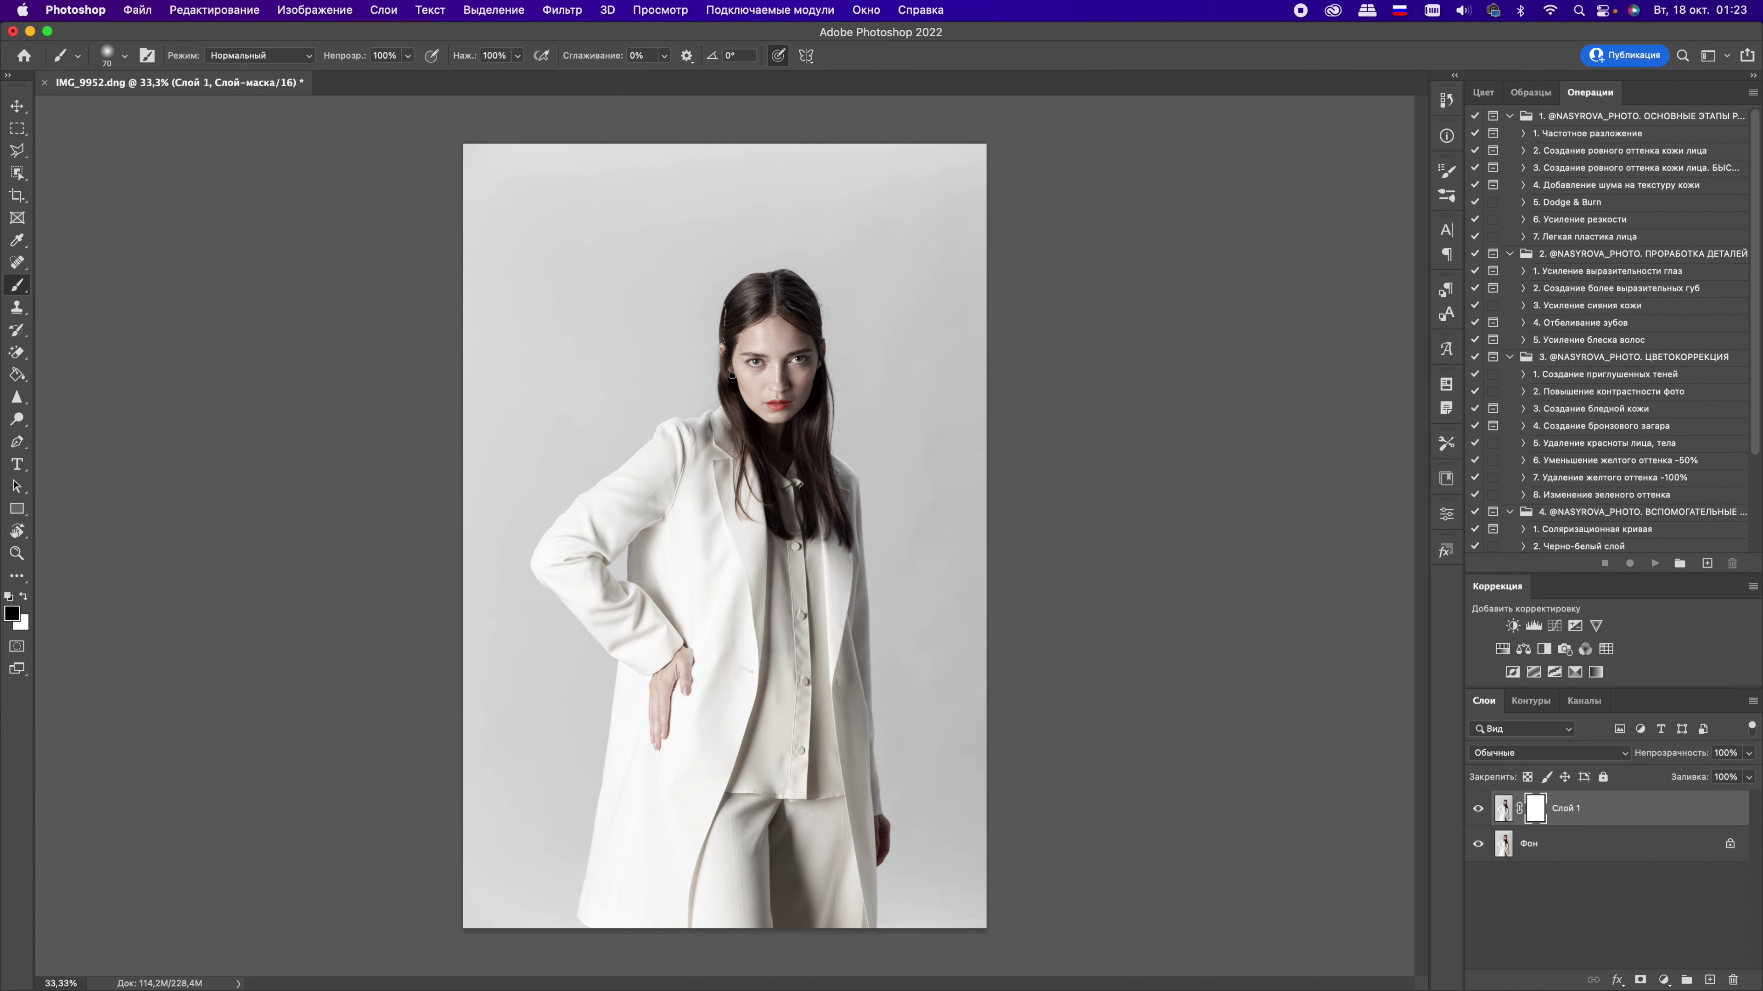
{"action": "scroll", "coordinate": [839, 526], "scroll_direction": "up", "scroll_amount": 3}
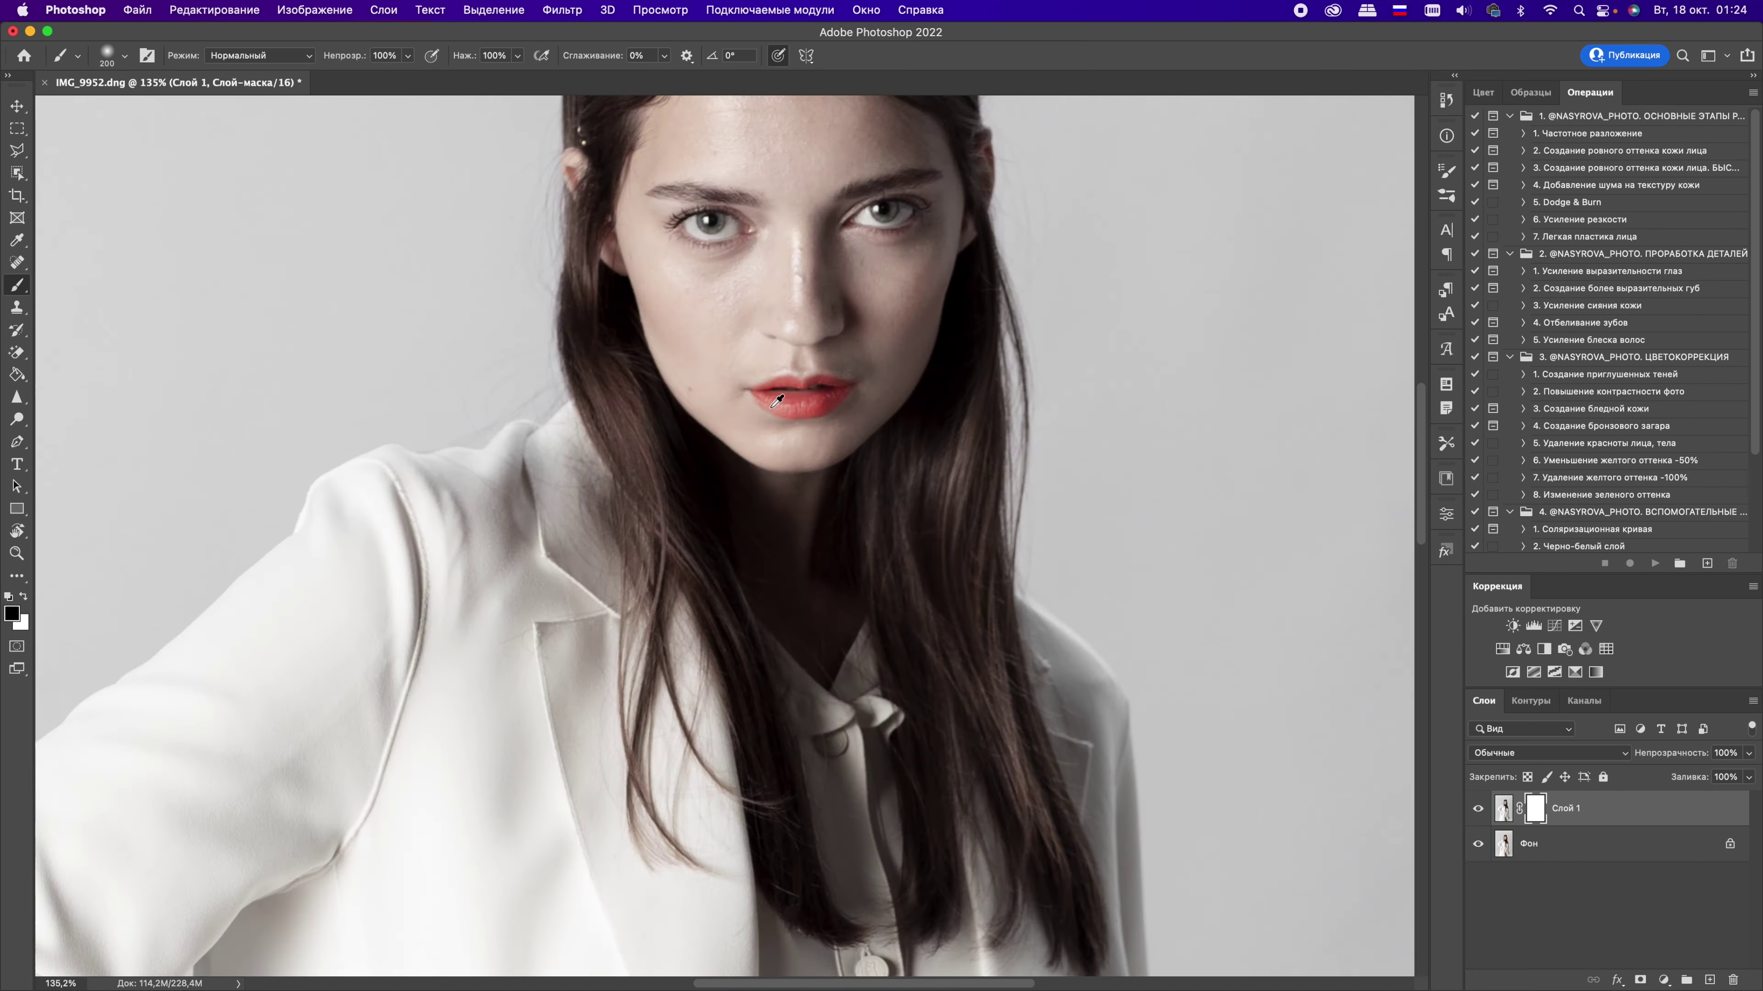
{"action": "scroll", "coordinate": [806, 524], "scroll_direction": "down", "scroll_amount": 4}
Step: Invert the copy's mask, adjust the brush size, and start Select and Mask
{"action": "key", "text": "bracketleft"}
{"action": "key", "text": "bracketleft"}
{"action": "key", "text": "ctrl+i"}
{"action": "key", "text": "bracketright"}
{"action": "key", "text": "bracketright"}
{"action": "key", "text": "bracketright"}
{"action": "key", "text": "ctrl+i"}
{"action": "left_click", "coordinate": [314, 10]}
{"action": "left_click", "coordinate": [580, 250]}
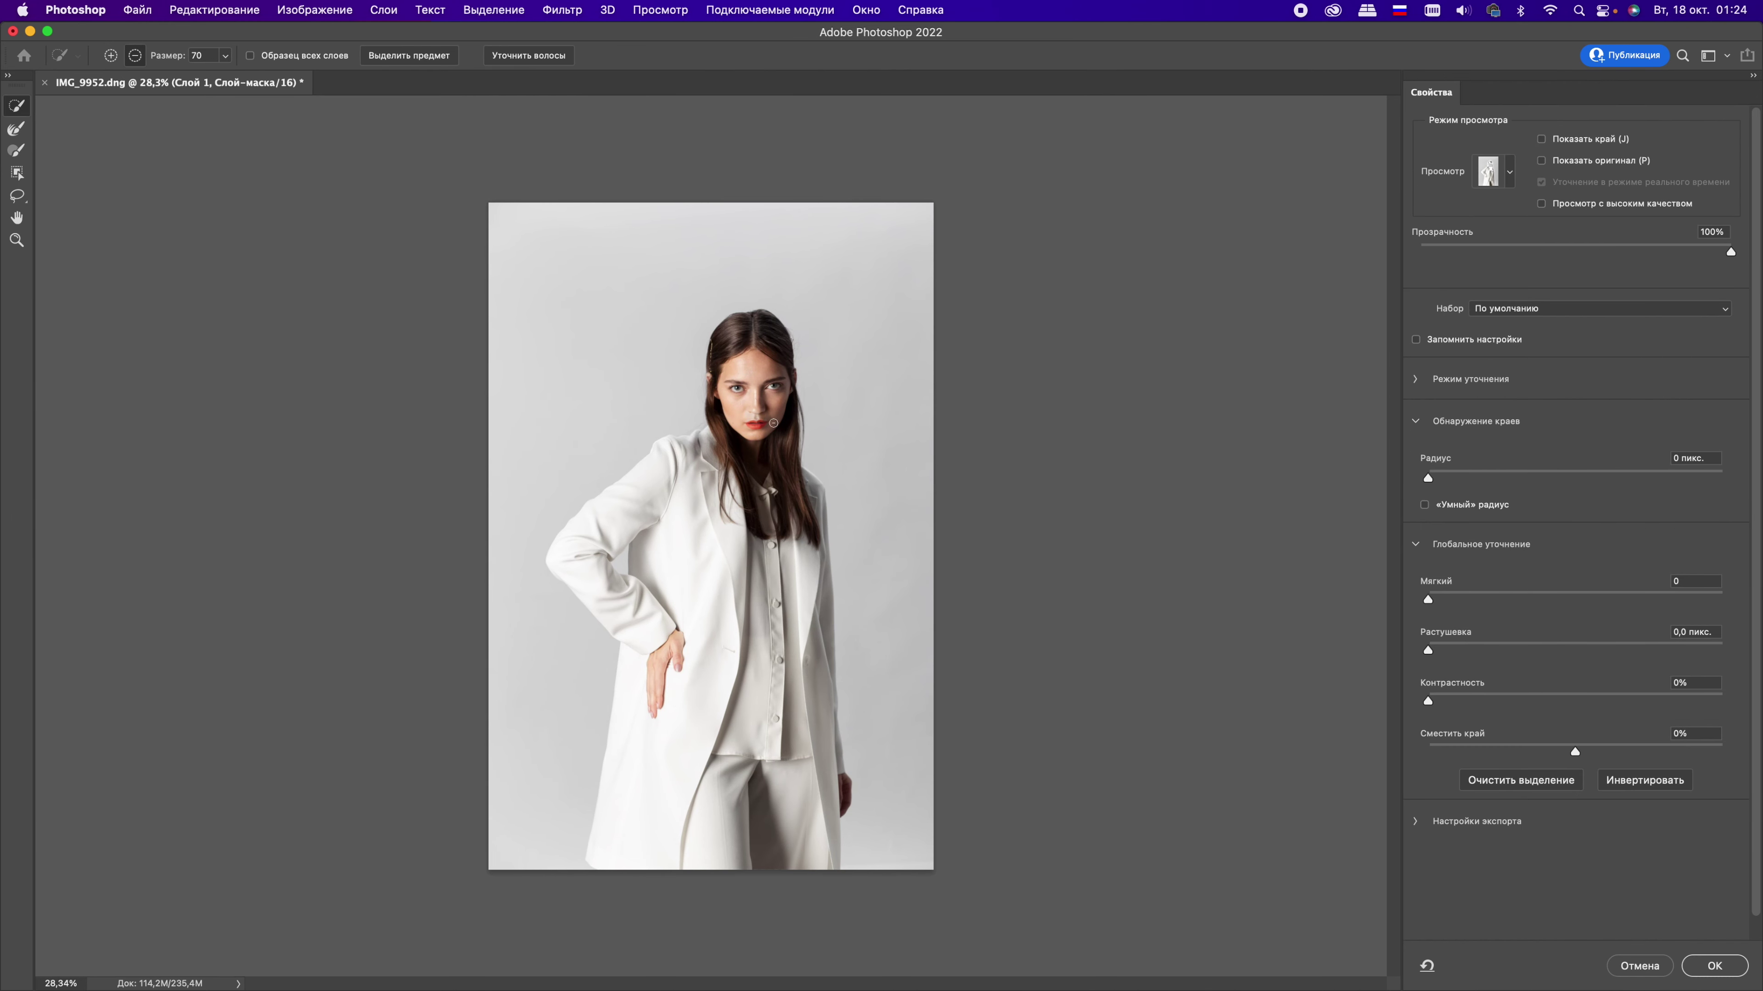
Step: Confirm the refined mask and paint black over the top of the hair and the forehead spot
{"action": "left_click", "coordinate": [1714, 965]}
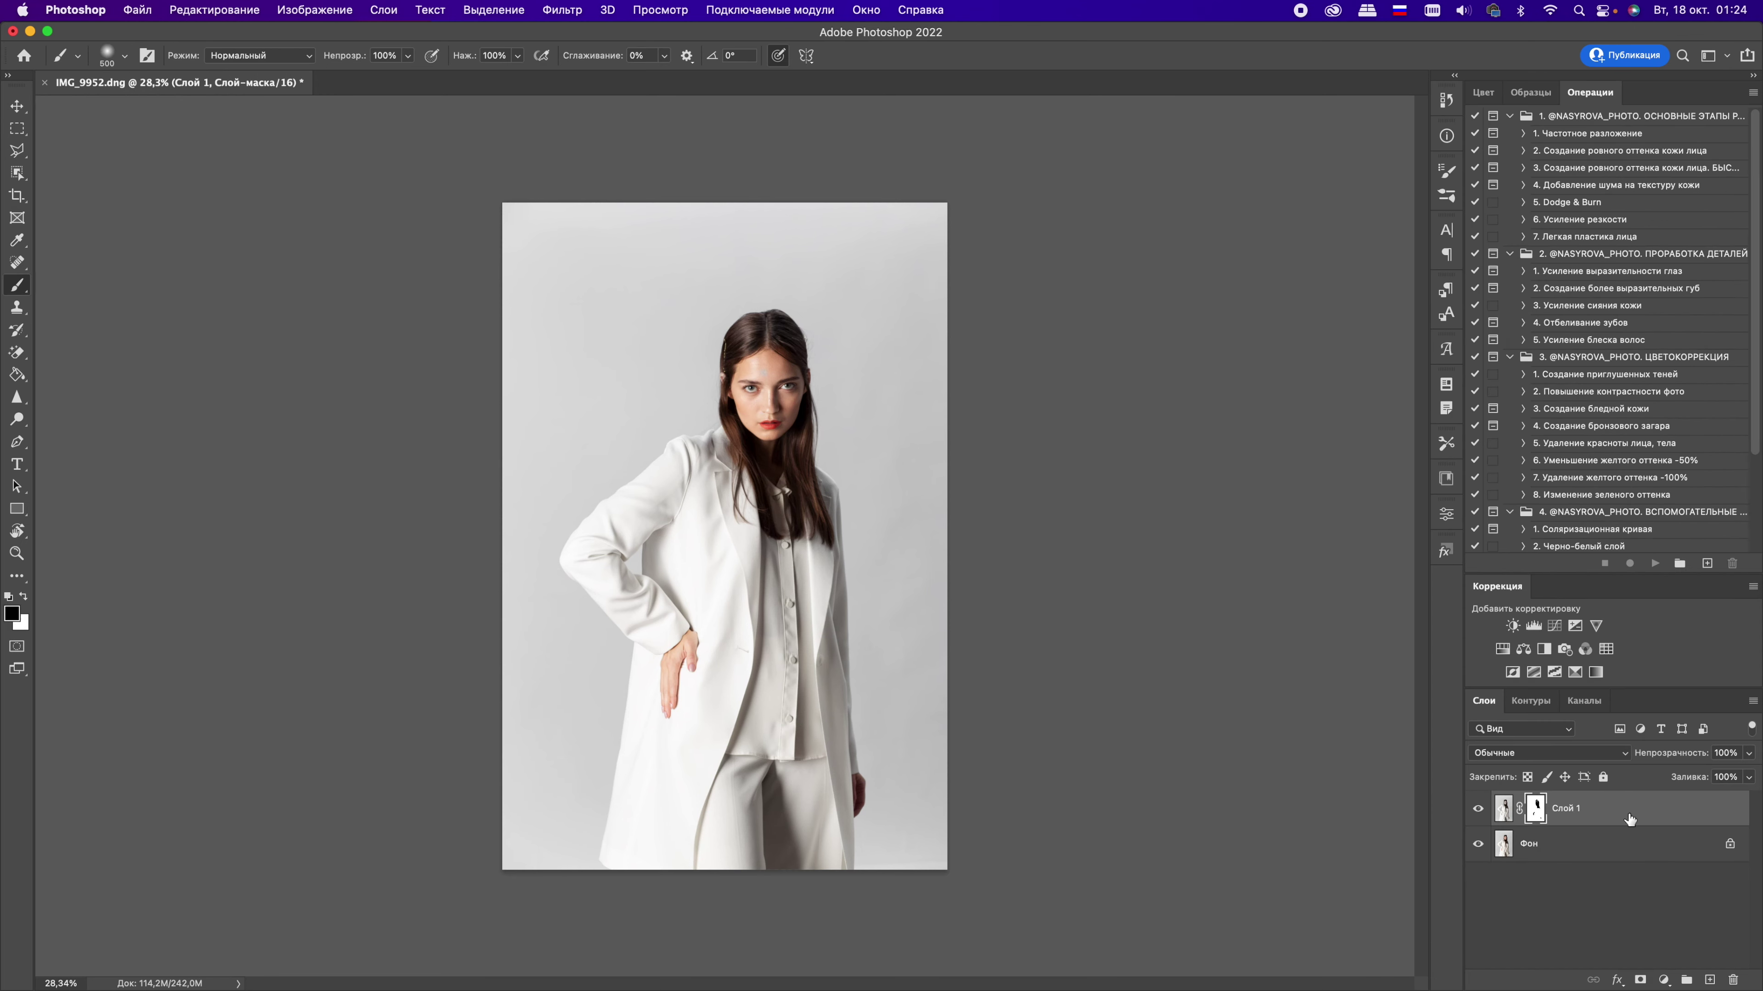
{"action": "key", "text": "x"}
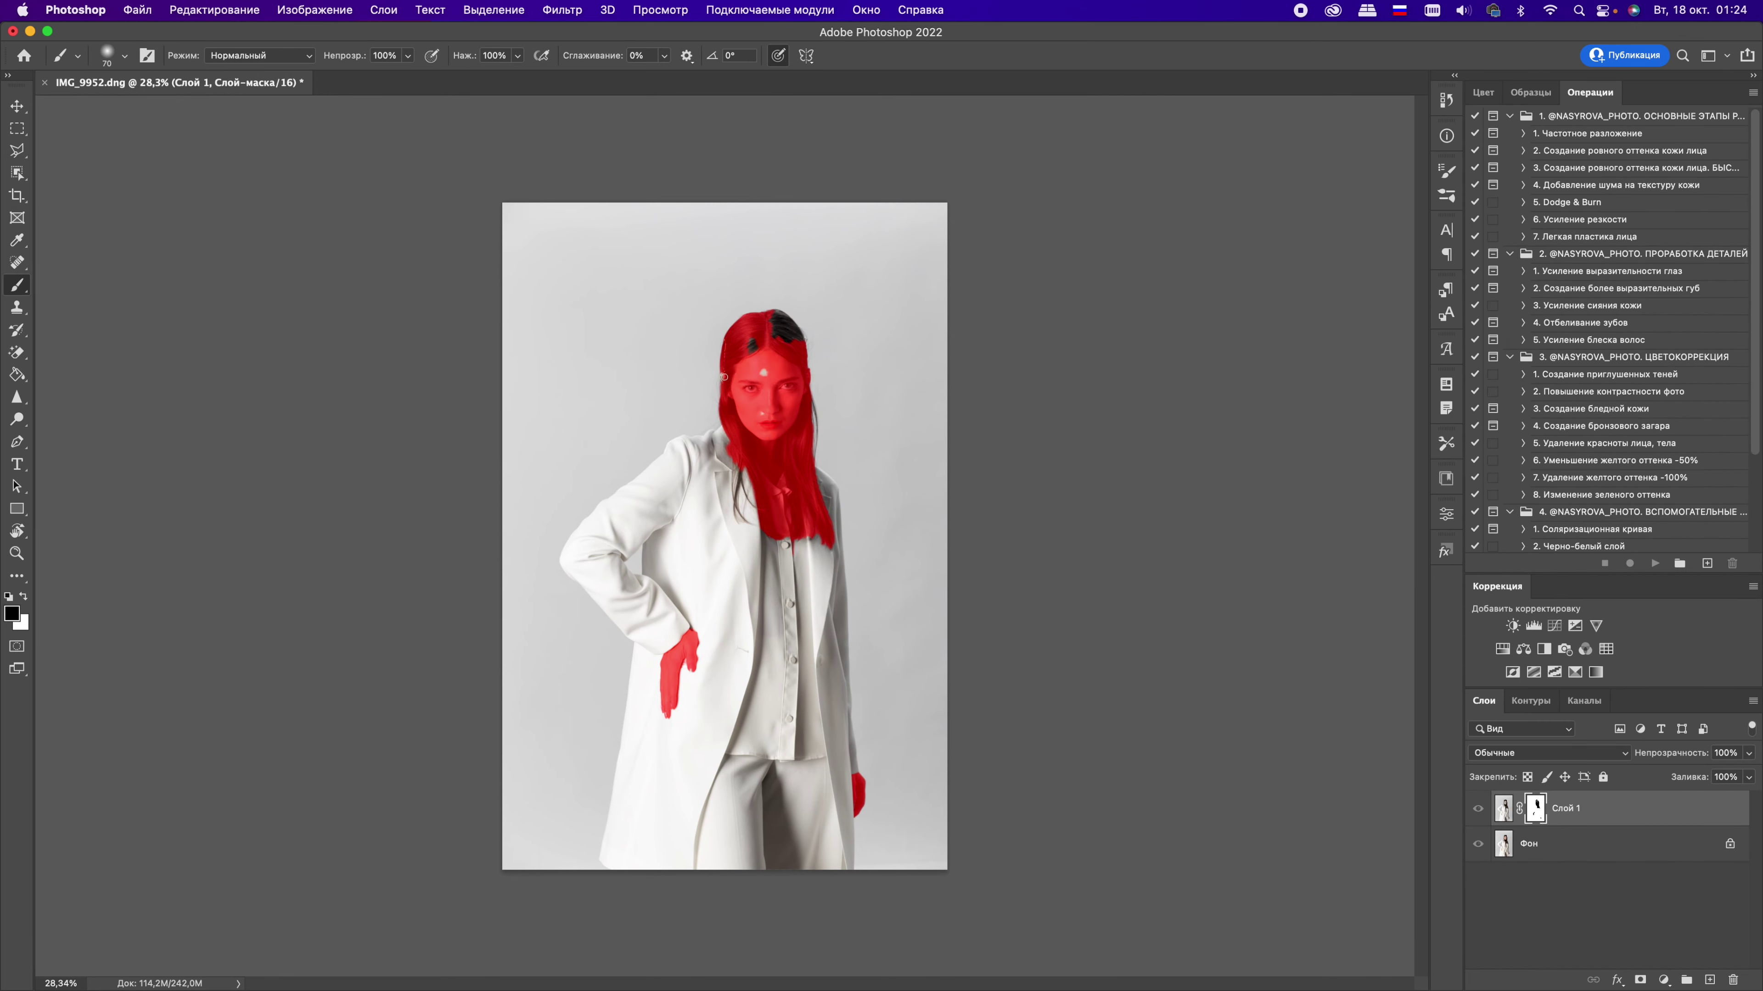
{"action": "left_click_drag", "start_coordinate": [763, 373], "coordinate": [781, 324]}
{"action": "key", "text": "backslash"}
{"action": "key", "text": "bracketleft"}
{"action": "key", "text": "backslash"}
{"action": "key", "text": "backslash"}
{"action": "key", "text": "x"}
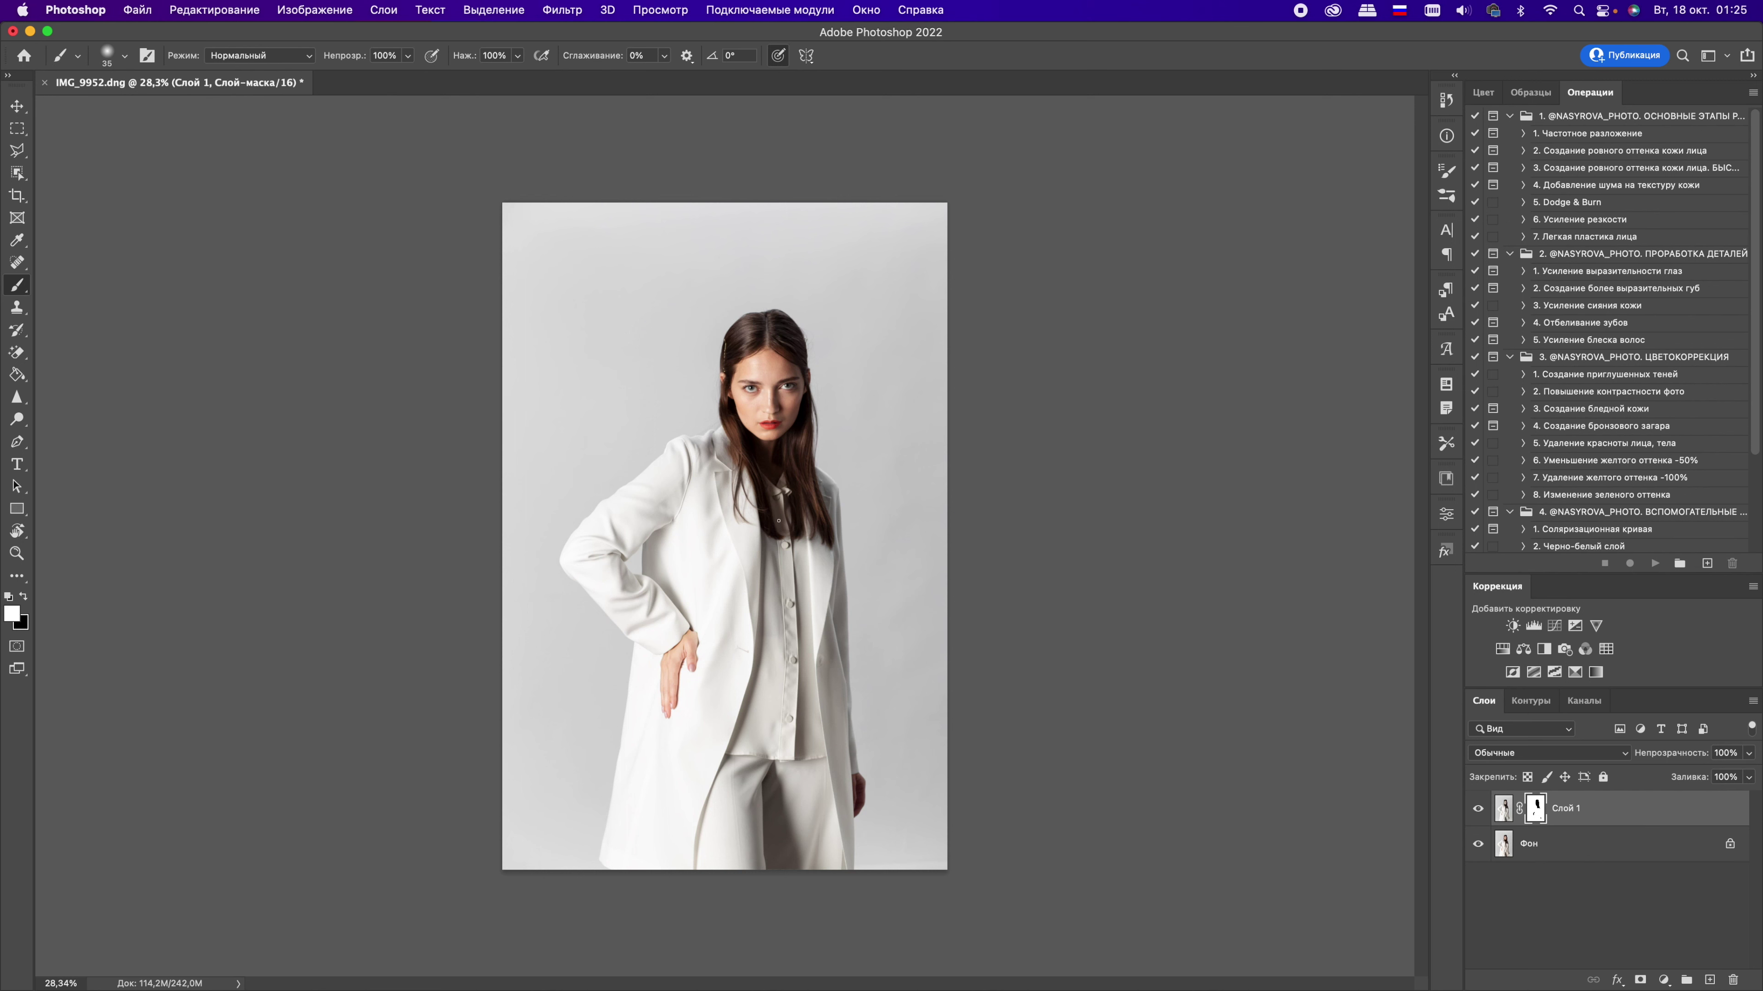
{"action": "key", "text": "x"}
{"action": "key", "text": "x"}
{"action": "key", "text": "x"}
{"action": "key", "text": "x"}
{"action": "key", "text": "x"}
Step: Toggle Слой 1's visibility to compare the desaturated version with the original
{"action": "left_click", "coordinate": [1501, 810]}
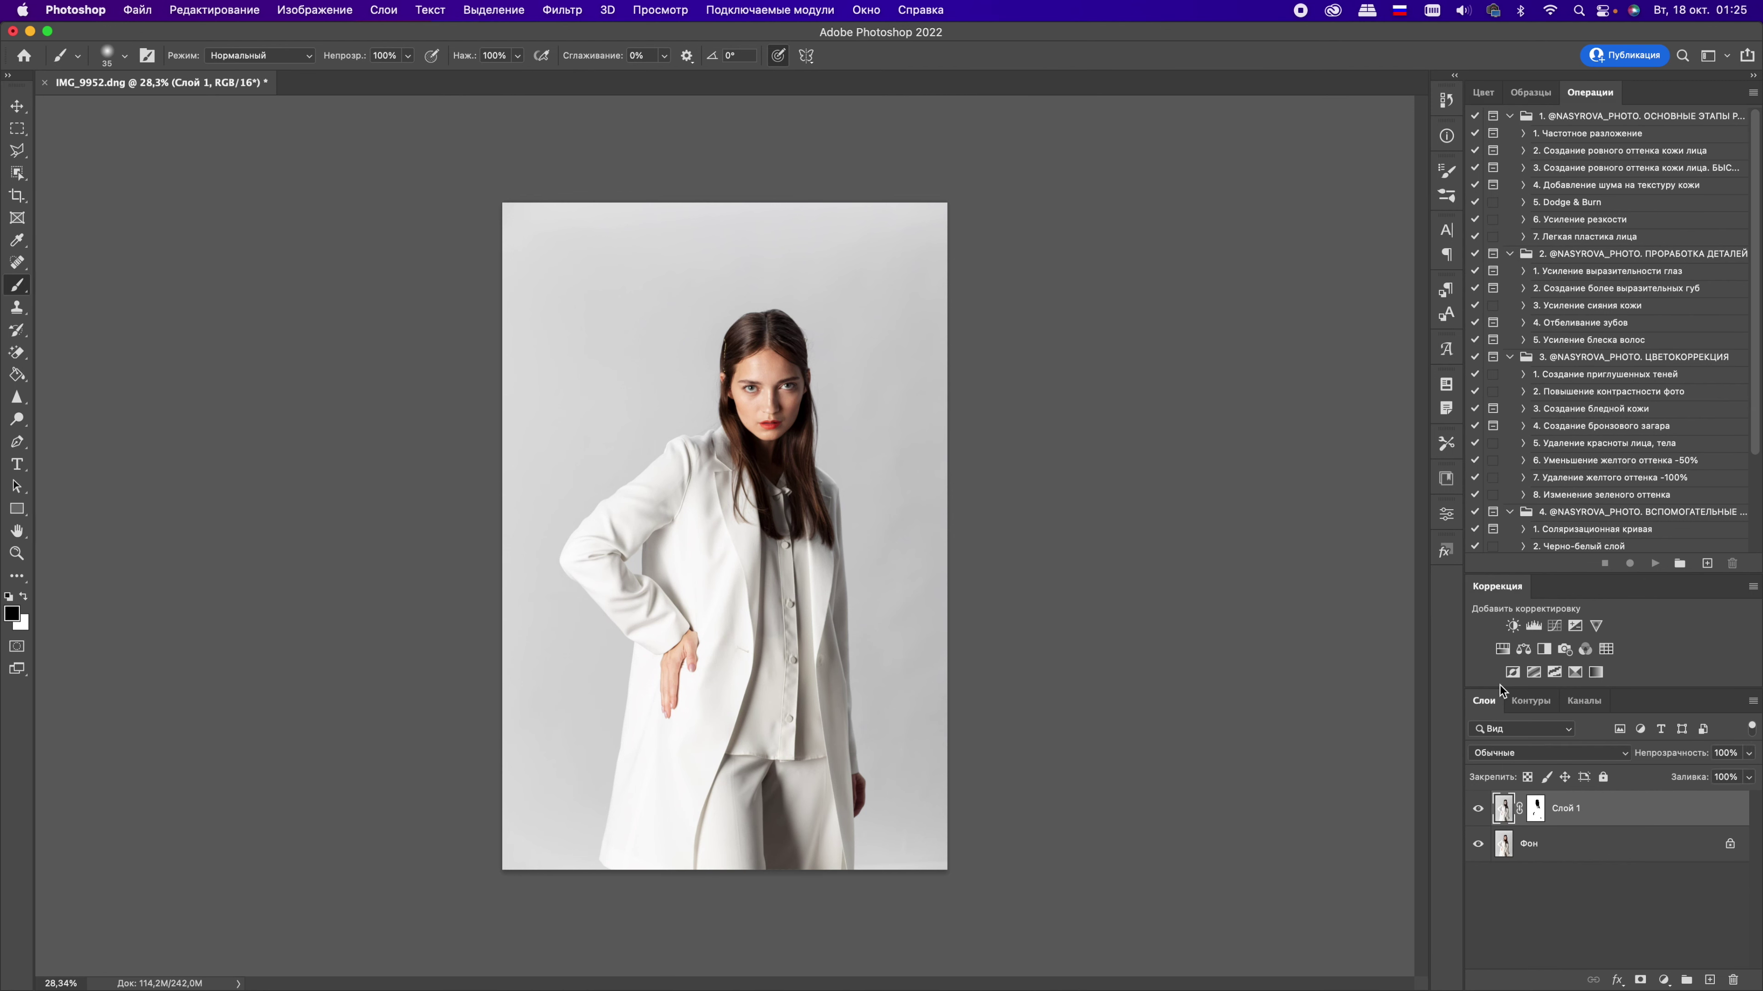
{"action": "left_click", "coordinate": [1477, 809]}
{"action": "left_click", "coordinate": [1478, 809]}
{"action": "left_click", "coordinate": [1479, 810]}
Step: Apply the layer mask, then use Liquify with a size-125 brush to push the top of the hair
{"action": "key", "text": "super+e"}
{"action": "left_click", "coordinate": [564, 9]}
{"action": "left_click", "coordinate": [666, 250]}
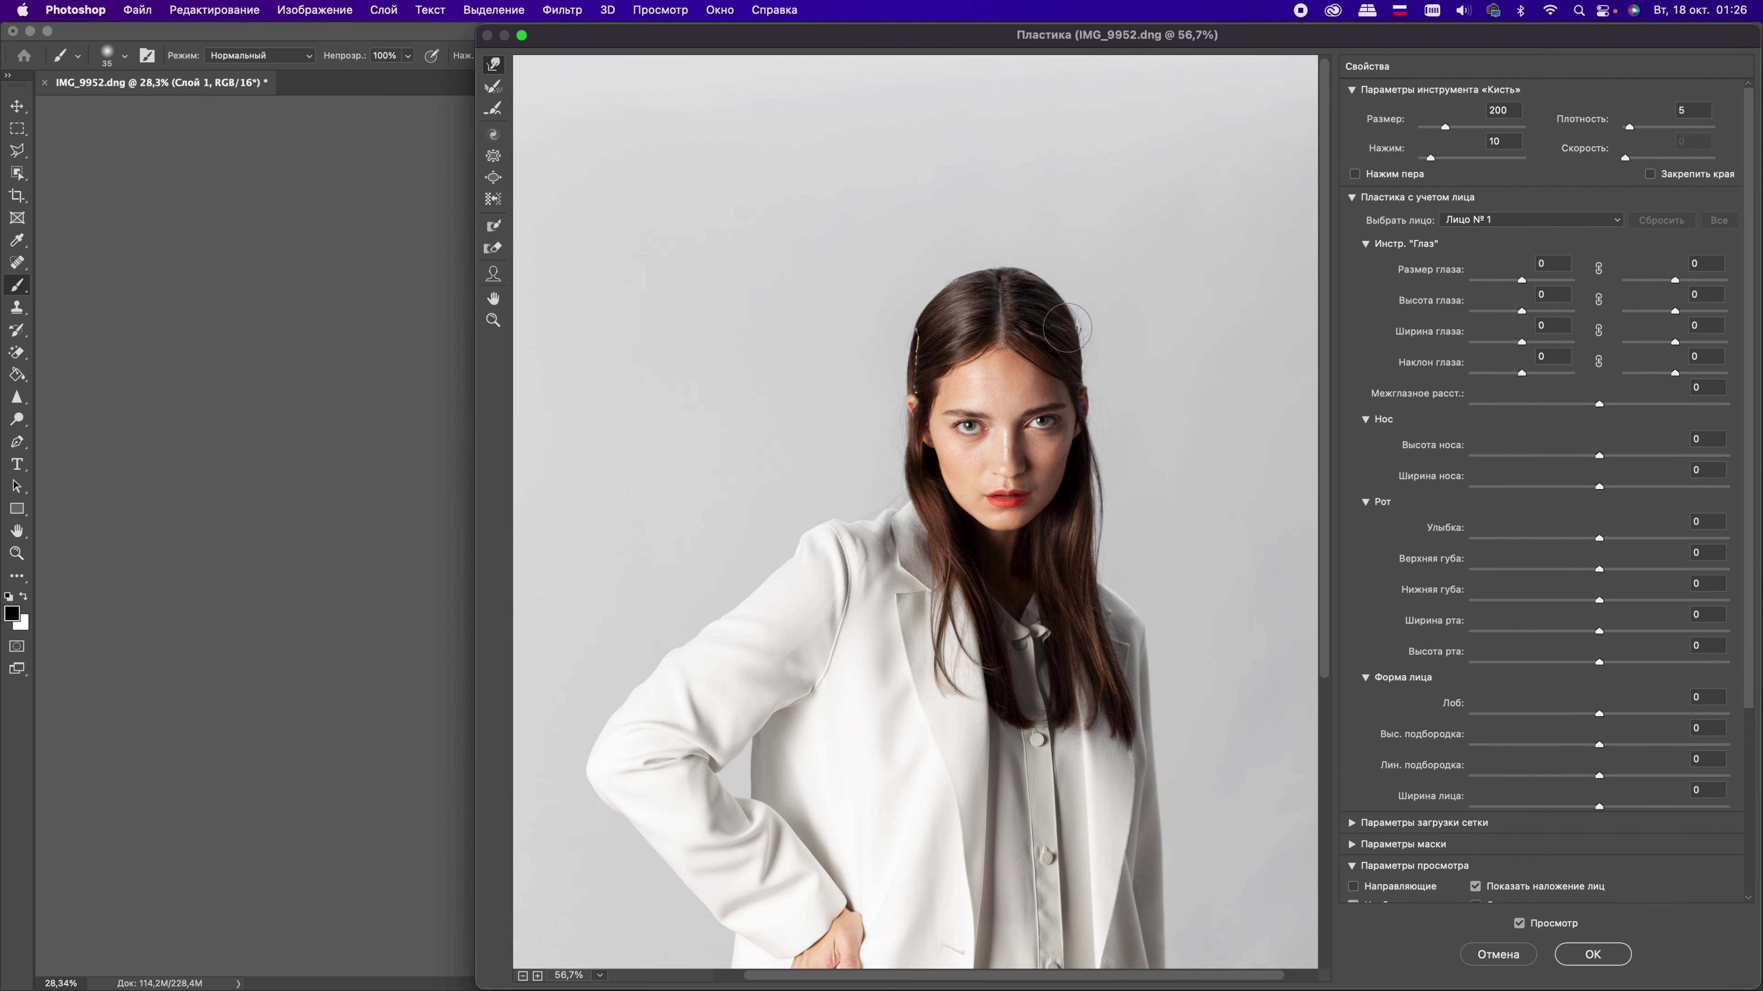
{"action": "key", "text": "bracketleft"}
{"action": "key", "text": "bracketleft"}
{"action": "key", "text": "bracketleft"}
{"action": "left_click", "coordinate": [1593, 954]}
{"action": "scroll", "coordinate": [1480, 810], "scroll_direction": "up", "scroll_amount": 5}
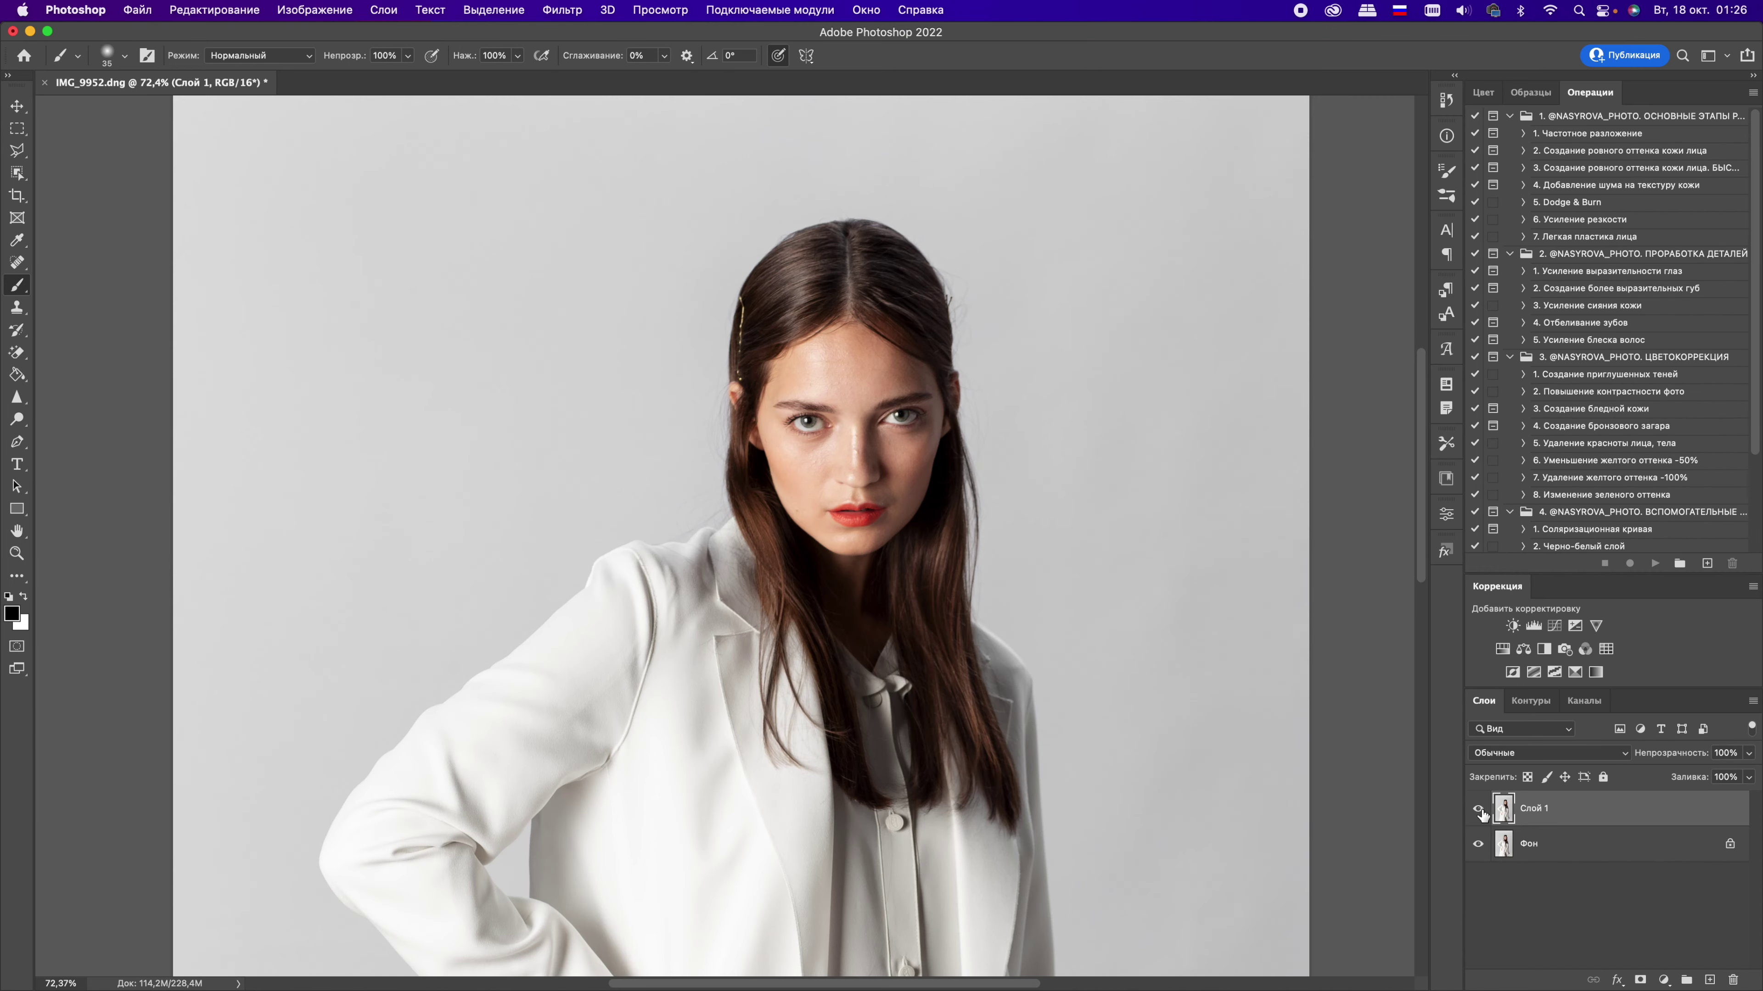
Step: Merge the desaturated copy into the background so the image is a single layer
{"action": "key", "text": "super+e"}
{"action": "scroll", "coordinate": [937, 706], "scroll_direction": "down", "scroll_amount": 5}
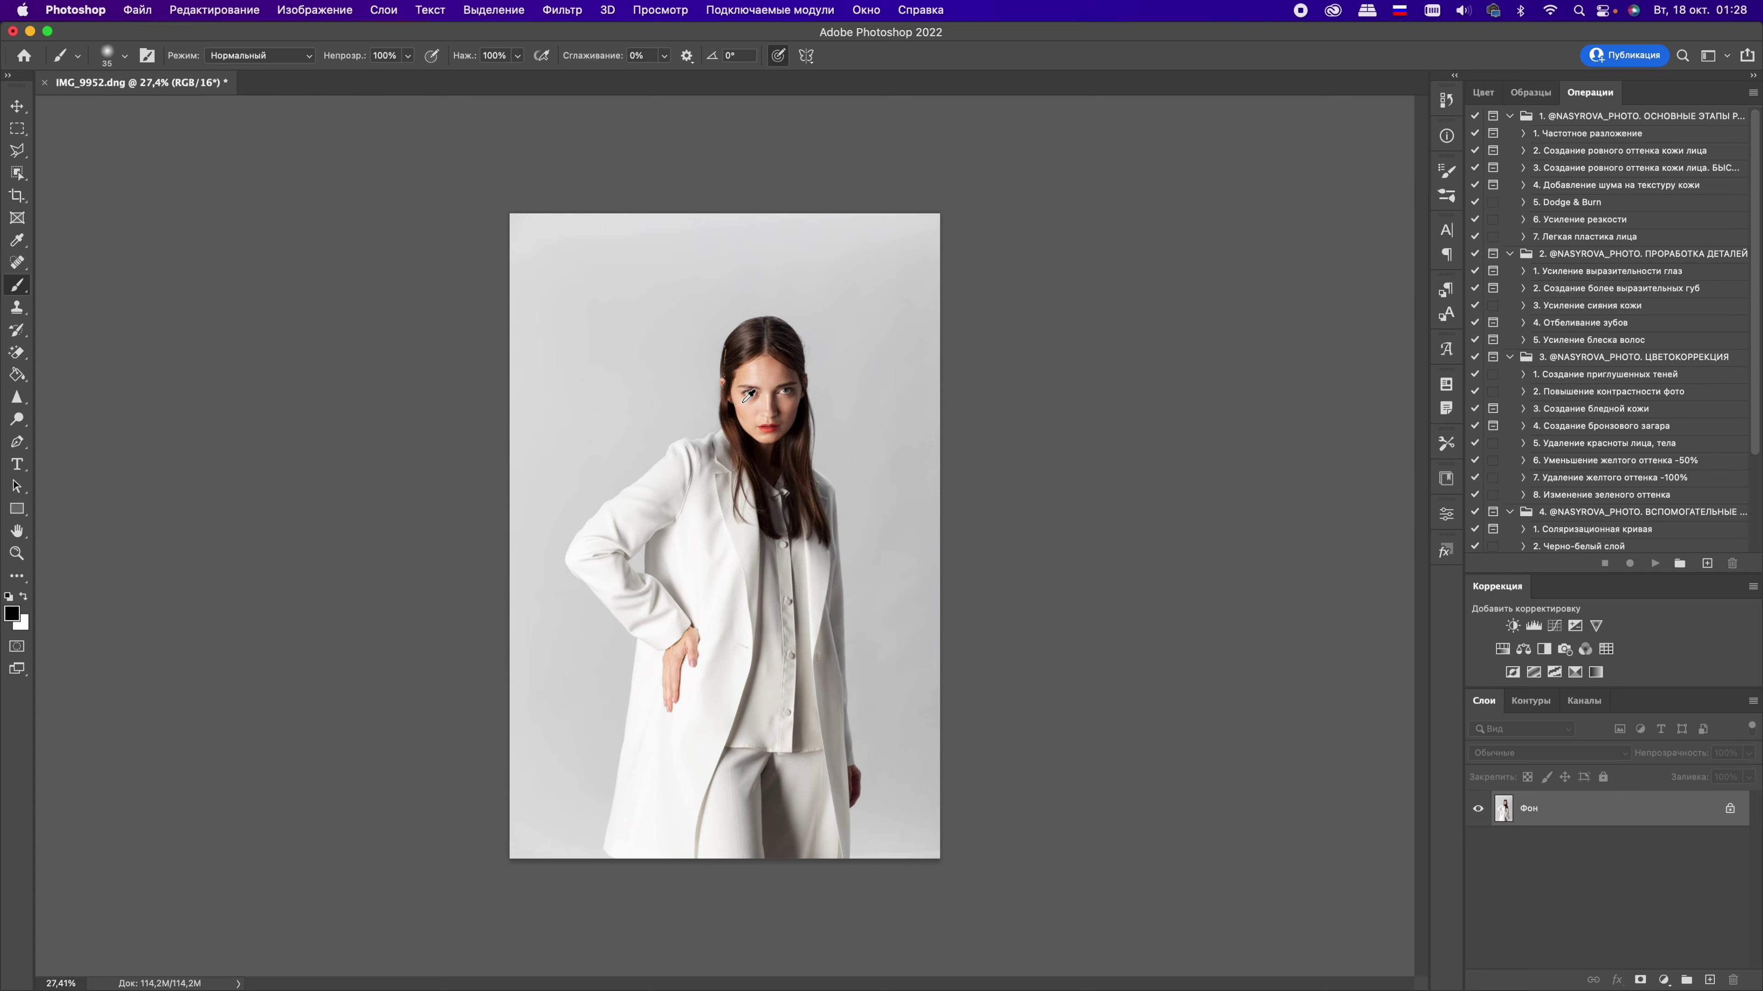
{"action": "scroll", "coordinate": [733, 422], "scroll_direction": "up", "scroll_amount": 5}
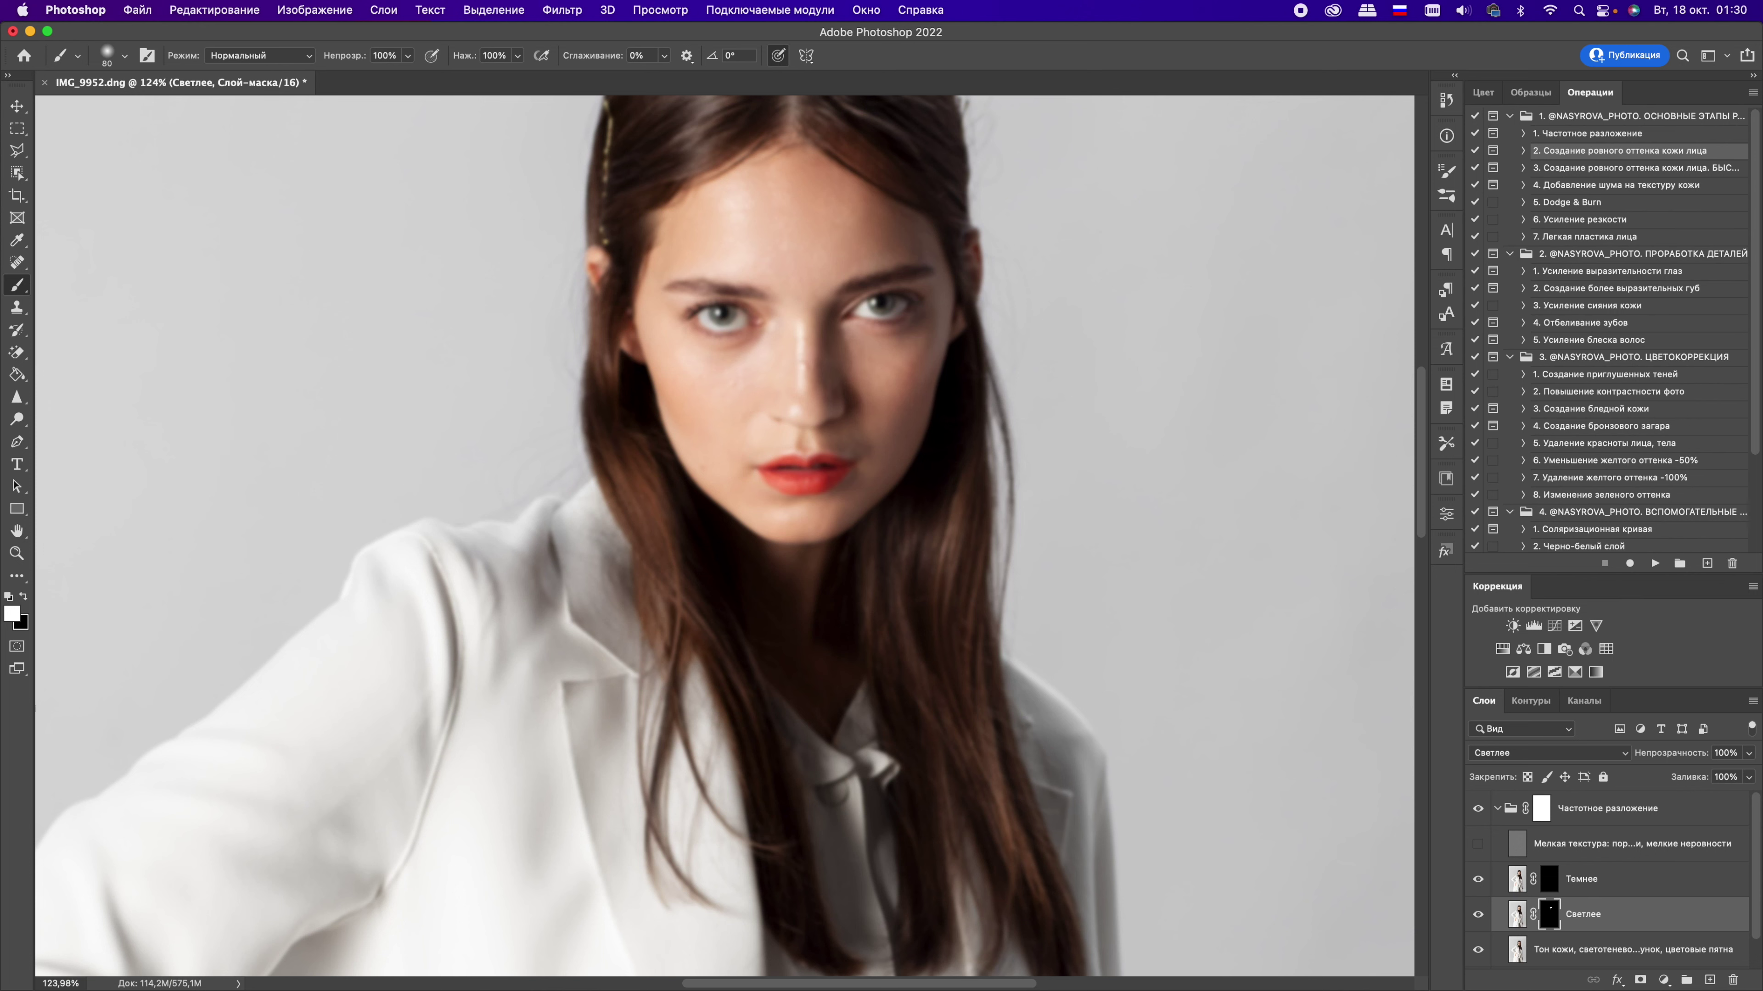
Step: Paint a spot into the Темнее mask, then set up Clone Stamp on the fine-texture layer
{"action": "key", "text": "alt+bracketright"}
{"action": "left_click", "coordinate": [807, 368]}
{"action": "key", "text": "alt+bracketleft"}
{"action": "key", "text": "alt+bracketright"}
{"action": "key", "text": "super+comma"}
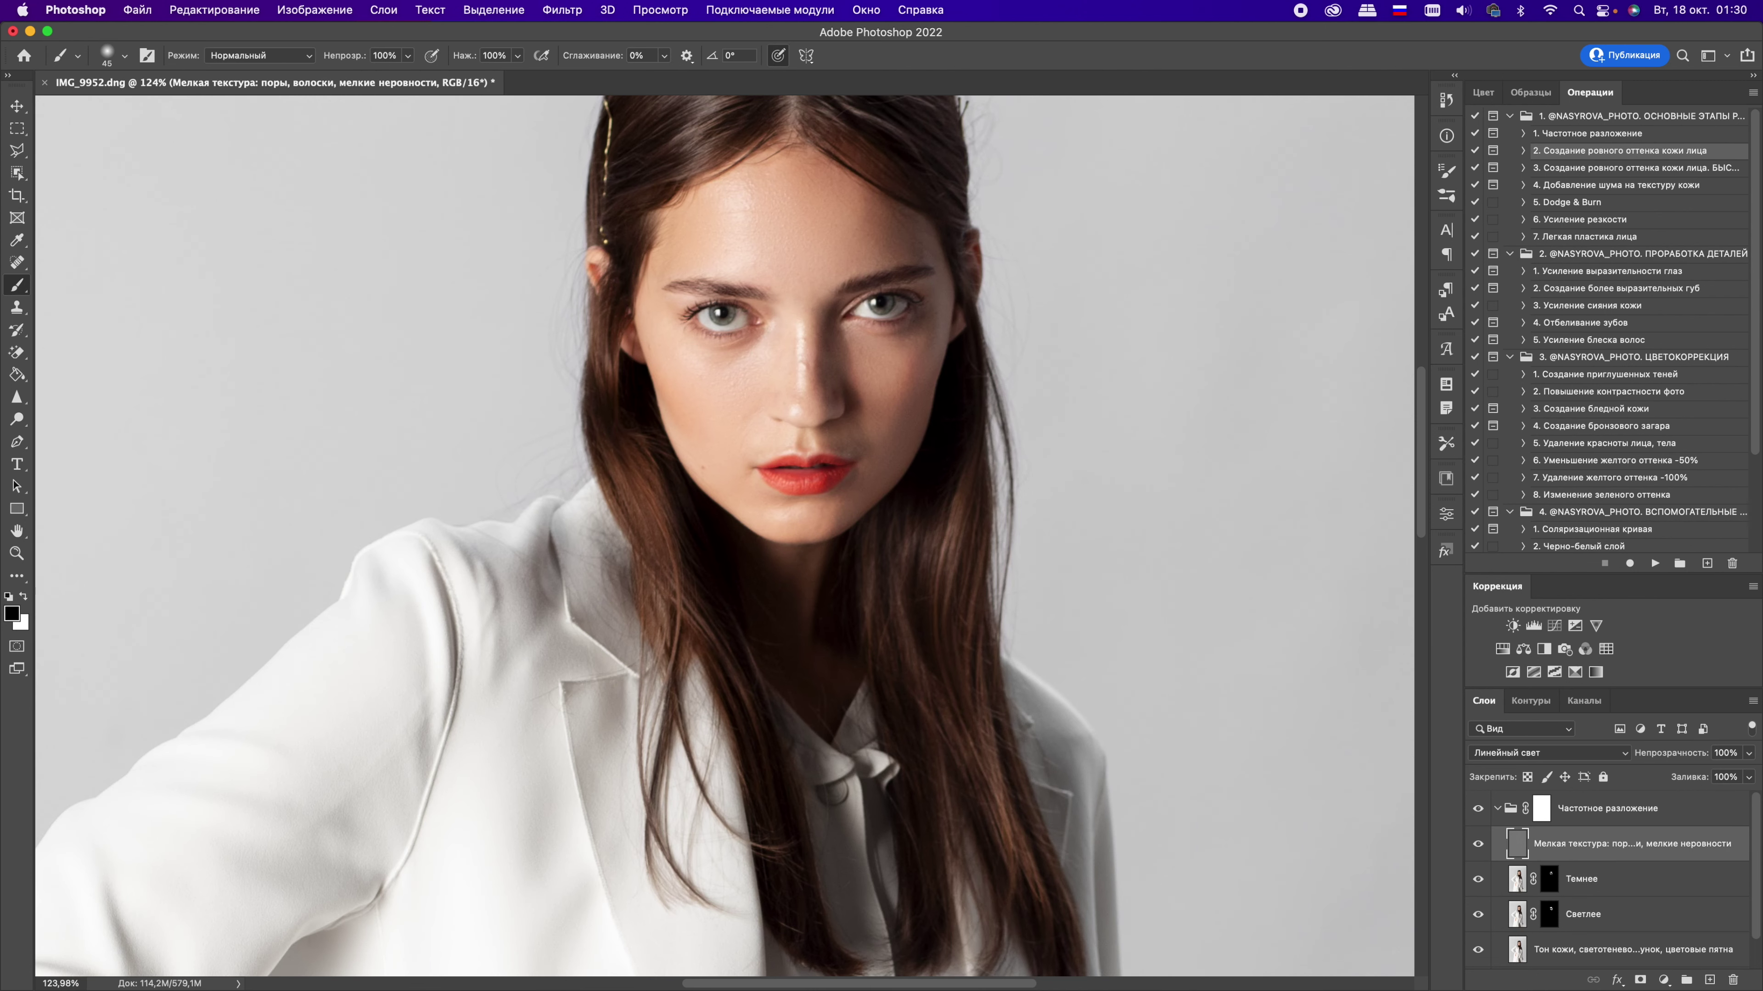
{"action": "key", "text": "s"}
{"action": "key", "text": "x"}
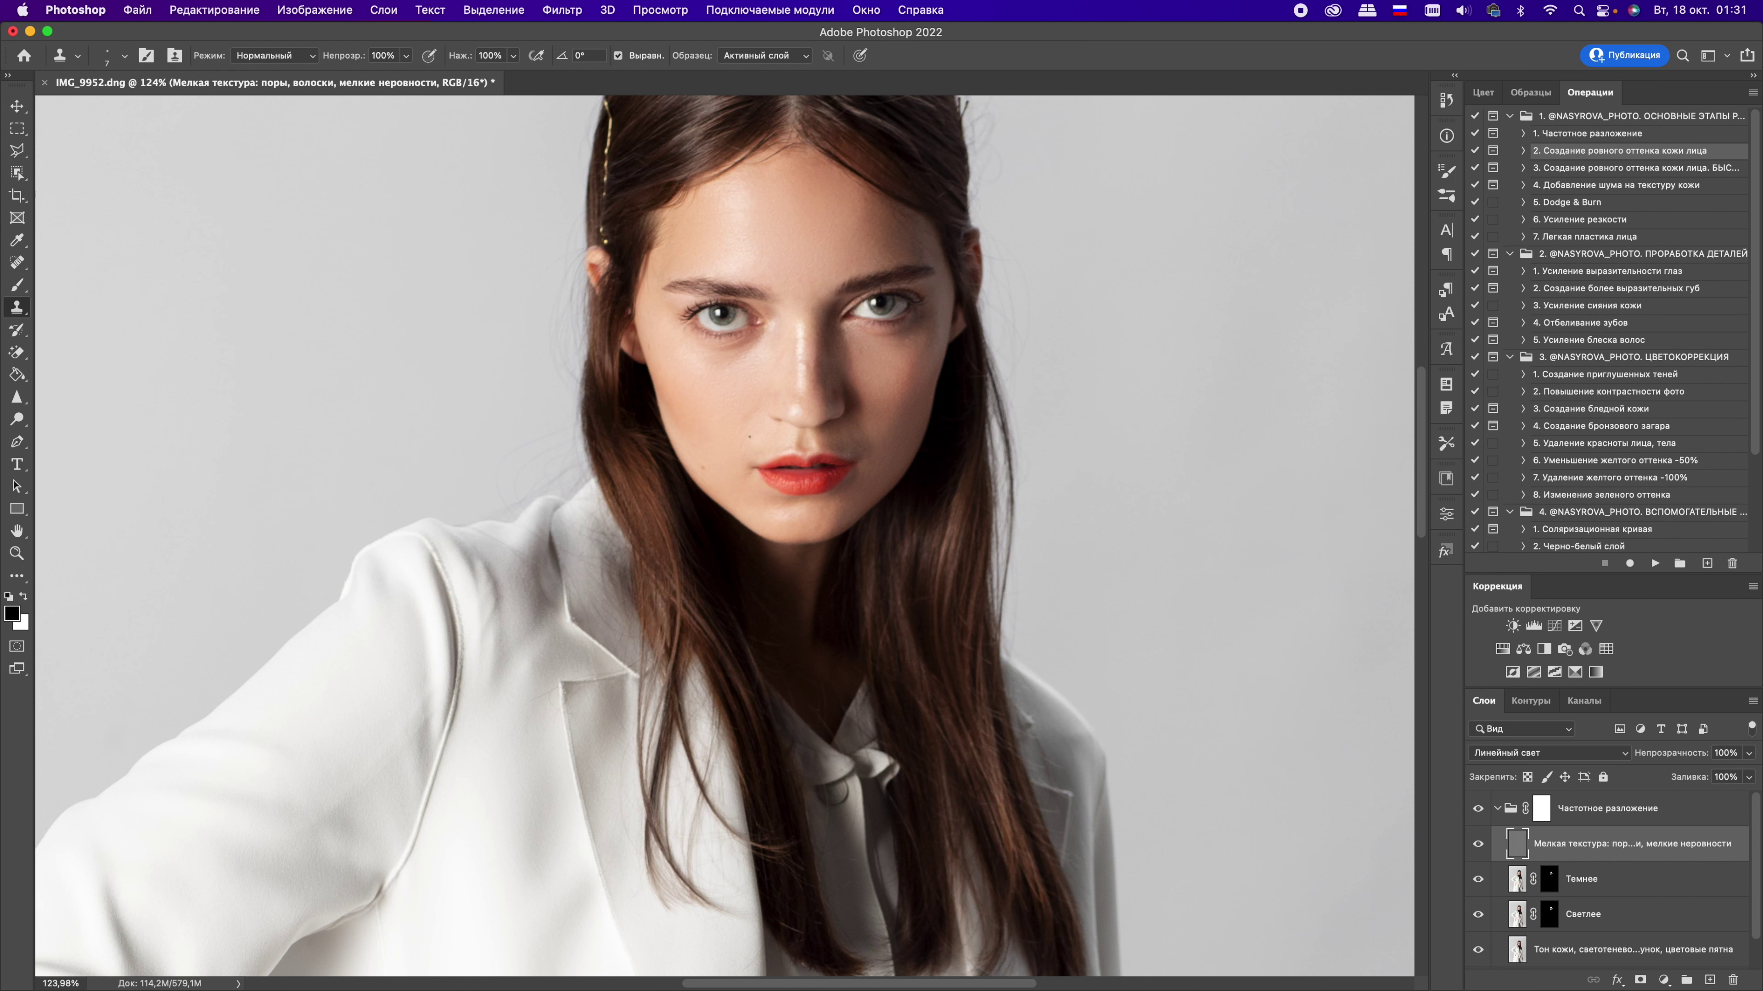
Step: Paint the Светлее and Темнее masks with the brush, swapping between black and white
{"action": "key", "text": "alt+bracketleft"}
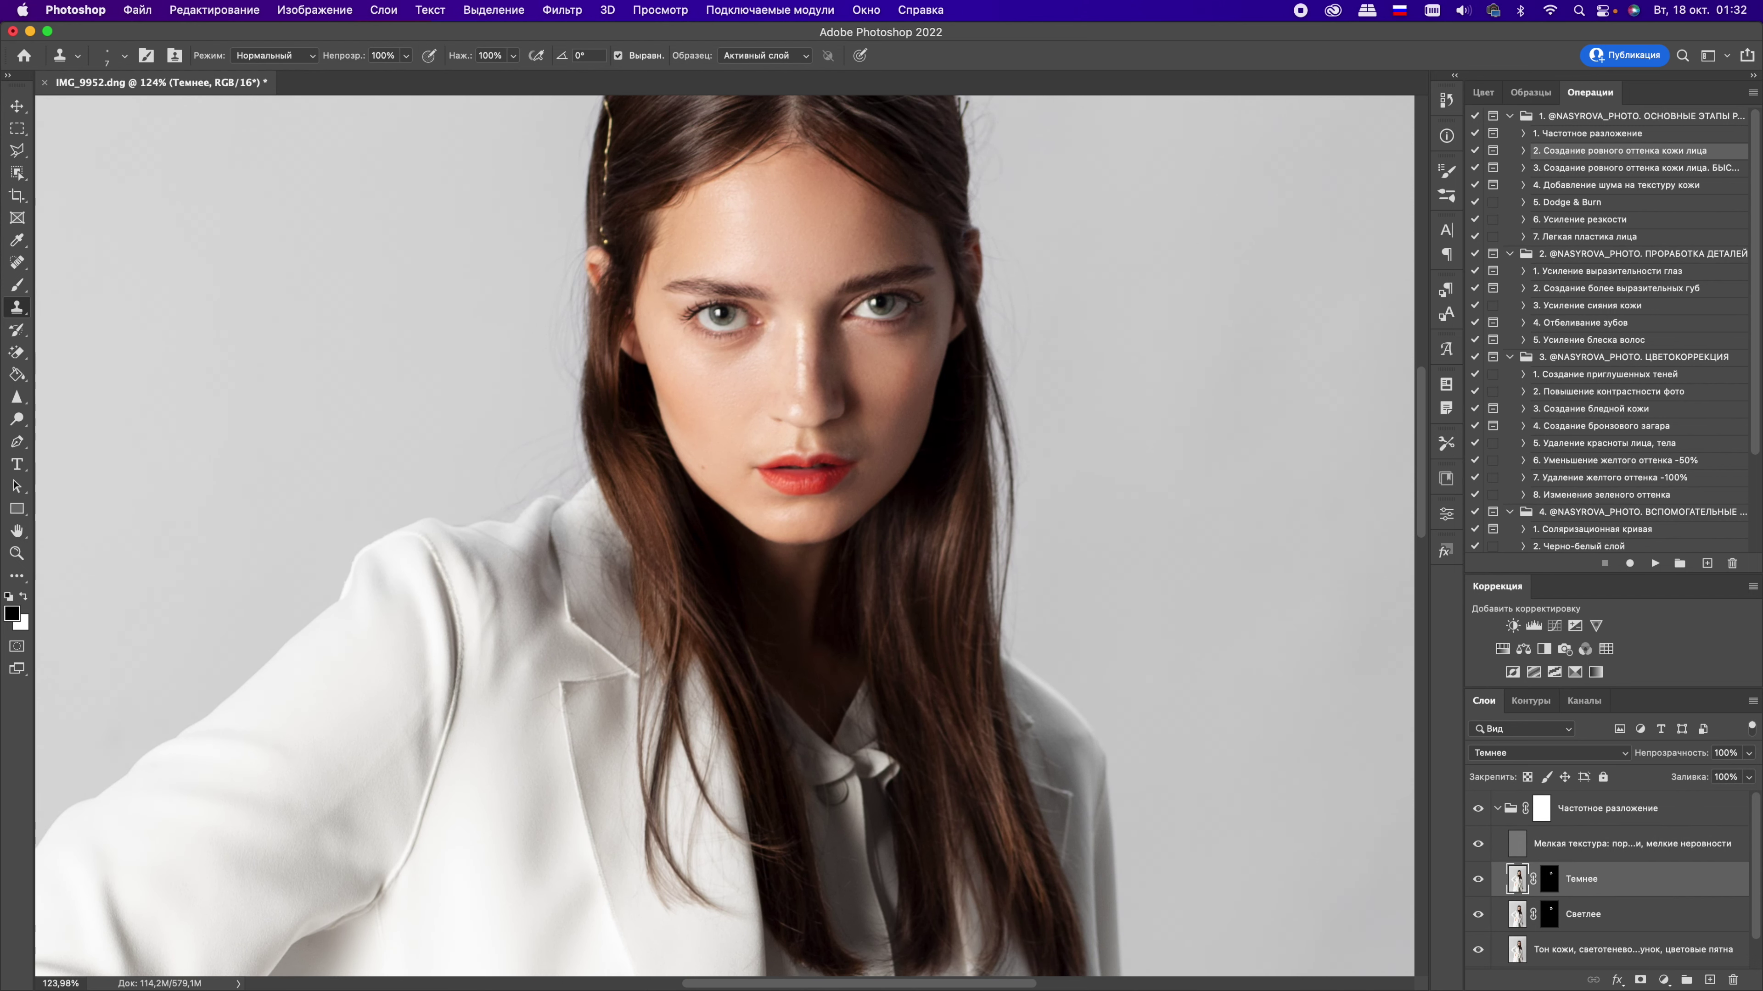
{"action": "key", "text": "x"}
{"action": "key", "text": "alt+bracketleft"}
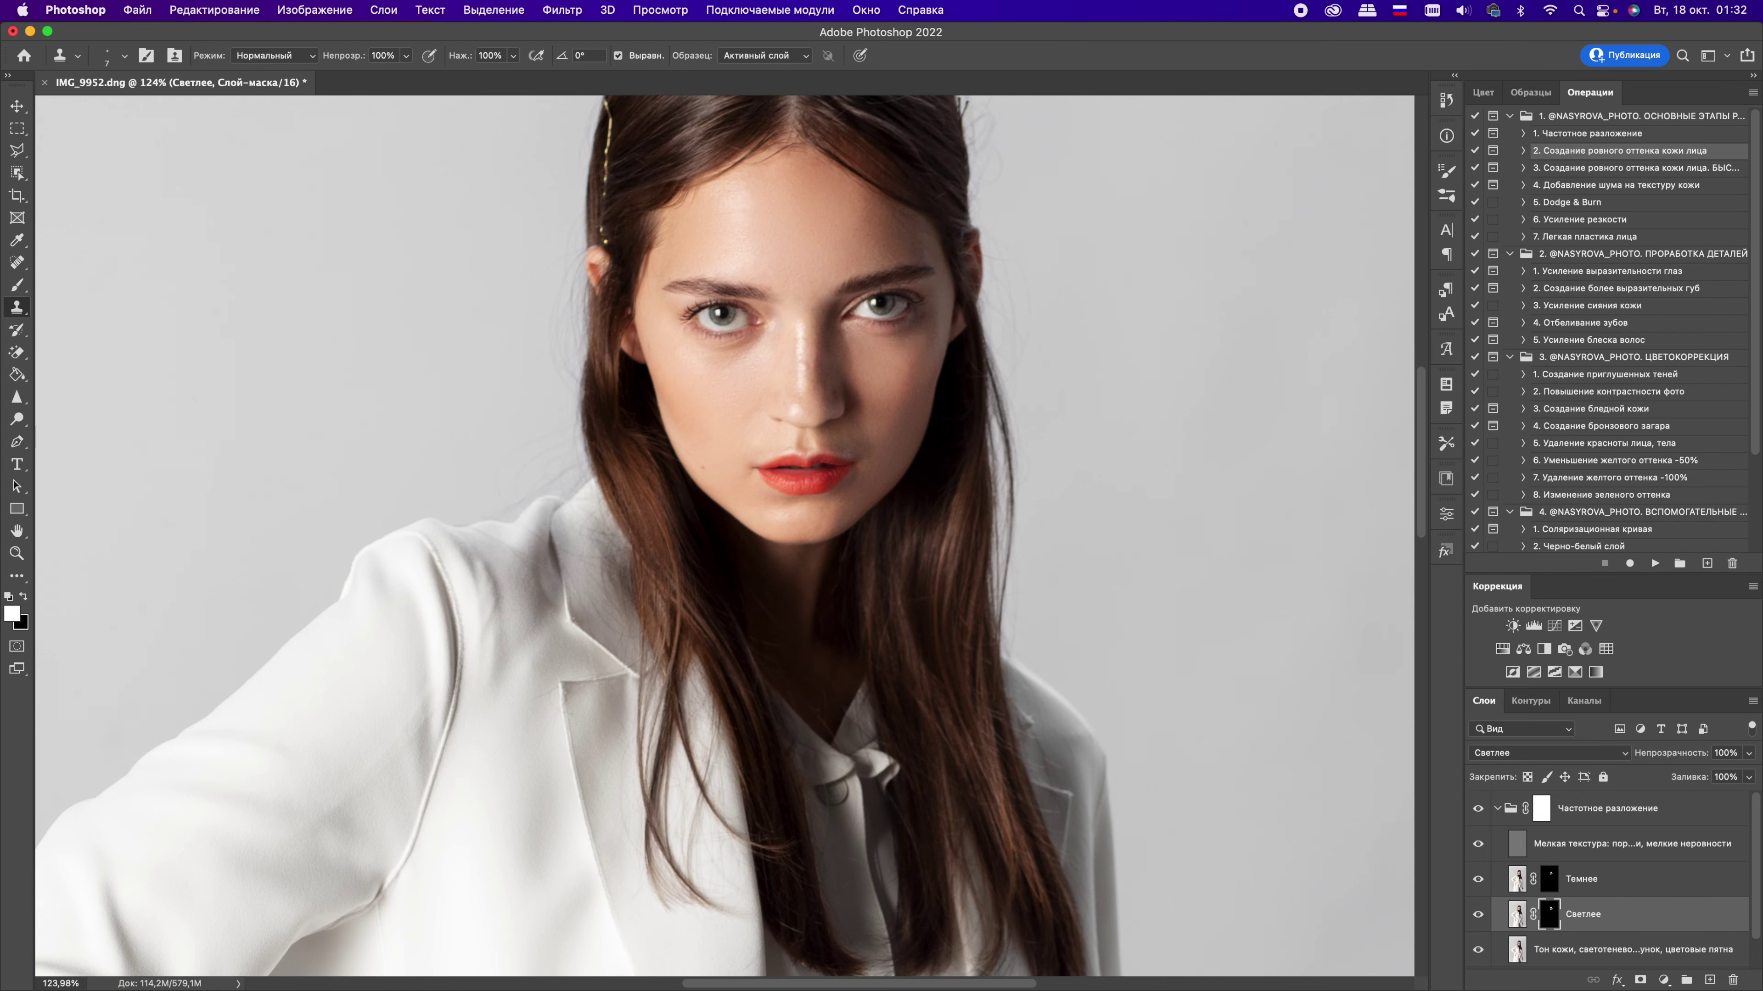
{"action": "key", "text": "b"}
{"action": "key", "text": "x"}
{"action": "key", "text": "alt+bracketright"}
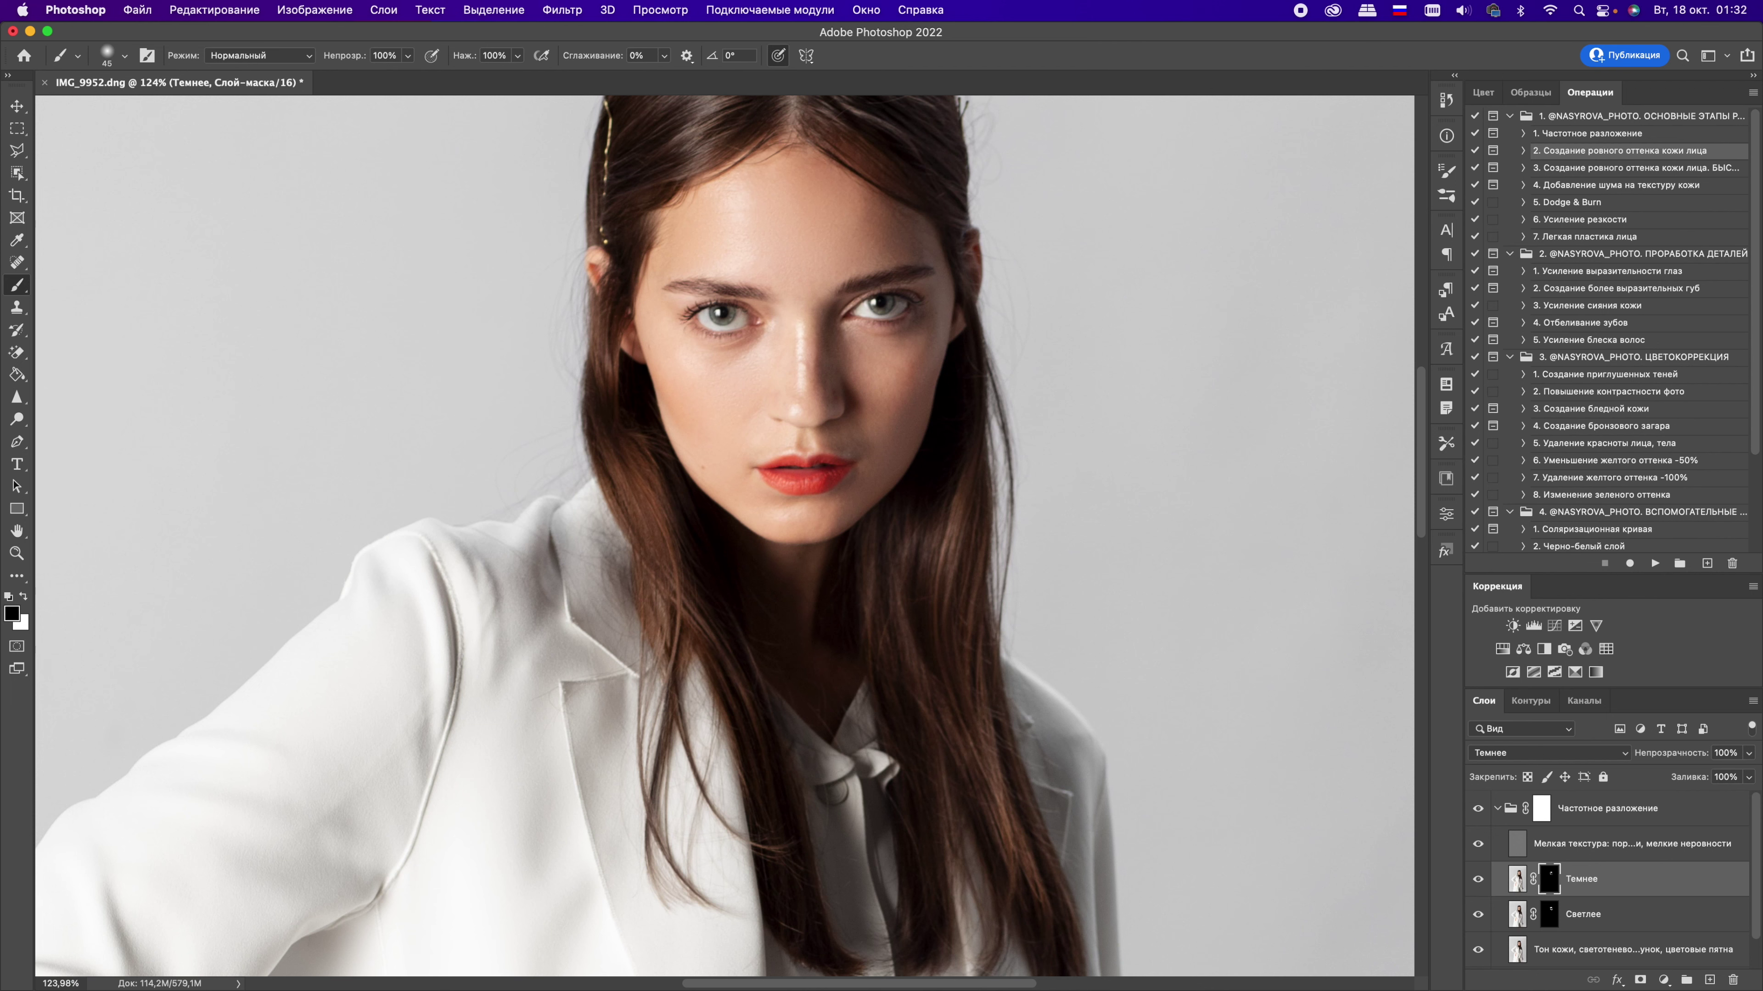
Step: Merge the lower tone layers, clone on the texture layer, and duplicate the Темнее layer
{"action": "key", "text": "ctrl+e"}
{"action": "key", "text": "alt+bracketright"}
{"action": "key", "text": "s"}
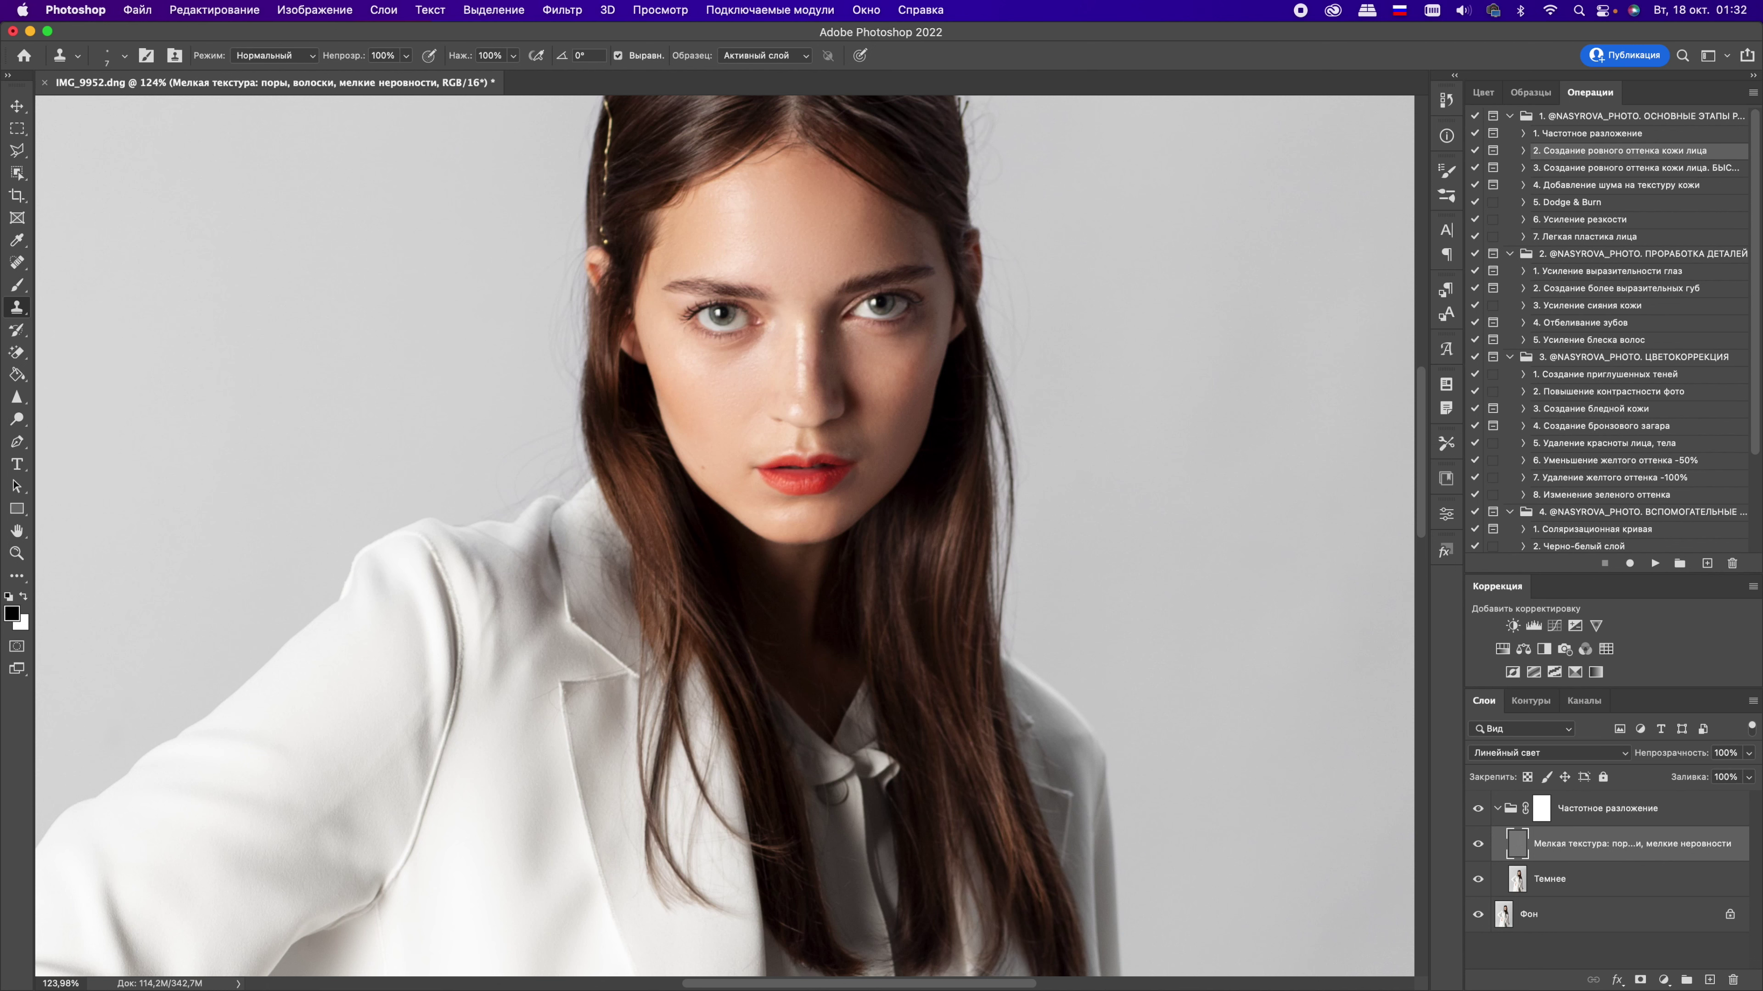
{"action": "key", "text": "alt+bracketleft"}
{"action": "key", "text": "ctrl+j"}
Step: Blend light and darker skin tones with the Mixer Brush at size 35
{"action": "right_click", "coordinate": [18, 285]}
{"action": "left_click", "coordinate": [77, 337]}
{"action": "key", "text": "bracketleft"}
{"action": "key", "text": "bracketleft"}
{"action": "key", "text": "bracketleft"}
{"action": "left_click", "coordinate": [811, 372], "text": "alt"}
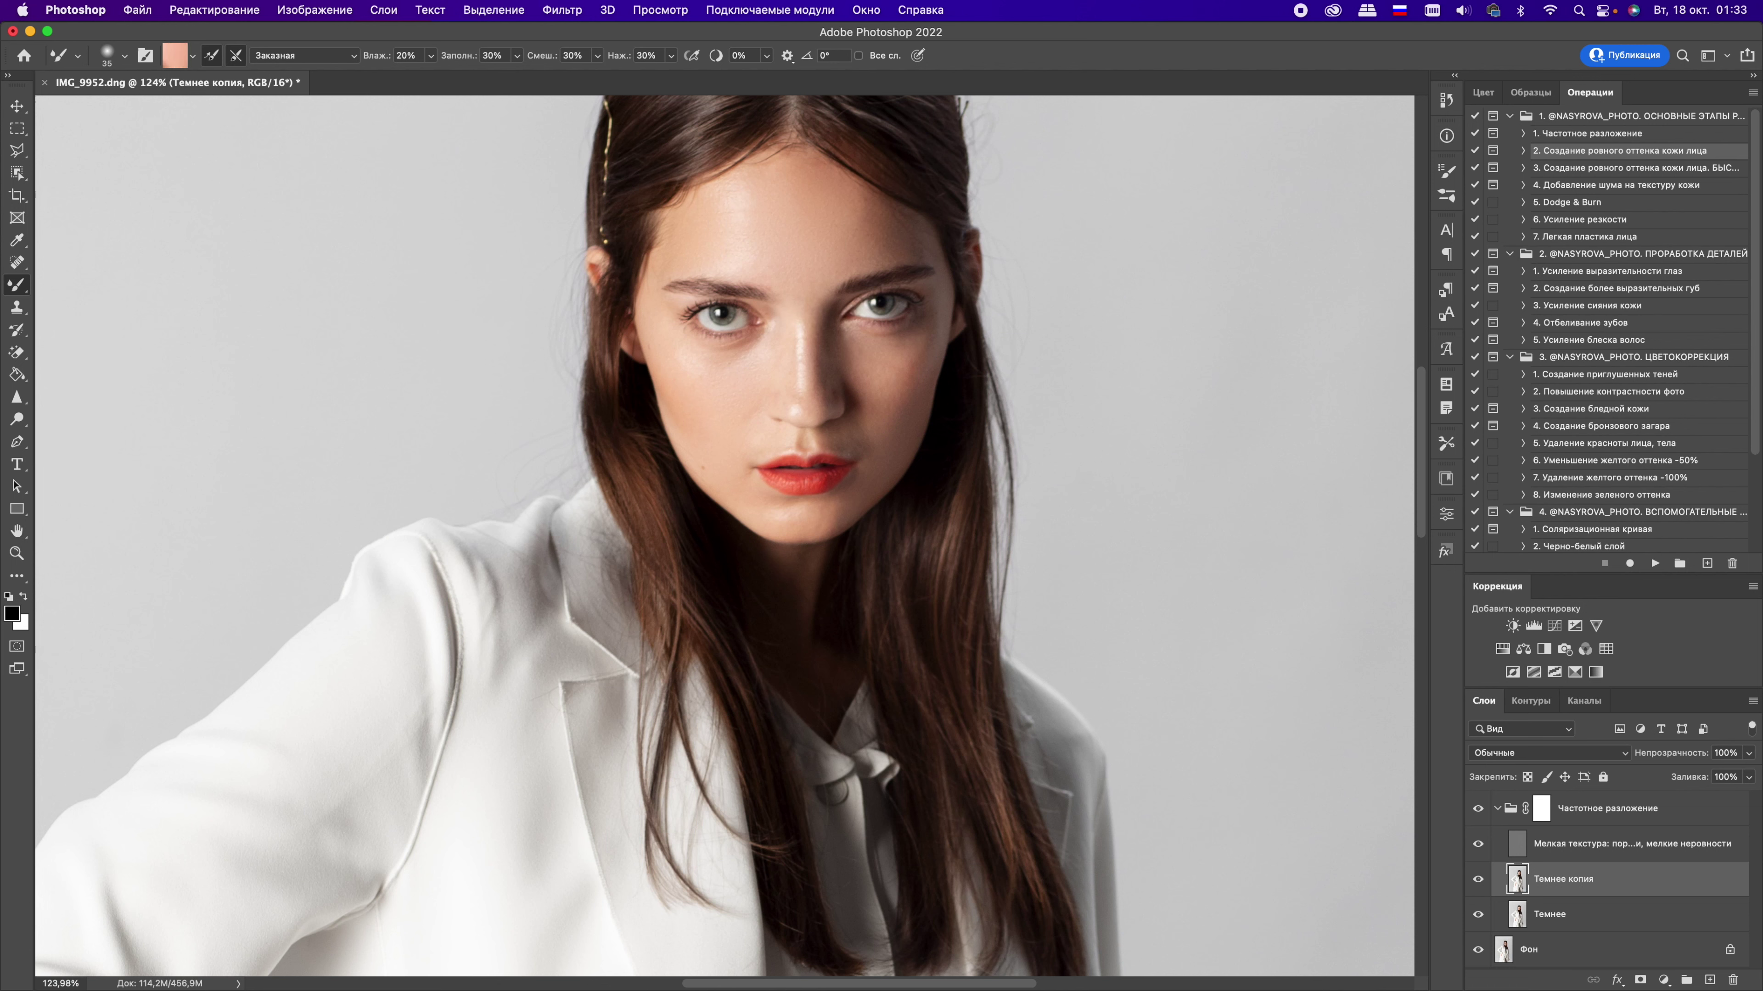
{"action": "left_click", "coordinate": [875, 445], "text": "alt"}
Step: Alternate cloning texture, painting the group mask and blending tones on Темнее копия
{"action": "key", "text": "alt+bracketright"}
{"action": "key", "text": "s"}
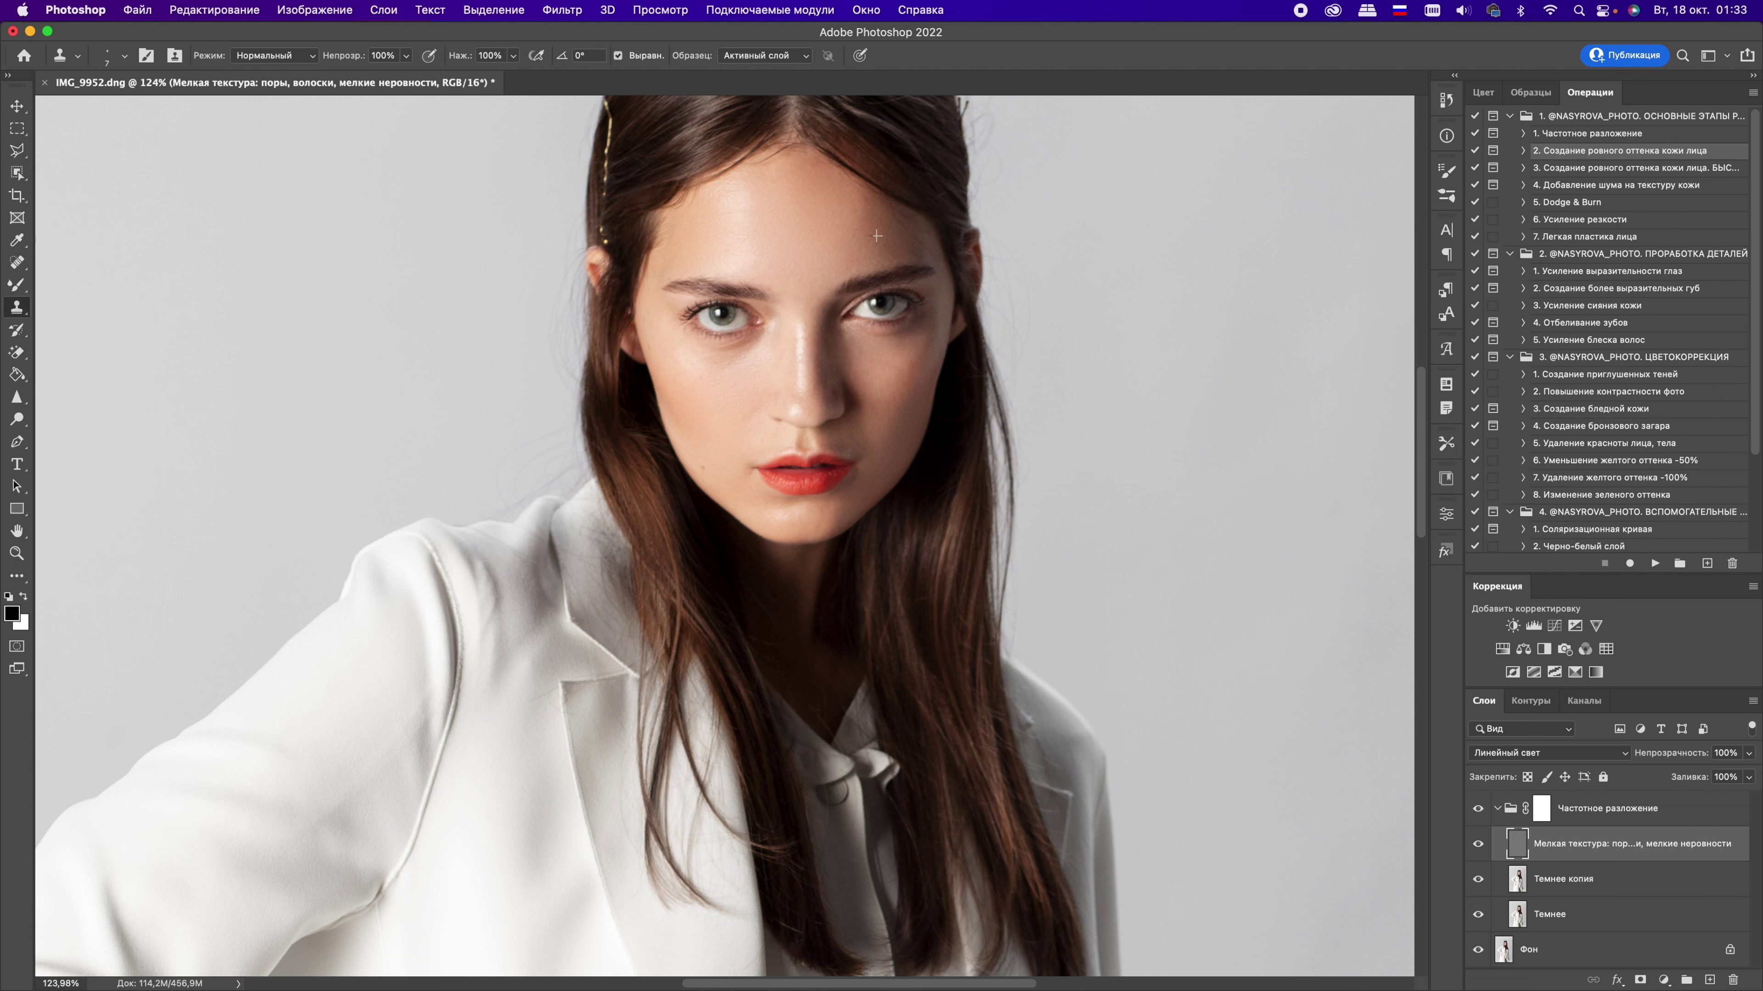
{"action": "key", "text": "alt+bracketleft"}
{"action": "key", "text": "b"}
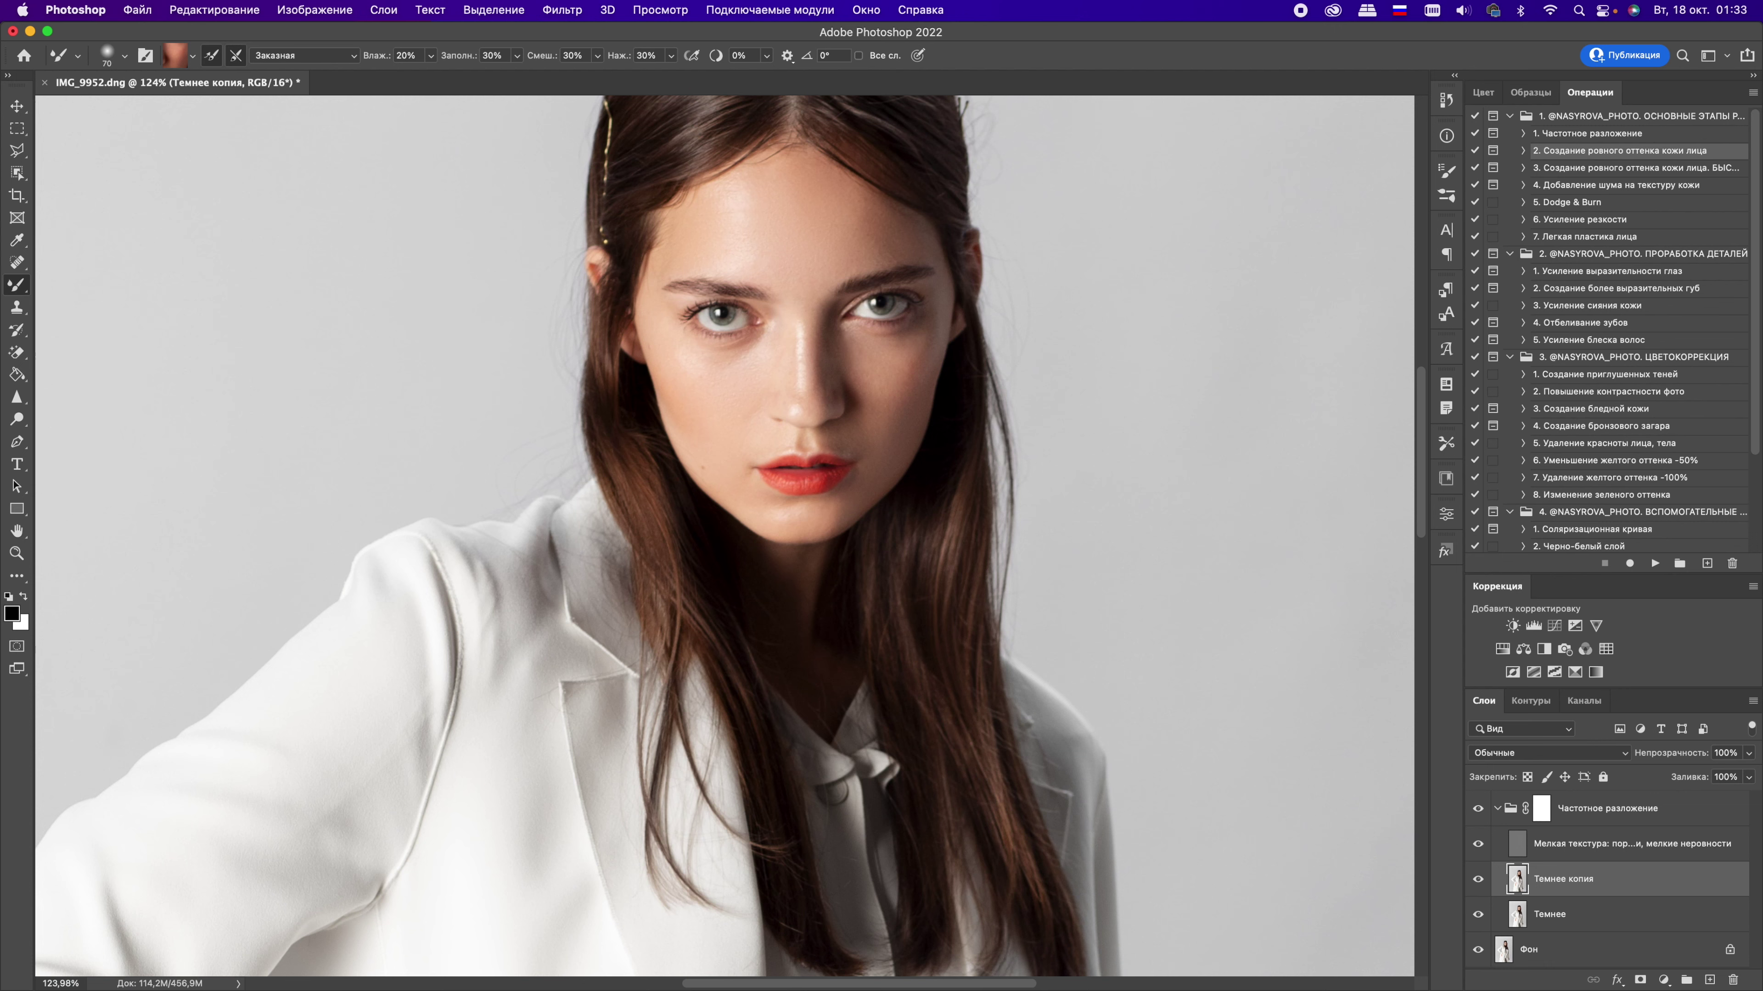
{"action": "left_click", "coordinate": [1540, 808]}
{"action": "key", "text": "shift+b"}
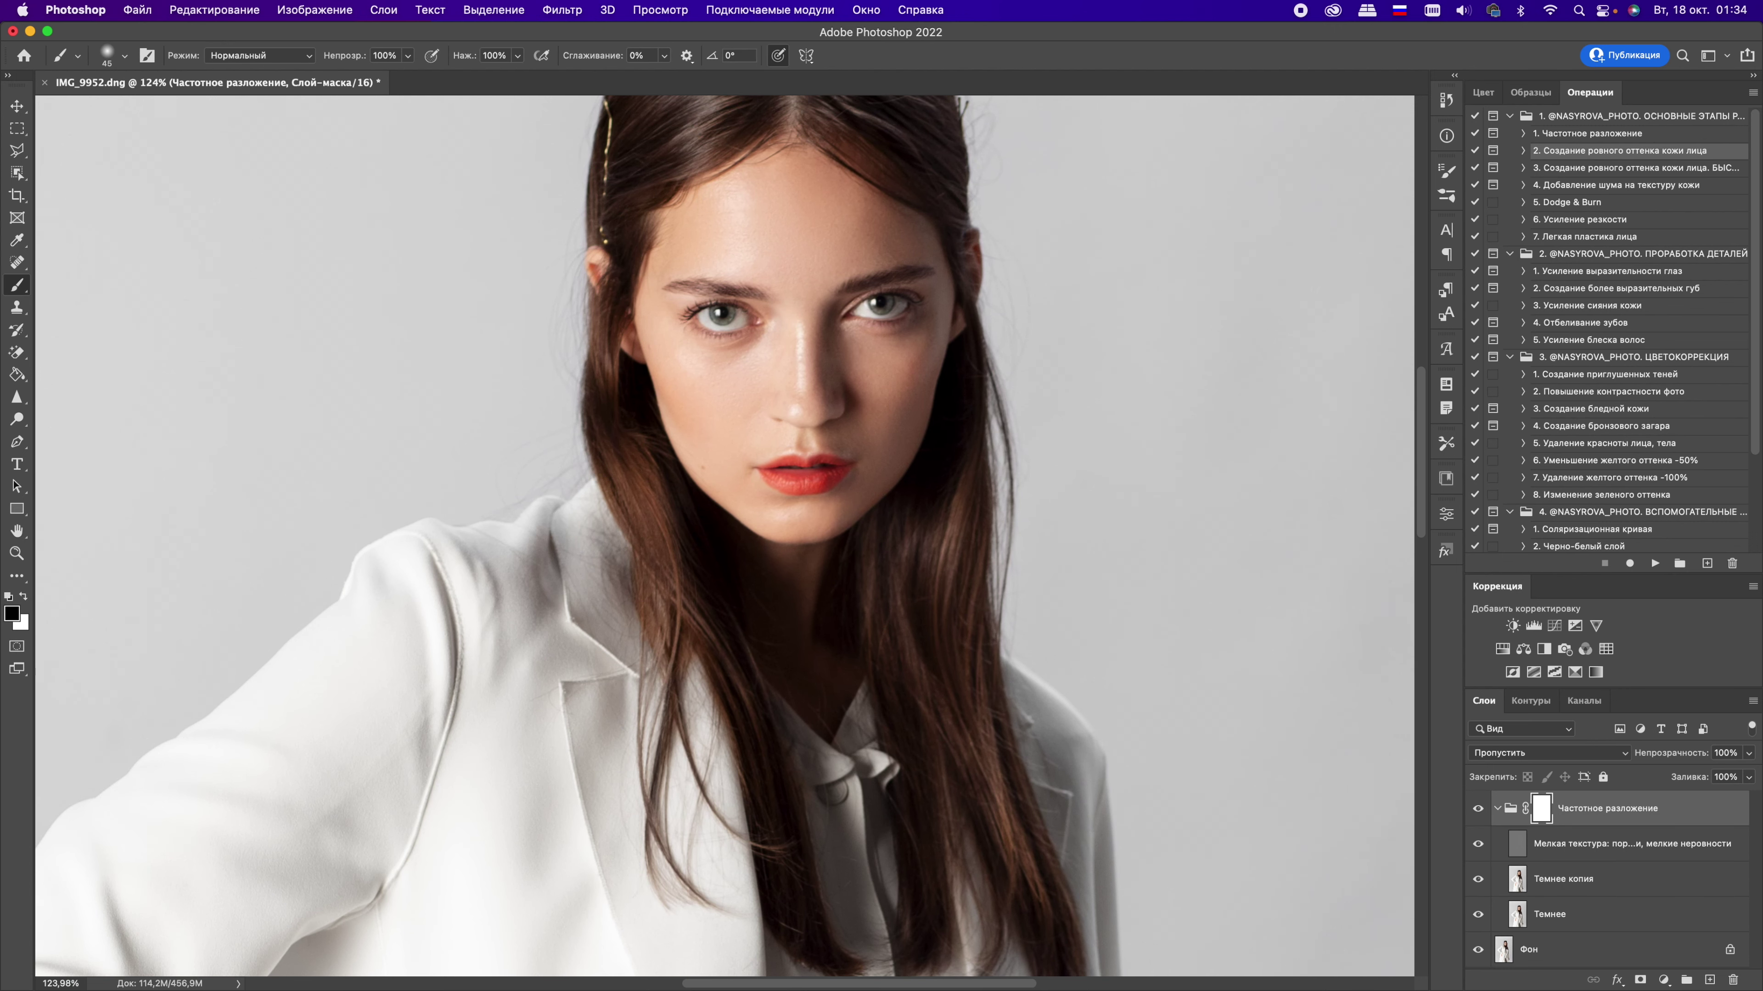
{"action": "left_click", "coordinate": [1631, 844]}
{"action": "key", "text": "s"}
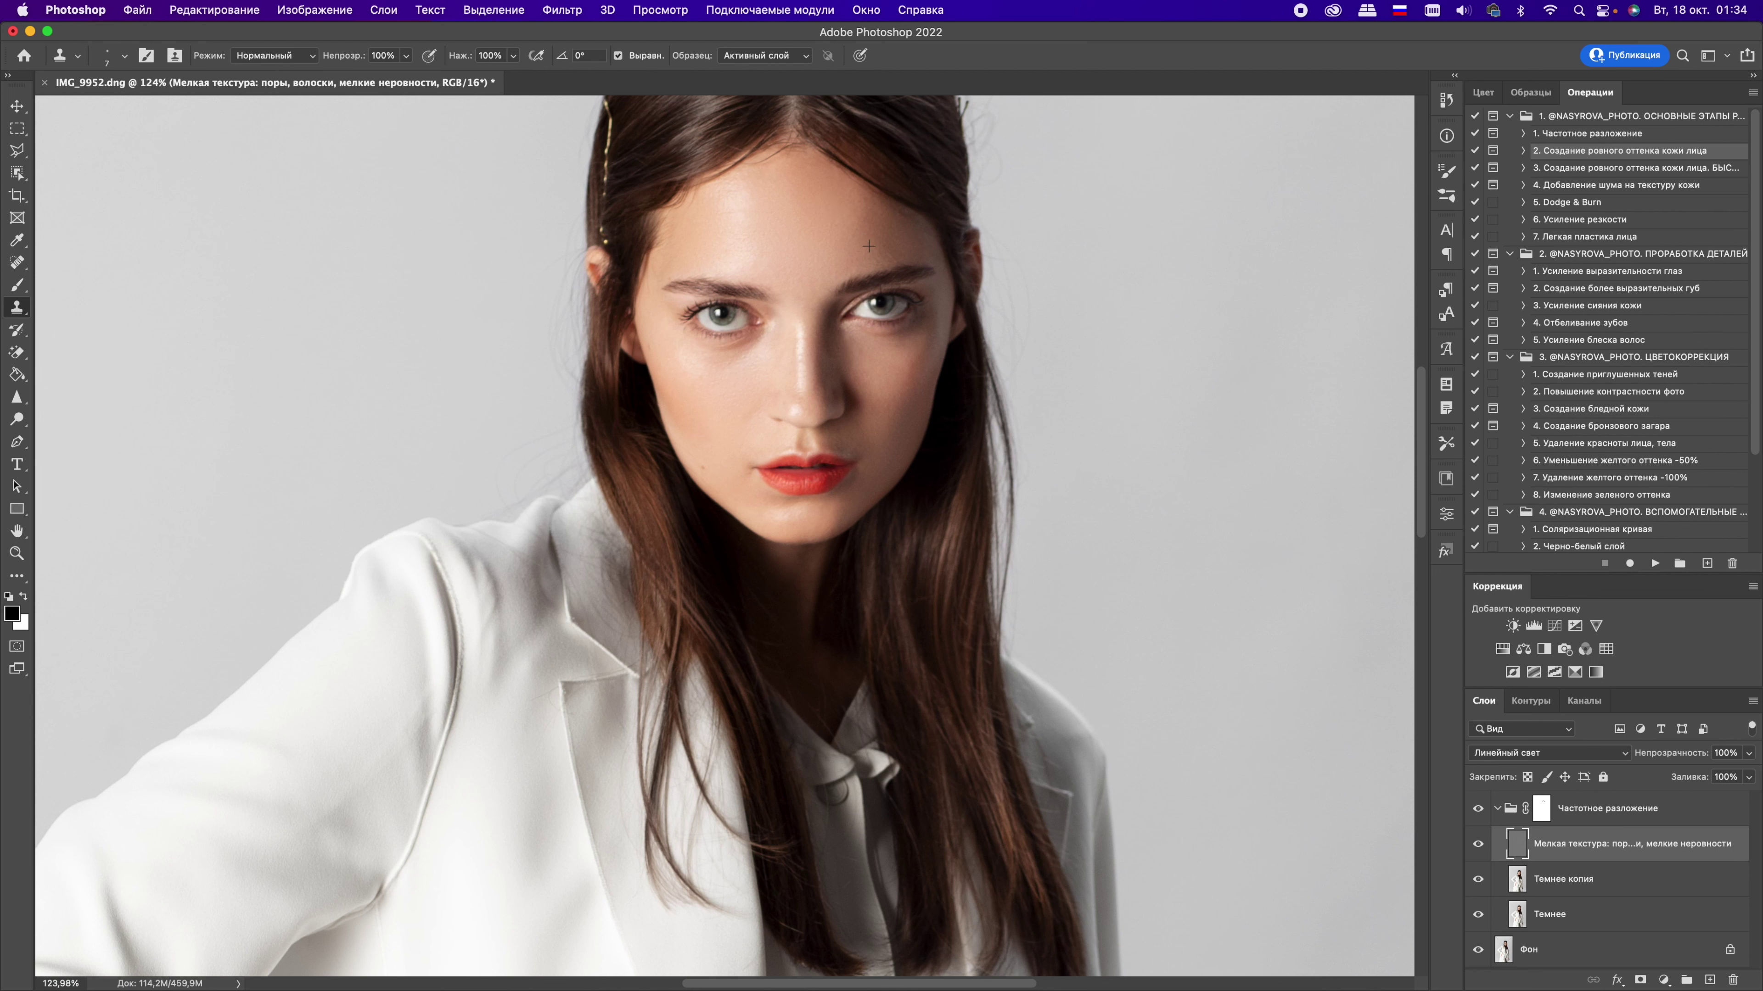
{"action": "key", "text": "alt+bracketleft"}
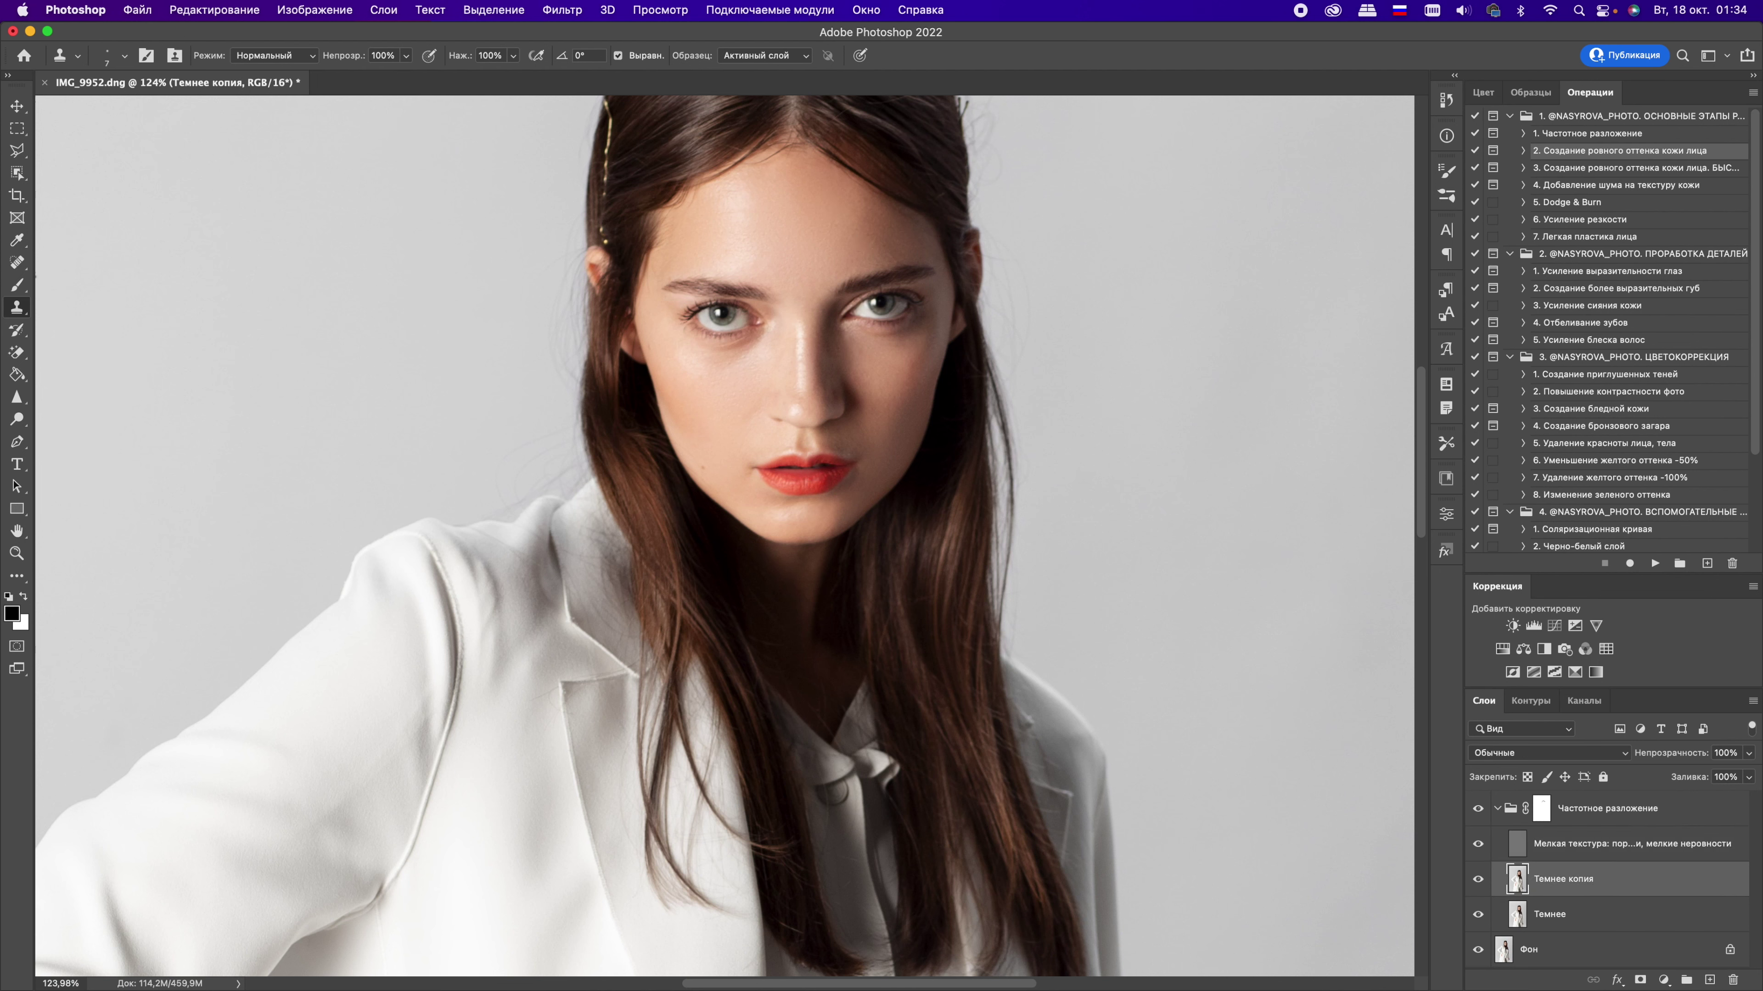
{"action": "key", "text": "shift+b"}
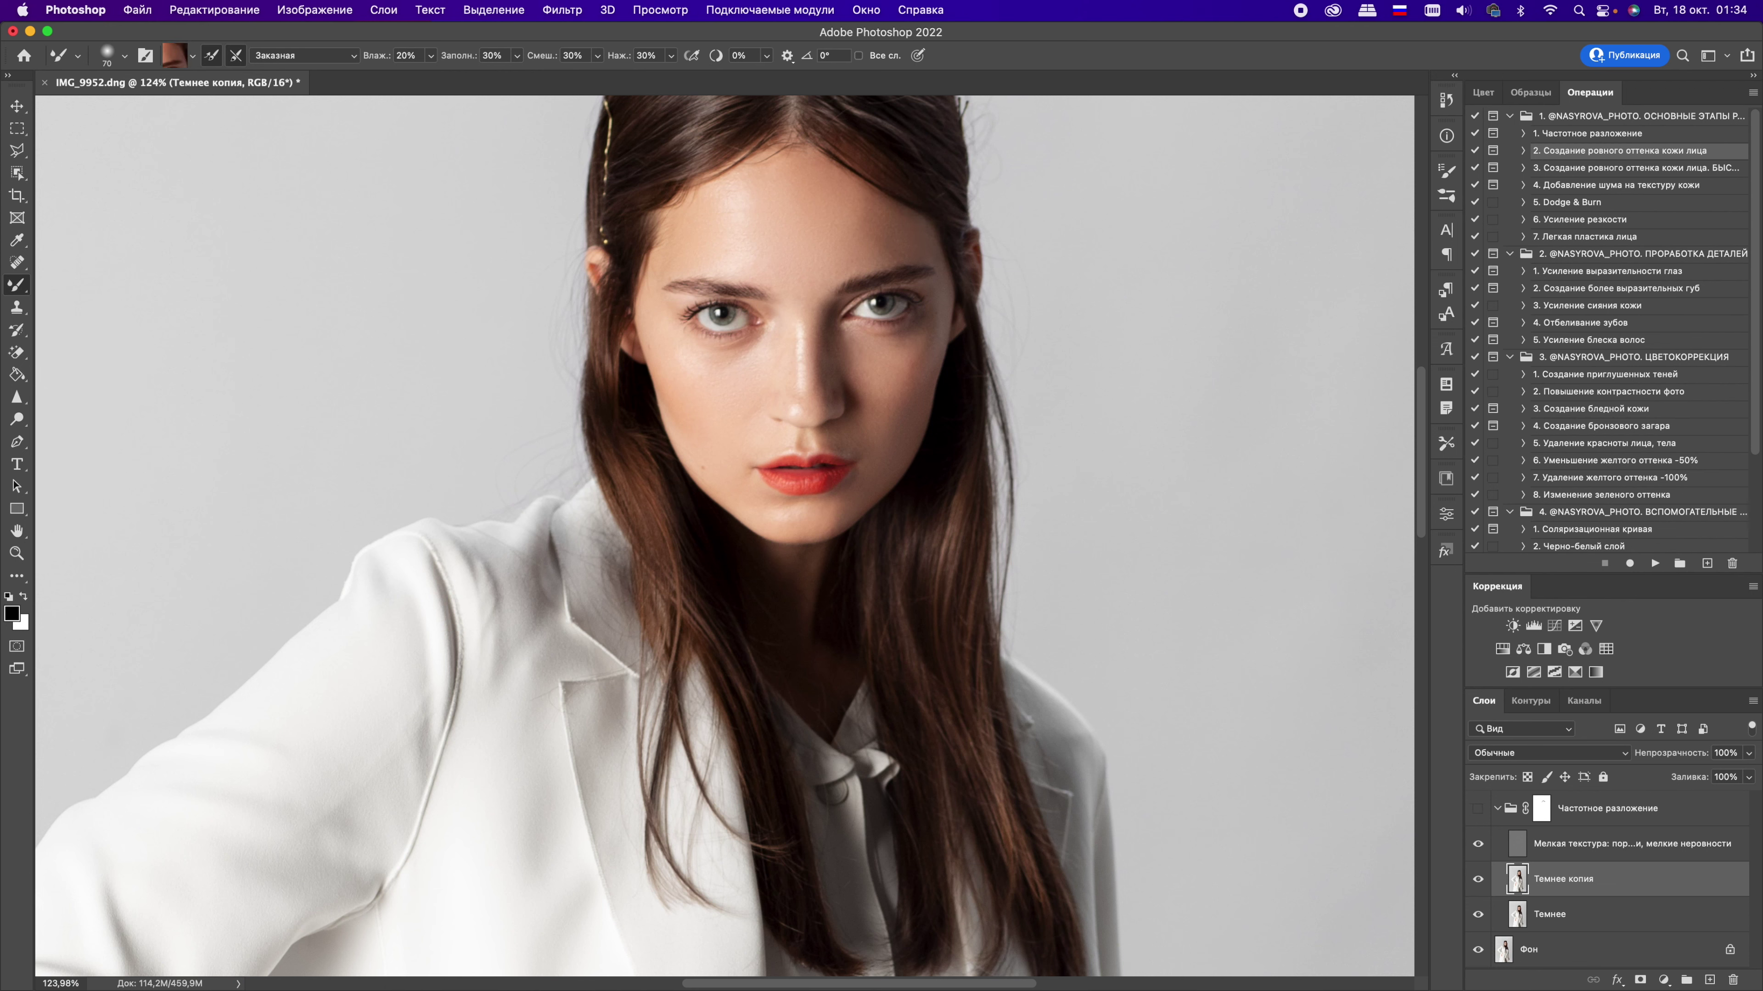
Step: Paint the group mask in white, clone the fine texture and blend the darker copy again
{"action": "key", "text": "alt+bracketright"}
{"action": "key", "text": "alt+bracketright"}
{"action": "key", "text": "shift+b"}
{"action": "key", "text": "backslash"}
{"action": "key", "text": "backslash"}
{"action": "key", "text": "alt+bracketleft"}
{"action": "key", "text": "s"}
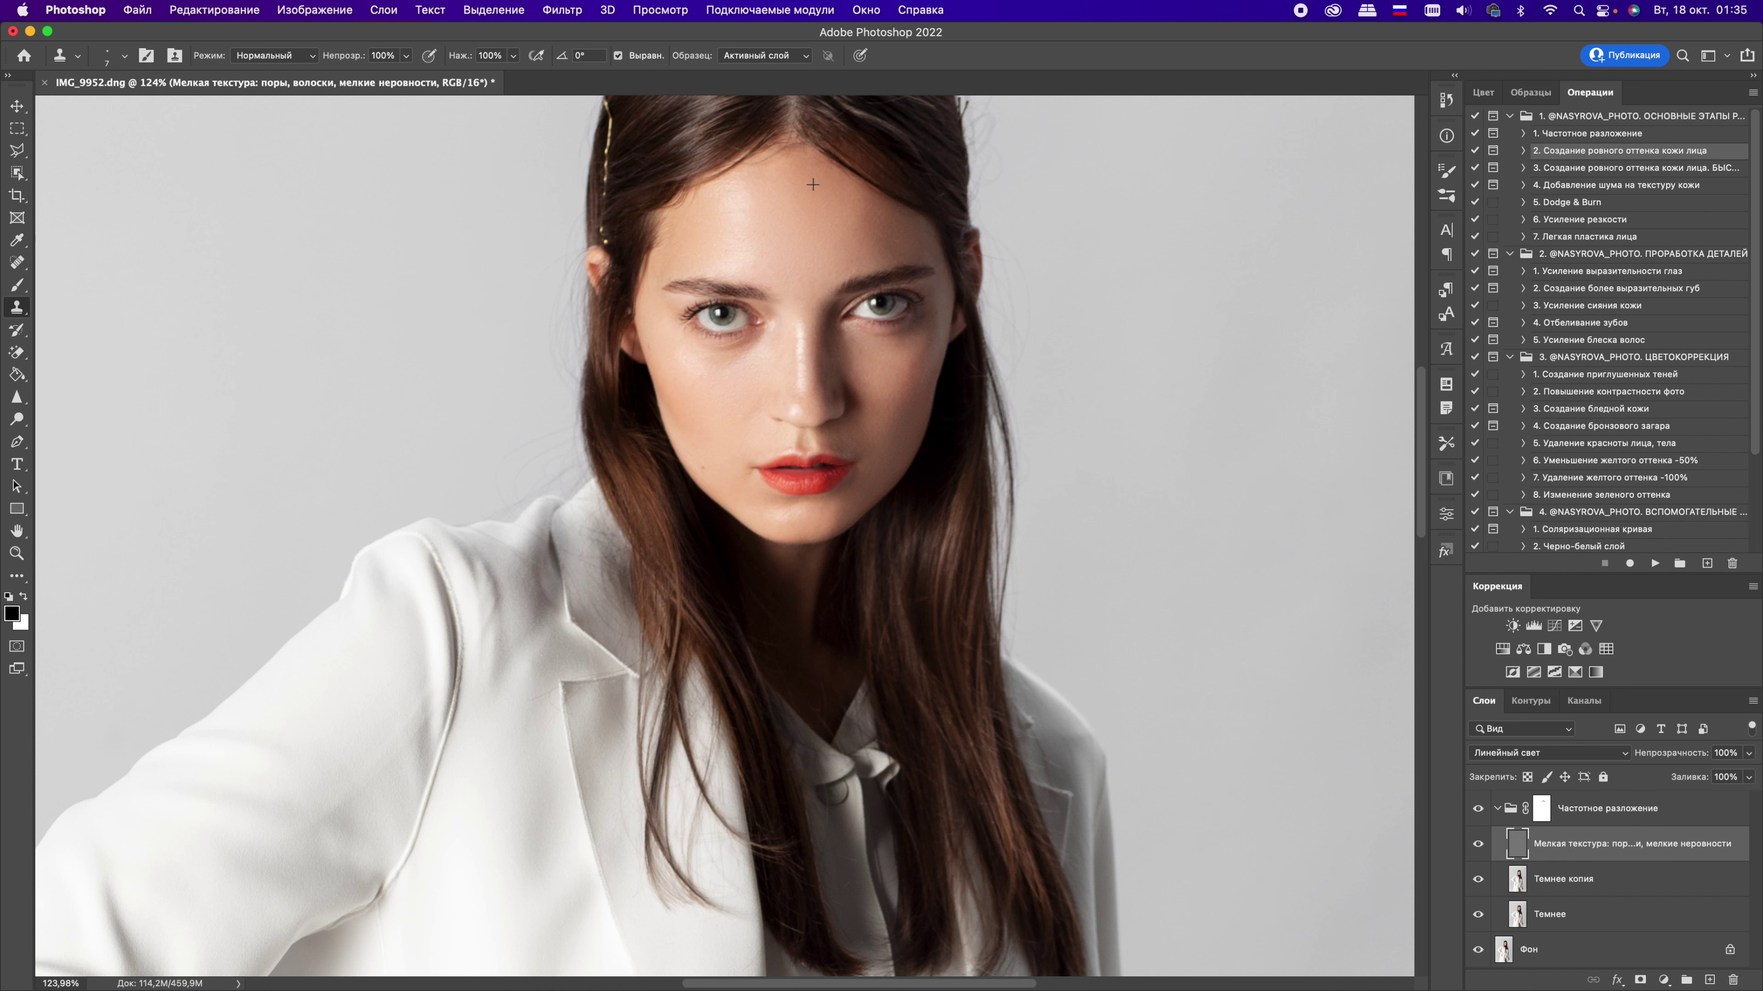
{"action": "key", "text": "alt+bracketright"}
{"action": "key", "text": "b"}
{"action": "key", "text": "x"}
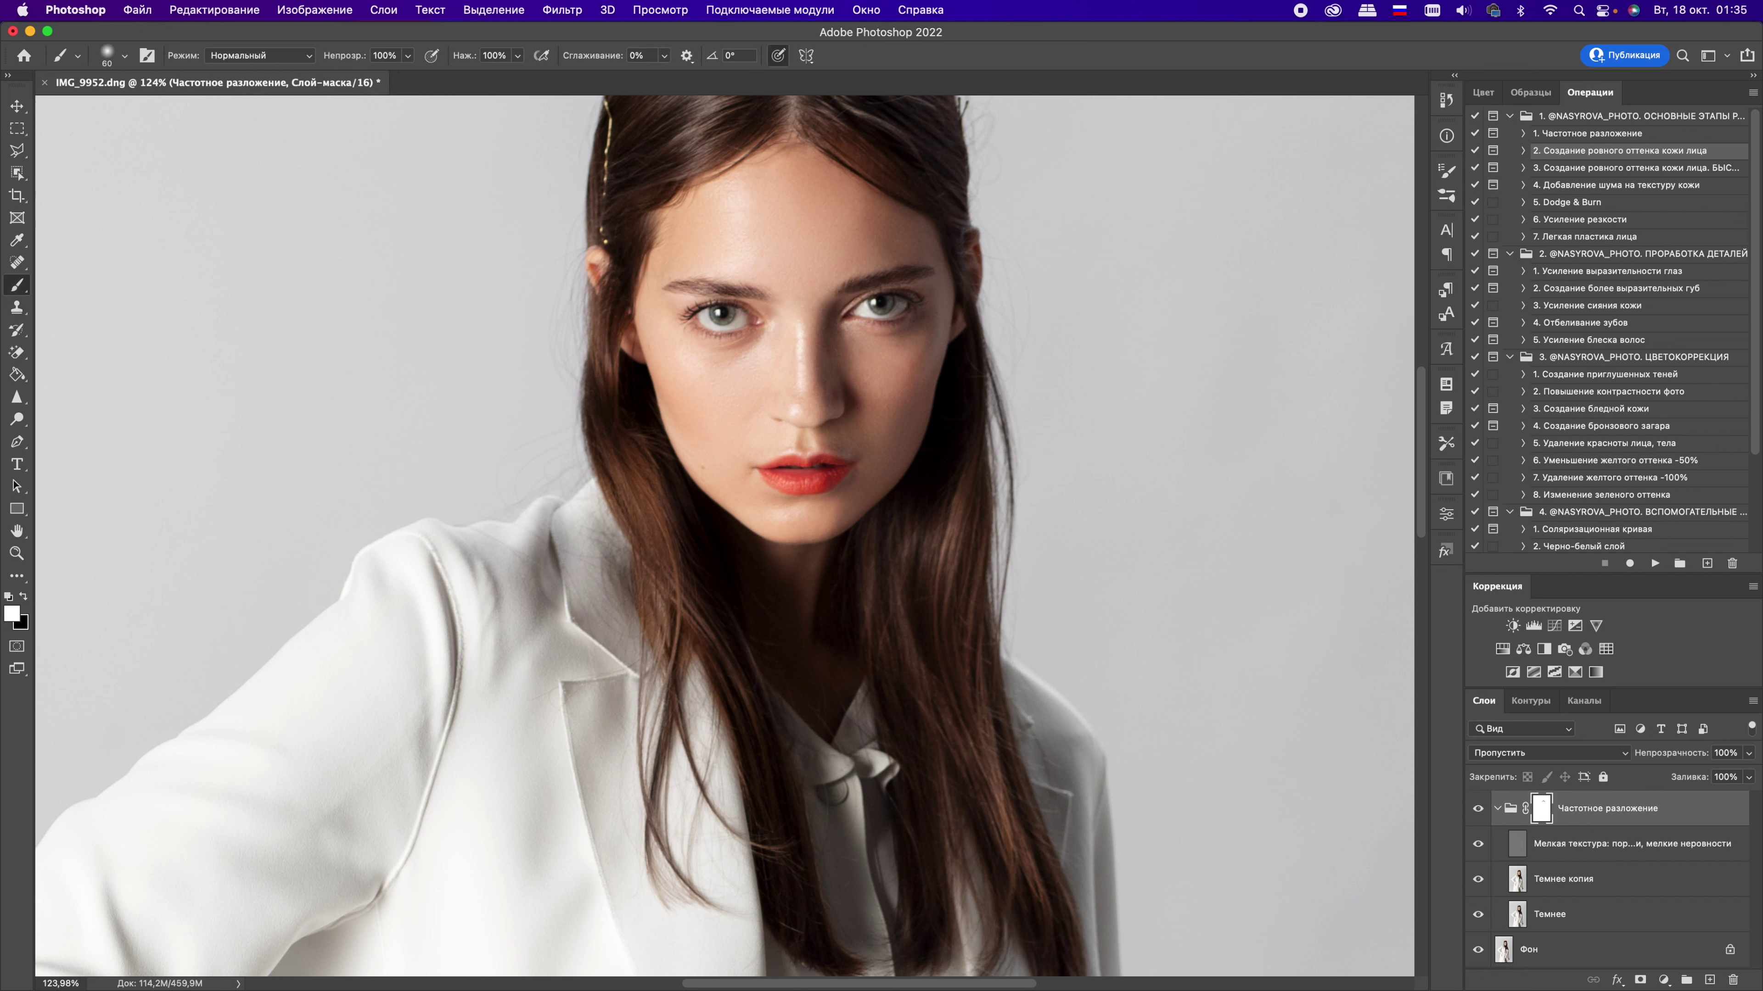
{"action": "key", "text": "alt+bracketleft"}
{"action": "key", "text": "alt+bracketleft"}
{"action": "key", "text": "shift+b"}
{"action": "key", "text": "x"}
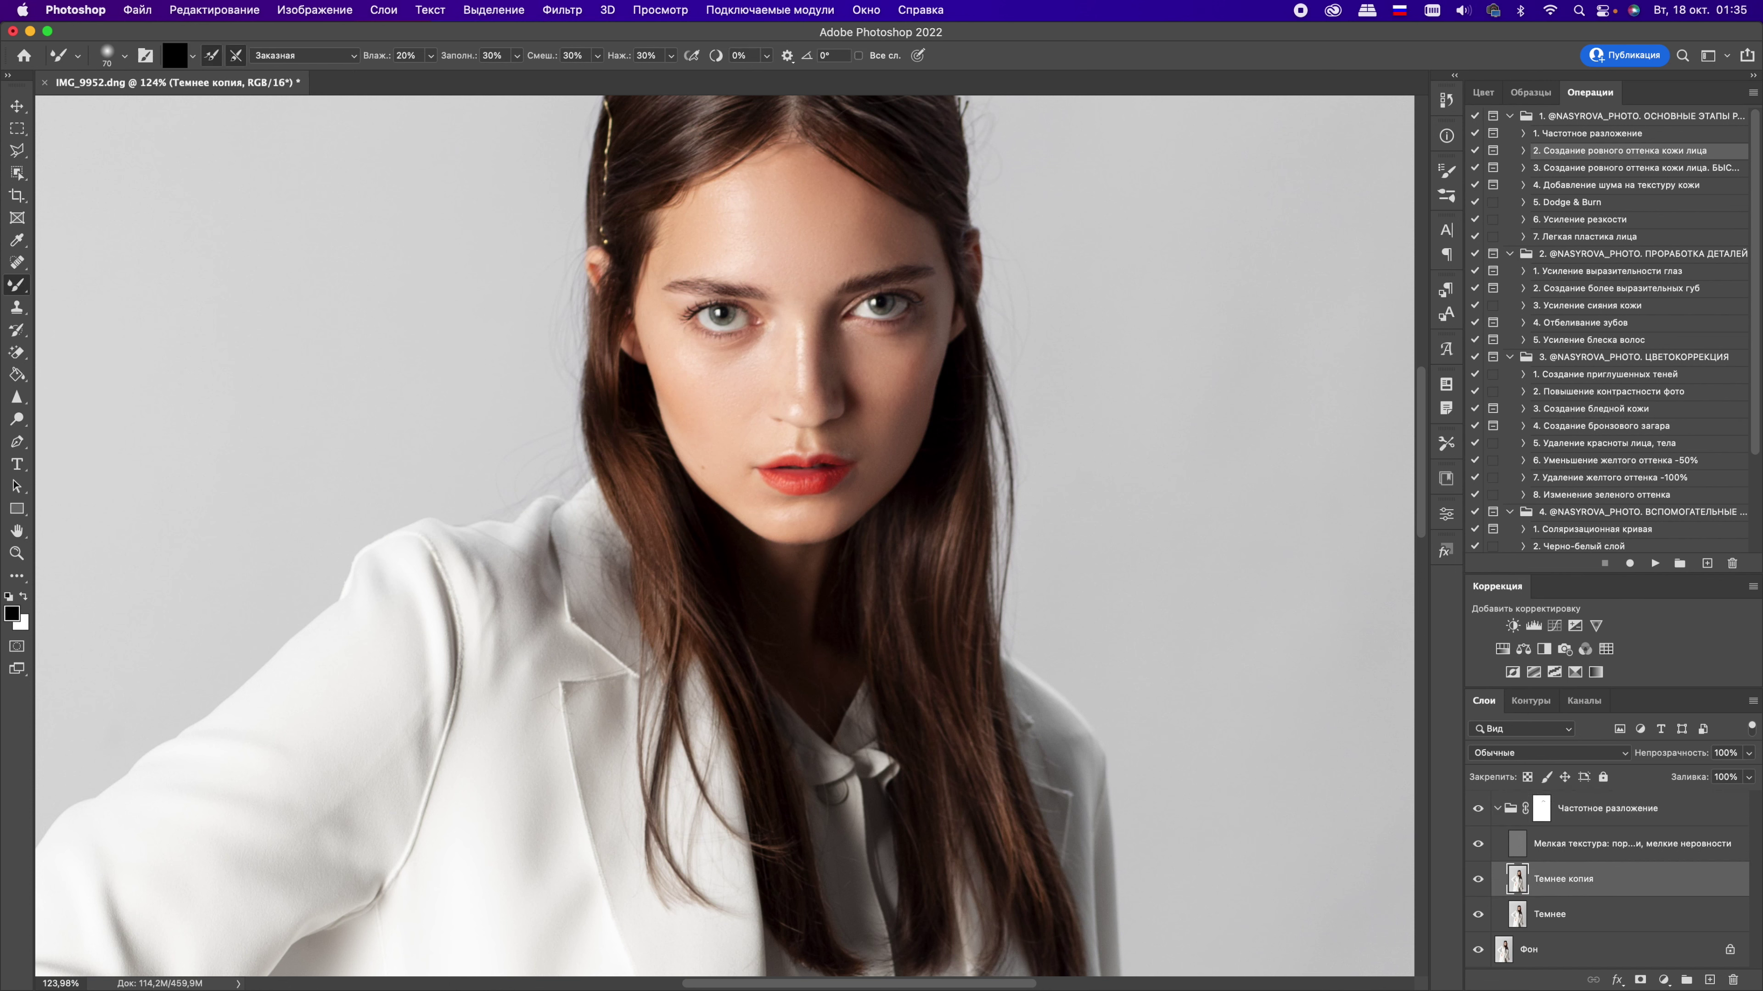
Step: Continue cloning on the fine-texture layer and painting the group mask
{"action": "key", "text": "alt+bracketright"}
{"action": "key", "text": "alt+bracketright"}
{"action": "key", "text": "backslash"}
{"action": "key", "text": "backslash"}
{"action": "key", "text": "s"}
{"action": "key", "text": "x"}
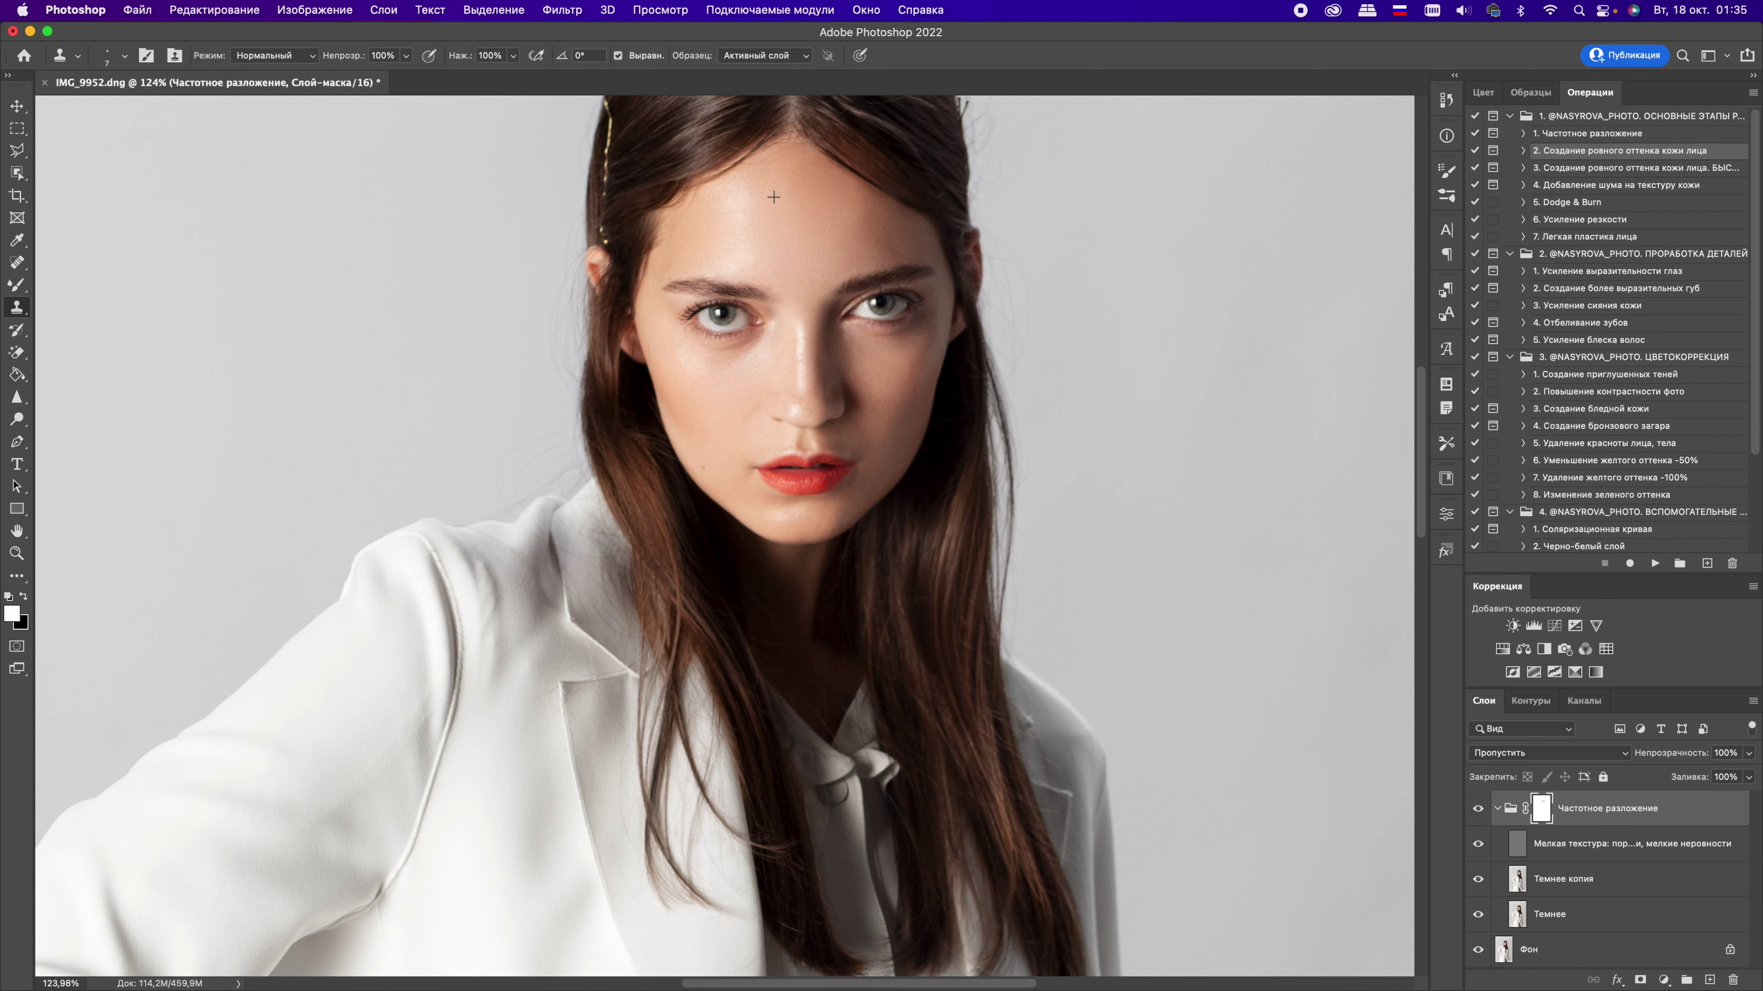
{"action": "key", "text": "alt+bracketleft"}
{"action": "key", "text": "x"}
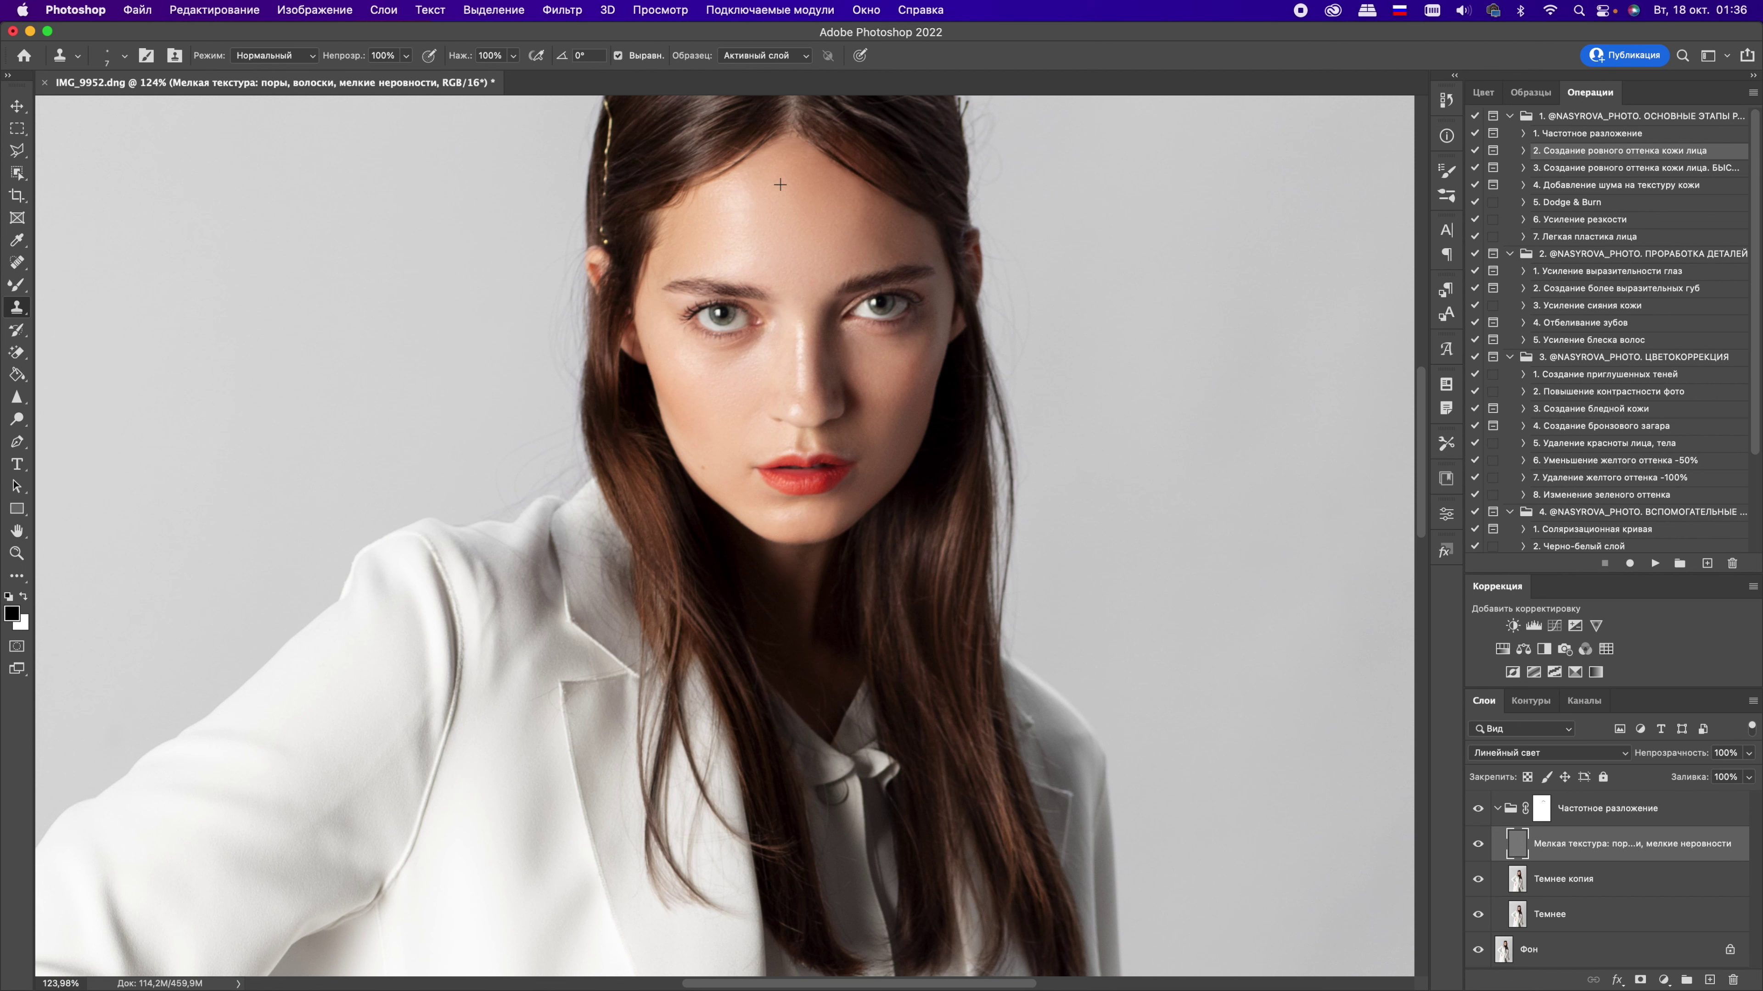
{"action": "key", "text": "alt+bracketright"}
{"action": "key", "text": "x"}
{"action": "key", "text": "b"}
{"action": "key", "text": "x"}
{"action": "key", "text": "x"}
Step: Clone texture with Clone Stamp, then paint the group mask in white with a size-20 brush
{"action": "key", "text": "x"}
{"action": "key", "text": "x"}
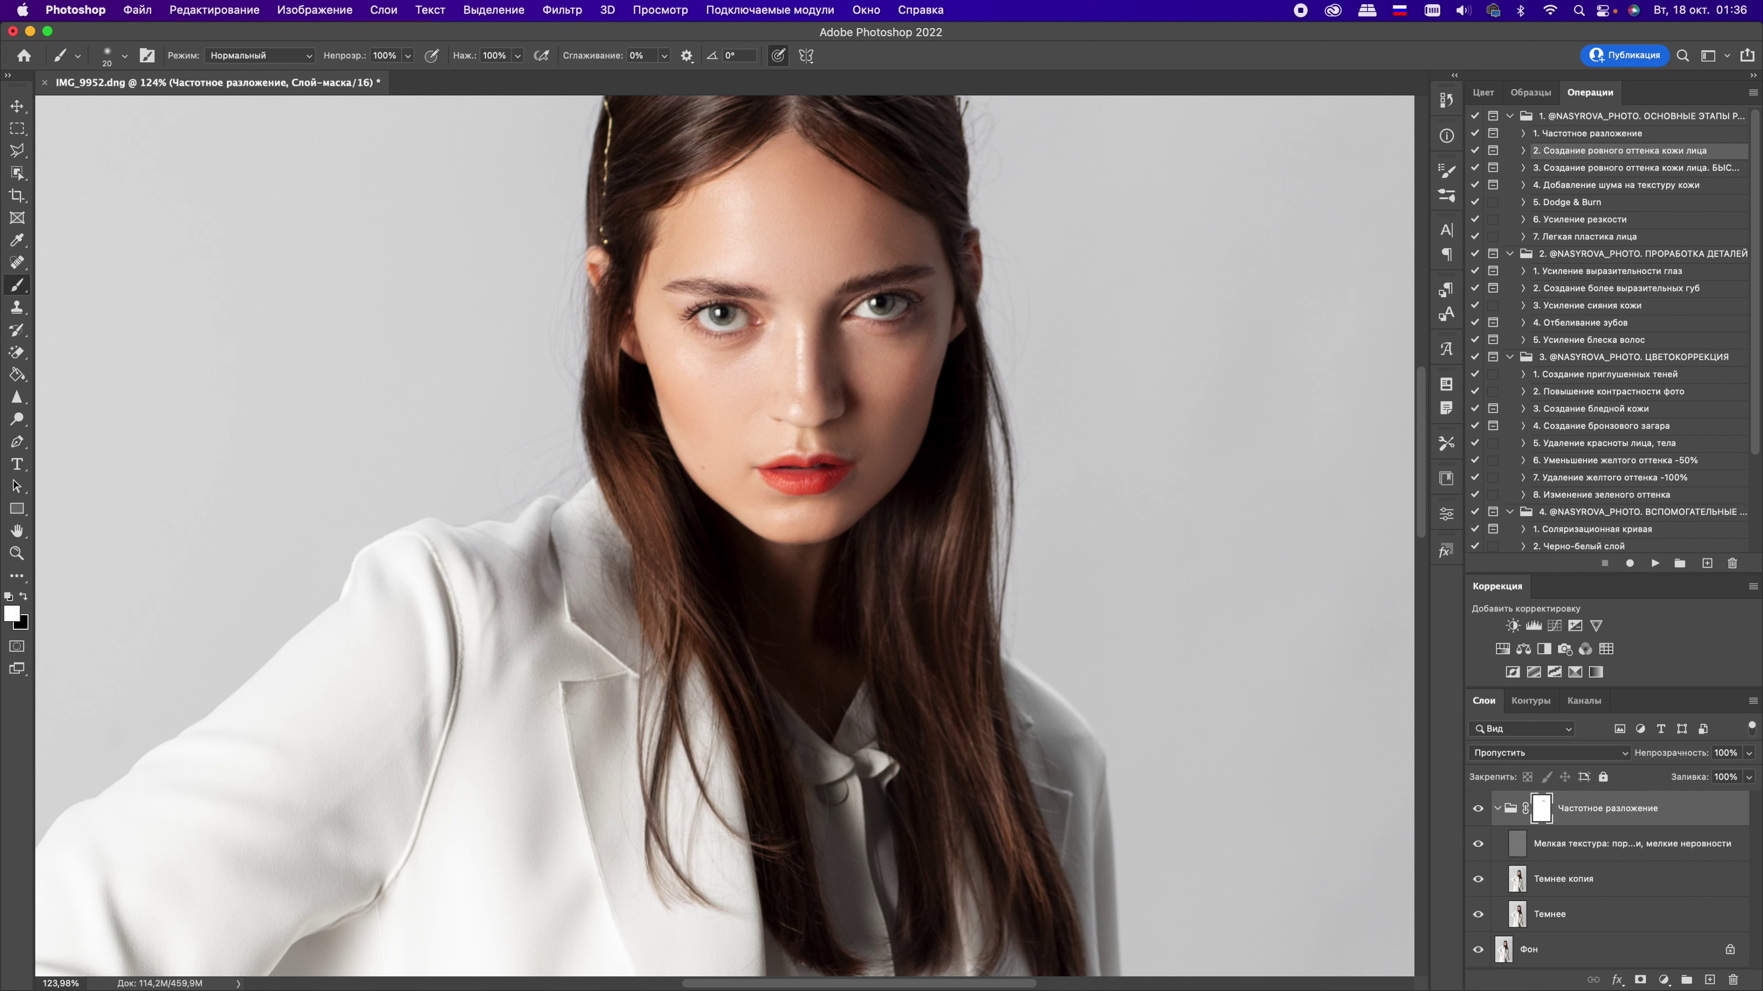
{"action": "key", "text": "alt+bracketleft"}
{"action": "key", "text": "x"}
{"action": "key", "text": "s"}
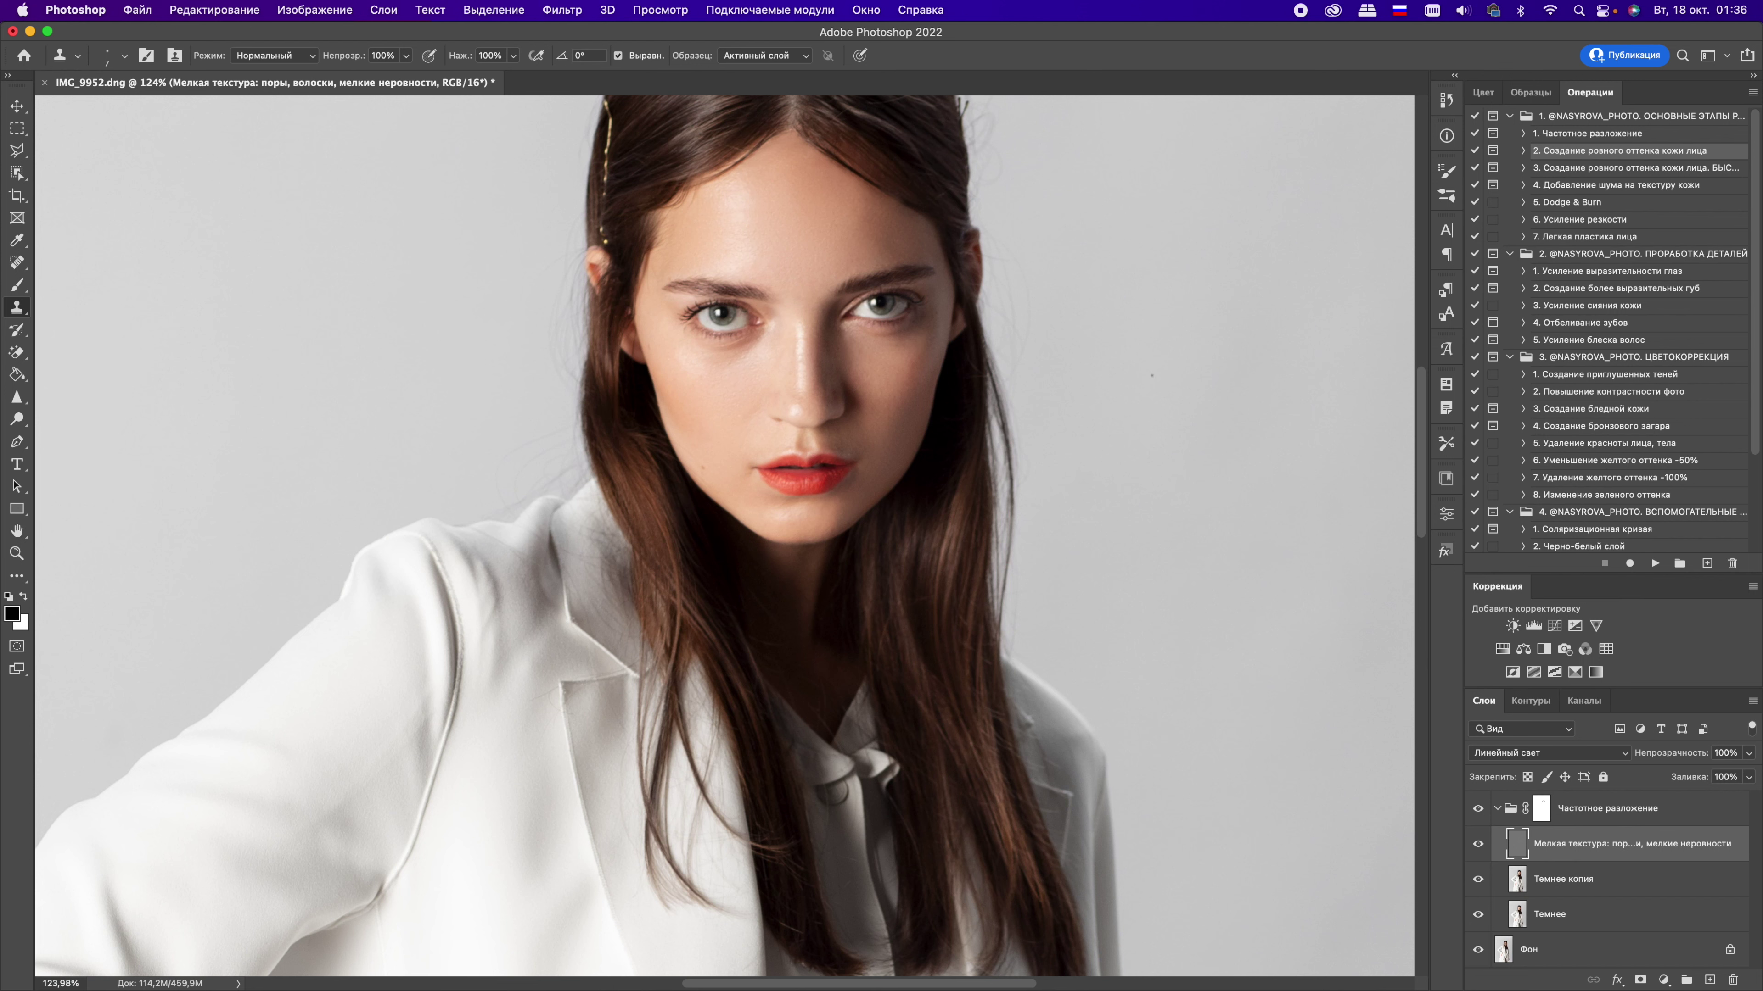
{"action": "key", "text": "alt+bracketright"}
{"action": "key", "text": "b"}
{"action": "key", "text": "x"}
{"action": "key", "text": "x"}
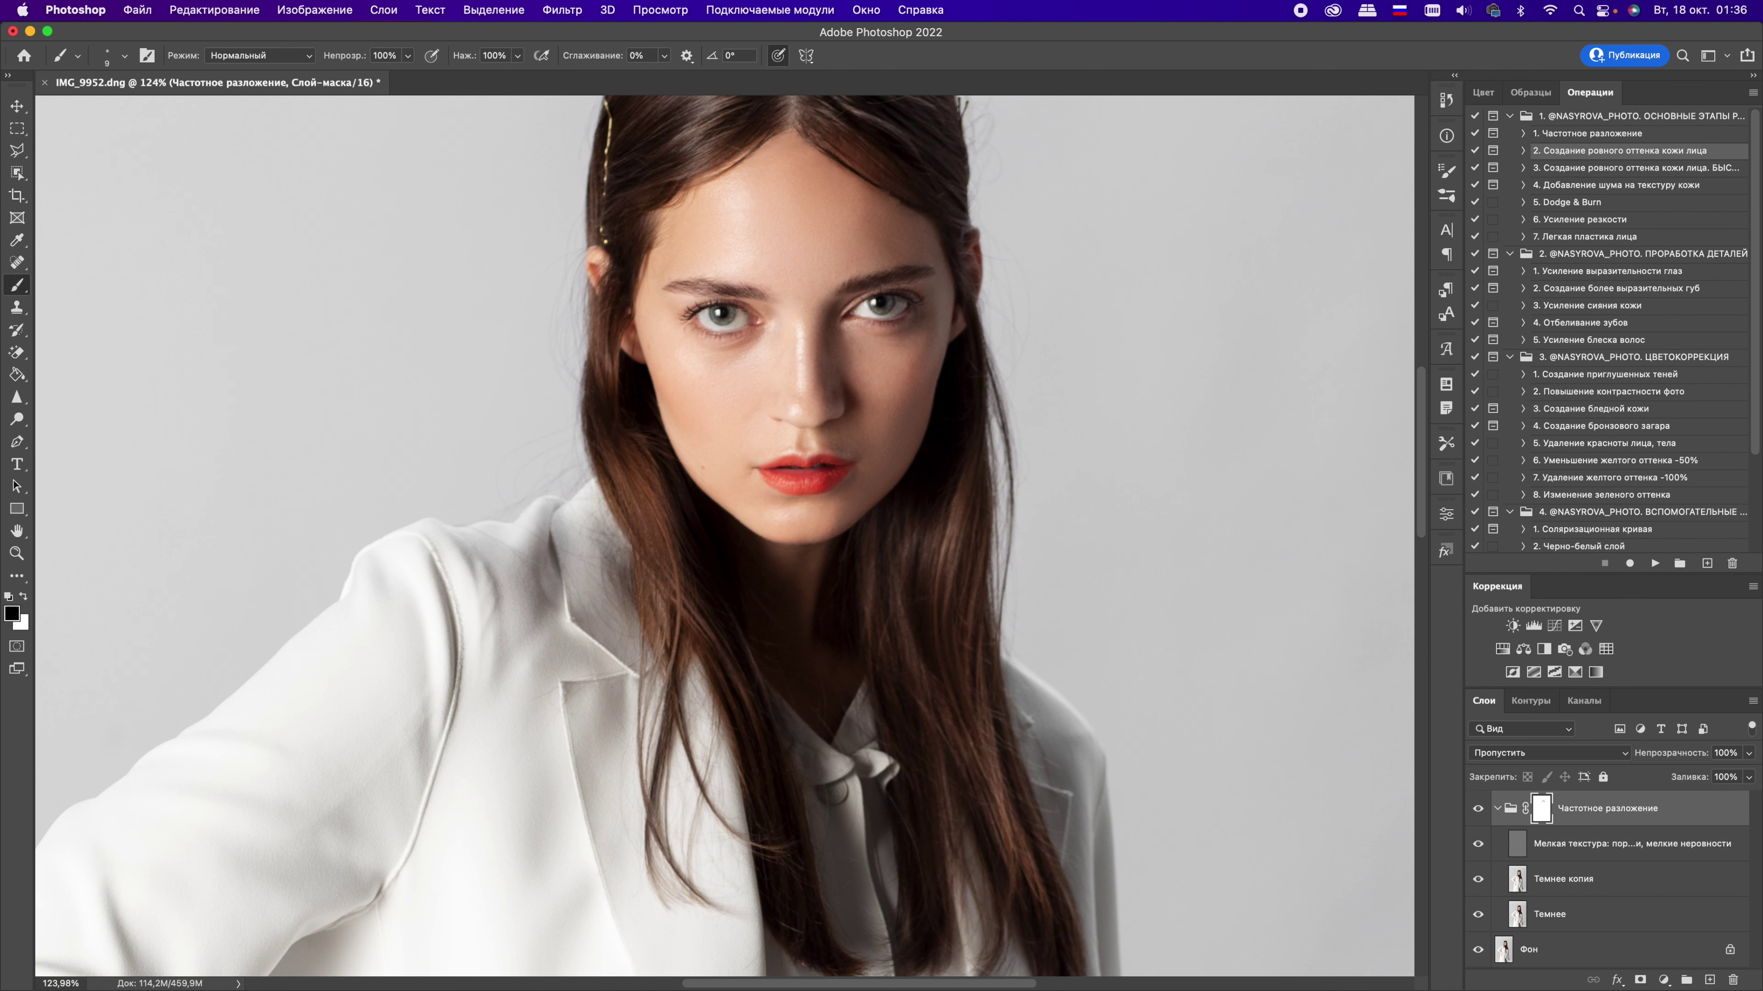
{"action": "key", "text": "x"}
{"action": "key", "text": "bracketright"}
{"action": "key", "text": "bracketright"}
{"action": "key", "text": "x"}
{"action": "key", "text": "x"}
{"action": "key", "text": "x"}
Step: Paint the group mask with a larger brush at 40%, then black at 30% opacity
{"action": "scroll", "coordinate": [860, 472], "scroll_direction": "down", "scroll_amount": 2}
{"action": "scroll", "coordinate": [861, 473], "scroll_direction": "down", "scroll_amount": 2}
{"action": "scroll", "coordinate": [861, 472], "scroll_direction": "up", "scroll_amount": 3}
{"action": "scroll", "coordinate": [861, 473], "scroll_direction": "down", "scroll_amount": 2}
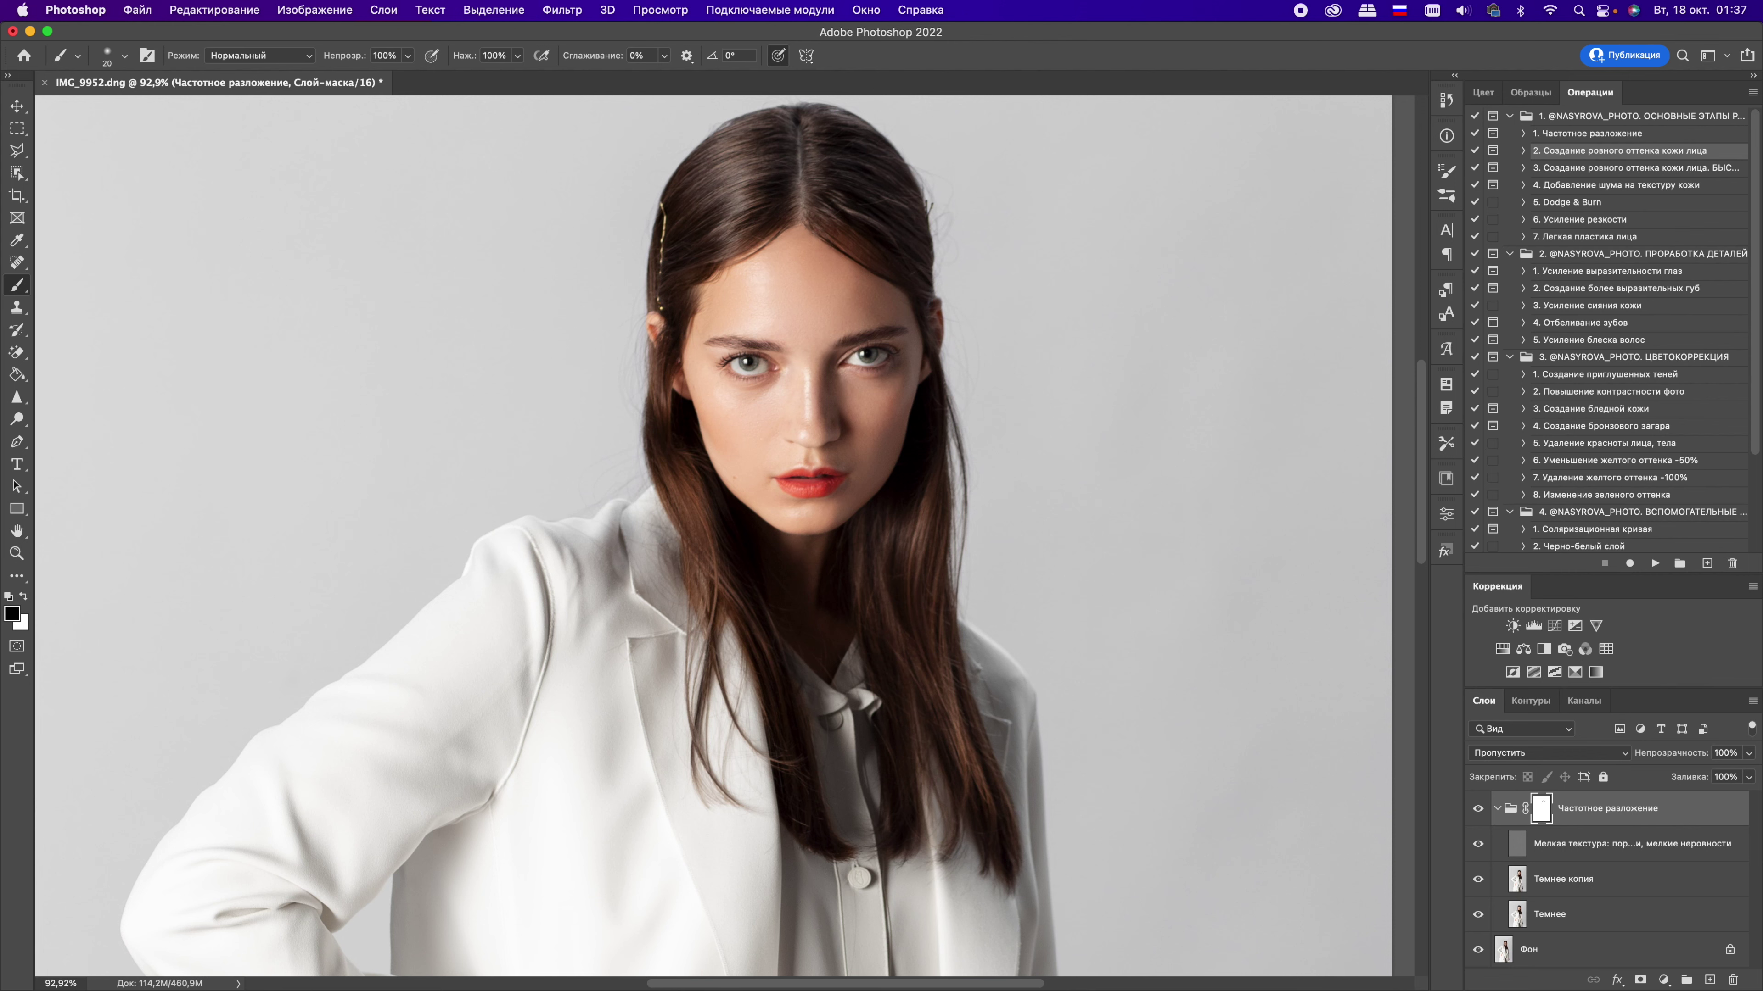
{"action": "key", "text": "bracketright"}
{"action": "key", "text": "bracketright"}
{"action": "key", "text": "bracketright"}
{"action": "key", "text": "4"}
{"action": "key", "text": "ctrl+z"}
{"action": "key", "text": "ctrl+shift+z"}
{"action": "key", "text": "x"}
{"action": "key", "text": "x"}
{"action": "key", "text": "bracketright"}
{"action": "key", "text": "bracketright"}
{"action": "key", "text": "bracketright"}
{"action": "key", "text": "3"}
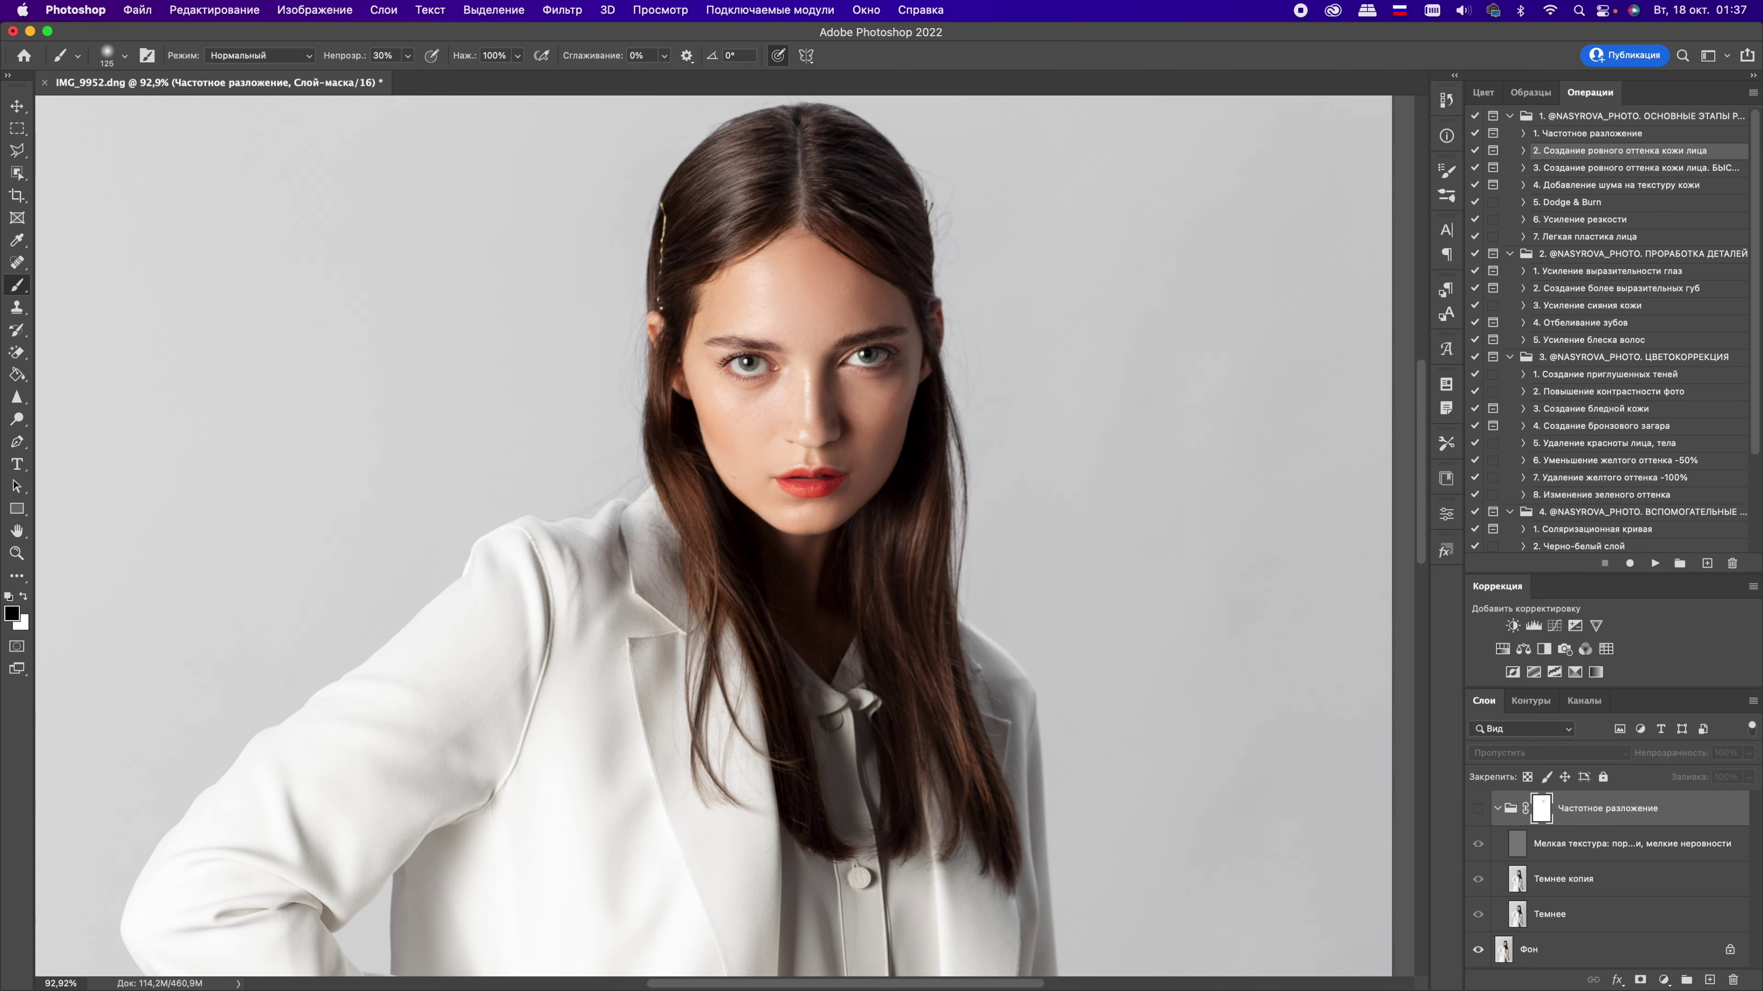
Step: Stamp all visible layers into one merged retouched layer above the background
{"action": "key", "text": "ctrl+alt+shift+e"}
{"action": "left_click", "coordinate": [16, 306]}
{"action": "left_click", "coordinate": [112, 305]}
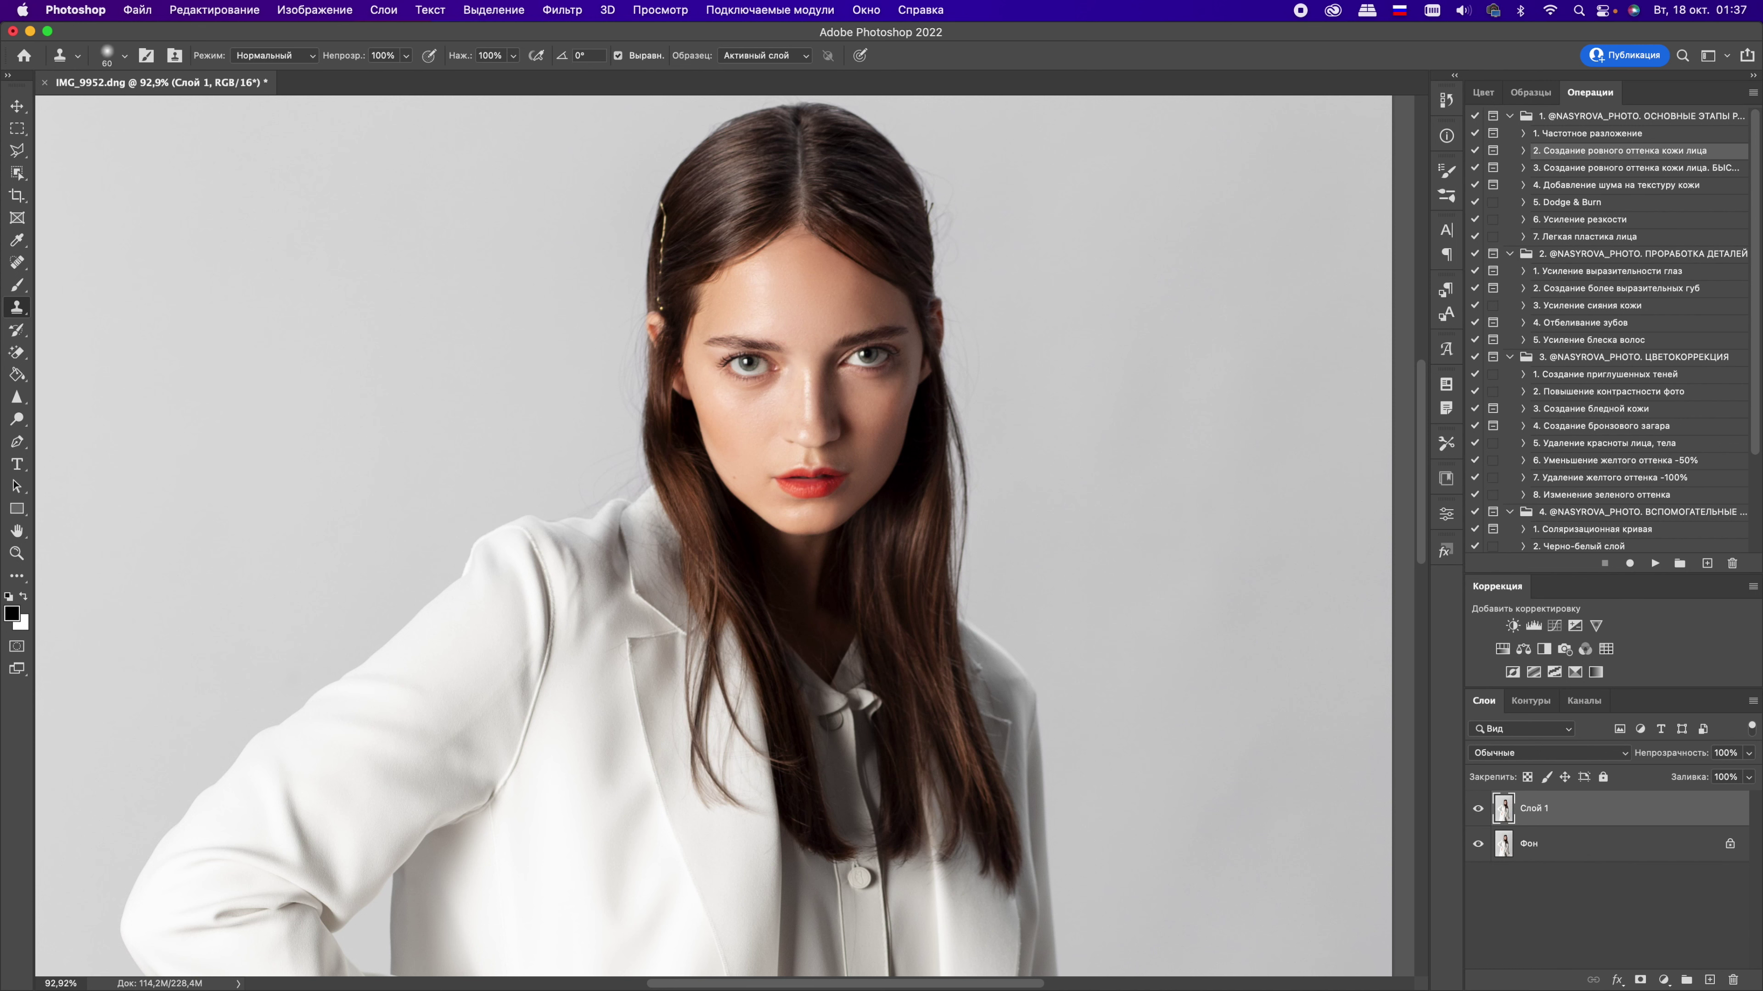
Step: Clone Stamp out the stray hairs along the left and right hair edges
{"action": "left_click_drag", "start_coordinate": [643, 494], "coordinate": [646, 299]}
{"action": "left_click_drag", "start_coordinate": [686, 214], "coordinate": [687, 191]}
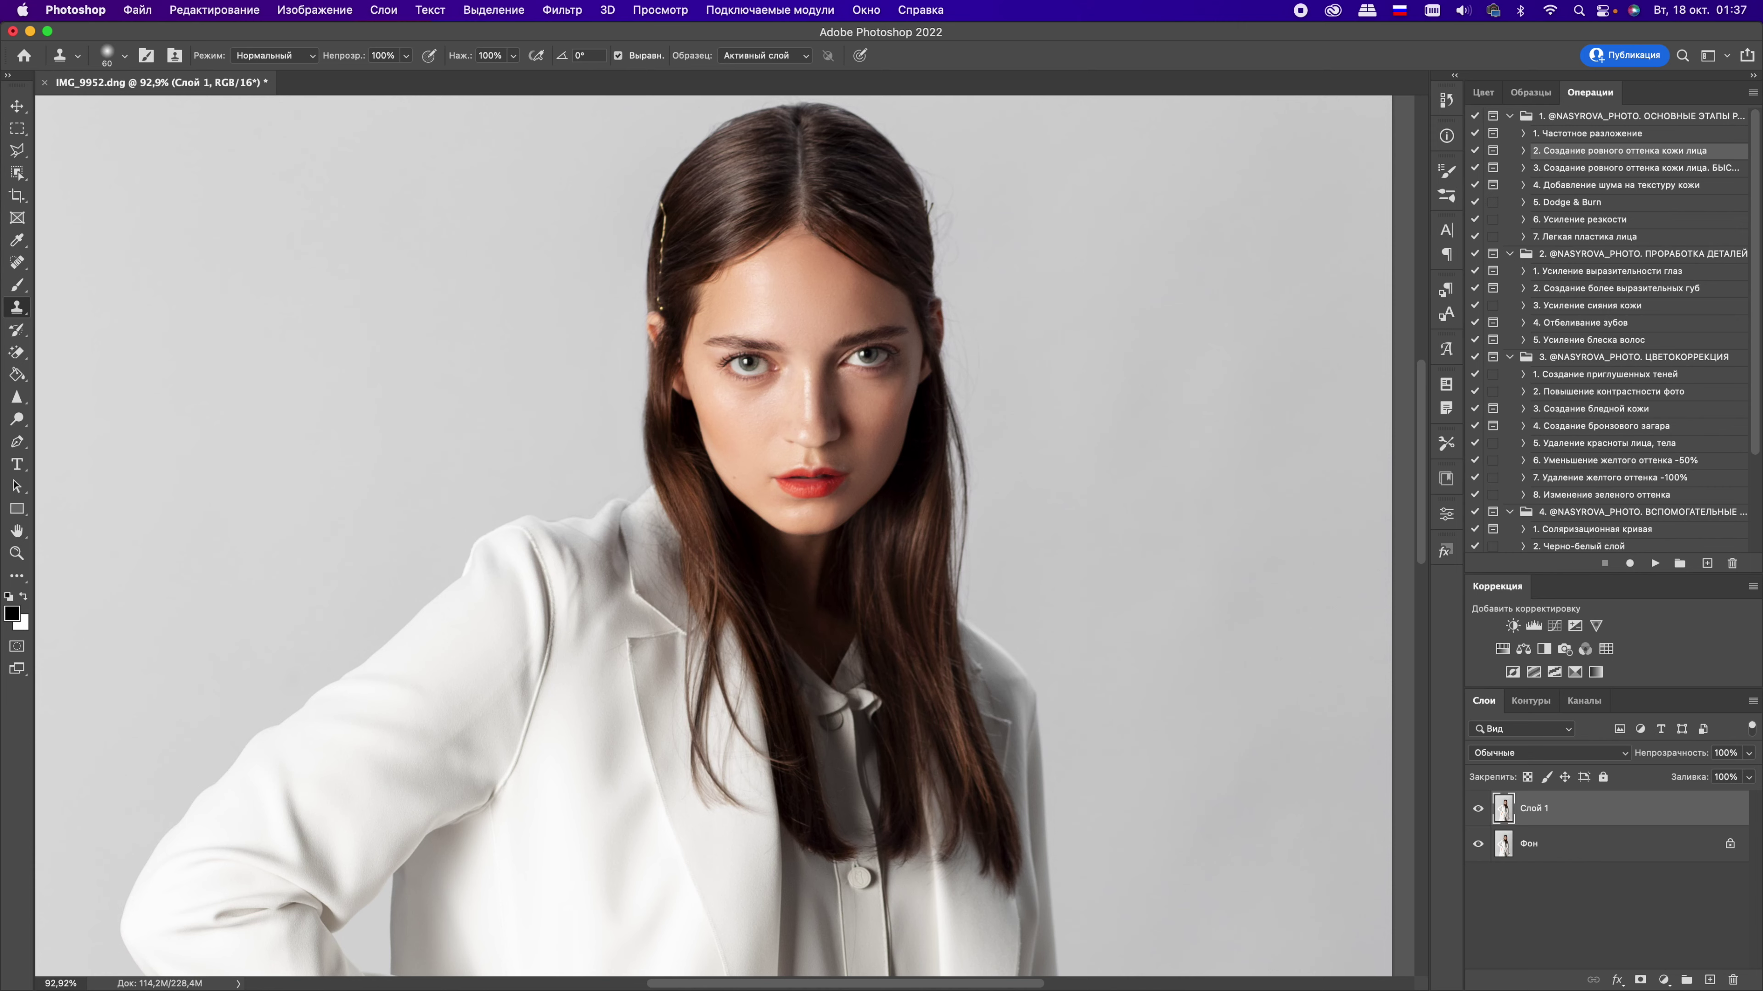
{"action": "scroll", "coordinate": [771, 257], "scroll_direction": "up", "scroll_amount": 3}
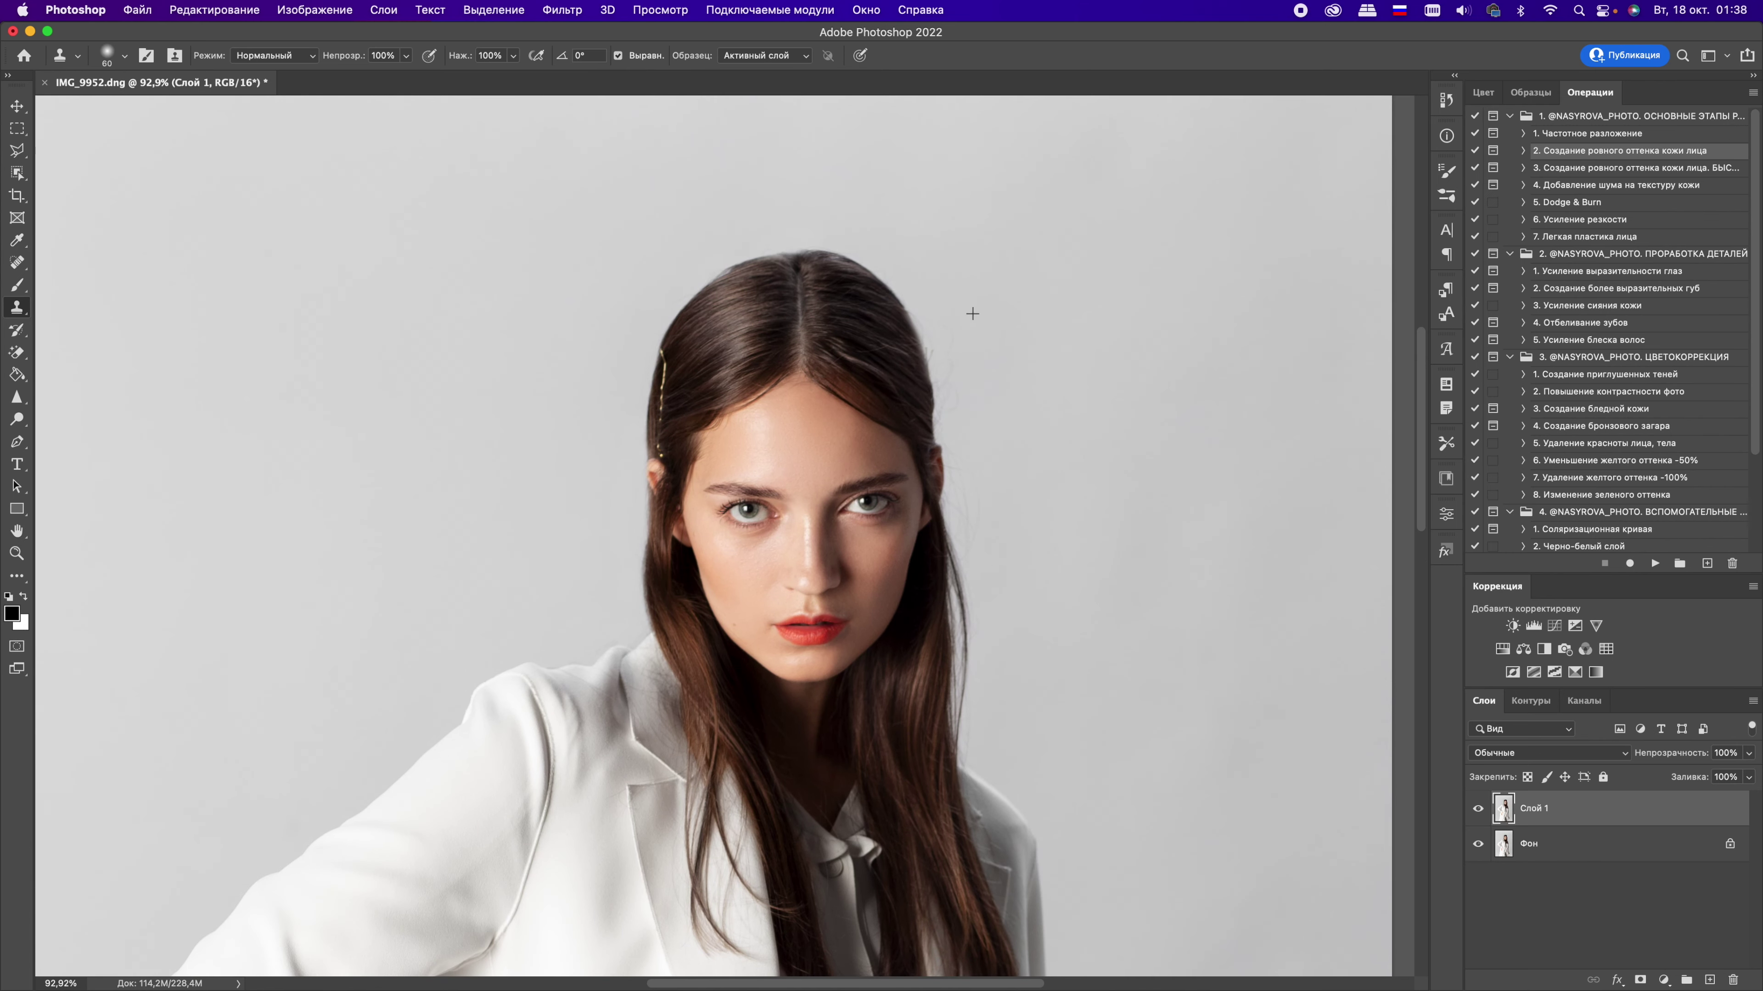
{"action": "left_click_drag", "start_coordinate": [933, 394], "coordinate": [955, 611]}
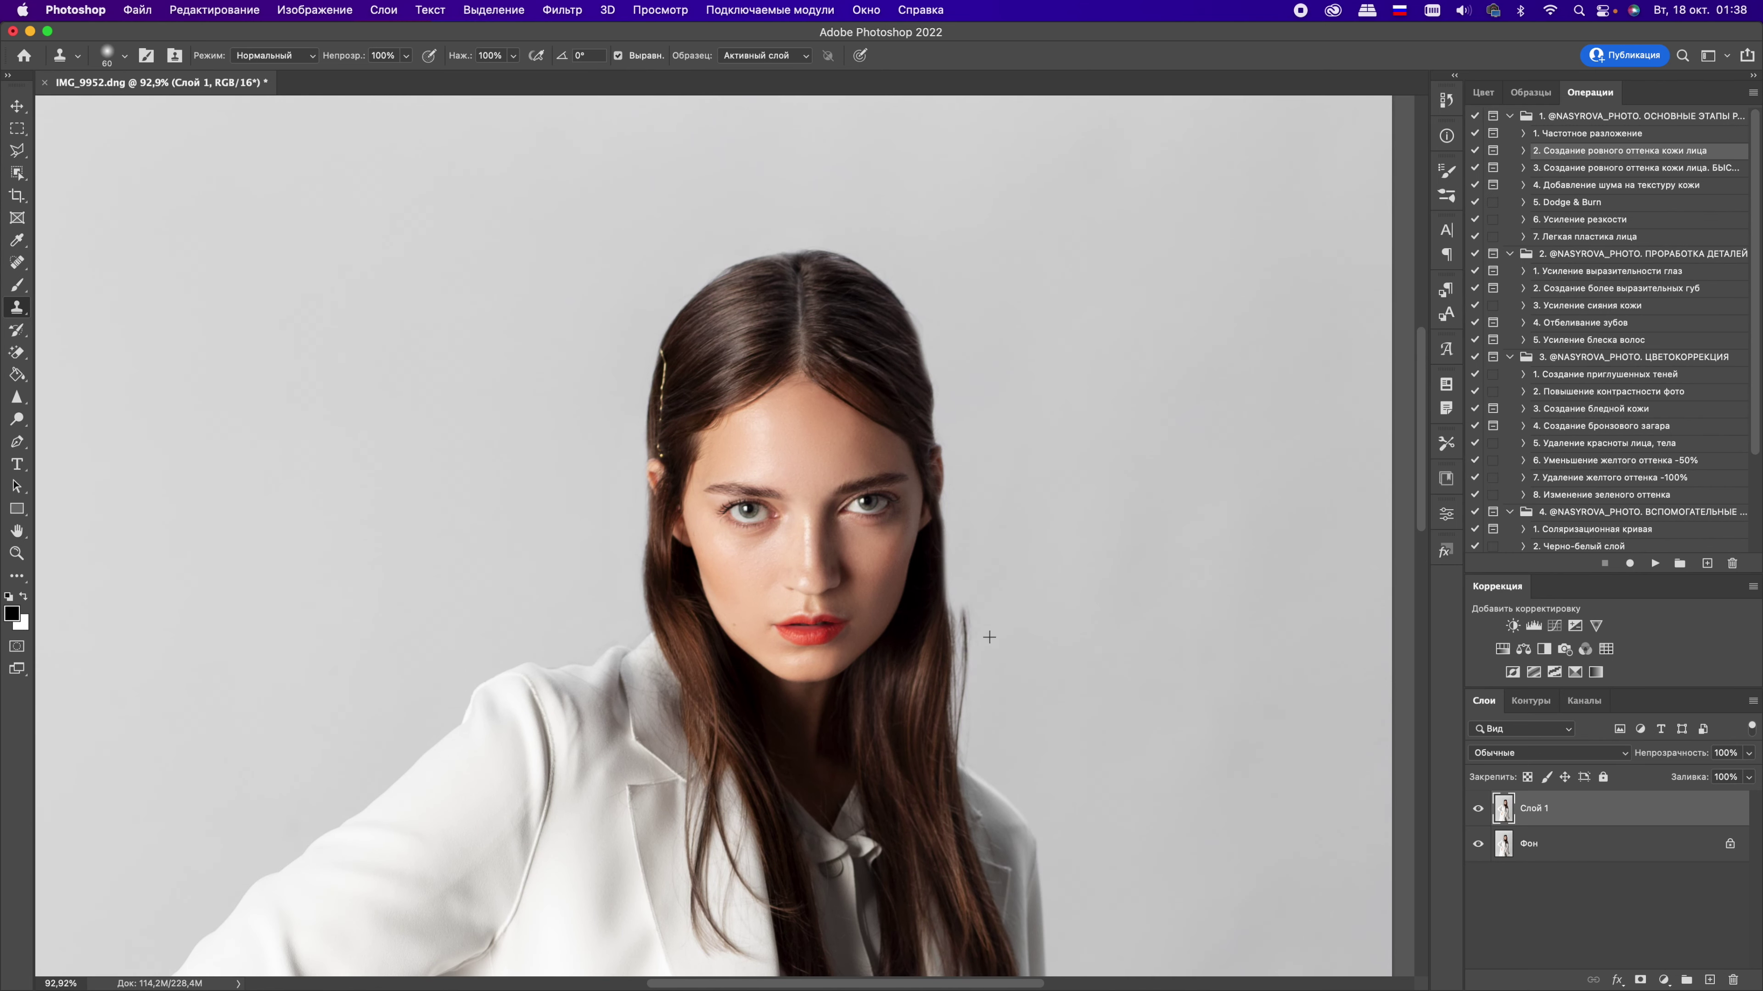
{"action": "left_click_drag", "start_coordinate": [955, 548], "coordinate": [956, 764]}
Step: Add a layer mask and blend the hair edges back through it
{"action": "left_click", "coordinate": [1640, 979]}
{"action": "left_click", "coordinate": [17, 285]}
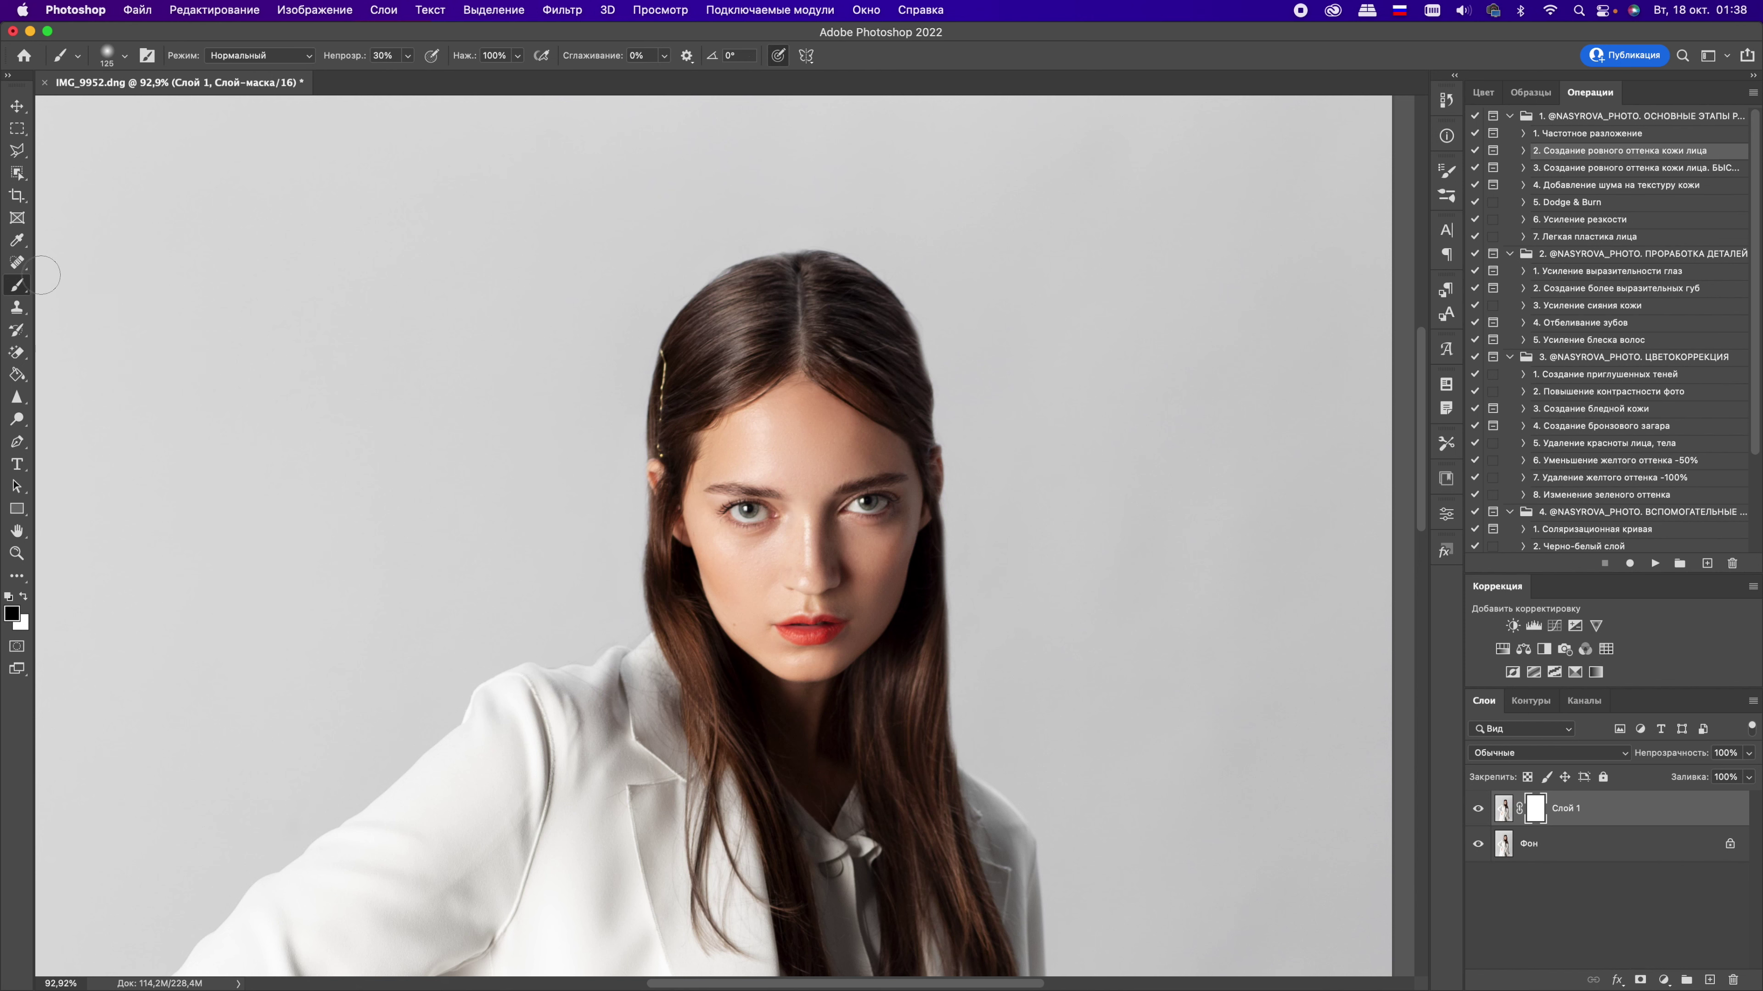
{"action": "left_click_drag", "start_coordinate": [664, 626], "coordinate": [653, 500]}
{"action": "key", "text": "bracketleft"}
{"action": "key", "text": "bracketleft"}
{"action": "key", "text": "x"}
Step: Refine the mask along the right hair edge with smaller black and white brushes
{"action": "key", "text": "x"}
{"action": "key", "text": "bracketleft"}
{"action": "key", "text": "bracketleft"}
{"action": "key", "text": "bracketleft"}
{"action": "key", "text": "bracketright"}
{"action": "key", "text": "bracketright"}
{"action": "key", "text": "bracketright"}
{"action": "mouse_move", "coordinate": [647, 509]}
{"action": "left_mouse_down"}
{"action": "mouse_move", "coordinate": [923, 362]}
{"action": "mouse_move", "coordinate": [939, 636]}
{"action": "left_mouse_up"}
{"action": "key", "text": "bracketleft"}
{"action": "key", "text": "x"}
{"action": "key", "text": "x"}
{"action": "key", "text": "x"}
{"action": "key", "text": "x"}
{"action": "key", "text": "bracketright"}
{"action": "key", "text": "bracketright"}
{"action": "key", "text": "bracketright"}
{"action": "key", "text": "x"}
{"action": "mouse_move", "coordinate": [941, 514]}
{"action": "left_mouse_down"}
{"action": "mouse_move", "coordinate": [944, 757]}
{"action": "mouse_move", "coordinate": [945, 566]}
{"action": "mouse_move", "coordinate": [961, 763]}
{"action": "left_mouse_up"}
{"action": "key", "text": "bracketleft"}
{"action": "key", "text": "bracketleft"}
{"action": "key", "text": "bracketleft"}
{"action": "key", "text": "x"}
{"action": "key", "text": "x"}
{"action": "key", "text": "x"}
{"action": "scroll", "coordinate": [1003, 815], "scroll_direction": "down", "scroll_amount": 5}
{"action": "scroll", "coordinate": [997, 824], "scroll_direction": "up", "scroll_amount": 8}
{"action": "scroll", "coordinate": [997, 824], "scroll_direction": "down", "scroll_amount": 5}
{"action": "scroll", "coordinate": [1008, 526], "scroll_direction": "up", "scroll_amount": 5}
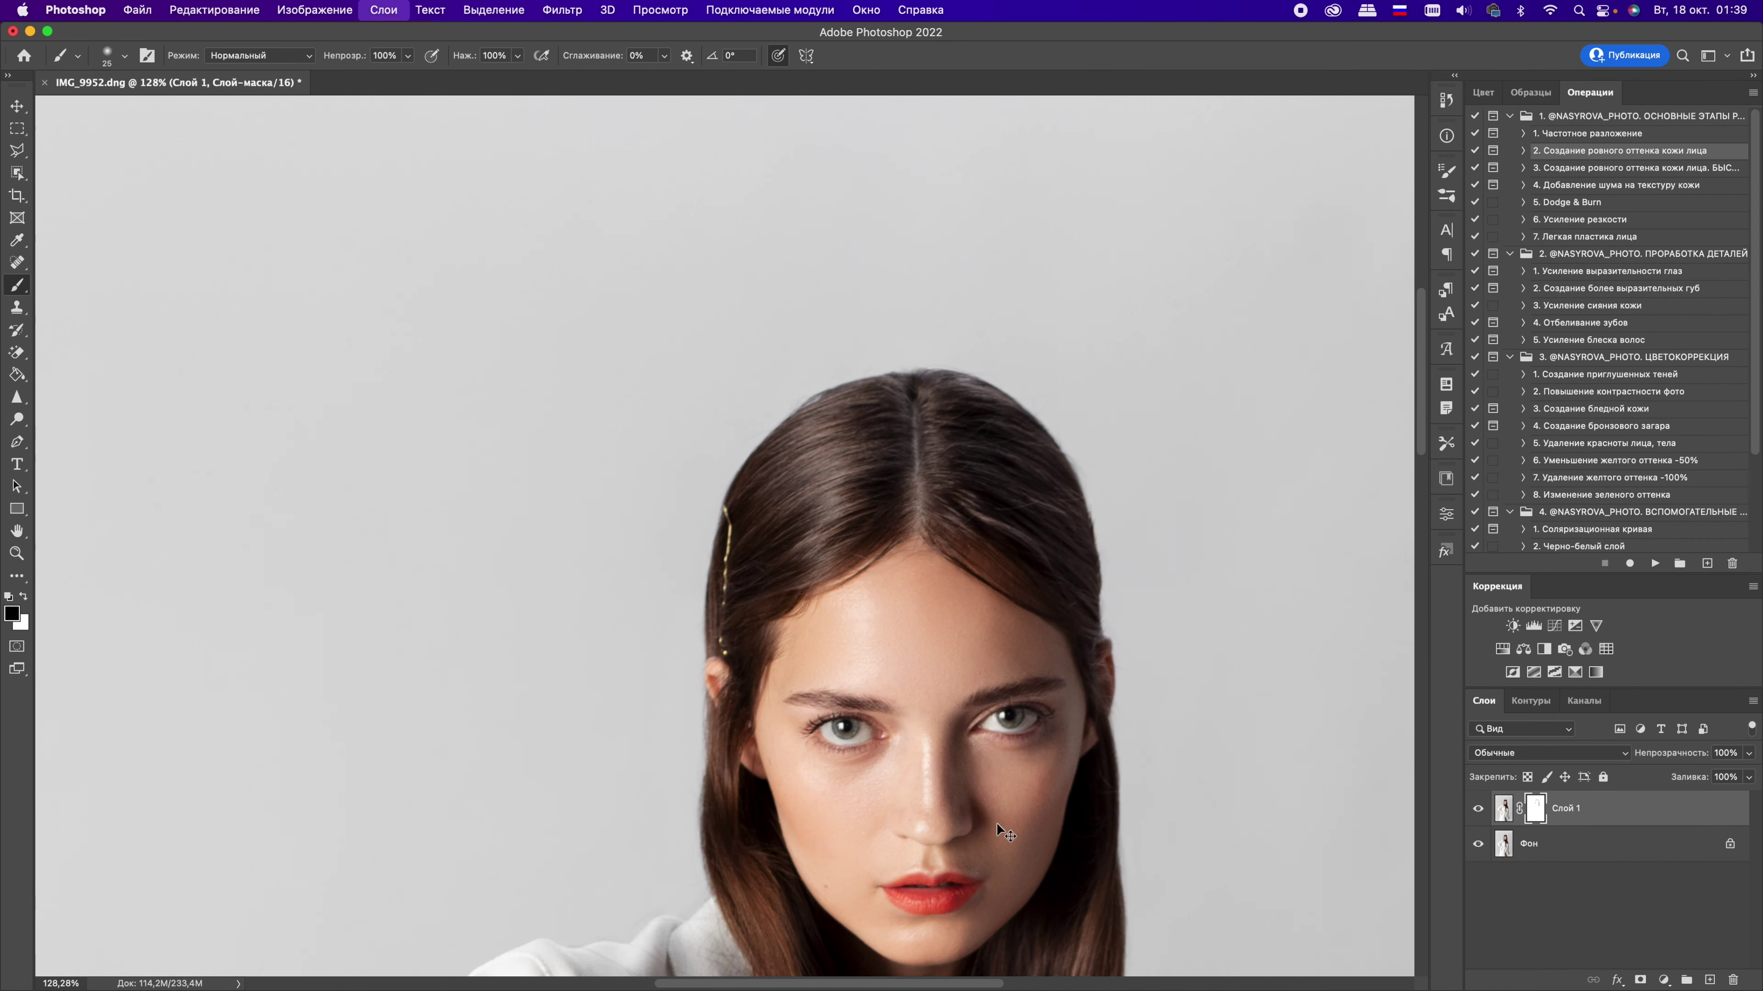
Step: Spot Heal the remaining light strands on the right and a spot near the parting
{"action": "key", "text": "j"}
{"action": "left_click_drag", "start_coordinate": [1008, 525], "coordinate": [961, 499]}
{"action": "left_click_drag", "start_coordinate": [999, 517], "coordinate": [1049, 552]}
{"action": "mouse_move", "coordinate": [950, 489]}
{"action": "left_mouse_down"}
{"action": "mouse_move", "coordinate": [1055, 562]}
{"action": "mouse_move", "coordinate": [1037, 506]}
{"action": "left_mouse_up"}
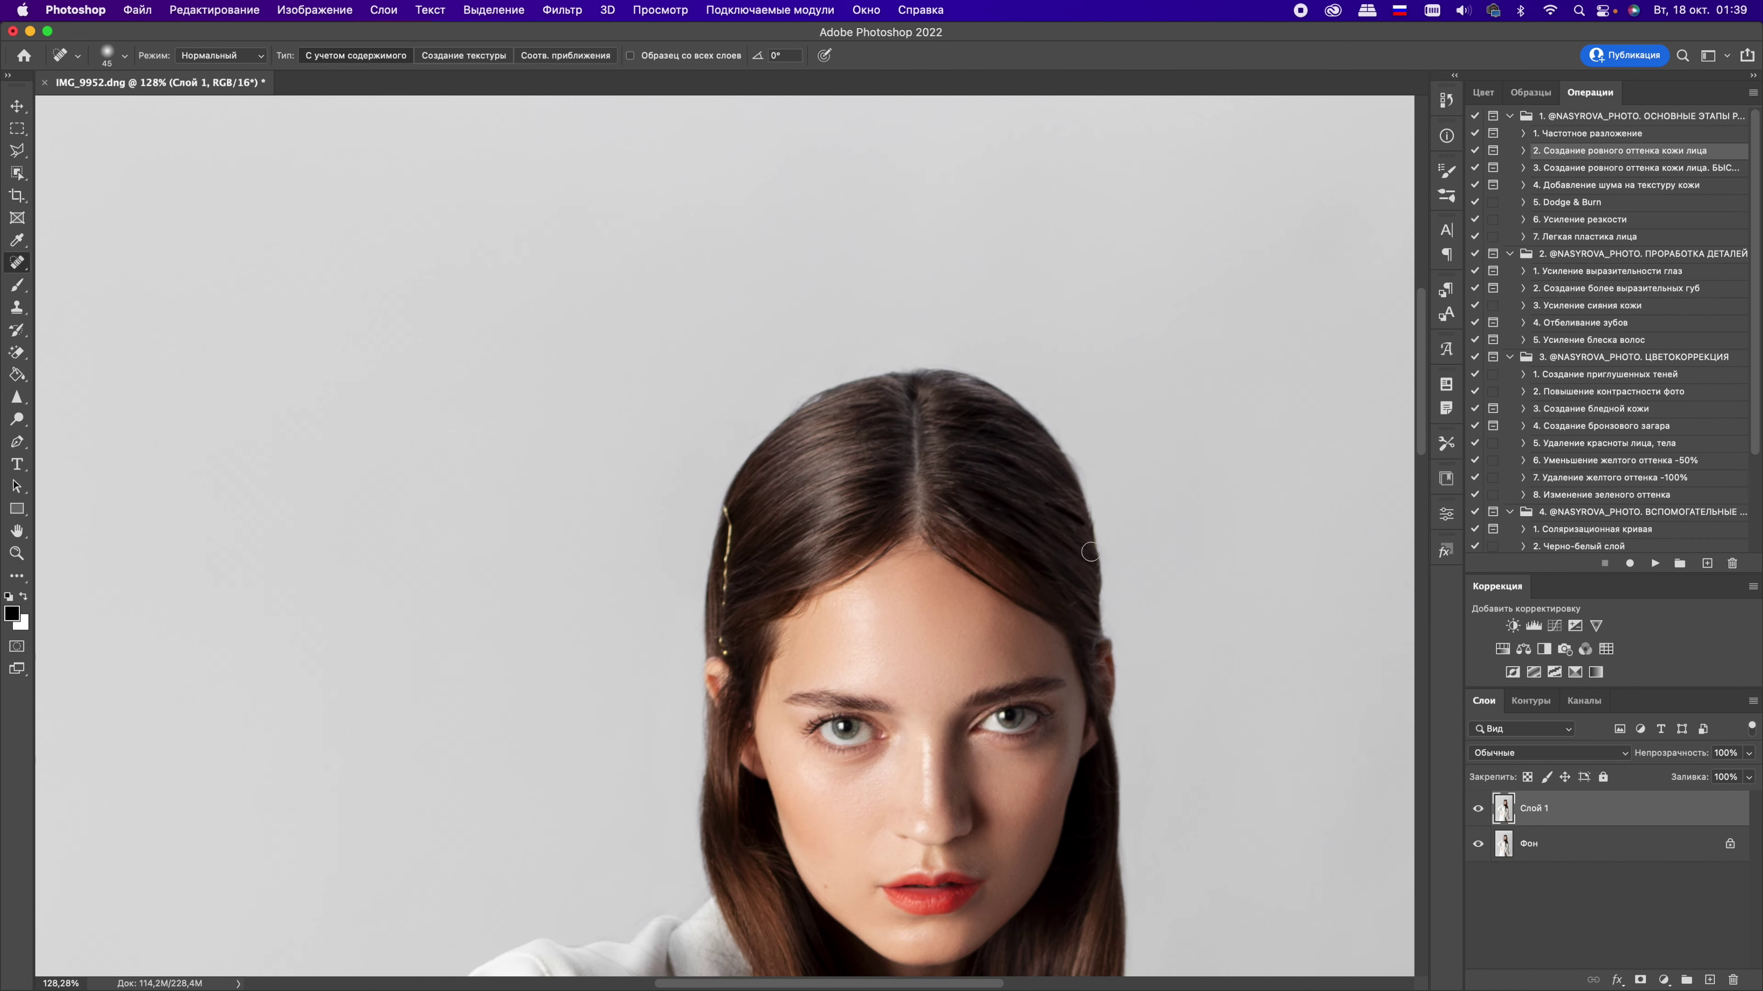
{"action": "key", "text": "bracketleft"}
{"action": "key", "text": "bracketleft"}
{"action": "key", "text": "bracketleft"}
{"action": "left_click", "coordinate": [961, 401]}
Step: Merge all visible layers into the background with Shift+Ctrl+E
{"action": "scroll", "coordinate": [983, 576], "scroll_direction": "down", "scroll_amount": 10}
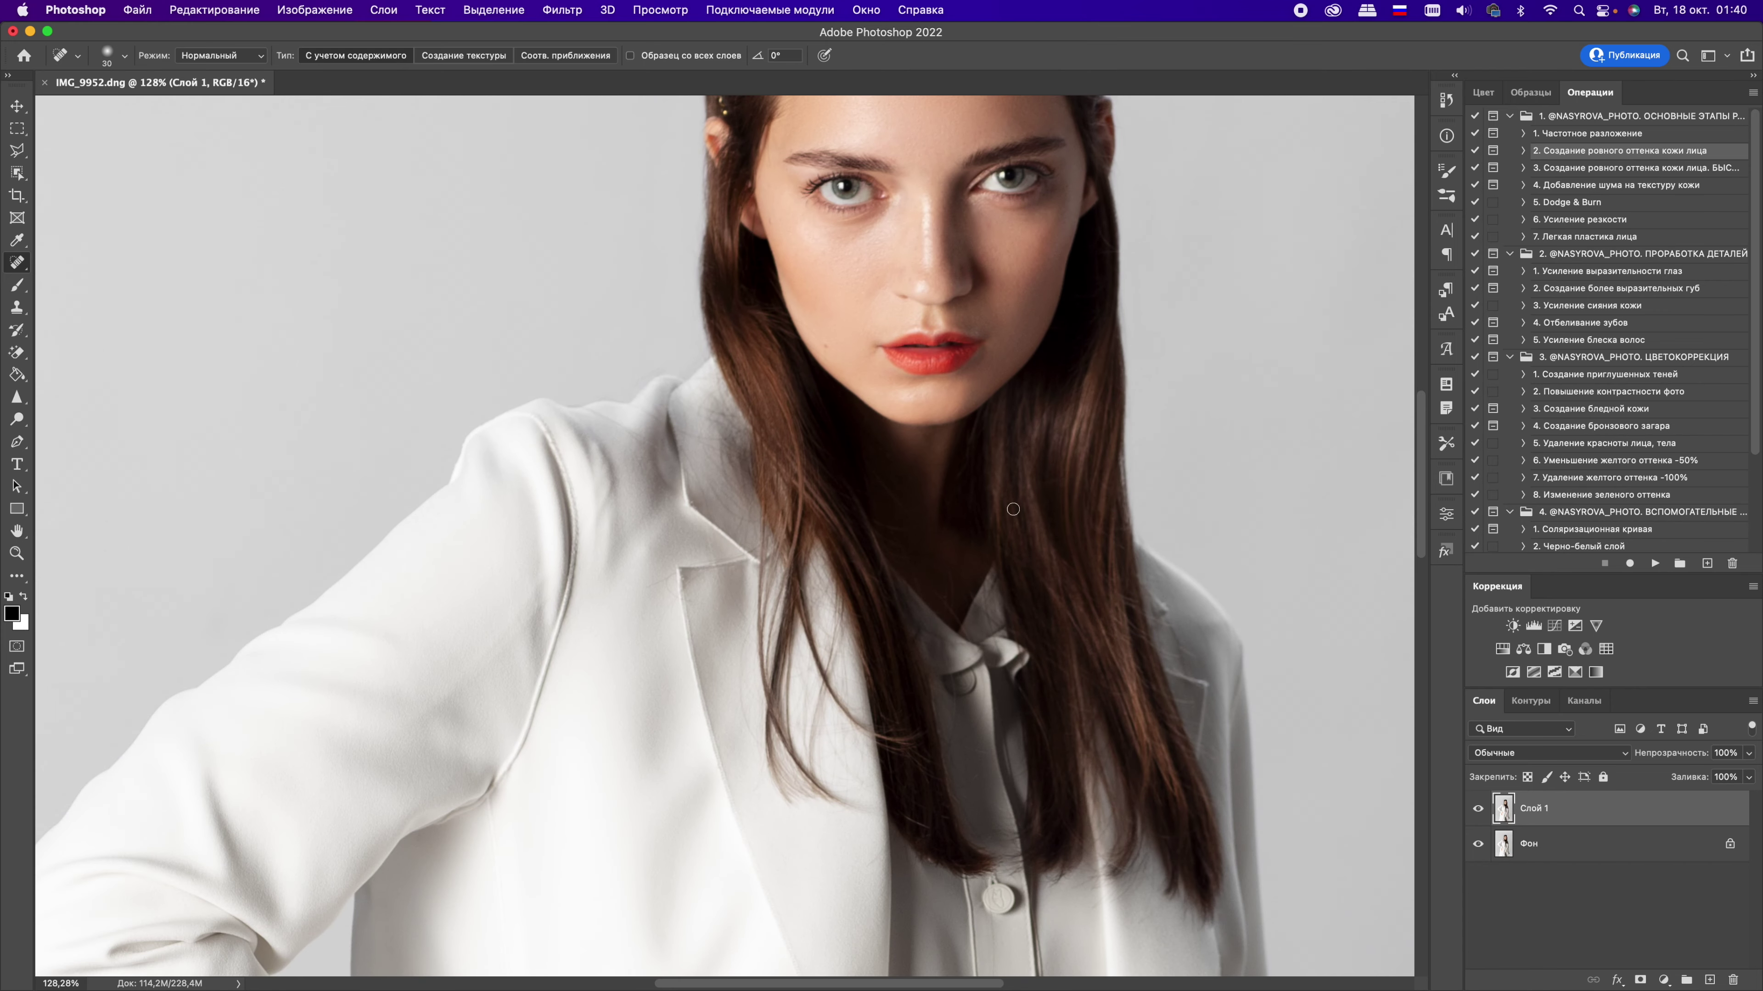
{"action": "scroll", "coordinate": [991, 553], "scroll_direction": "up", "scroll_amount": 3}
{"action": "key", "text": "ctrl+shift+e"}
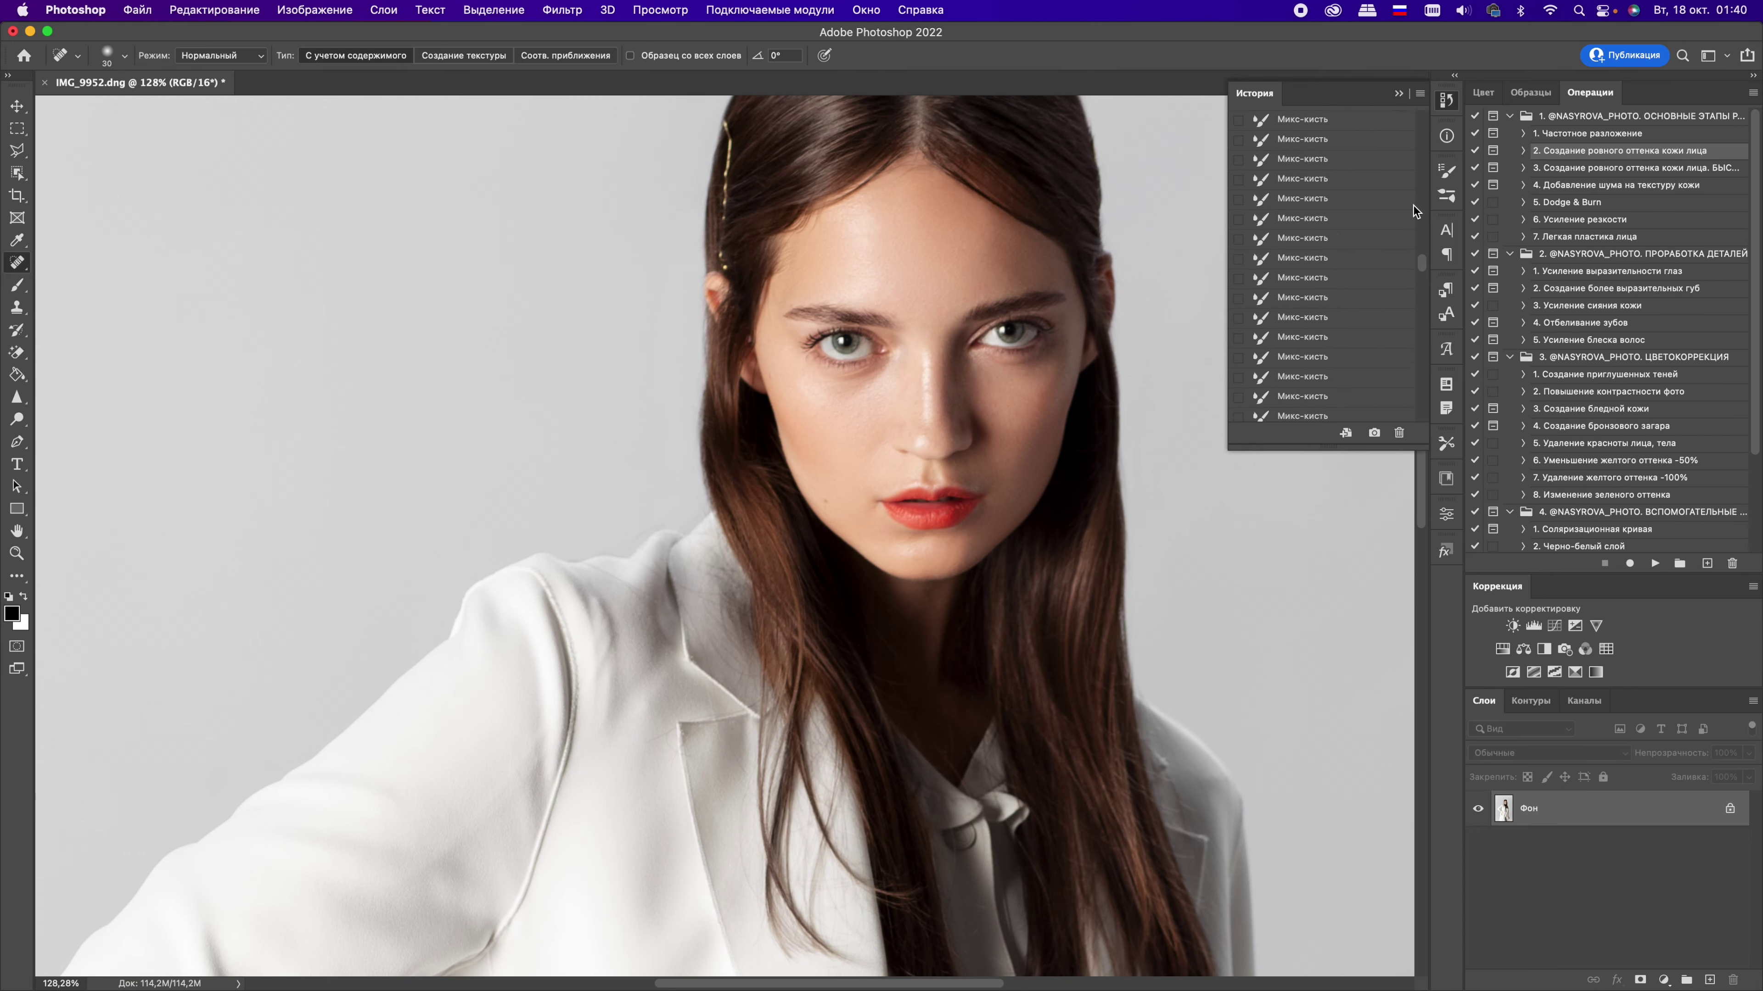
Step: Run the Частотное разложение action on the whole image with a blur radius of 5
{"action": "left_click", "coordinate": [1446, 100]}
{"action": "key", "text": "ctrl+0"}
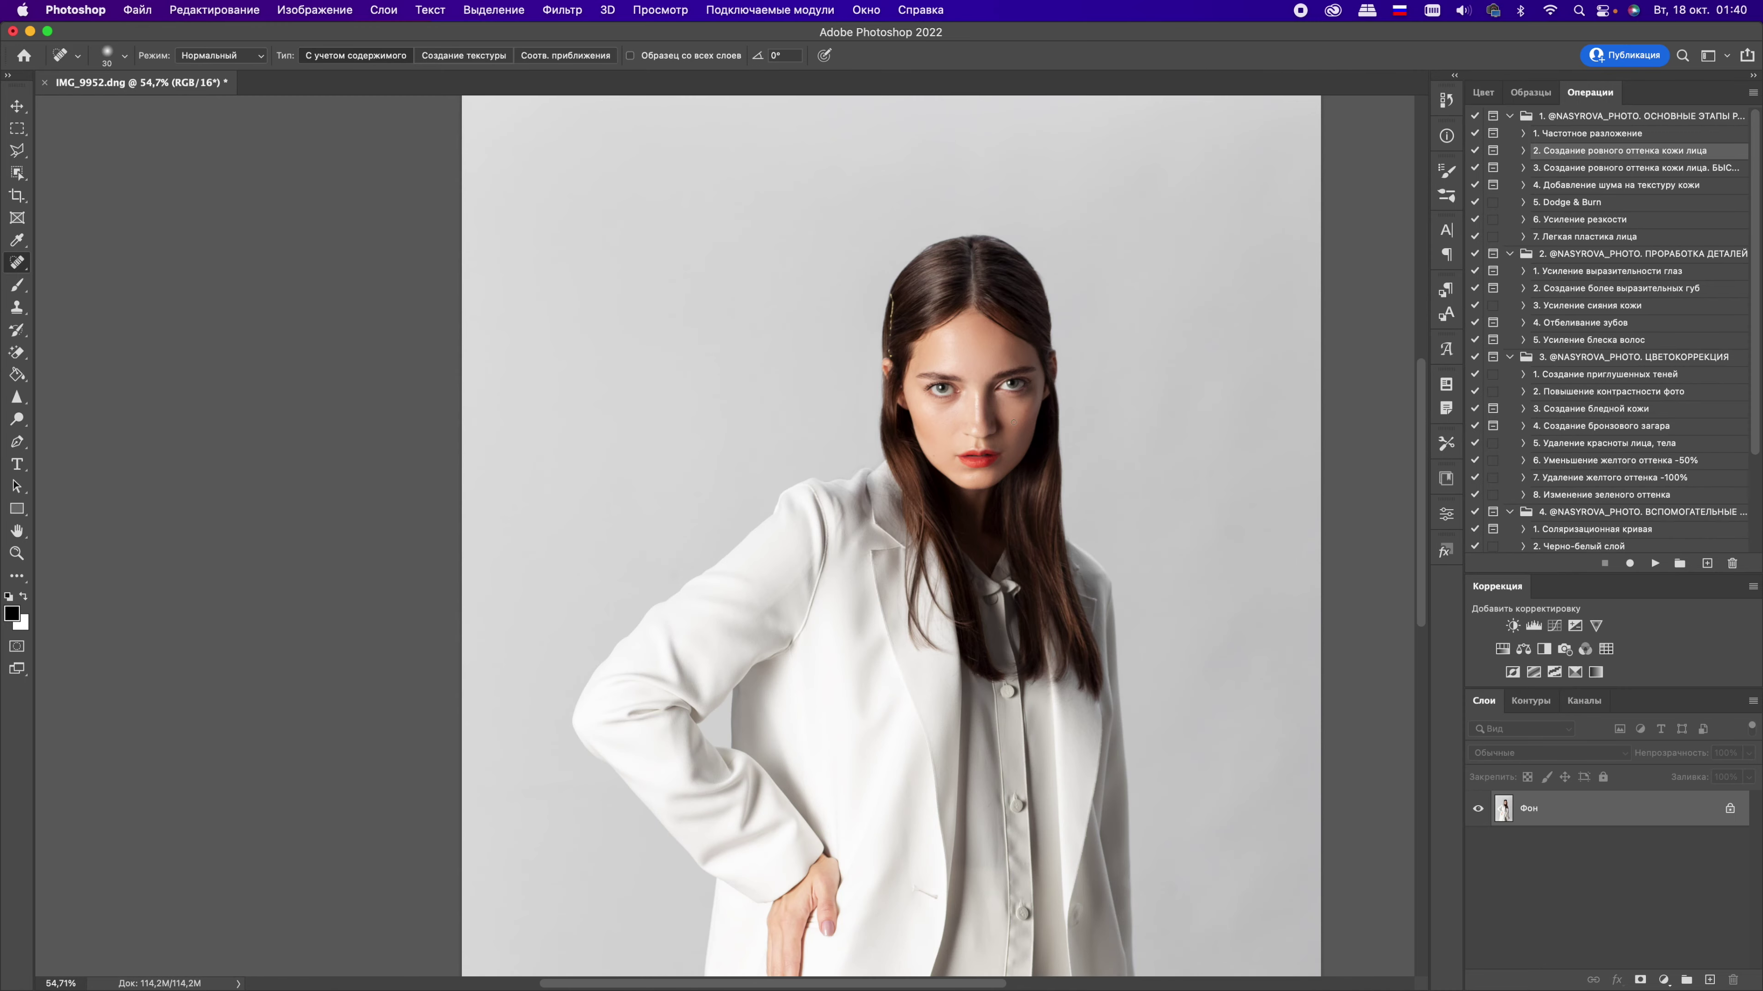
{"action": "scroll", "coordinate": [1013, 420], "scroll_direction": "up", "scroll_amount": 5}
{"action": "scroll", "coordinate": [1013, 420], "scroll_direction": "down", "scroll_amount": 2}
{"action": "key", "text": "ctrl+j"}
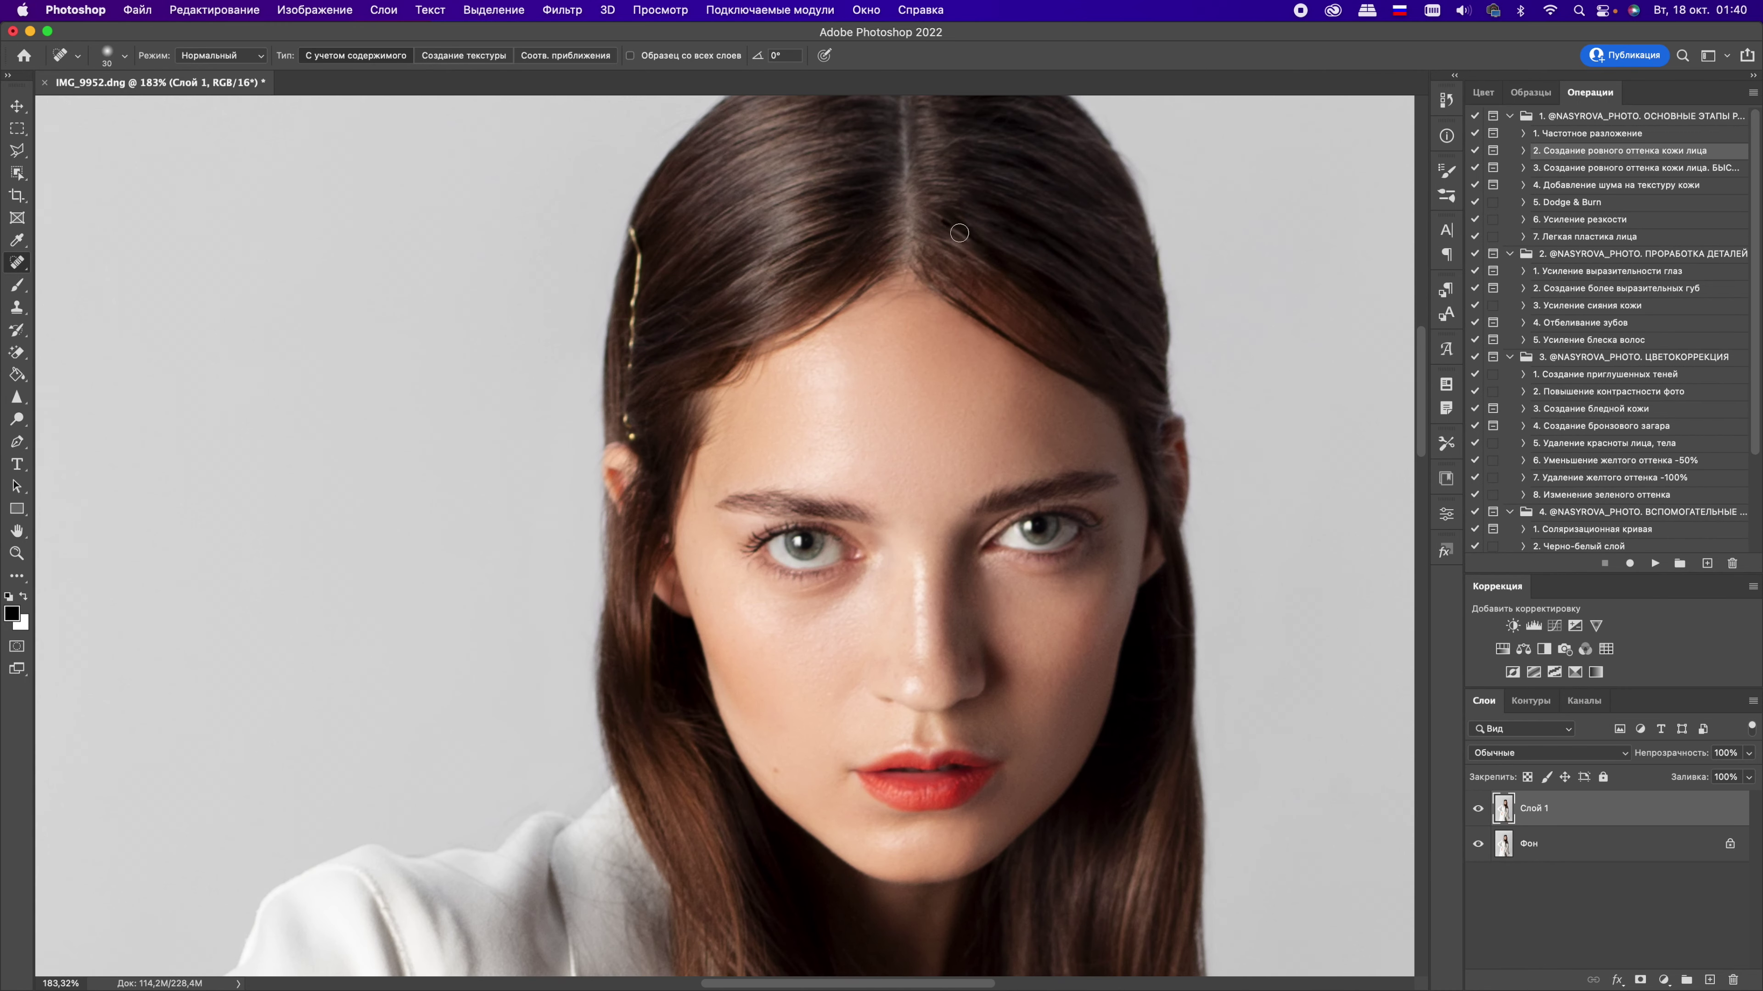
{"action": "key", "text": "ctrl+z"}
{"action": "scroll", "coordinate": [1180, 243], "scroll_direction": "down", "scroll_amount": 5}
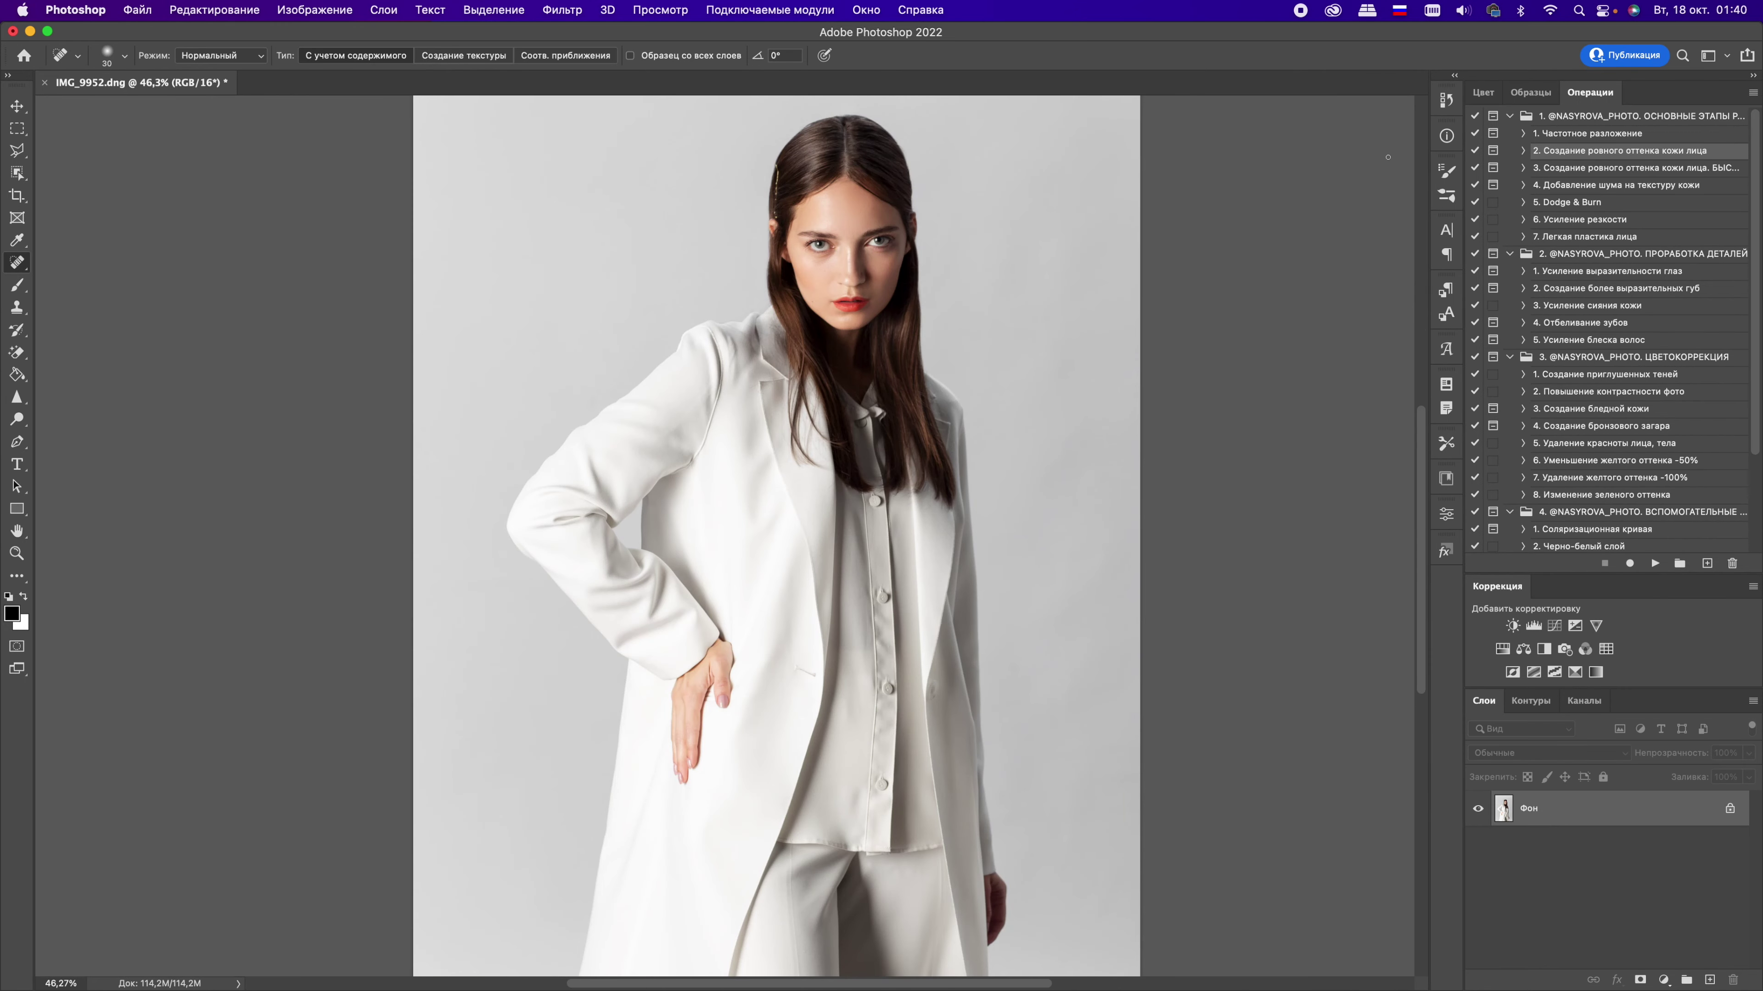
{"action": "left_click", "coordinate": [1639, 133]}
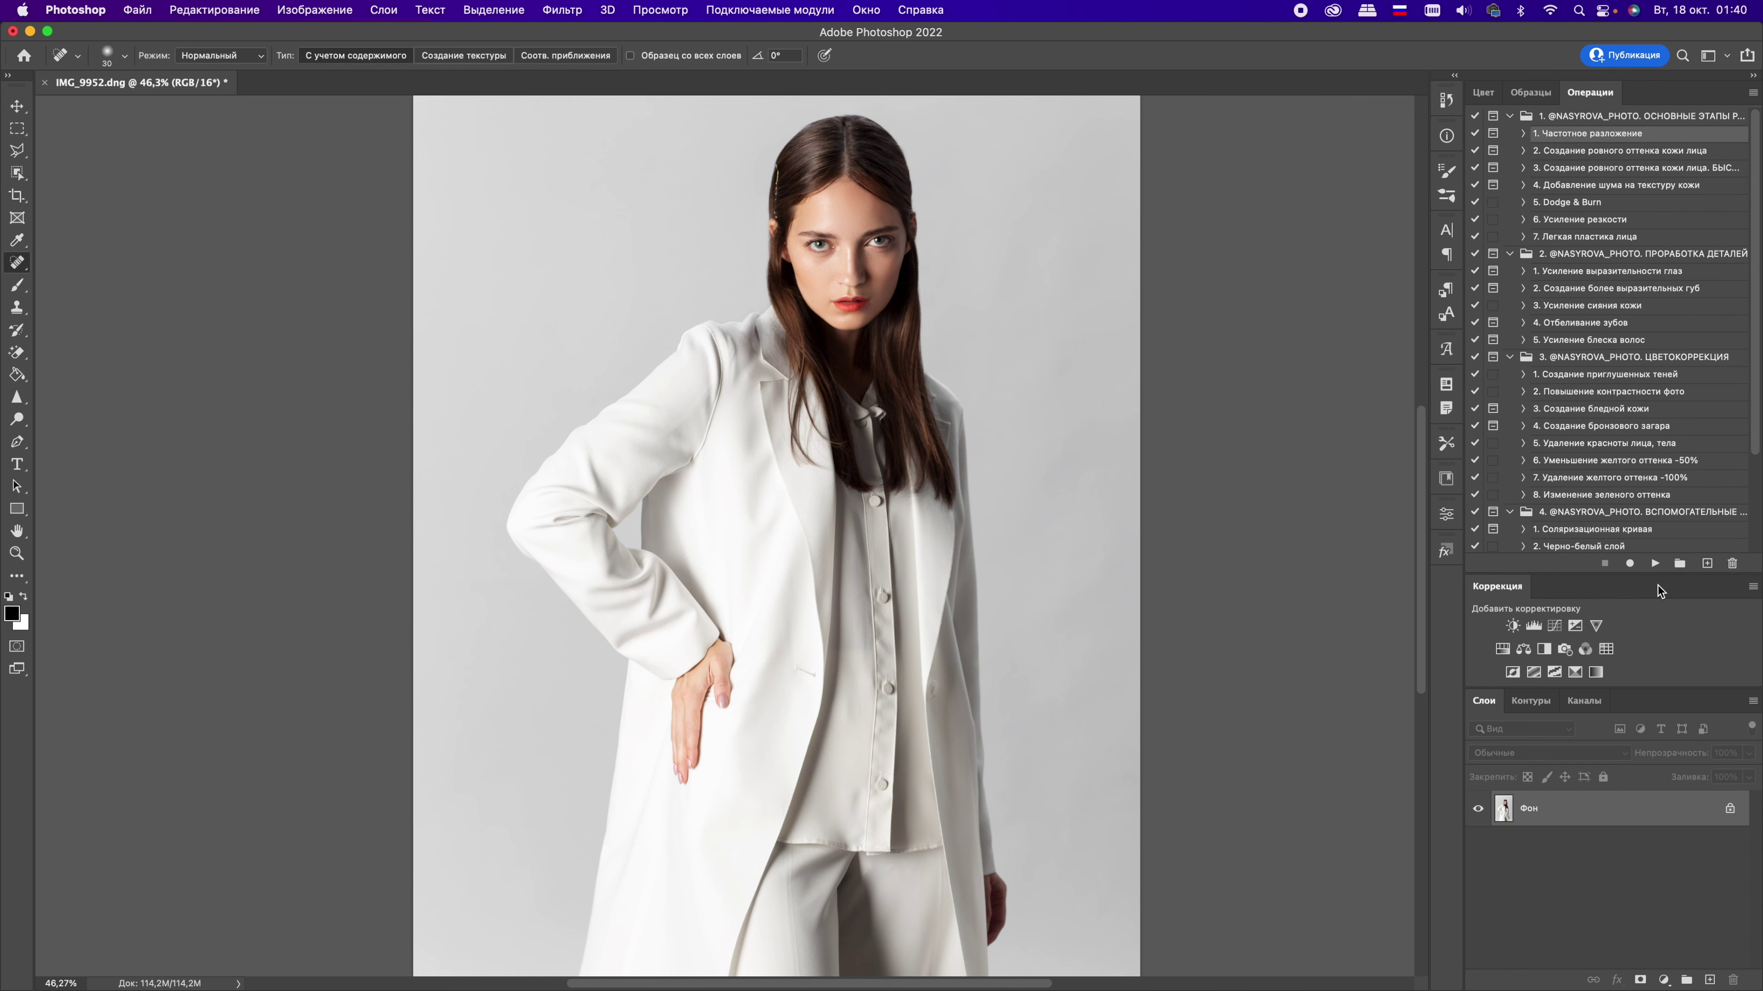
{"action": "left_click", "coordinate": [1655, 563]}
{"action": "type", "text": "5"}
{"action": "key", "text": "Return"}
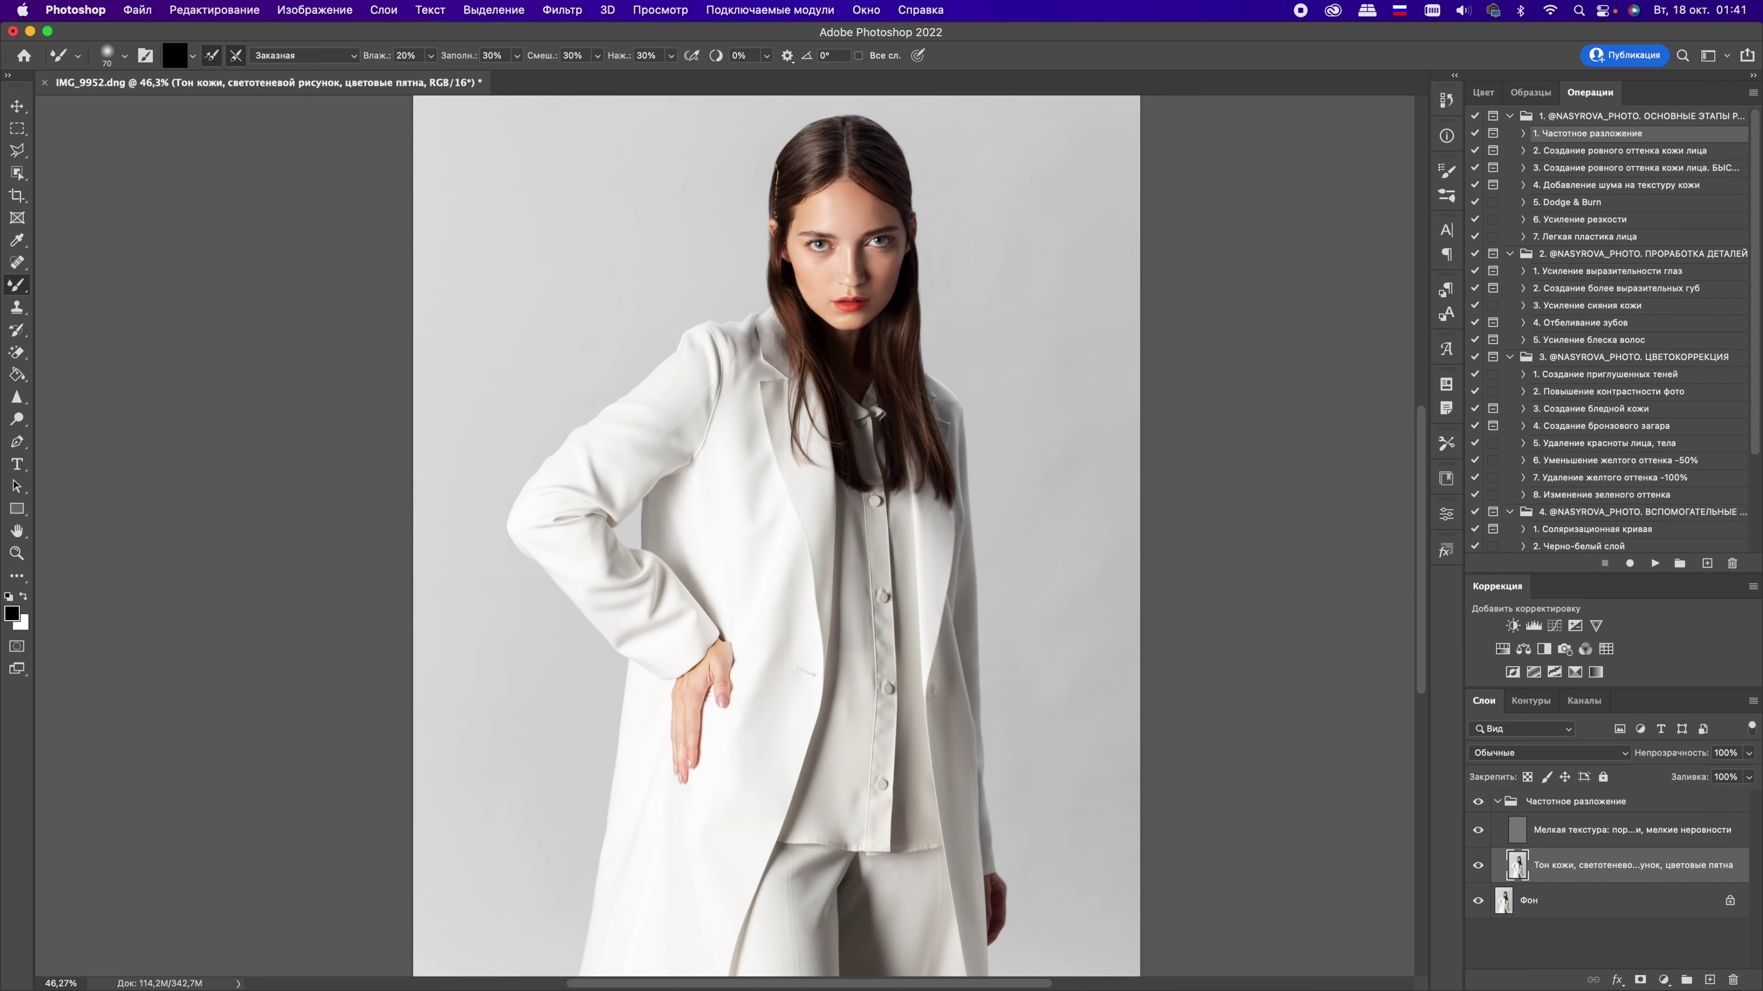
Step: Clone Stamp the shirt placket on the fine-texture layer
{"action": "scroll", "coordinate": [776, 535], "scroll_direction": "down", "scroll_amount": 5}
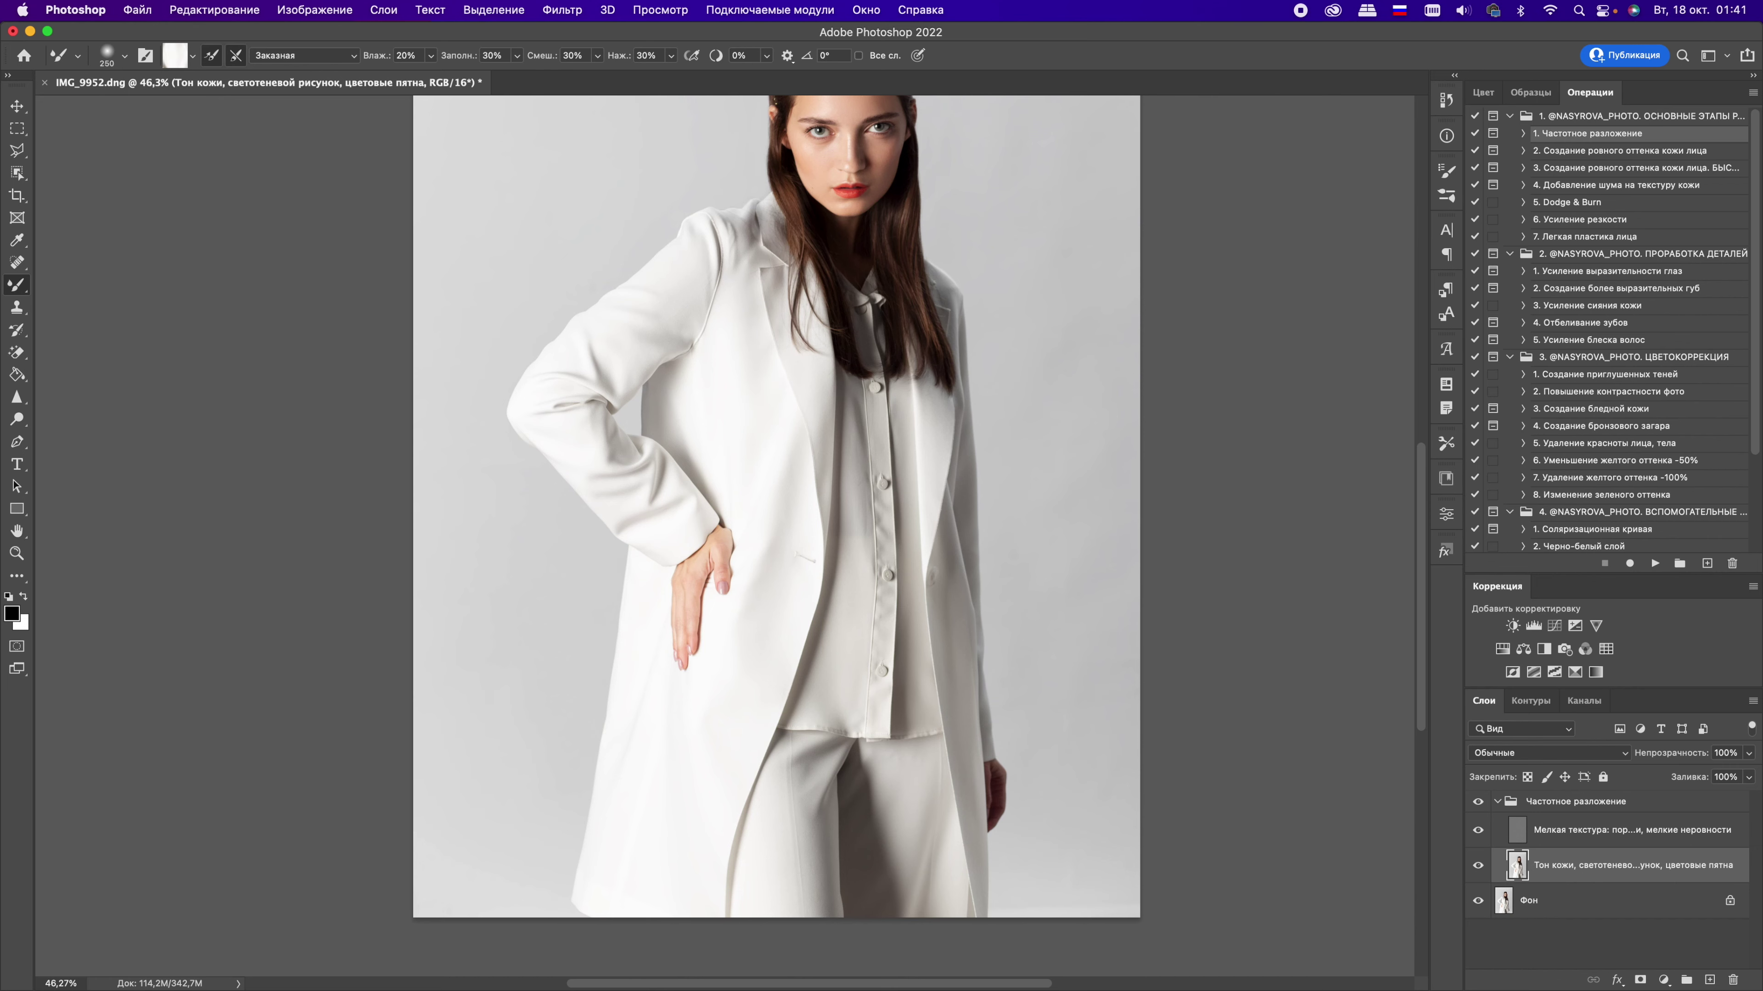
{"action": "scroll", "coordinate": [844, 650], "scroll_direction": "up", "scroll_amount": 5}
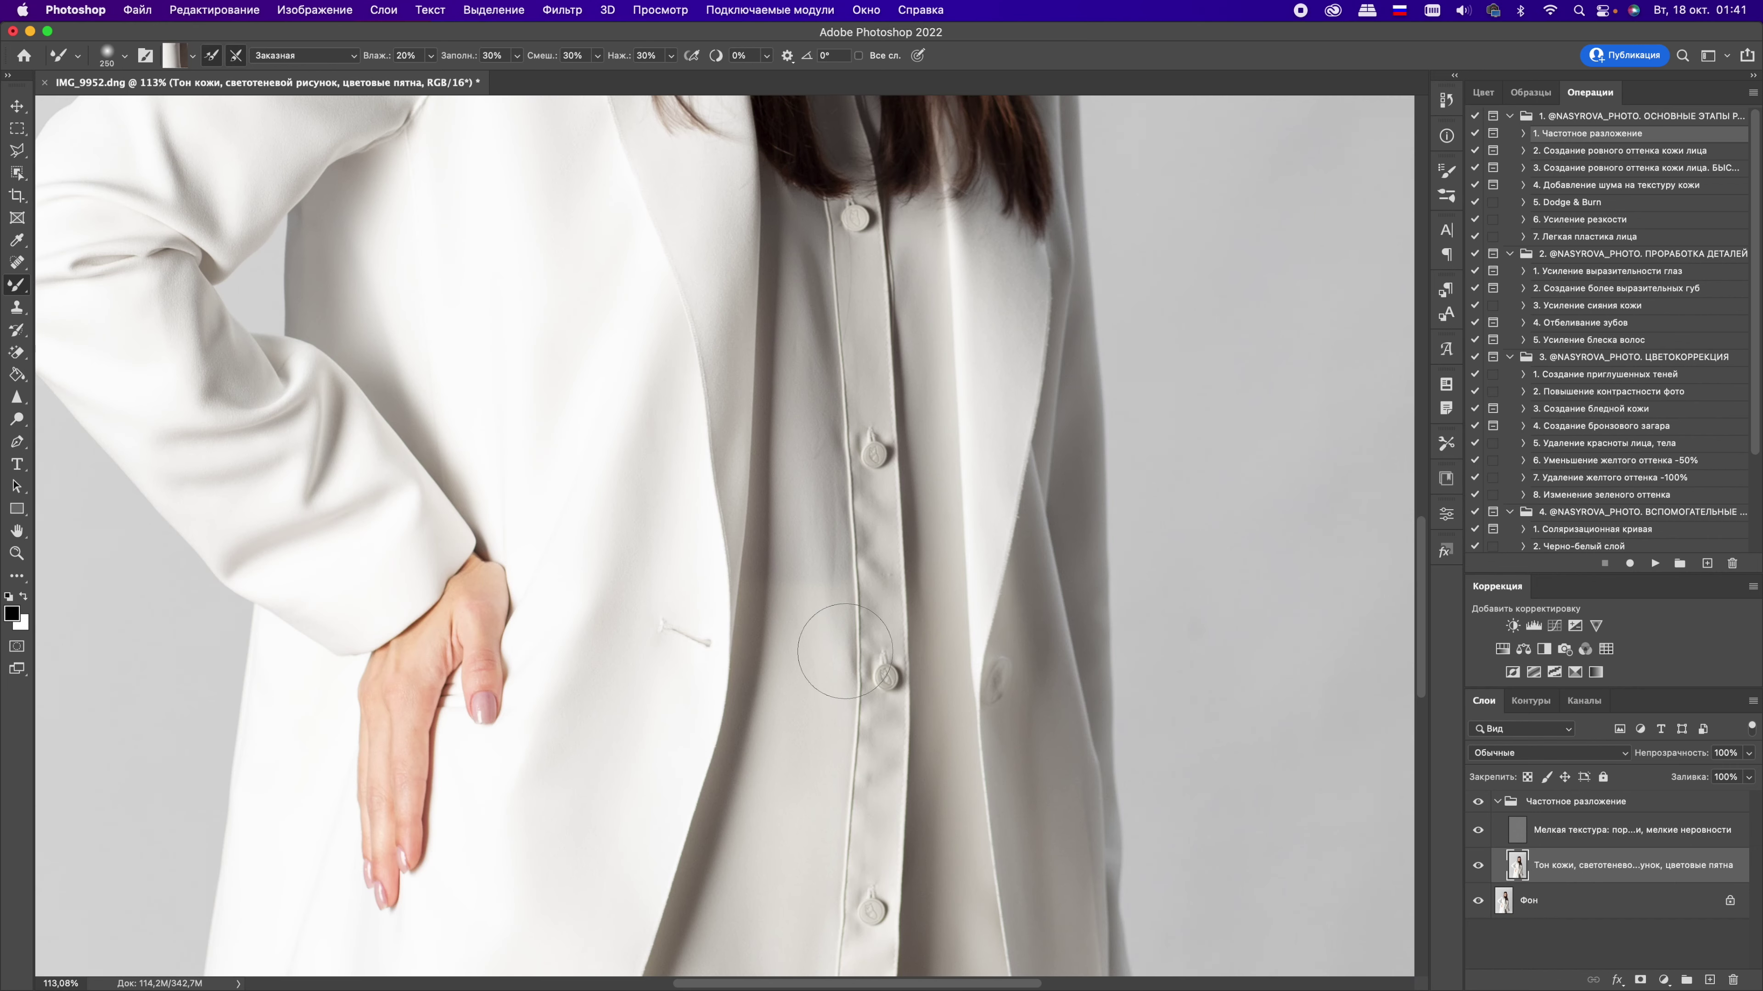
{"action": "key", "text": "alt+bracketright"}
{"action": "key", "text": "s"}
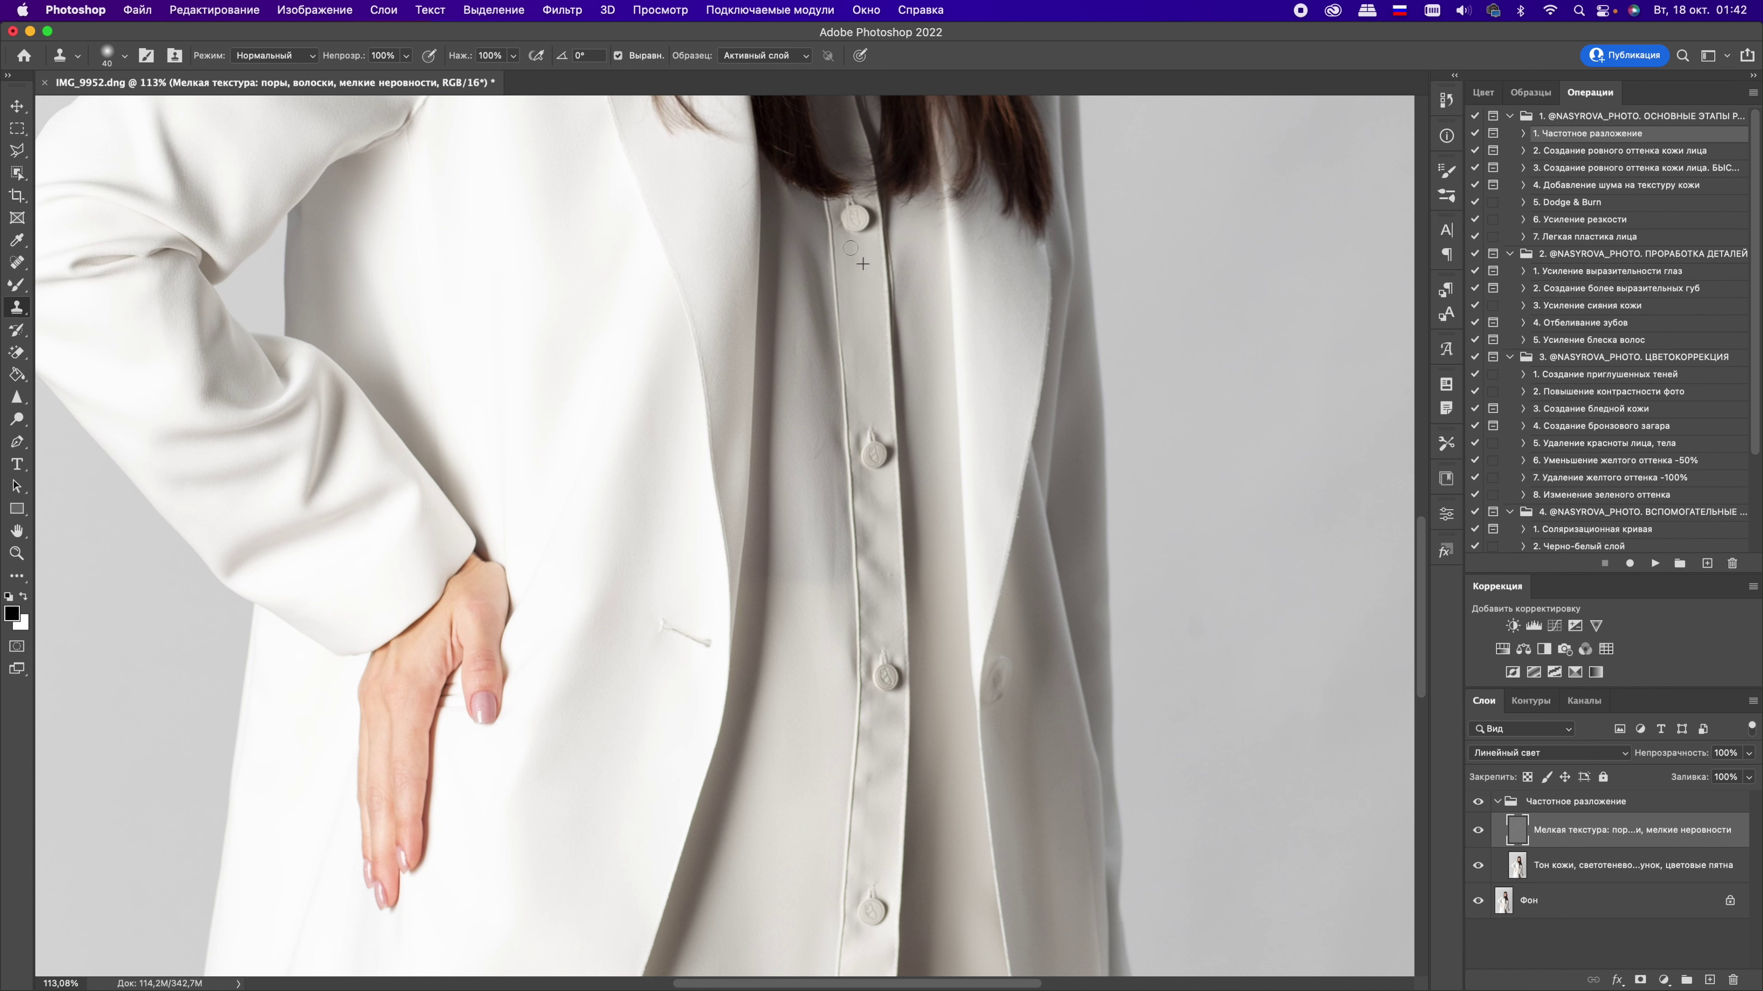
{"action": "left_click", "coordinate": [868, 553], "text": "alt"}
{"action": "scroll", "coordinate": [1408, 649], "scroll_direction": "down", "scroll_amount": 10}
{"action": "scroll", "coordinate": [1408, 649], "scroll_direction": "up", "scroll_amount": 9}
{"action": "scroll", "coordinate": [1408, 649], "scroll_direction": "up", "scroll_amount": 10}
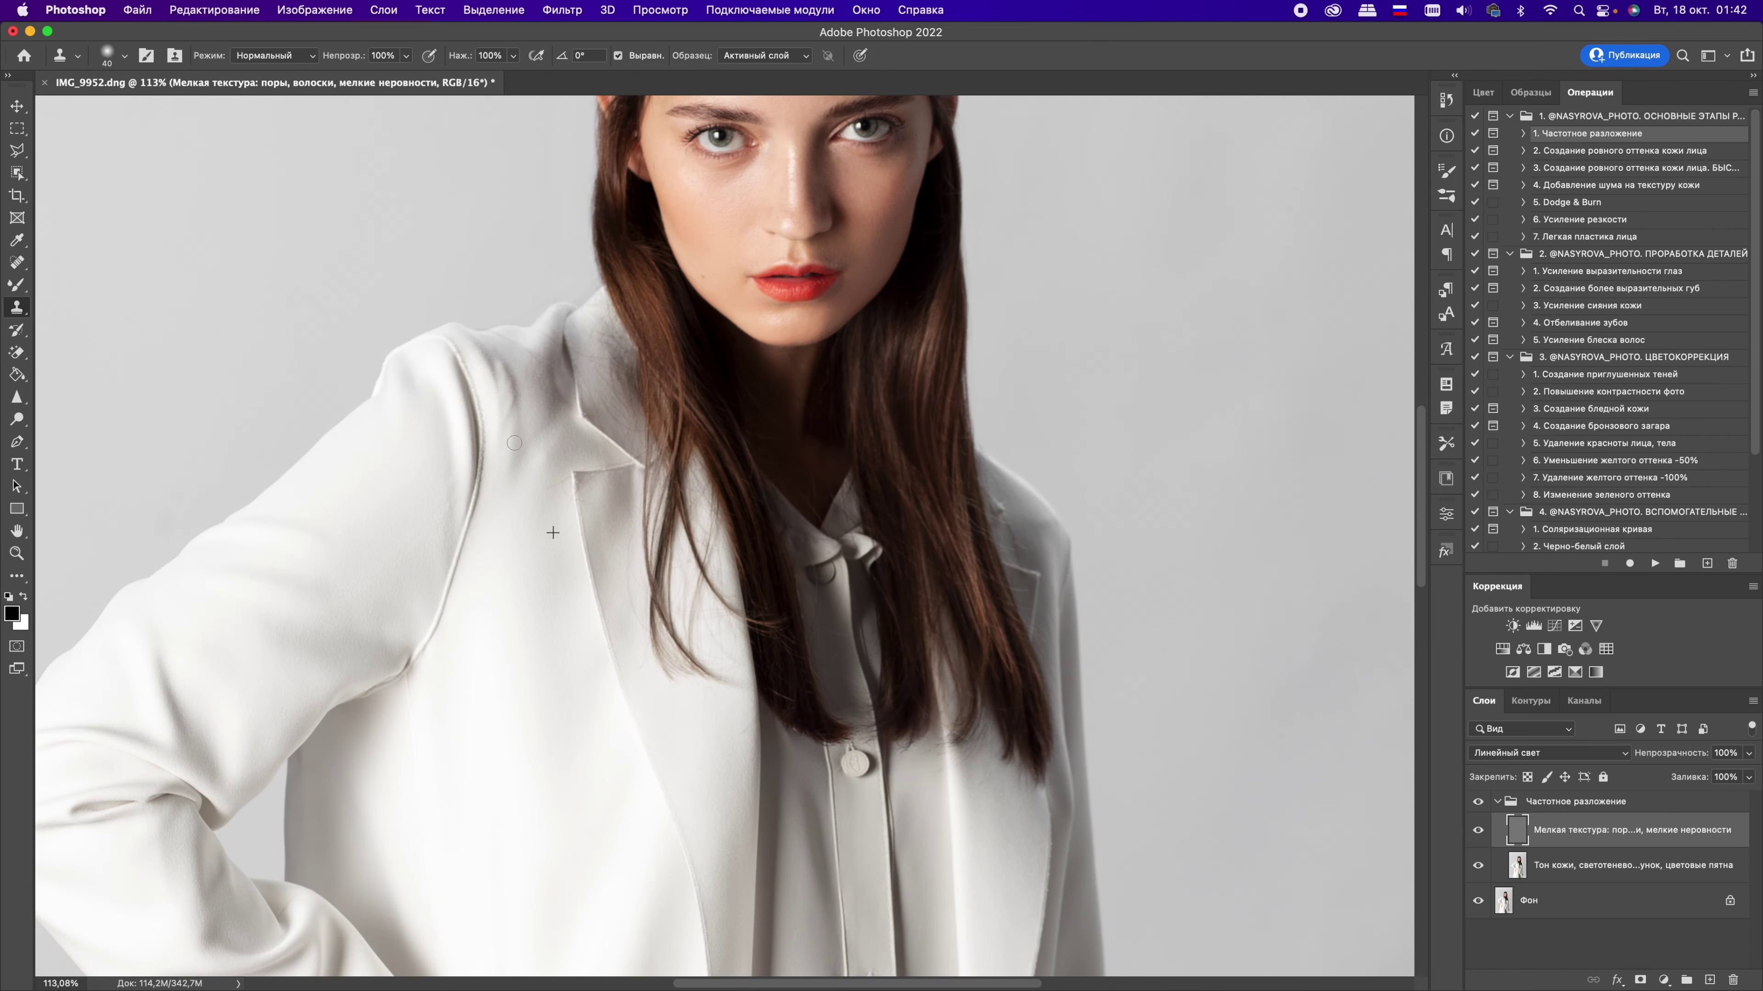
{"action": "scroll", "coordinate": [520, 505], "scroll_direction": "down", "scroll_amount": 4}
Step: Mixer Brush the tone layer, clone the jacket collar, and stamp the layers into one
{"action": "key", "text": "alt+bracketleft"}
{"action": "key", "text": "b"}
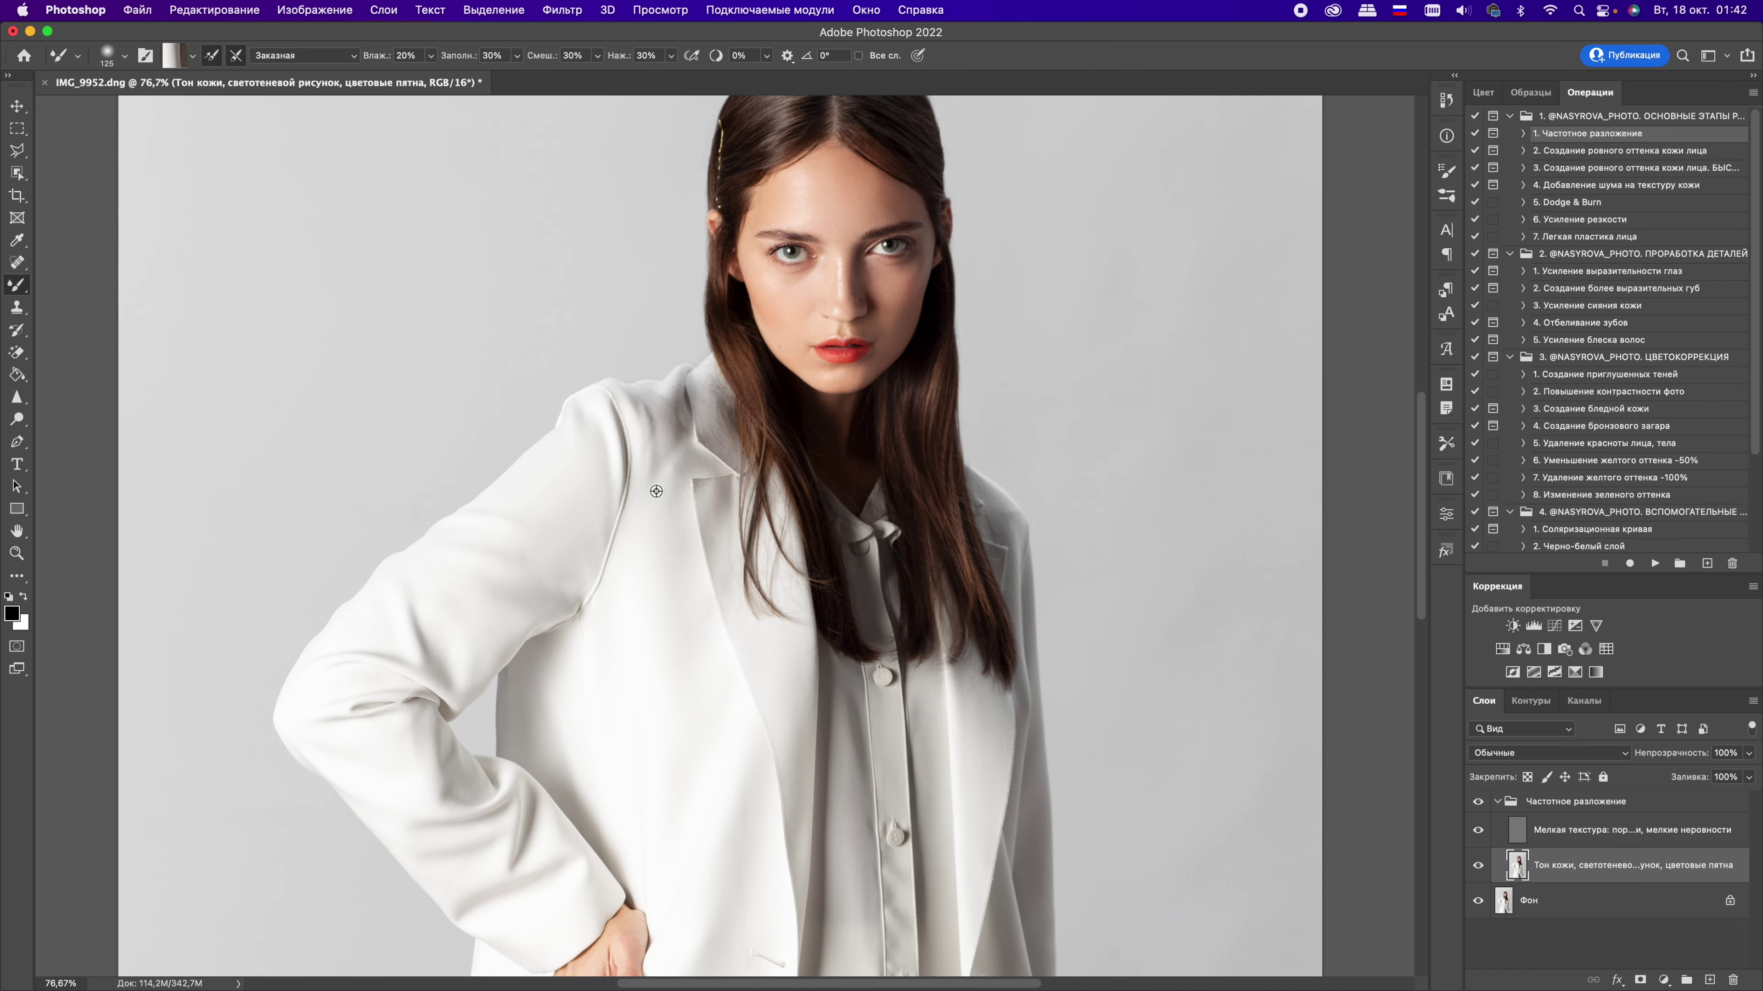
{"action": "key", "text": "alt+bracketright"}
{"action": "key", "text": "s"}
{"action": "left_click", "coordinate": [652, 462], "text": "alt"}
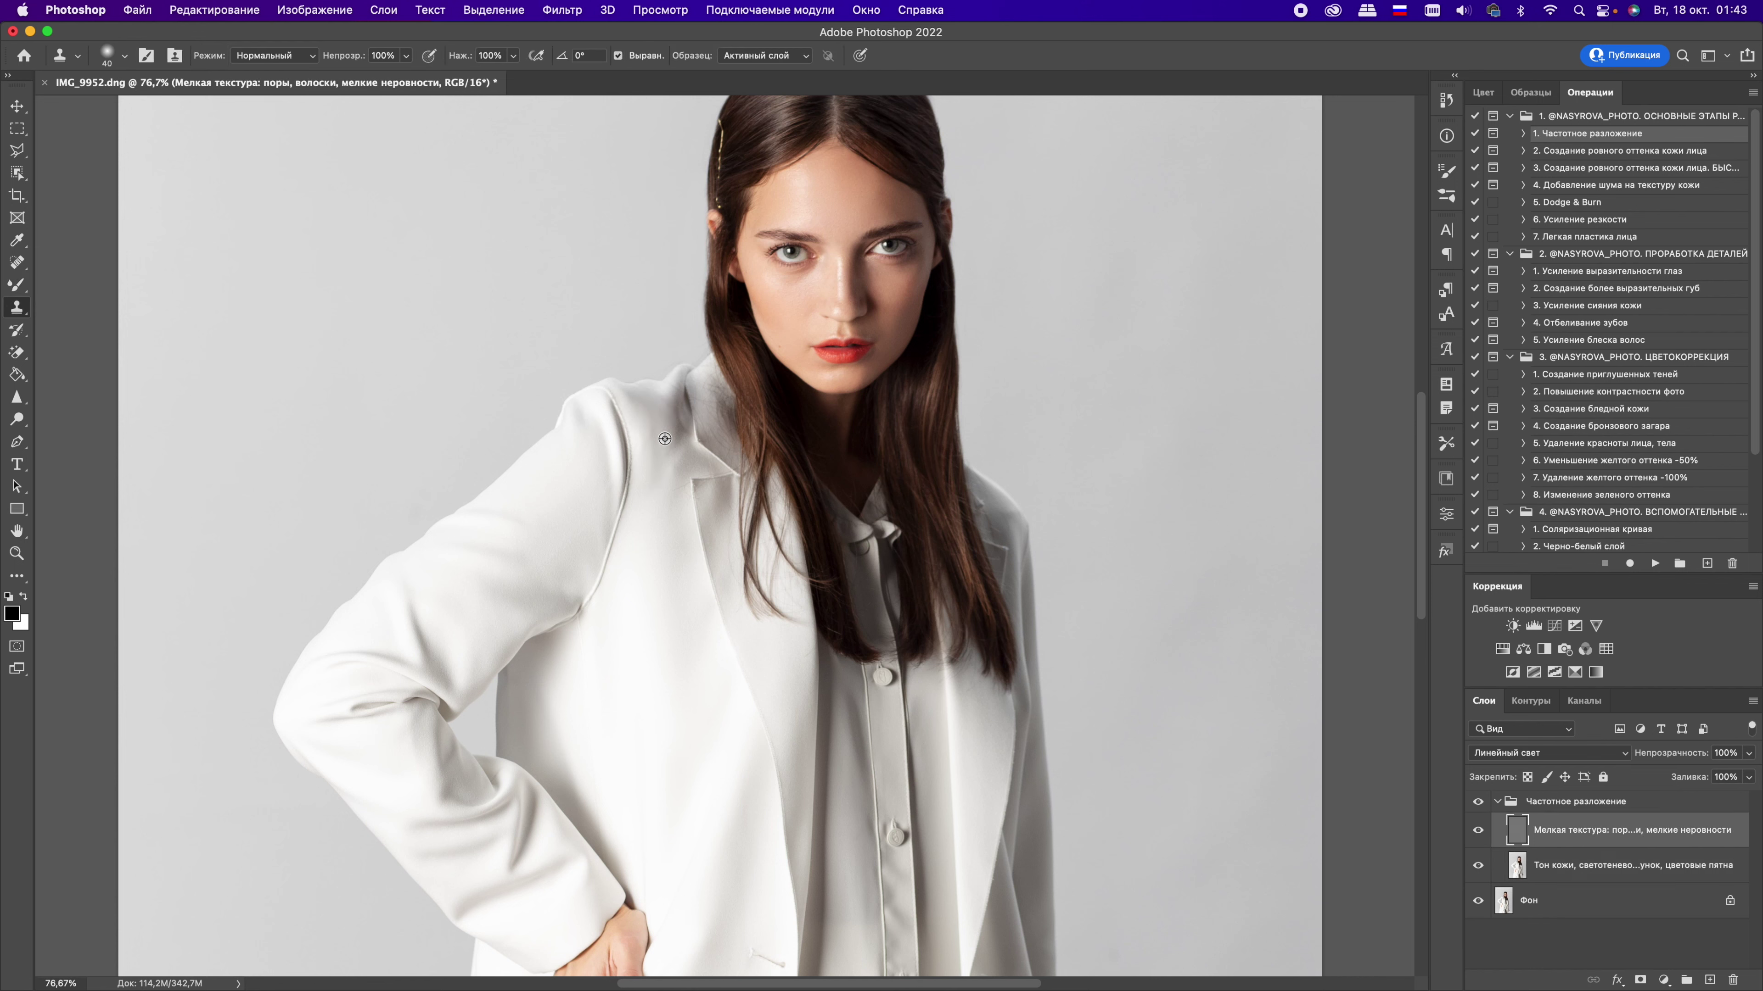
{"action": "key", "text": "super+alt+shift+e"}
{"action": "left_click", "coordinate": [562, 10]}
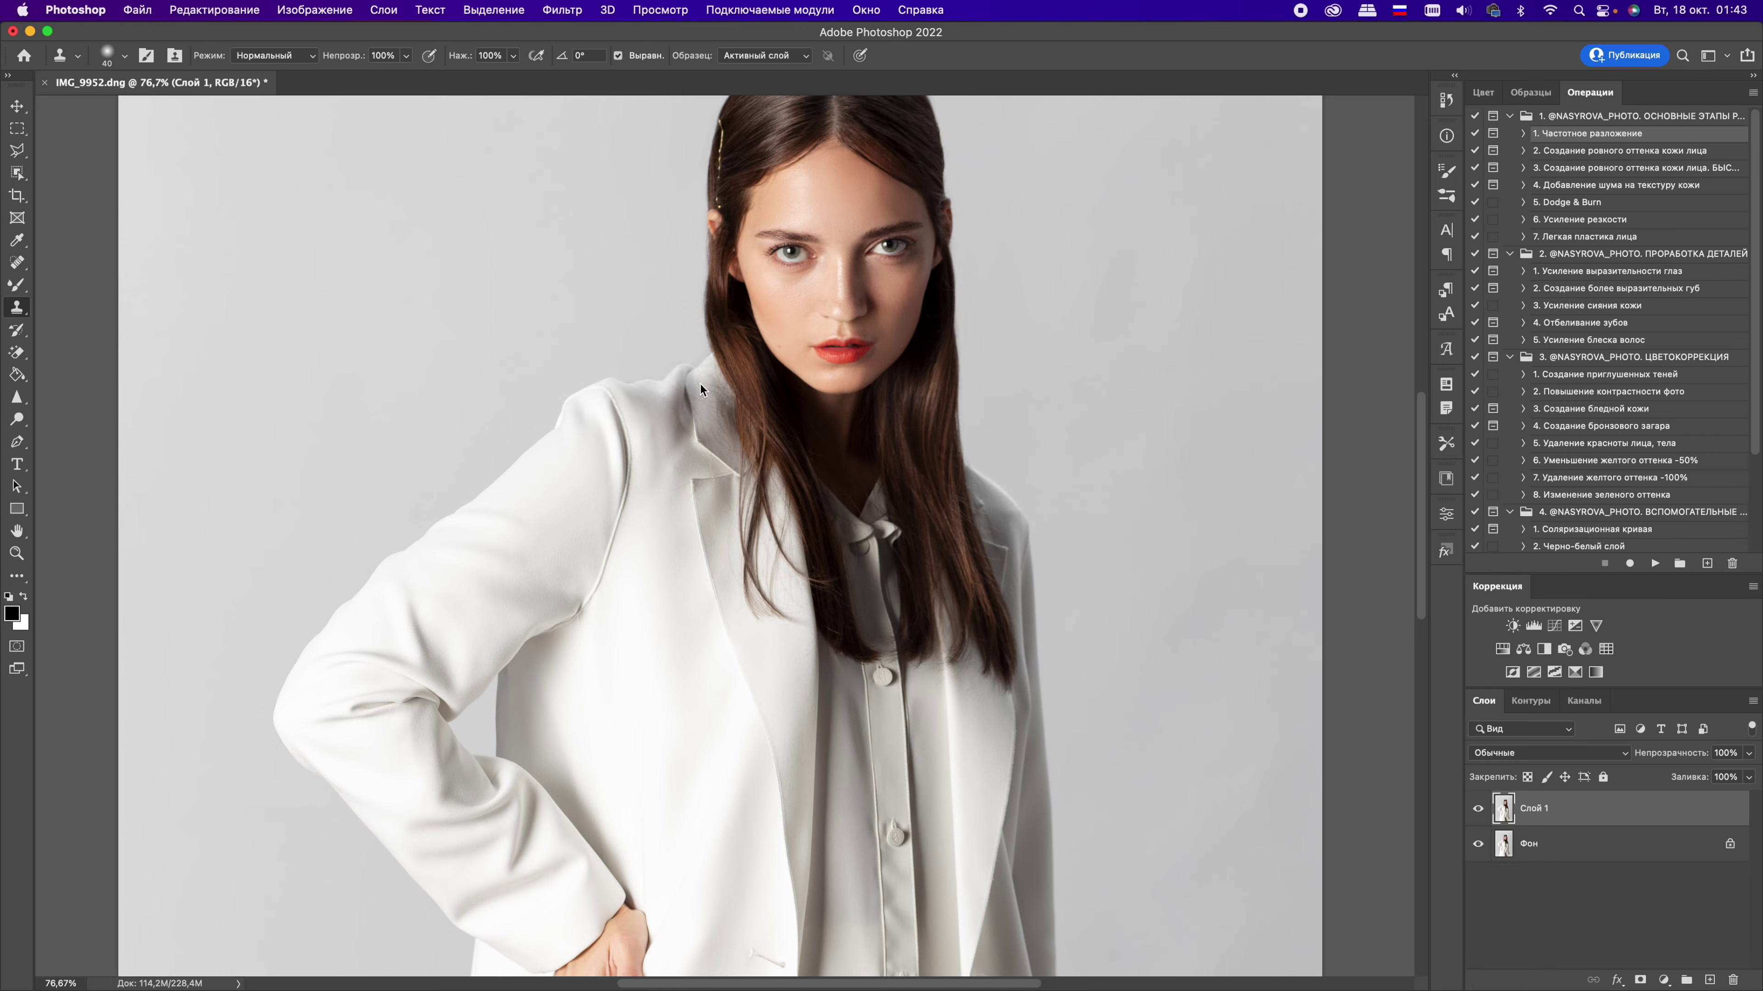
Step: Push the left jacket shoulder into shape with Liquify's Forward Warp
{"action": "key", "text": "super+shift+x"}
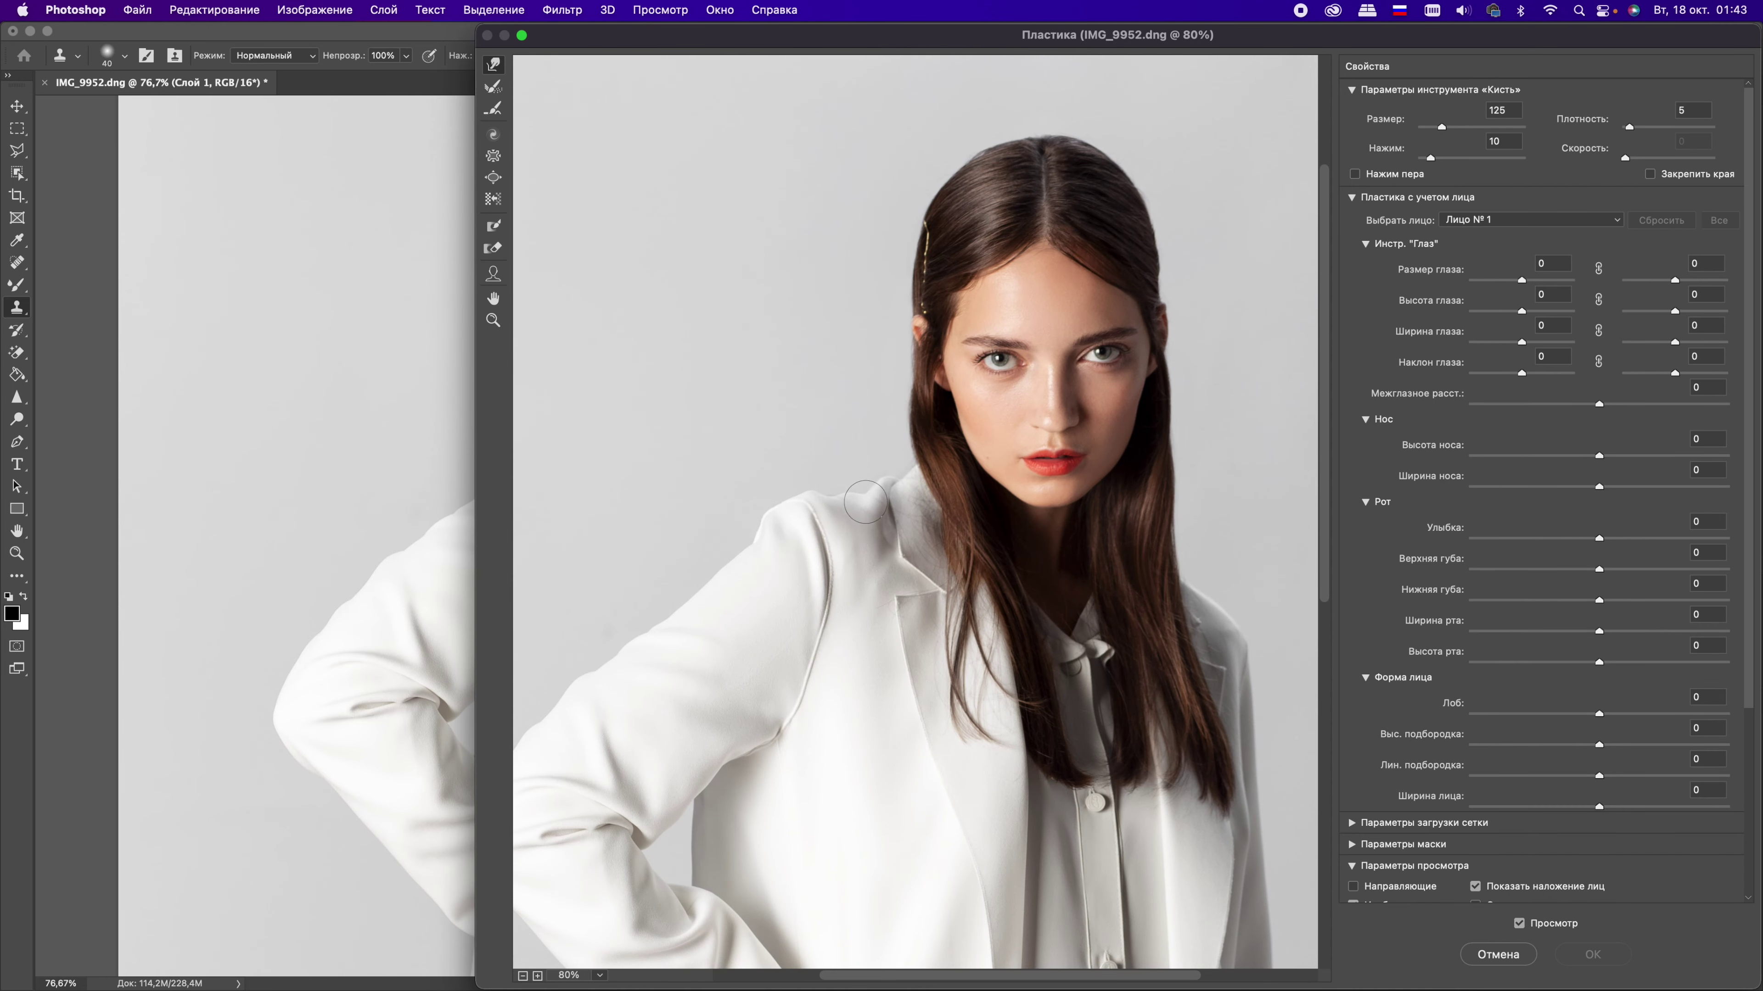
{"action": "key", "text": "bracketright"}
{"action": "key", "text": "bracketright"}
{"action": "key", "text": "bracketright"}
{"action": "left_click", "coordinate": [1519, 924]}
{"action": "key", "text": "super+minus"}
{"action": "key", "text": "super+minus"}
{"action": "key", "text": "super+minus"}
{"action": "key", "text": "bracketright"}
{"action": "key", "text": "bracketright"}
{"action": "key", "text": "bracketright"}
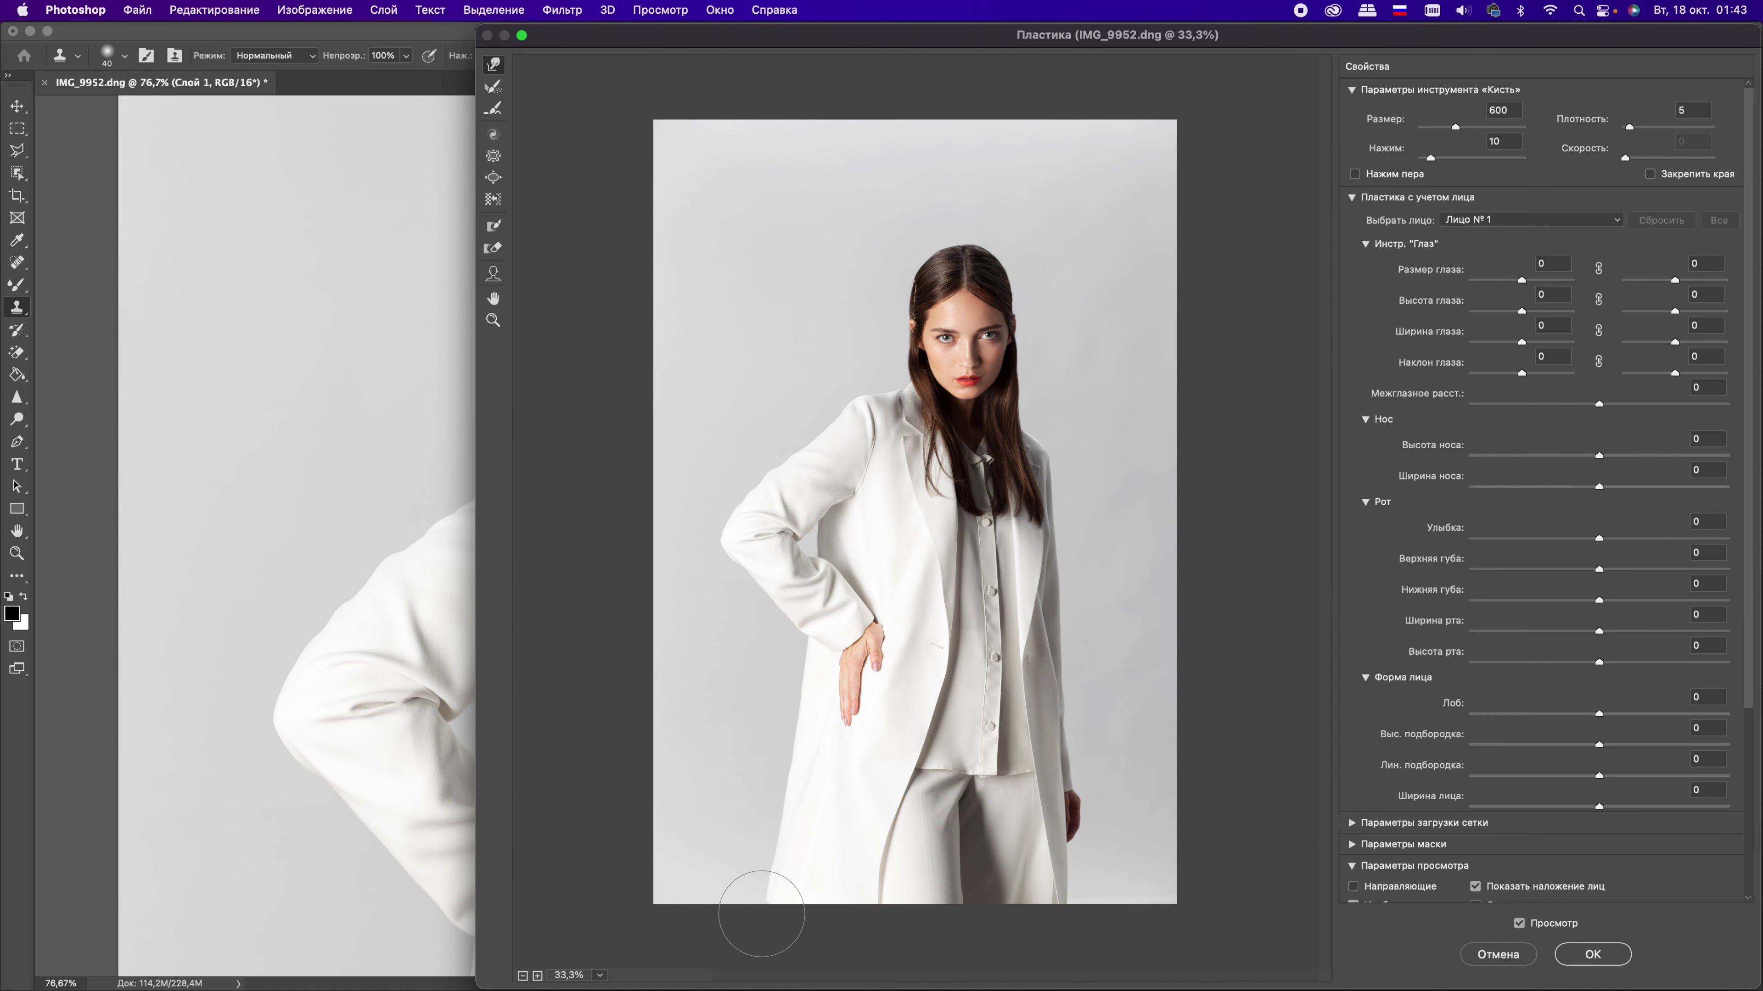
{"action": "key", "text": "bracketright"}
{"action": "key", "text": "bracketright"}
{"action": "key", "text": "bracketleft"}
{"action": "key", "text": "bracketleft"}
{"action": "key", "text": "bracketleft"}
{"action": "key", "text": "bracketleft"}
{"action": "key", "text": "bracketleft"}
{"action": "key", "text": "bracketleft"}
Step: Apply the Liquify and merge the layer down into Фон
{"action": "key", "text": "Return"}
{"action": "key", "text": "super+0"}
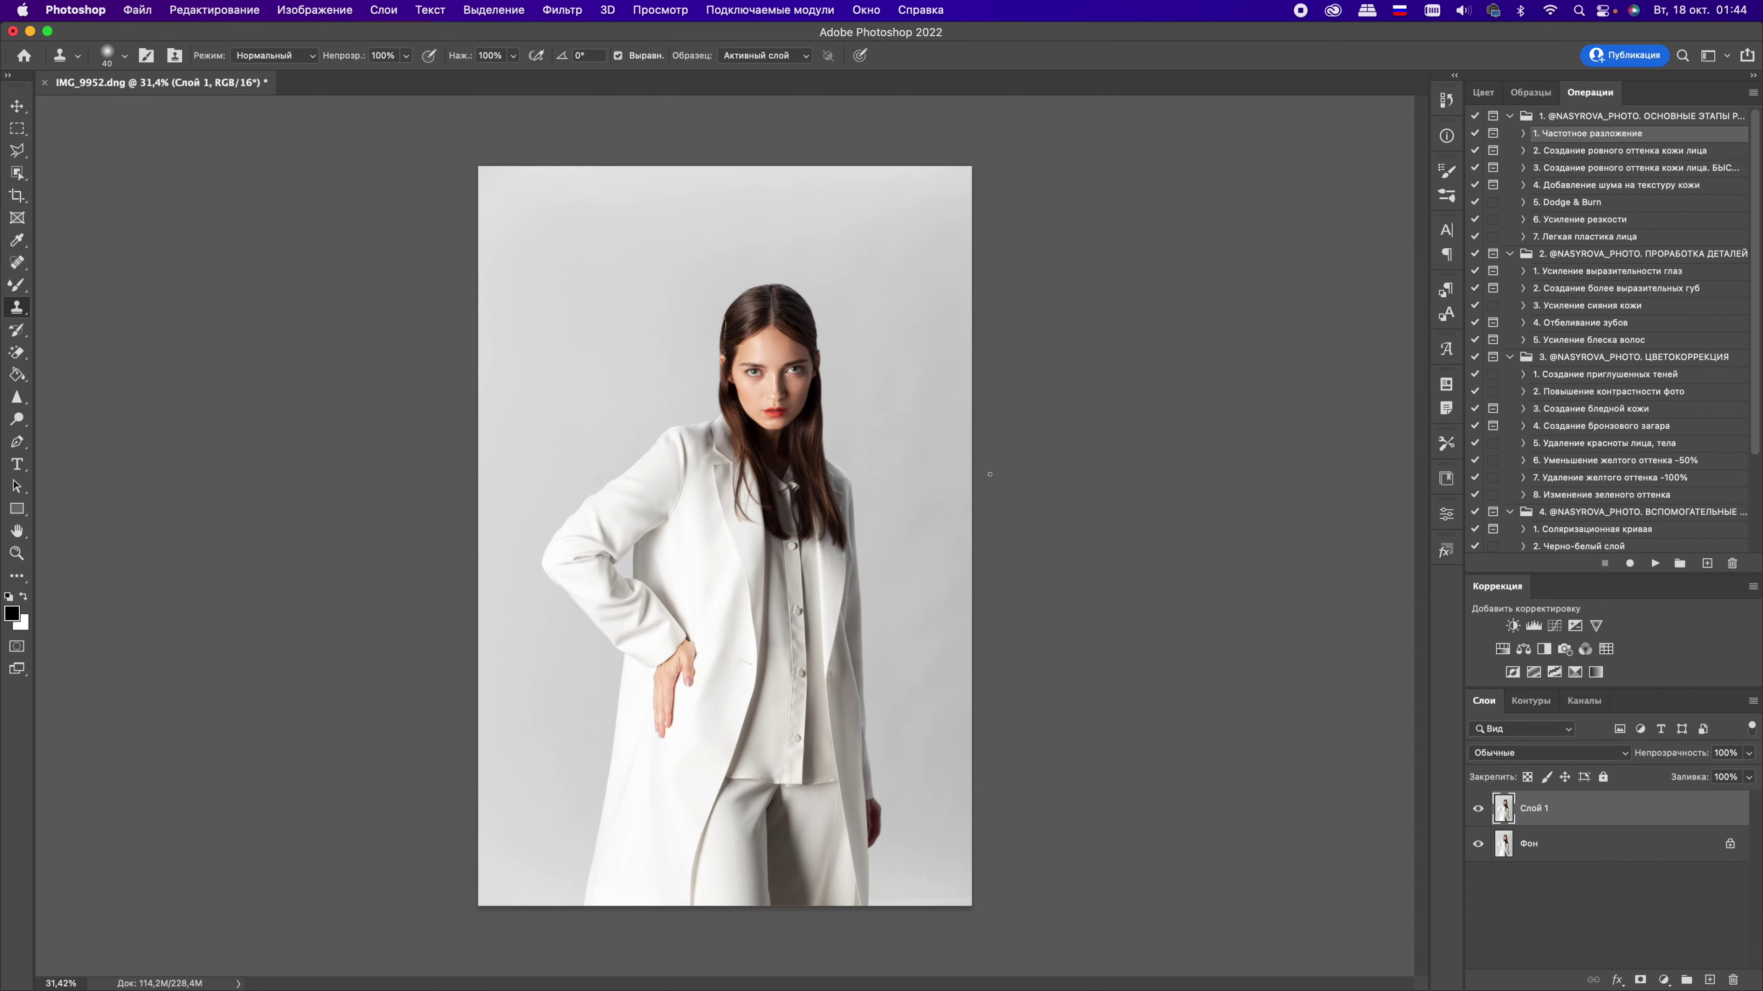
{"action": "key", "text": "ctrl+e"}
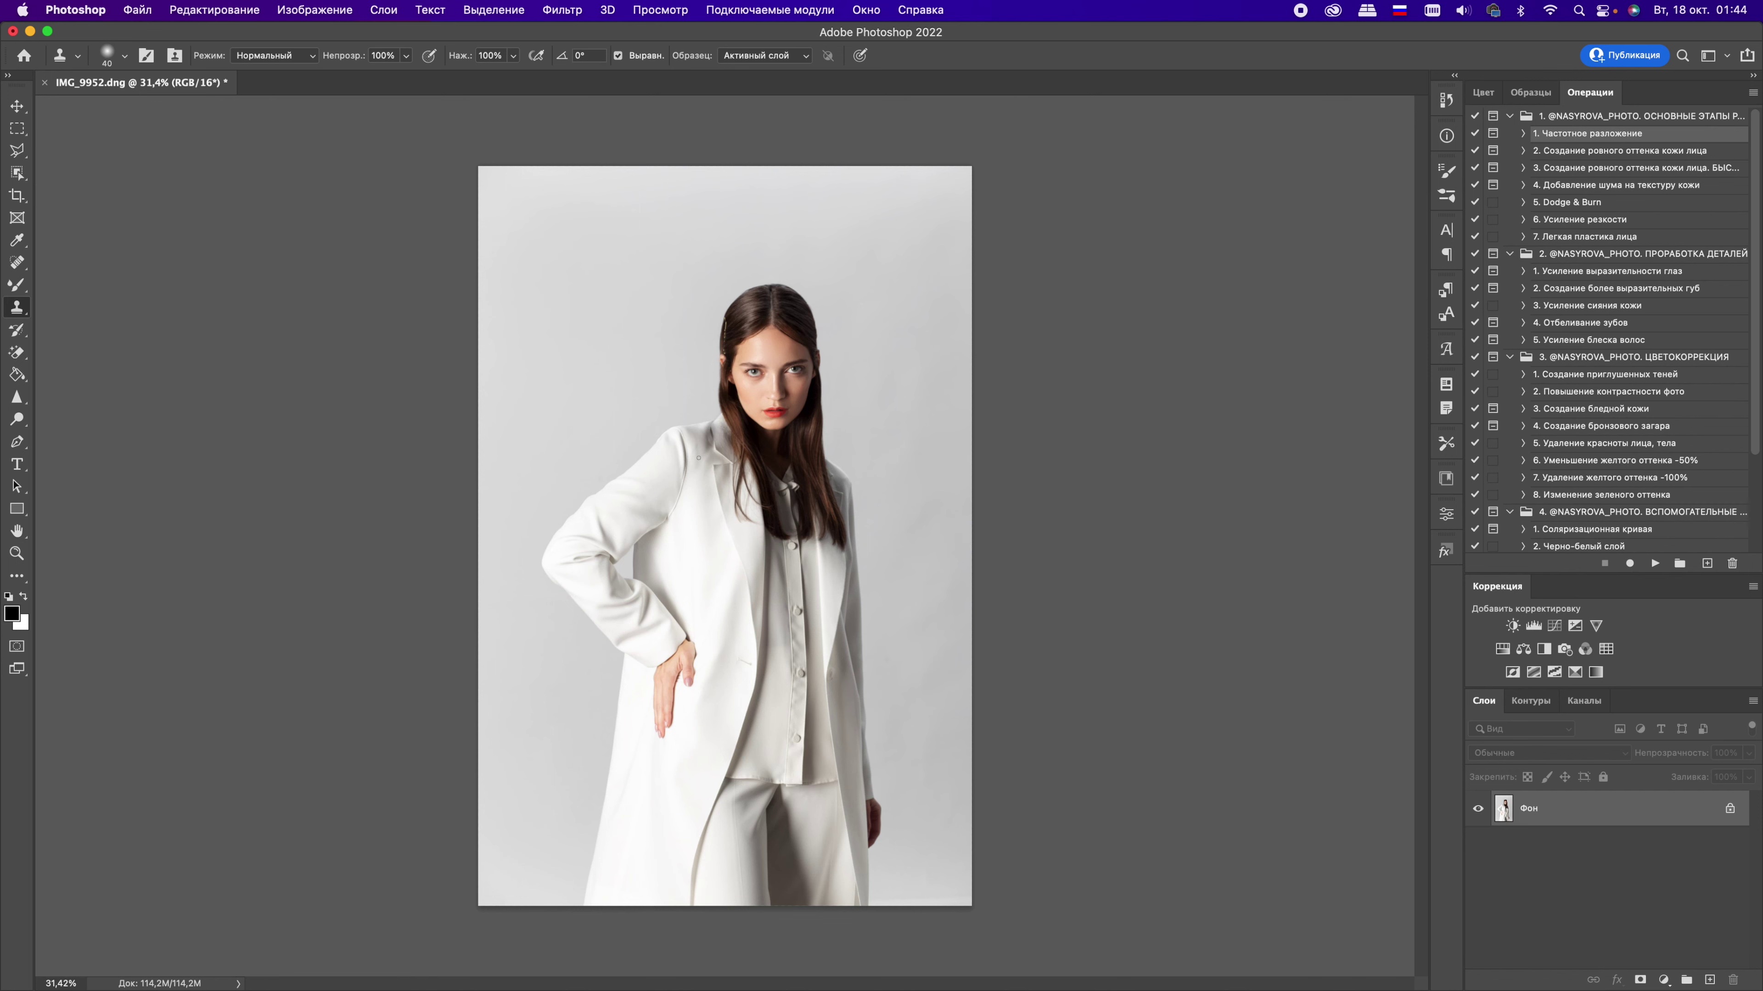
Step: Duplicate the image layer and open Liquify on the copy
{"action": "scroll", "coordinate": [730, 381], "scroll_direction": "up", "scroll_amount": 2}
{"action": "scroll", "coordinate": [730, 381], "scroll_direction": "up", "scroll_amount": 3}
{"action": "scroll", "coordinate": [730, 381], "scroll_direction": "down", "scroll_amount": 3}
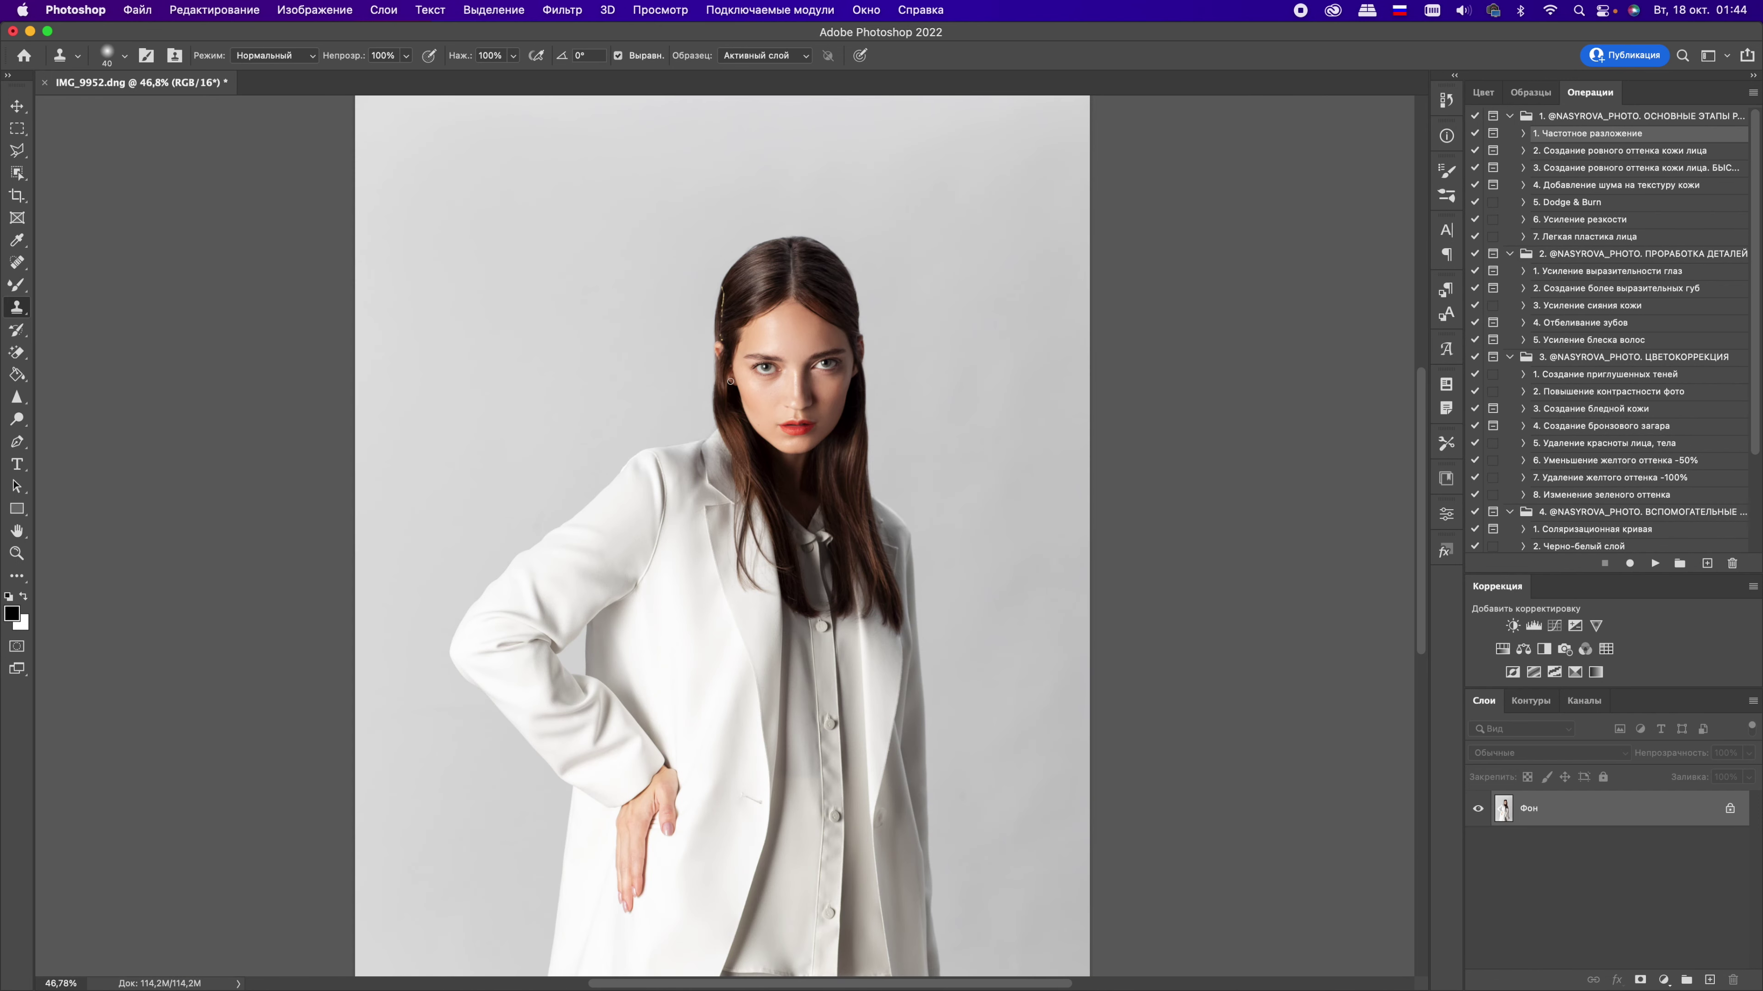
{"action": "scroll", "coordinate": [730, 381], "scroll_direction": "up", "scroll_amount": 2}
{"action": "key", "text": "ctrl+j"}
{"action": "key", "text": "shift+ctrl+x"}
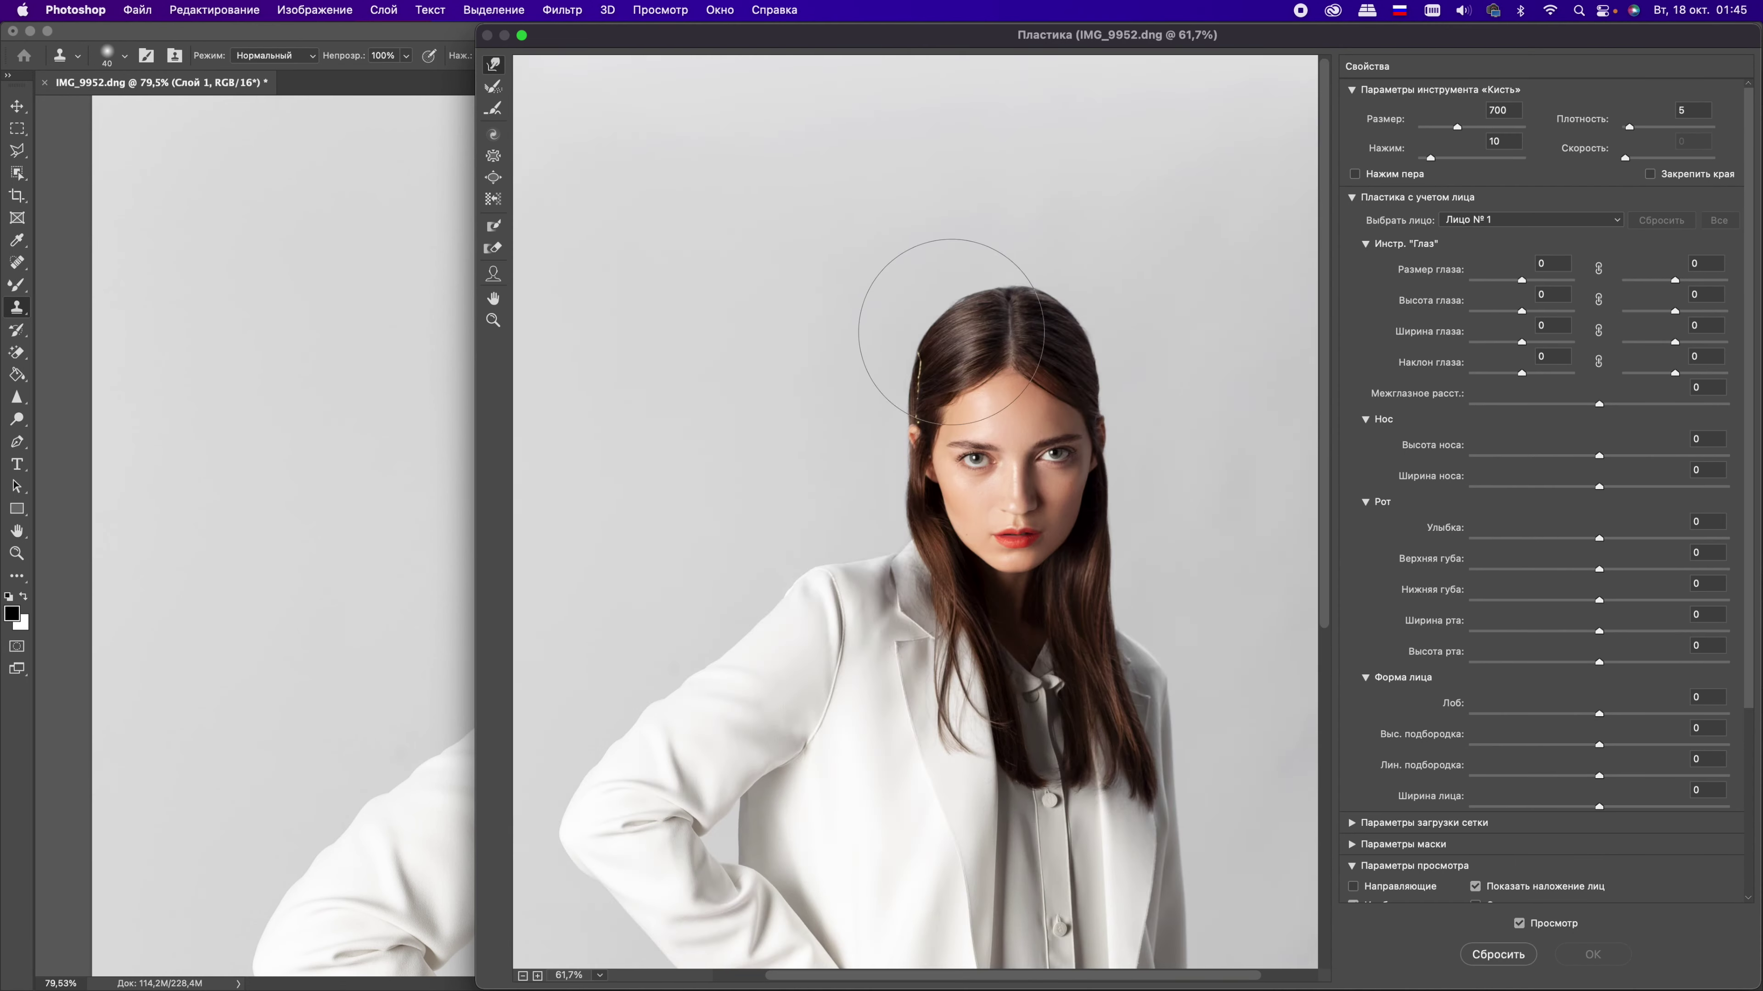
Step: Reshape the eyebrows, eyelids, eye corners and lips with Forward Warp
{"action": "key", "text": "bracketleft"}
{"action": "key", "text": "bracketleft"}
{"action": "key", "text": "bracketleft"}
{"action": "key", "text": "bracketleft"}
{"action": "key", "text": "bracketleft"}
{"action": "key", "text": "bracketleft"}
{"action": "key", "text": "bracketleft"}
{"action": "key", "text": "bracketleft"}
{"action": "key", "text": "bracketleft"}
{"action": "key", "text": "bracketleft"}
{"action": "key", "text": "bracketleft"}
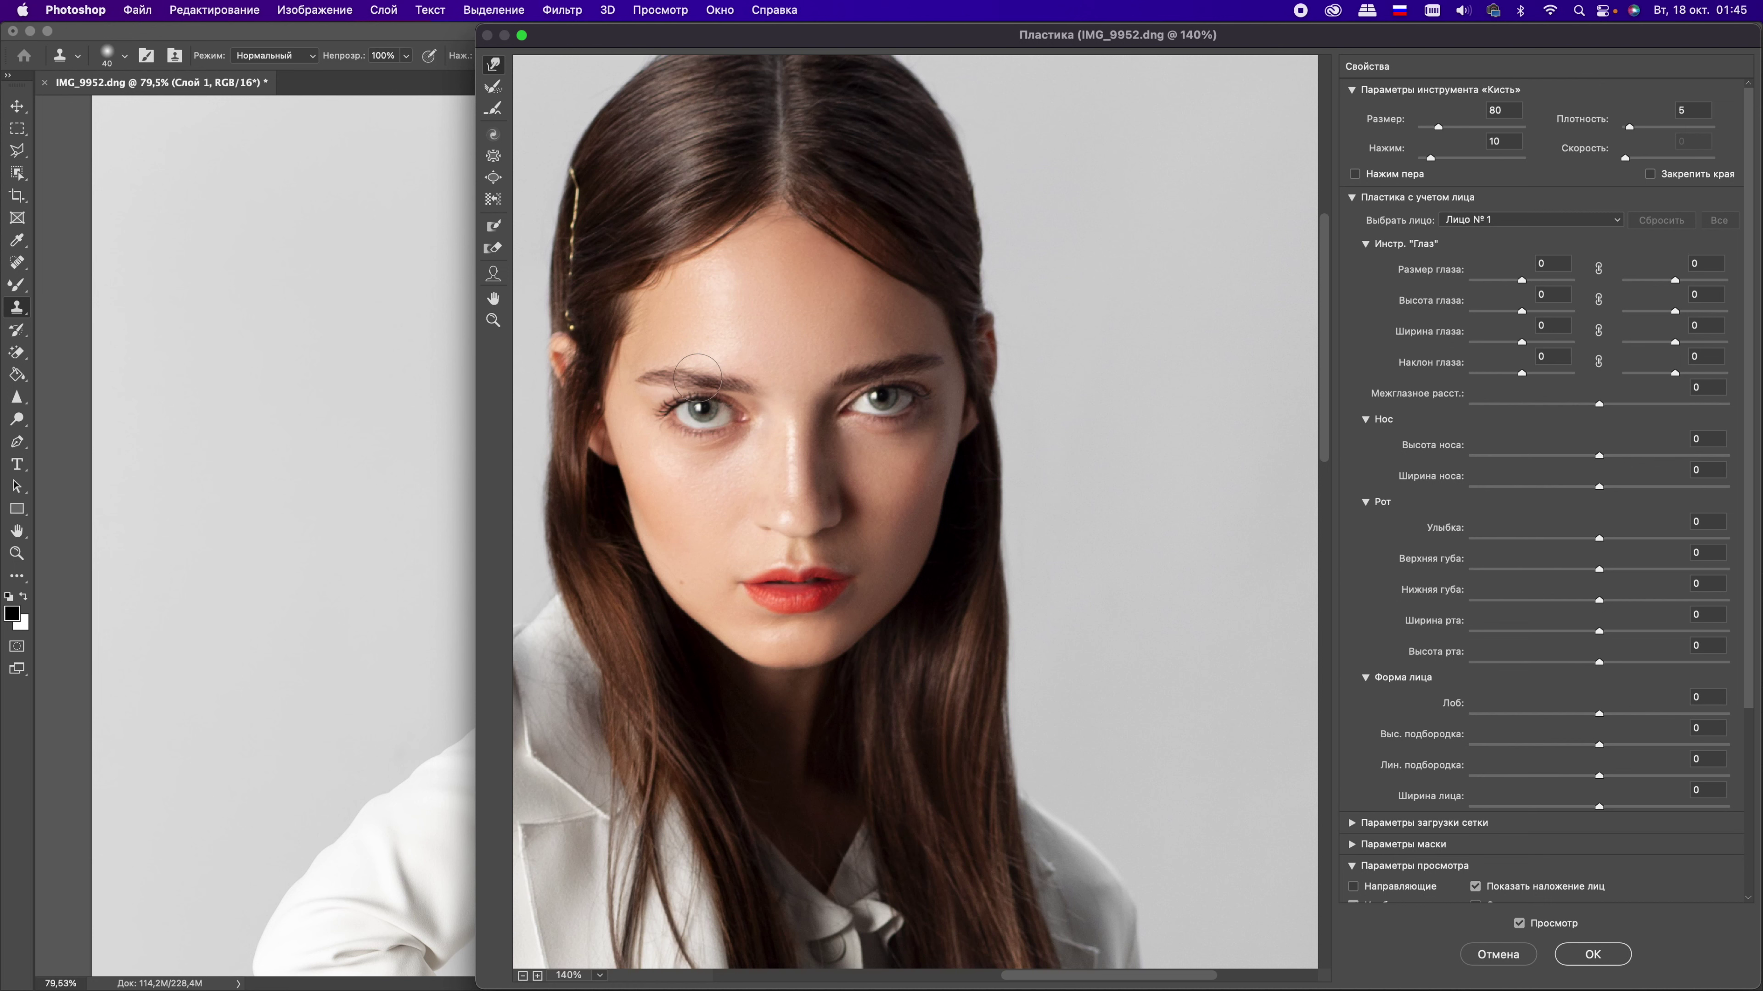
{"action": "key", "text": "bracketleft"}
{"action": "key", "text": "bracketleft"}
{"action": "key", "text": "bracketleft"}
{"action": "key", "text": "bracketright"}
{"action": "key", "text": "bracketright"}
{"action": "key", "text": "bracketright"}
{"action": "key", "text": "bracketleft"}
{"action": "key", "text": "bracketleft"}
{"action": "key", "text": "bracketright"}
{"action": "key", "text": "bracketleft"}
{"action": "key", "text": "bracketleft"}
{"action": "key", "text": "bracketleft"}
{"action": "key", "text": "bracketleft"}
{"action": "key", "text": "bracketright"}
{"action": "key", "text": "bracketright"}
{"action": "key", "text": "bracketright"}
{"action": "key", "text": "bracketleft"}
{"action": "key", "text": "bracketleft"}
{"action": "key", "text": "bracketleft"}
{"action": "key", "text": "bracketleft"}
{"action": "key", "text": "bracketright"}
{"action": "key", "text": "bracketleft"}
{"action": "key", "text": "bracketleft"}
{"action": "key", "text": "bracketright"}
{"action": "key", "text": "bracketright"}
{"action": "key", "text": "bracketright"}
{"action": "key", "text": "bracketright"}
{"action": "key", "text": "bracketright"}
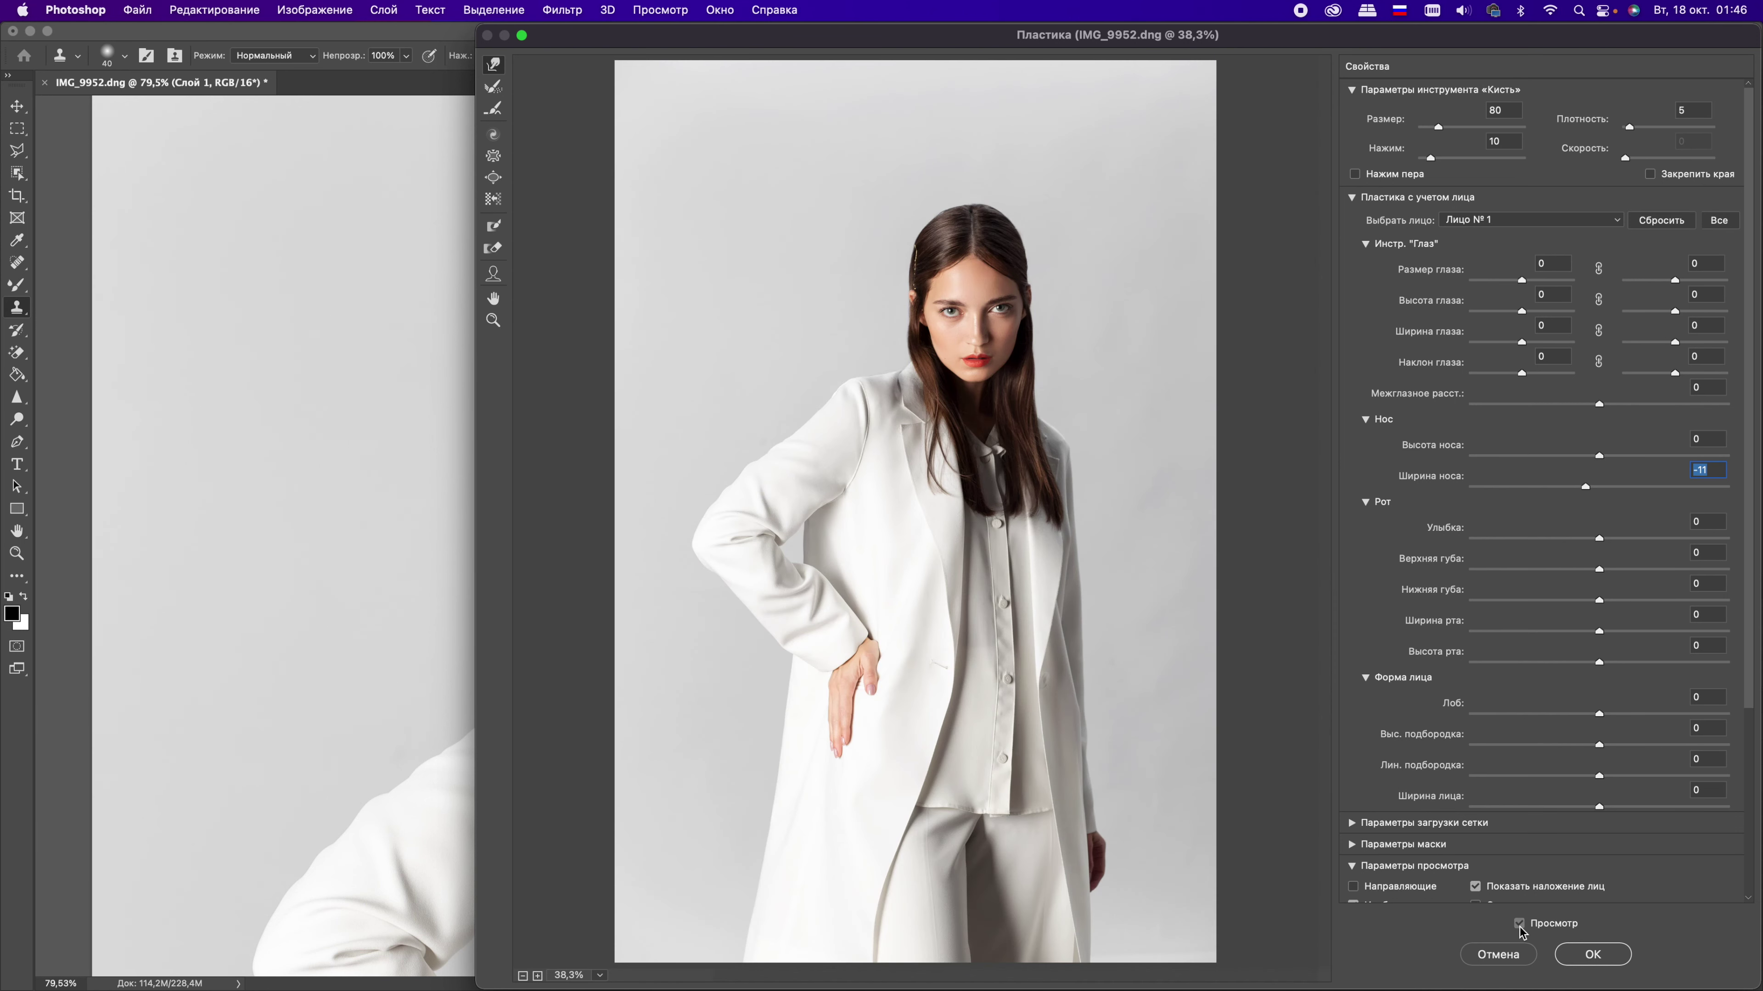
Step: Compare with the original and apply the Liquify with Nose Width -11
{"action": "left_click", "coordinate": [1519, 923]}
{"action": "key", "text": "bracketright"}
{"action": "key", "text": "bracketright"}
{"action": "key", "text": "bracketright"}
{"action": "left_click", "coordinate": [1593, 954]}
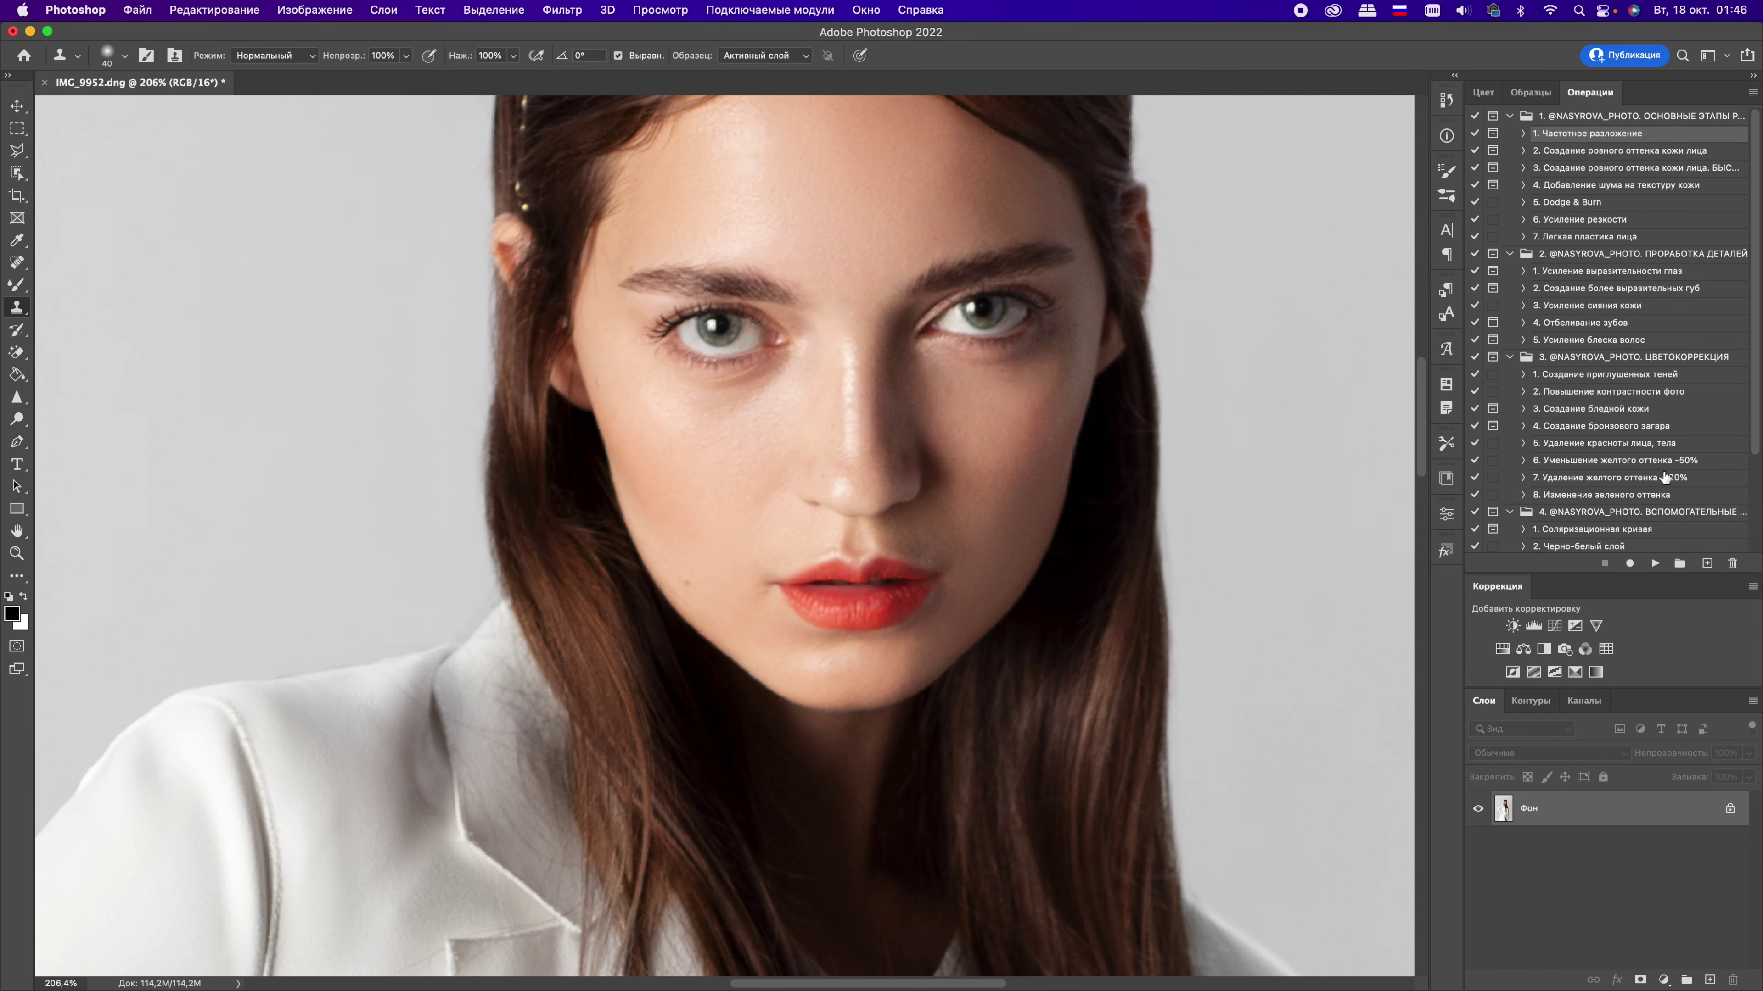
{"action": "left_click", "coordinate": [1654, 563]}
Step: Finish the frequency separation and clone-stamp texture along the lower lip
{"action": "left_click", "coordinate": [952, 426]}
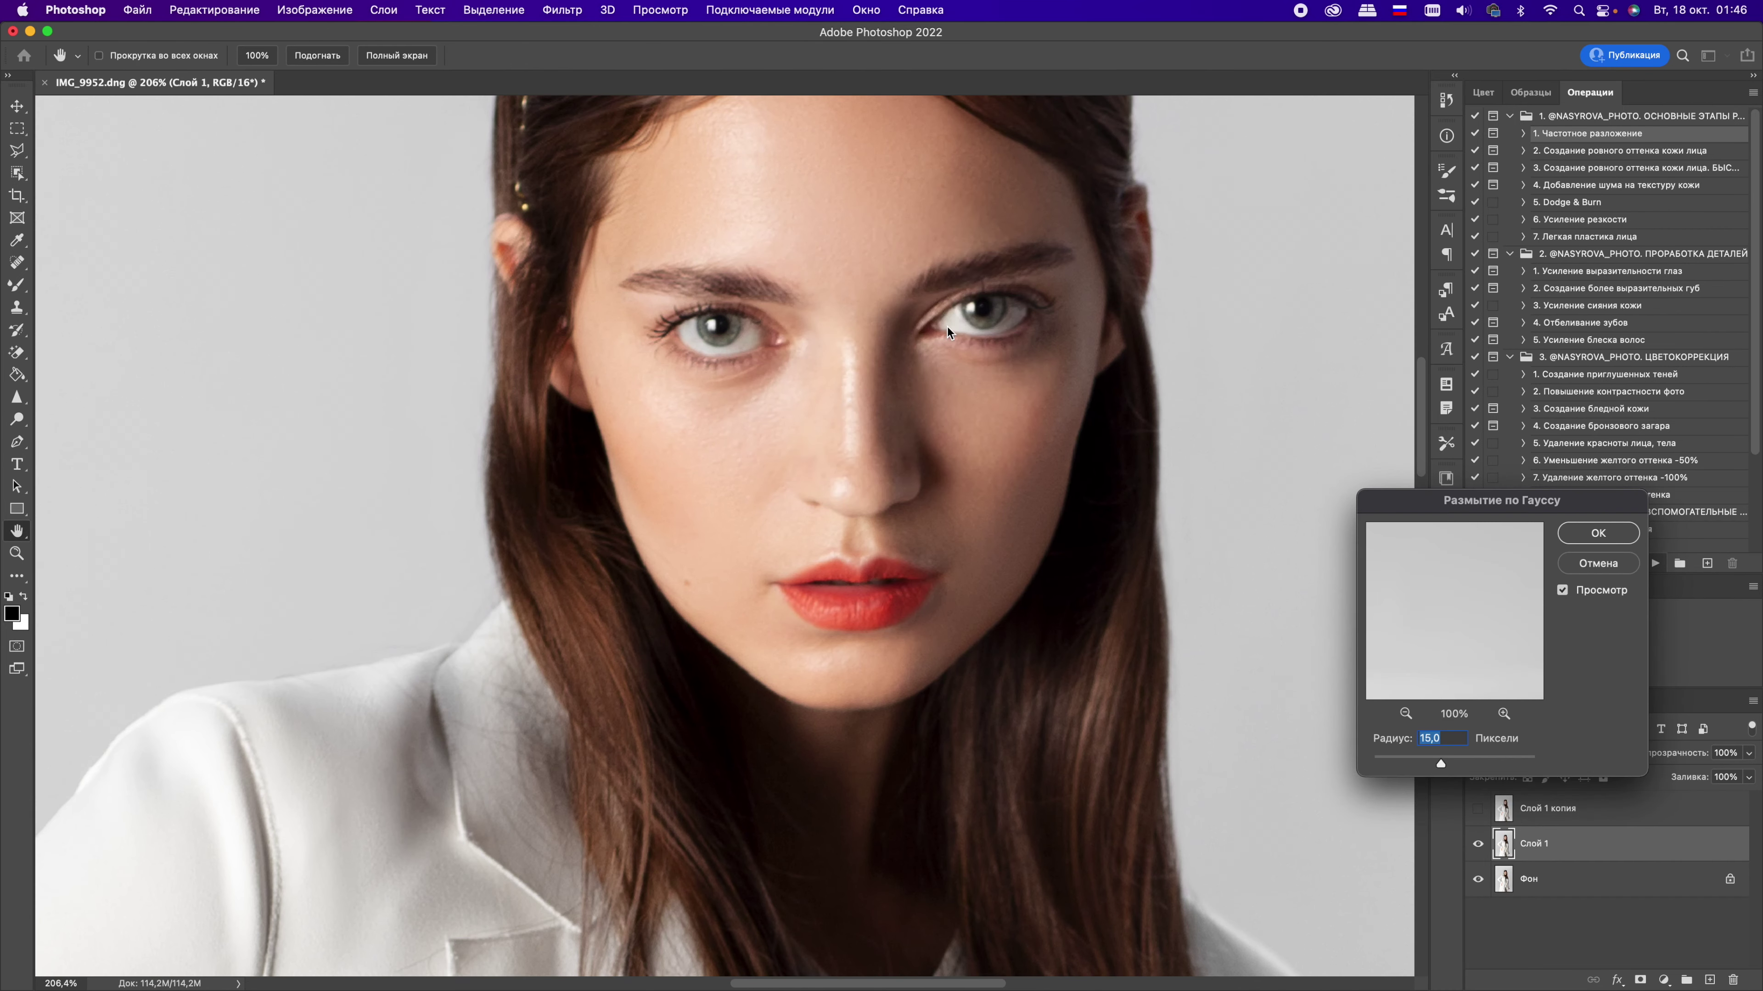
{"action": "key", "text": "Return"}
{"action": "left_click", "coordinate": [13, 311]}
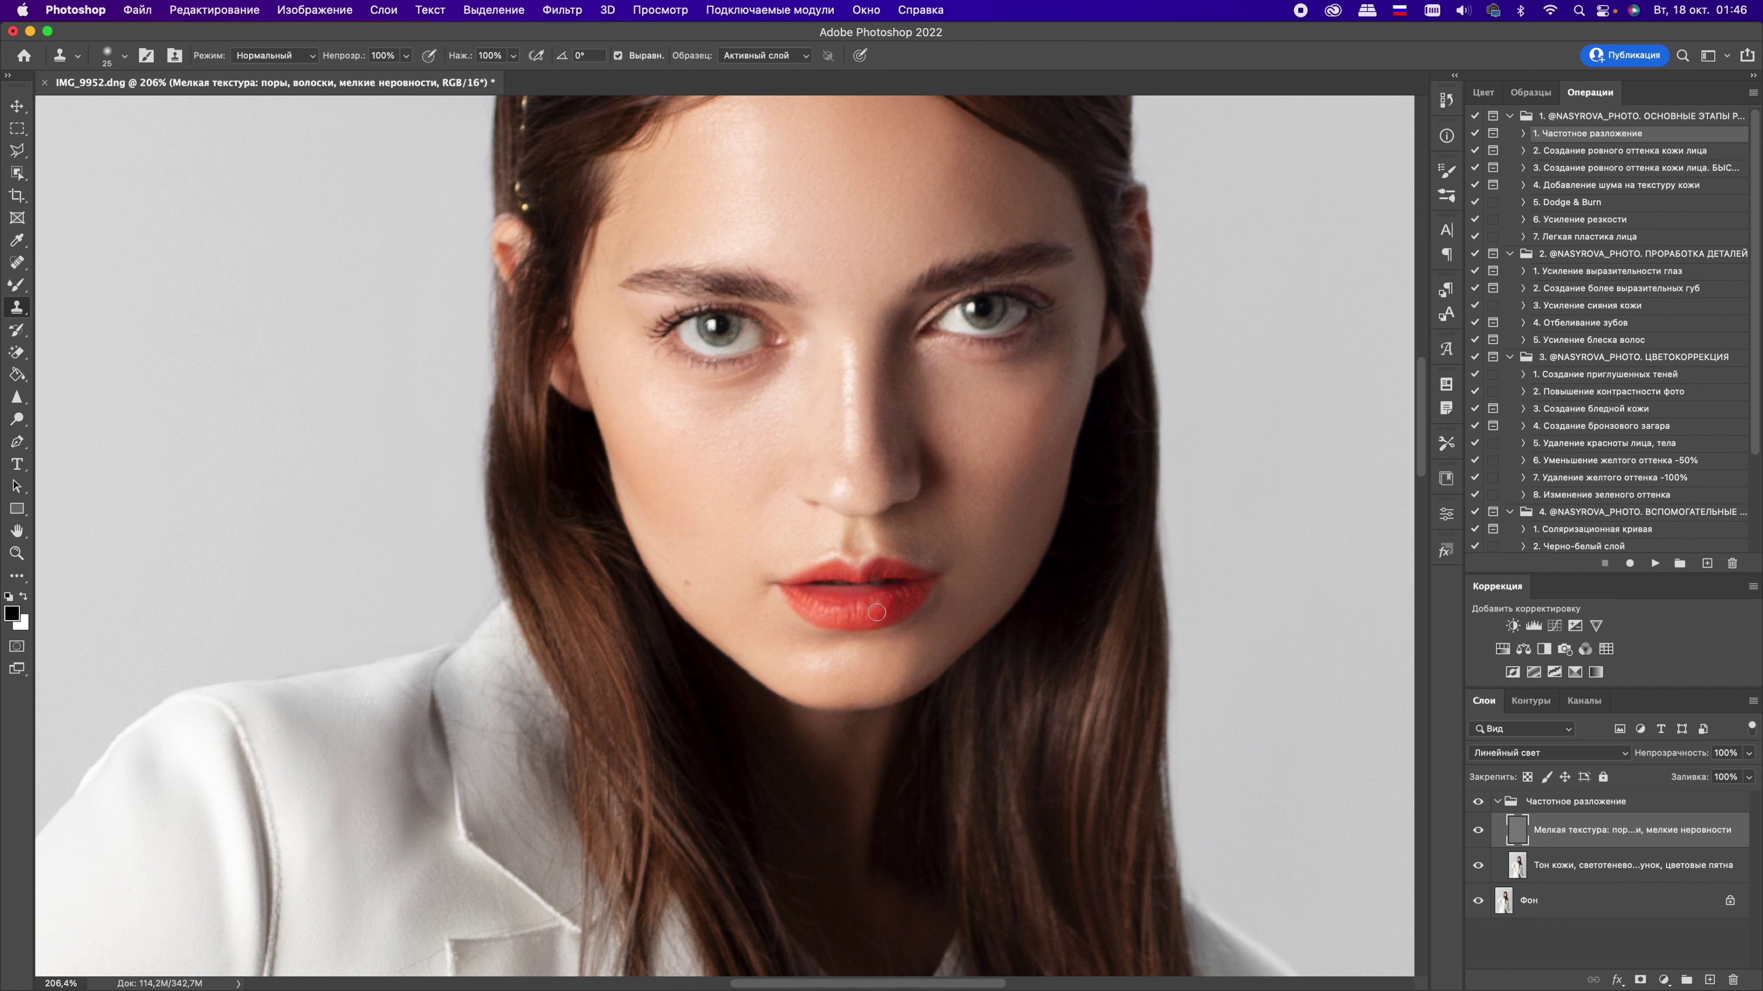
{"action": "left_click_drag", "start_coordinate": [893, 595], "coordinate": [919, 592]}
Step: Blend skin tone around the lips with the Mixer Brush on the tone layer
{"action": "left_click", "coordinate": [1527, 865]}
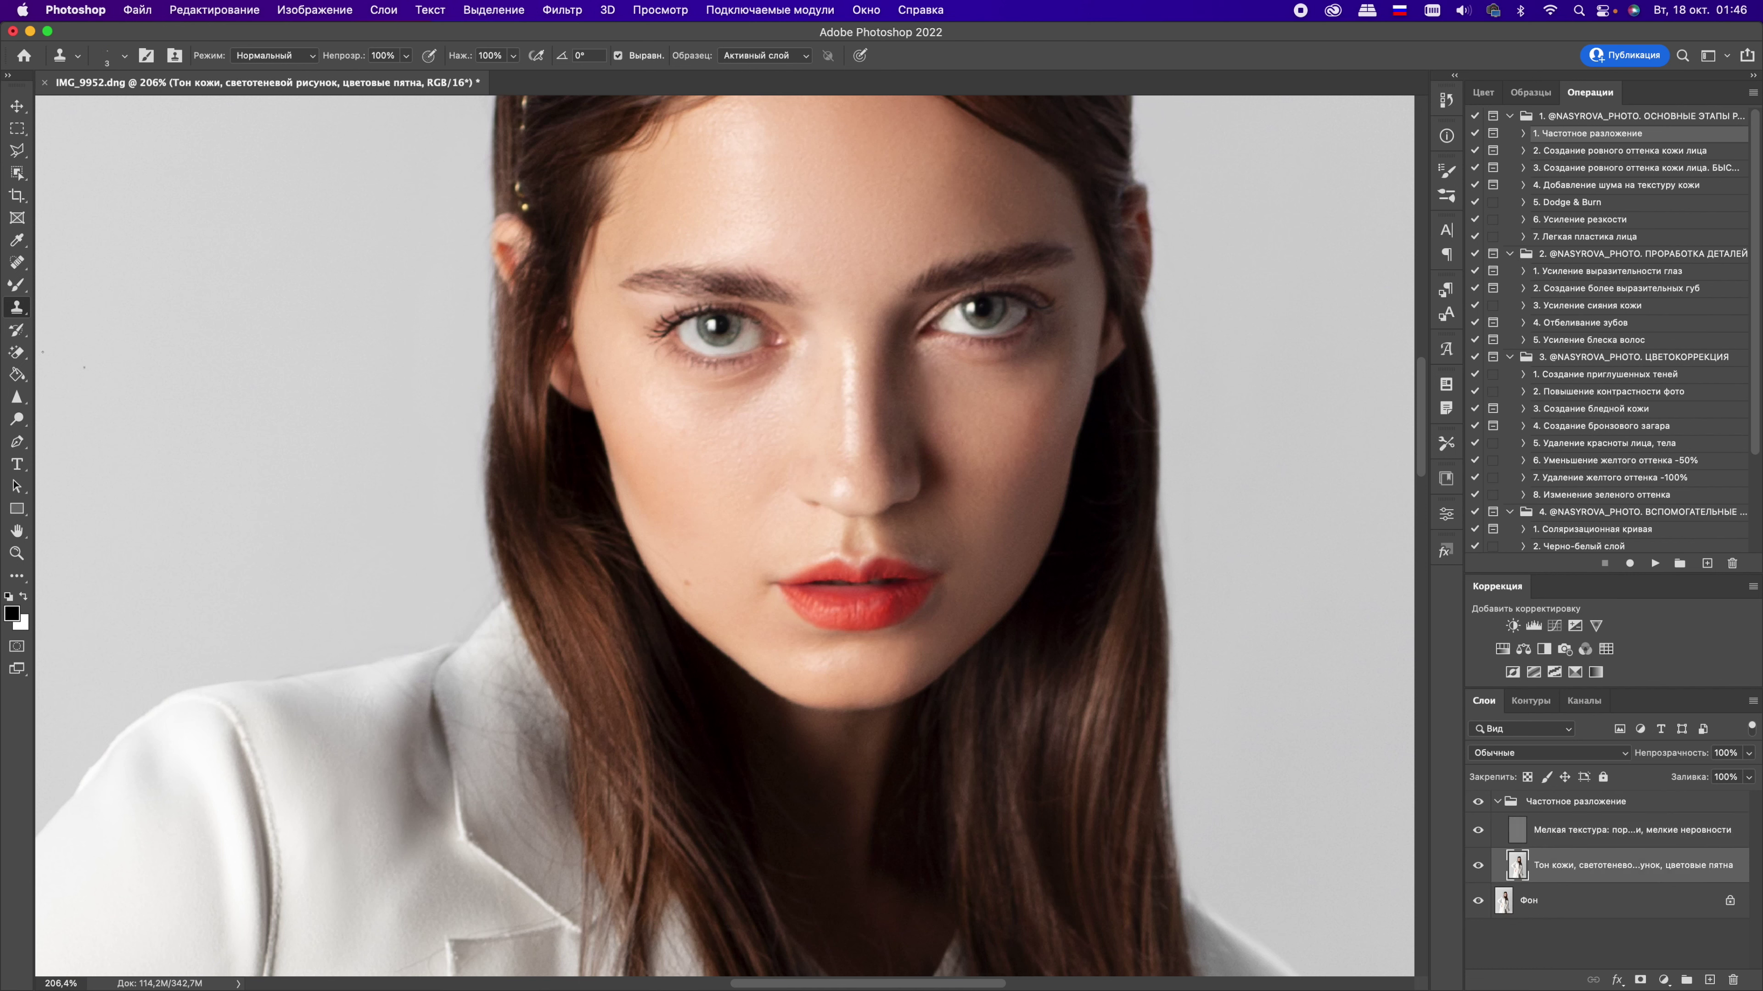
{"action": "left_click", "coordinate": [16, 285]}
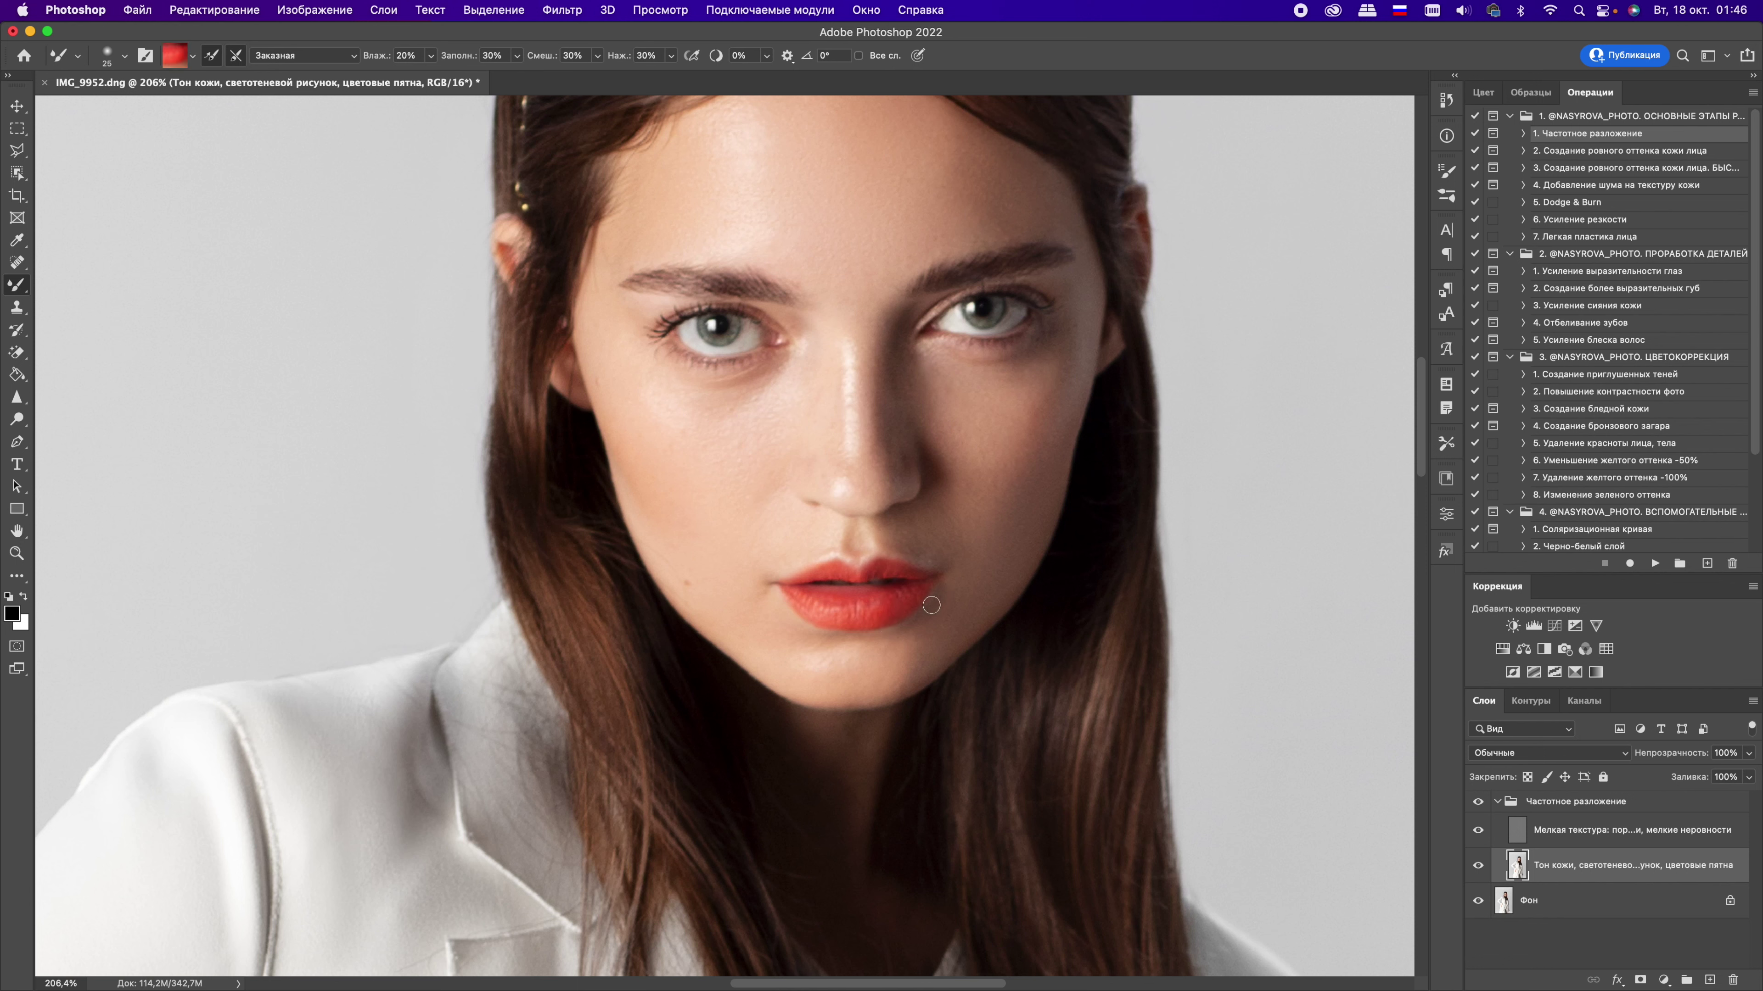
{"action": "left_click", "coordinate": [1527, 830]}
{"action": "left_click", "coordinate": [16, 307]}
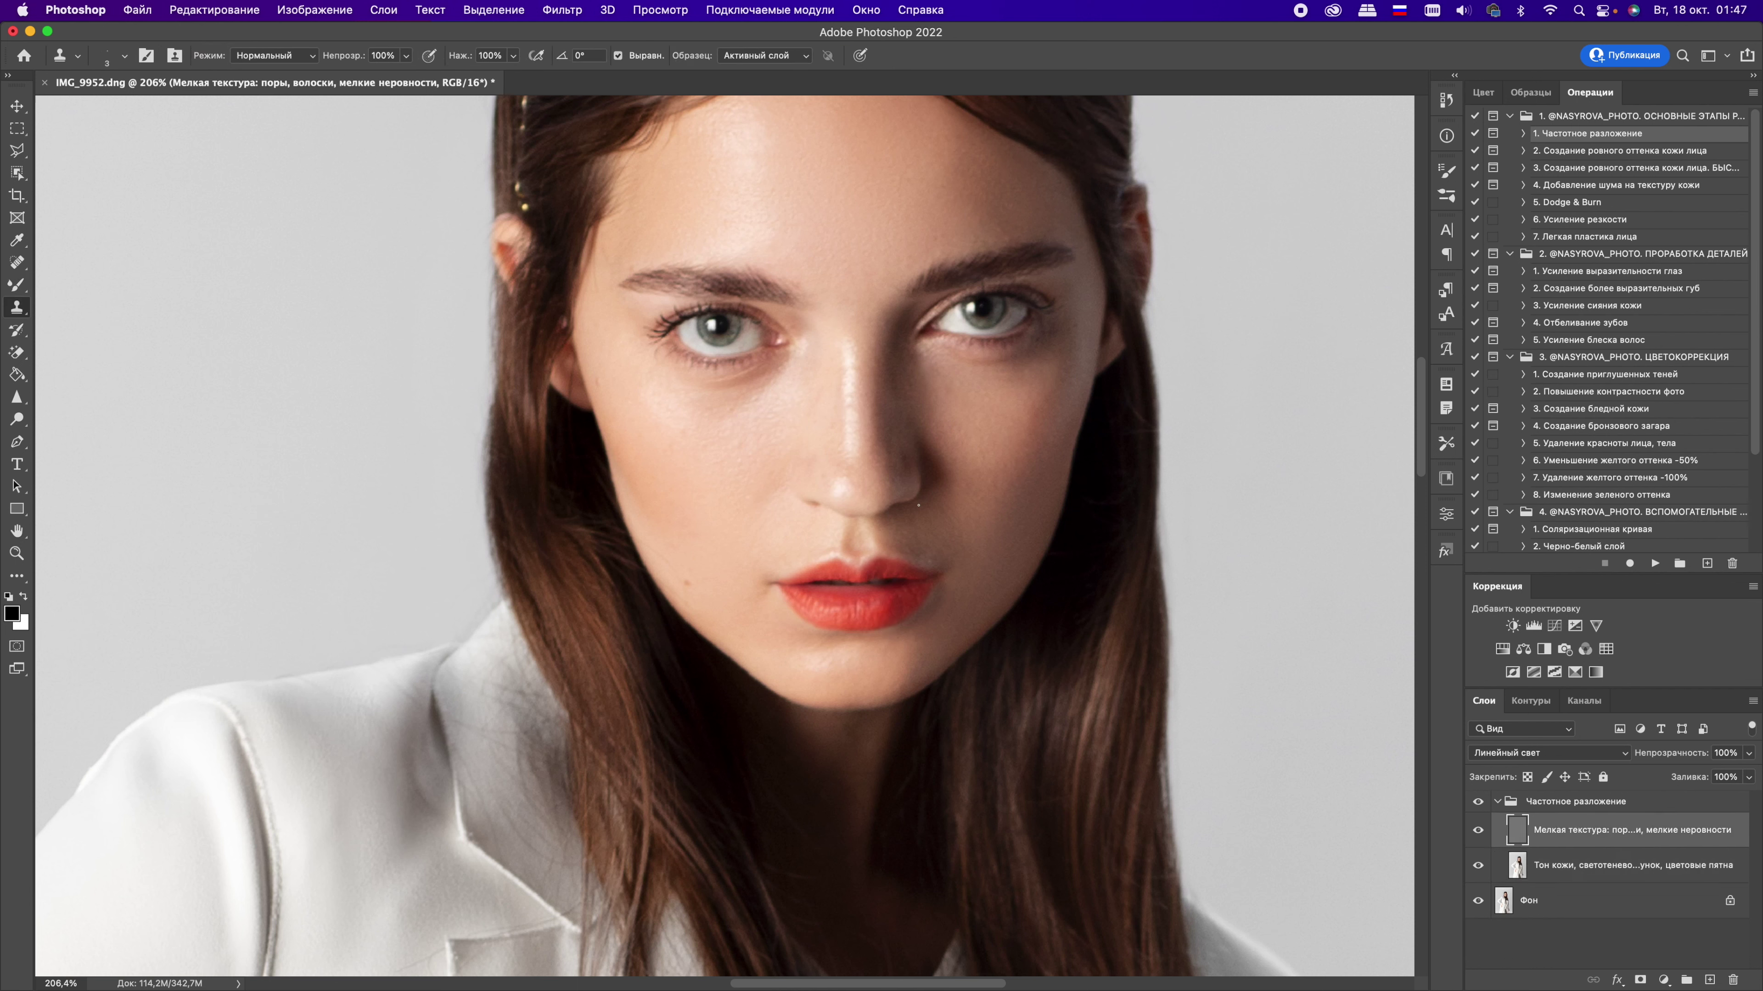
{"action": "scroll", "coordinate": [983, 717], "scroll_direction": "down", "scroll_amount": 5}
{"action": "scroll", "coordinate": [983, 717], "scroll_direction": "up", "scroll_amount": 8}
{"action": "key", "text": "alt+bracketleft"}
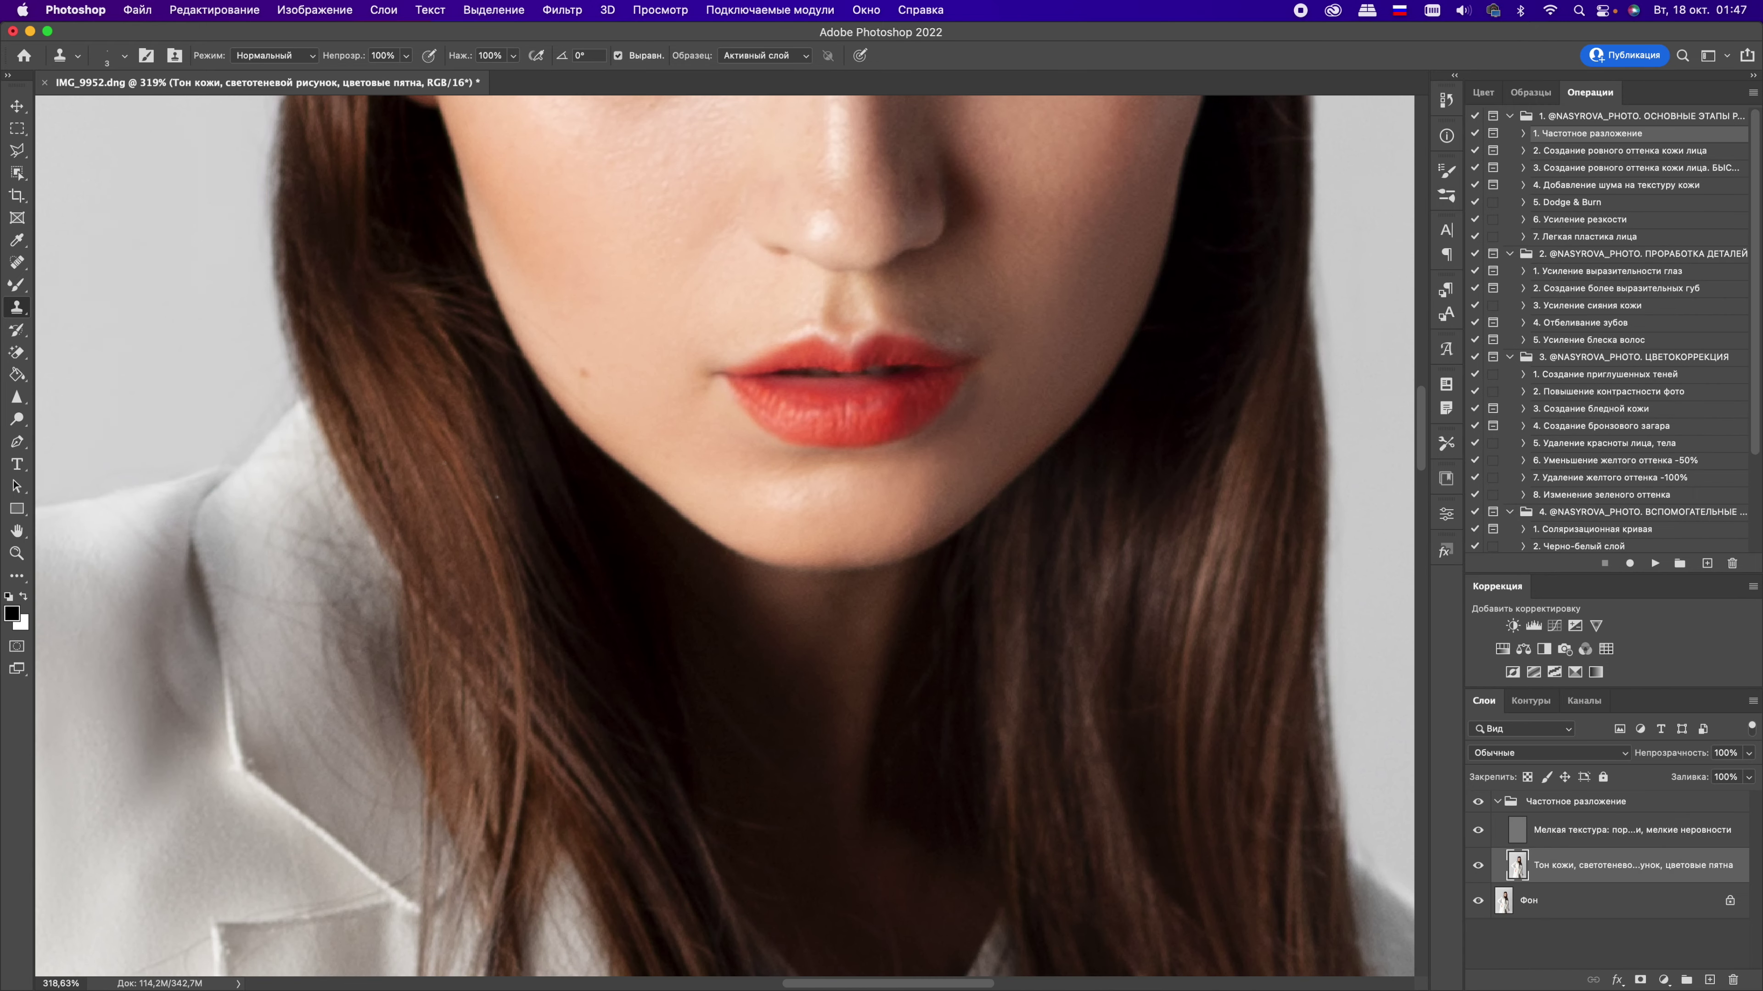
{"action": "key", "text": "b"}
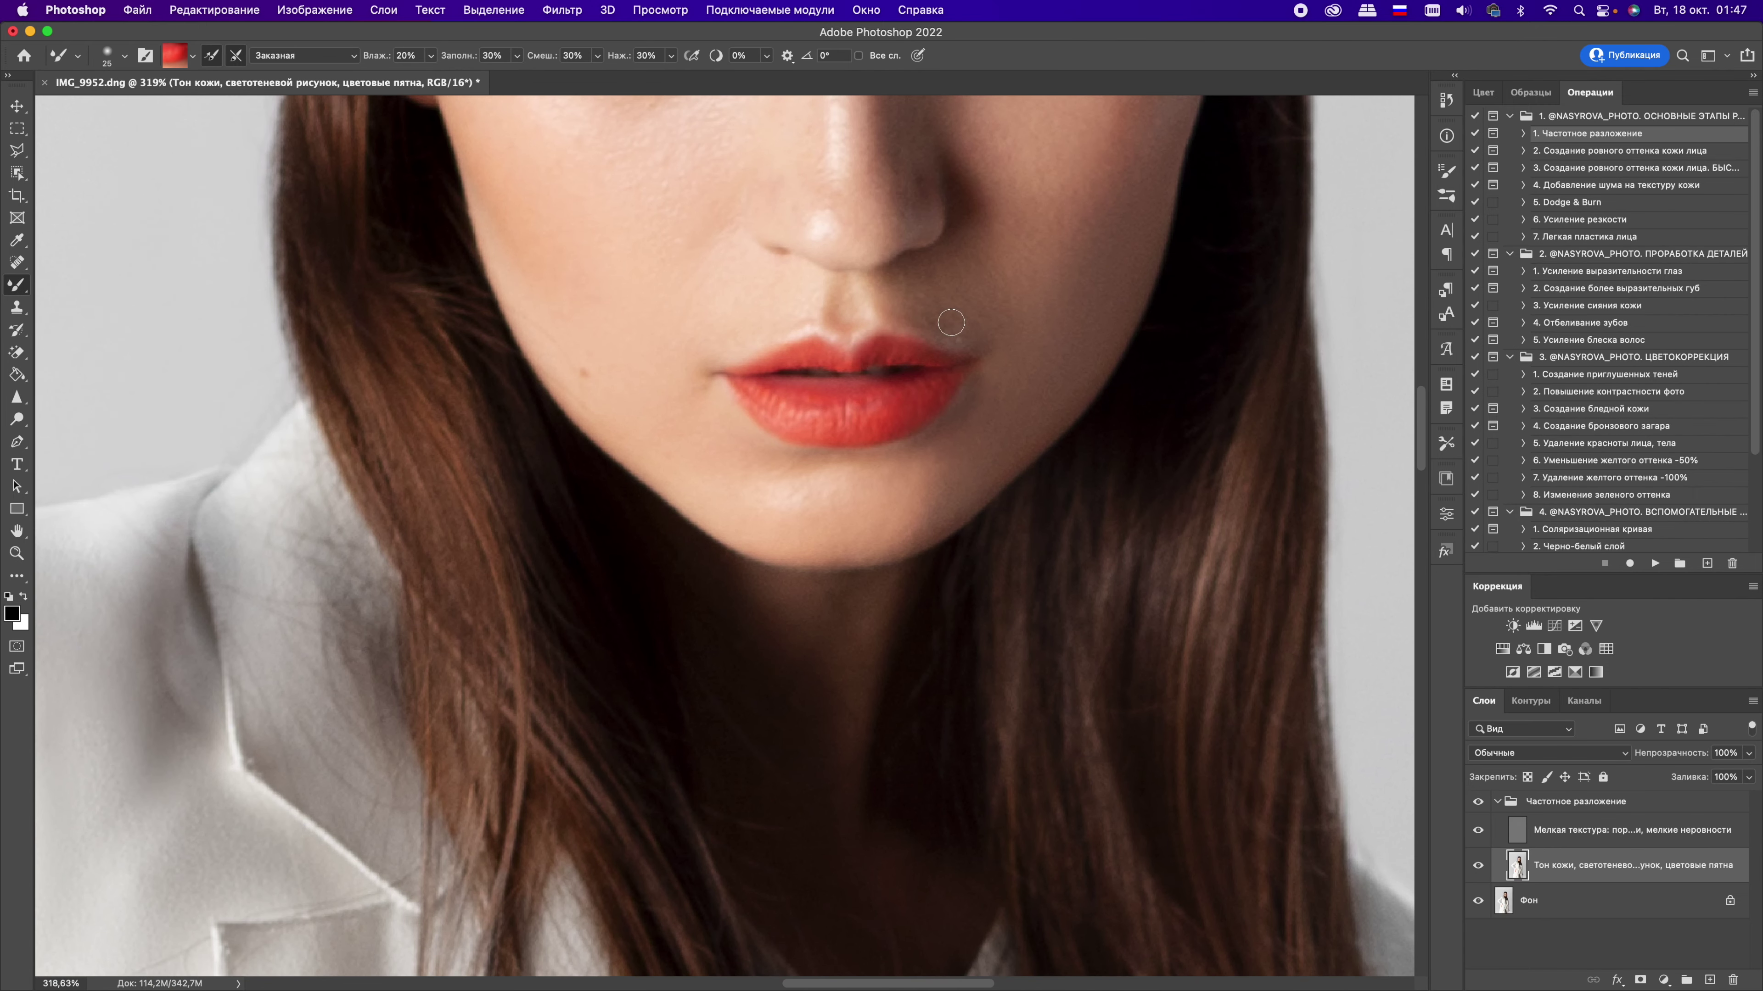
Step: Add a mask to the frequency-separation group for painting
{"action": "left_click", "coordinate": [1575, 802]}
{"action": "left_click", "coordinate": [1639, 979]}
{"action": "key", "text": "shift+b"}
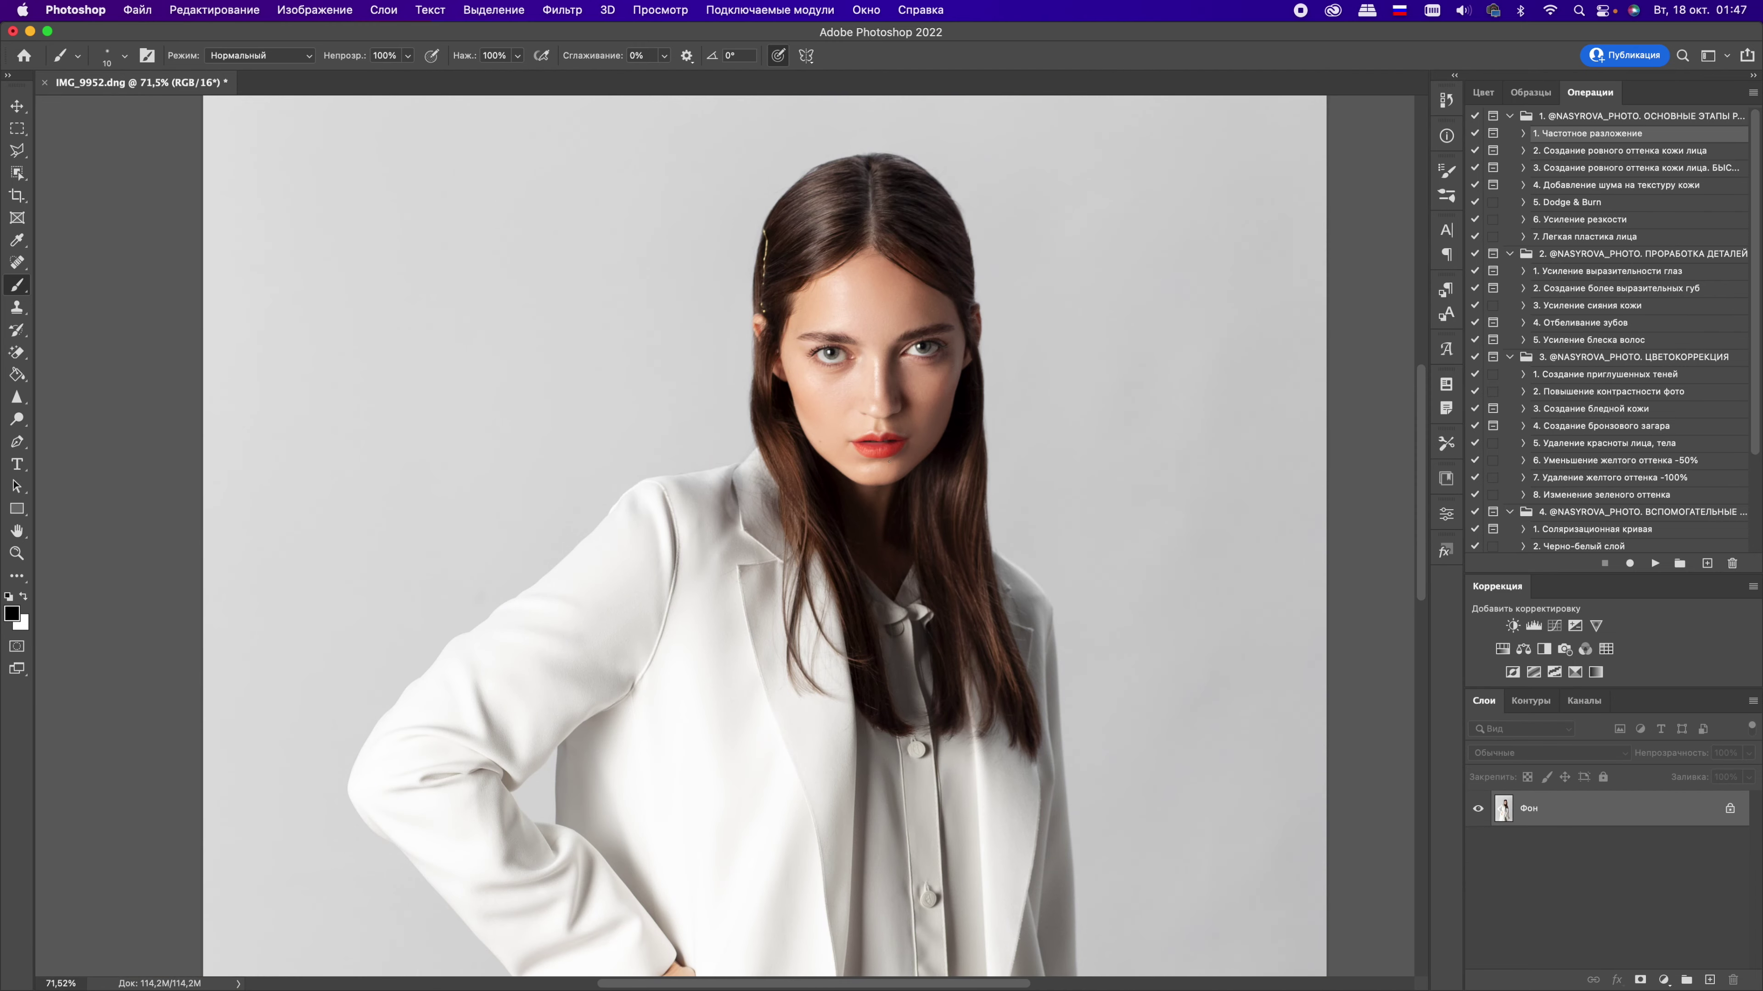
{"action": "key", "text": "super+0"}
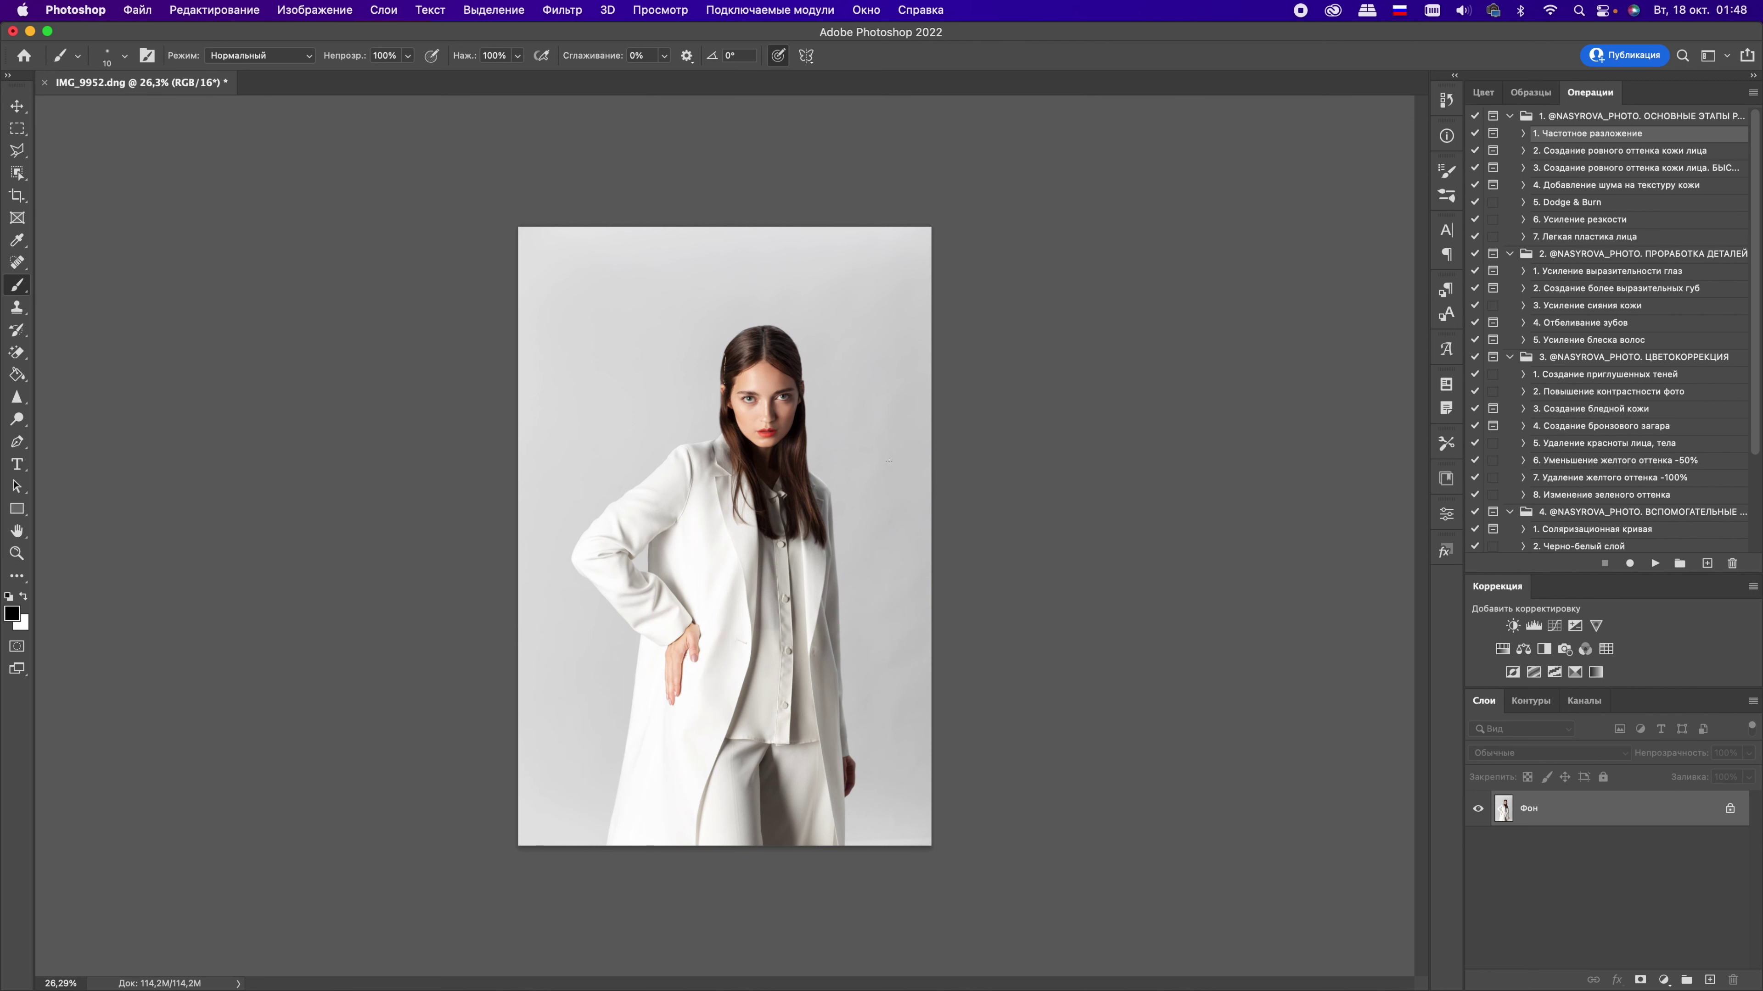
{"action": "scroll", "coordinate": [888, 462], "scroll_direction": "up", "scroll_amount": 3}
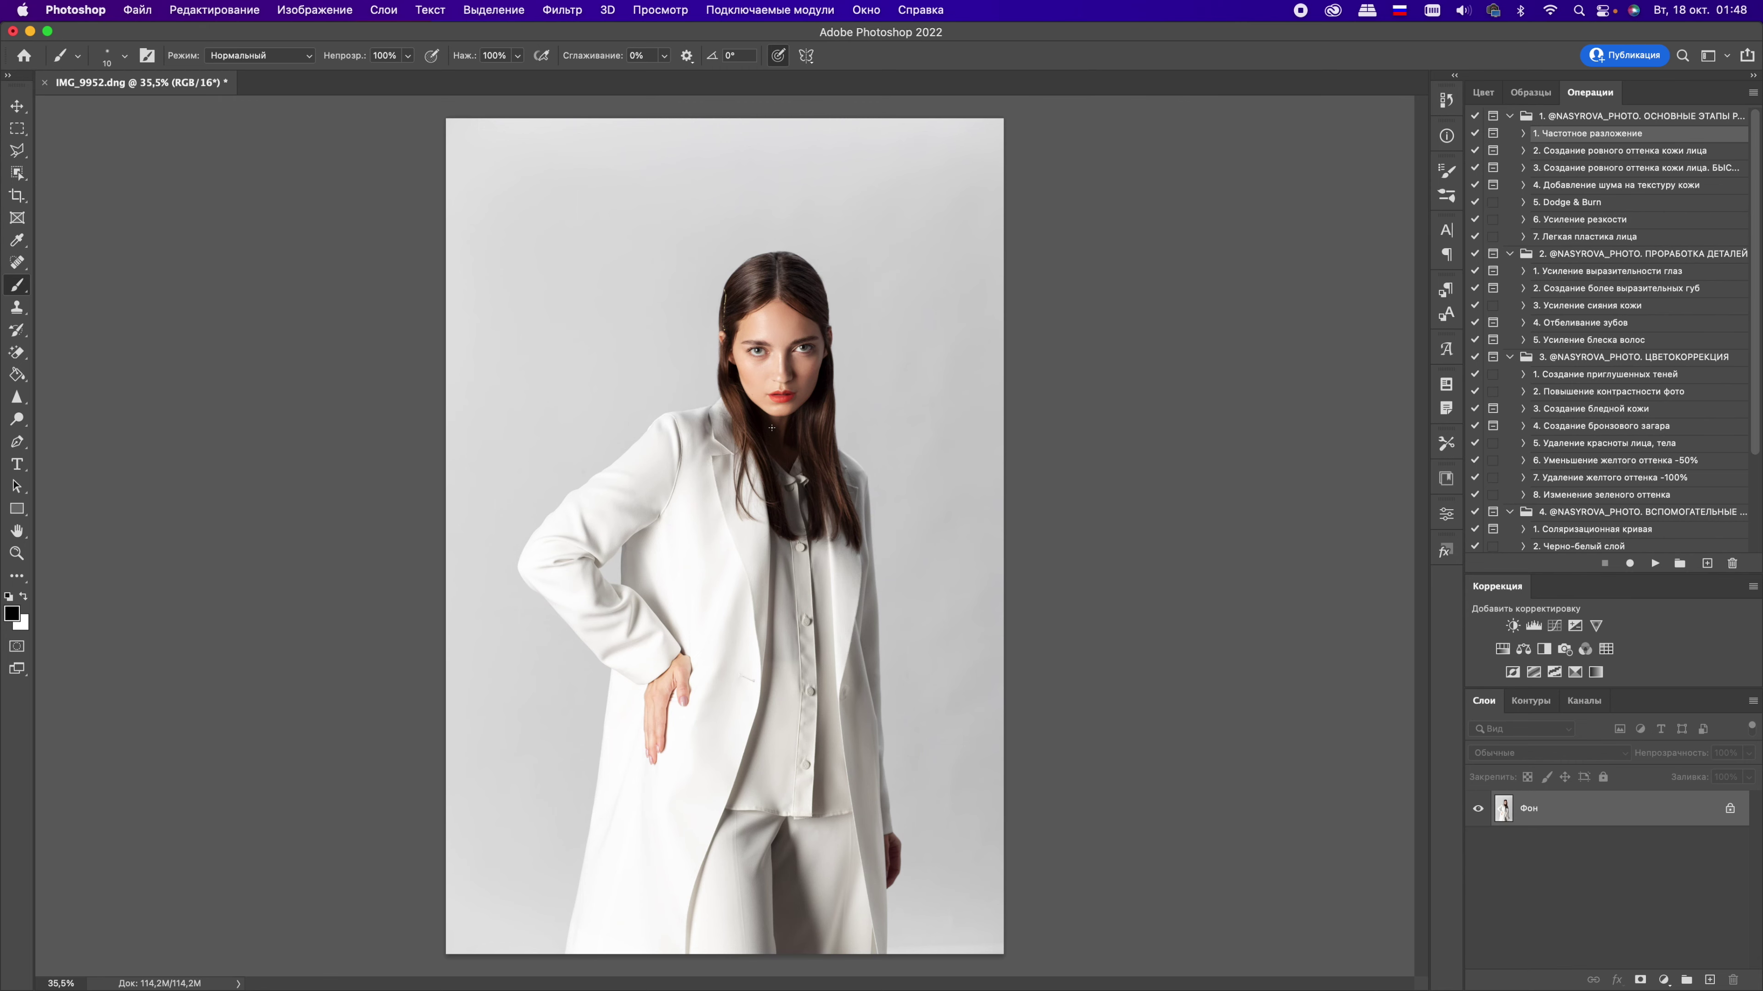
{"action": "scroll", "coordinate": [782, 338], "scroll_direction": "up", "scroll_amount": 5}
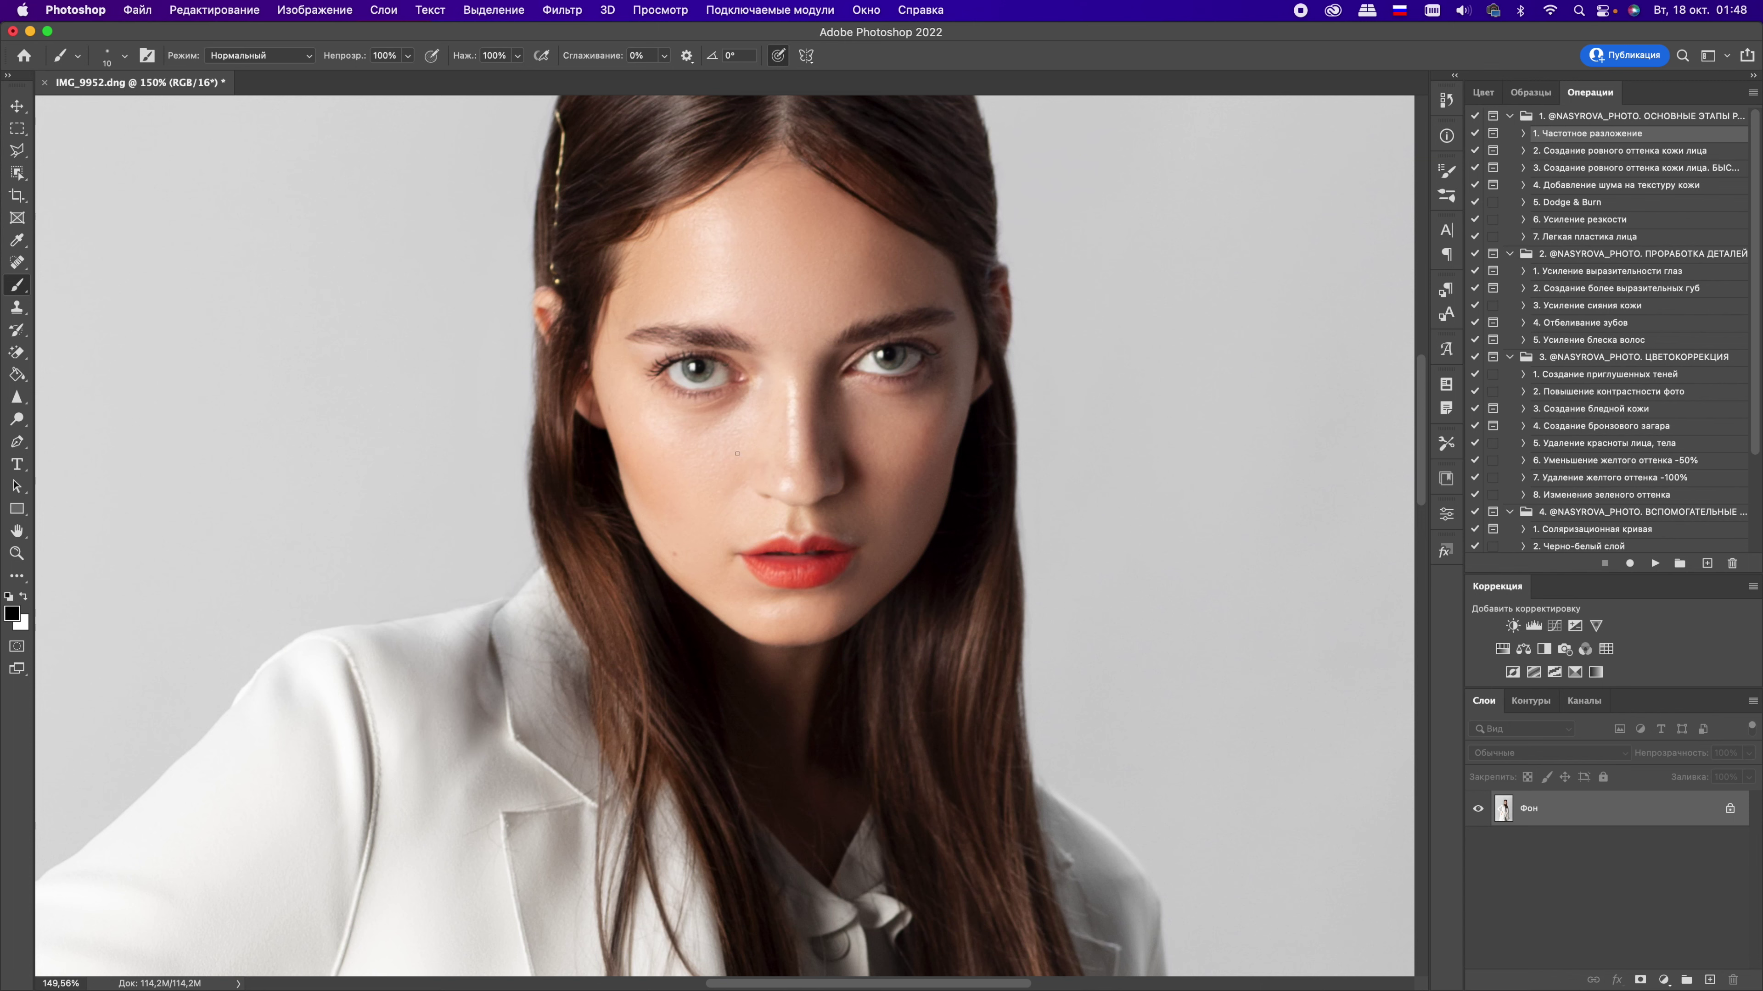
{"action": "scroll", "coordinate": [730, 404], "scroll_direction": "down", "scroll_amount": 3}
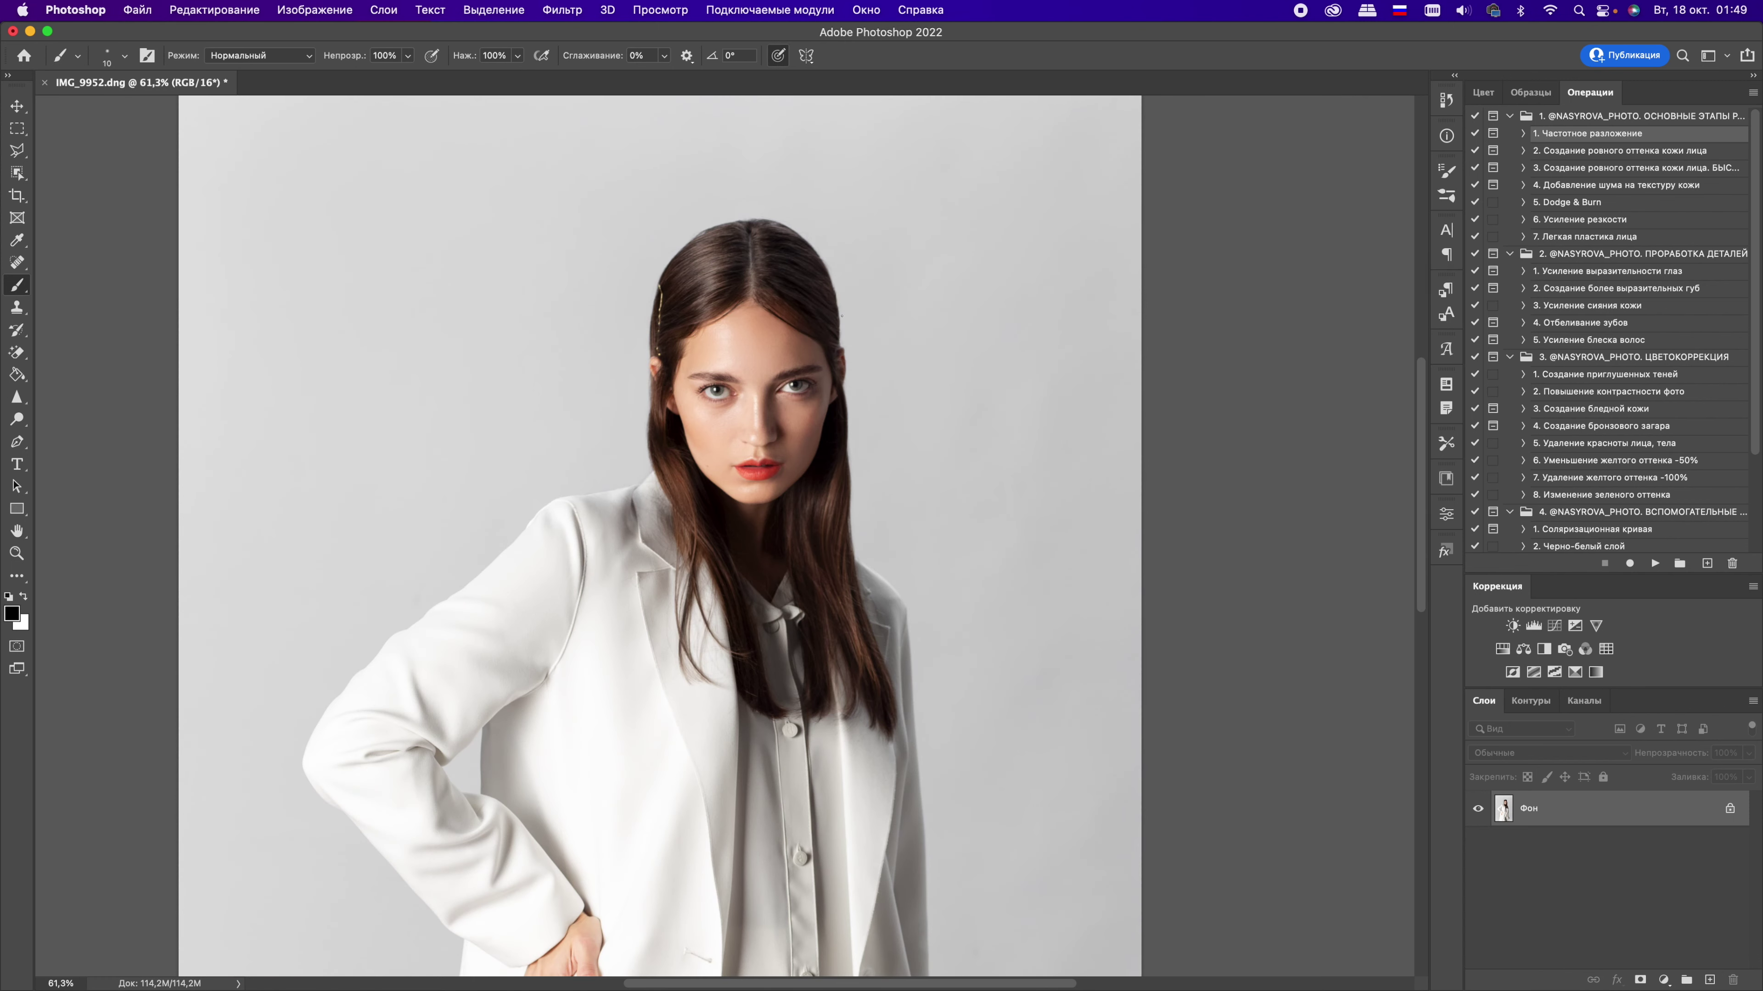
{"action": "scroll", "coordinate": [842, 316], "scroll_direction": "up", "scroll_amount": 2}
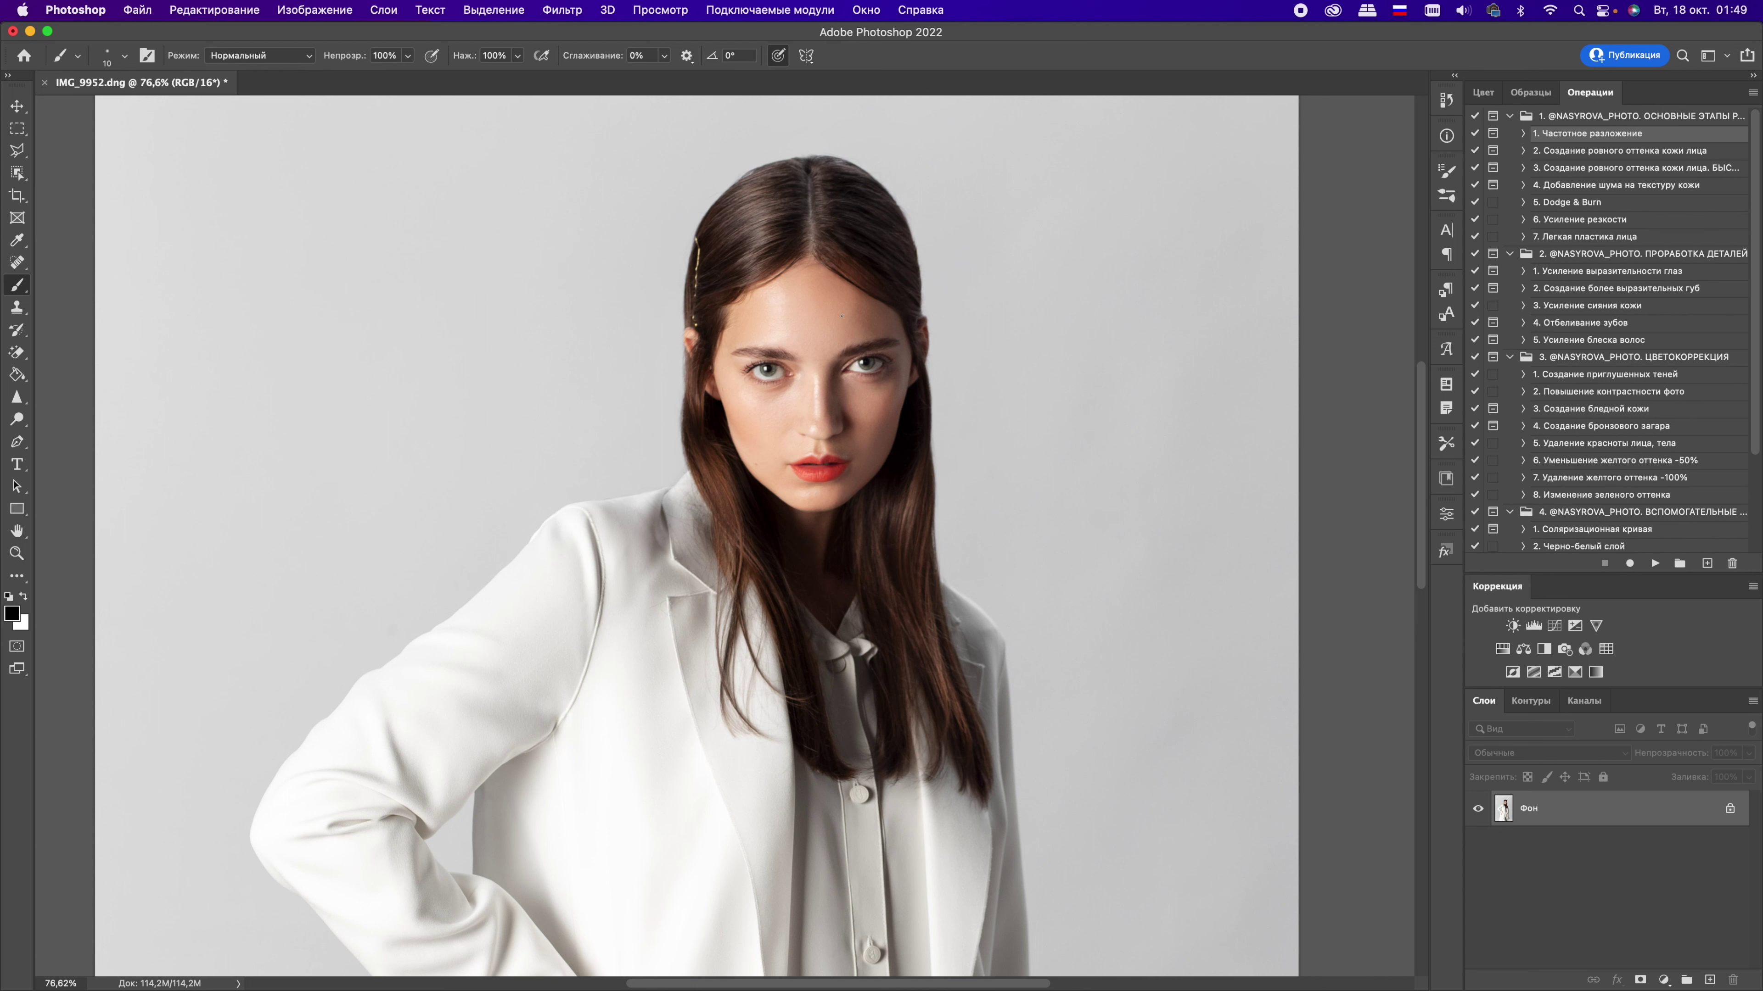
{"action": "scroll", "coordinate": [842, 316], "scroll_direction": "right", "scroll_amount": 3}
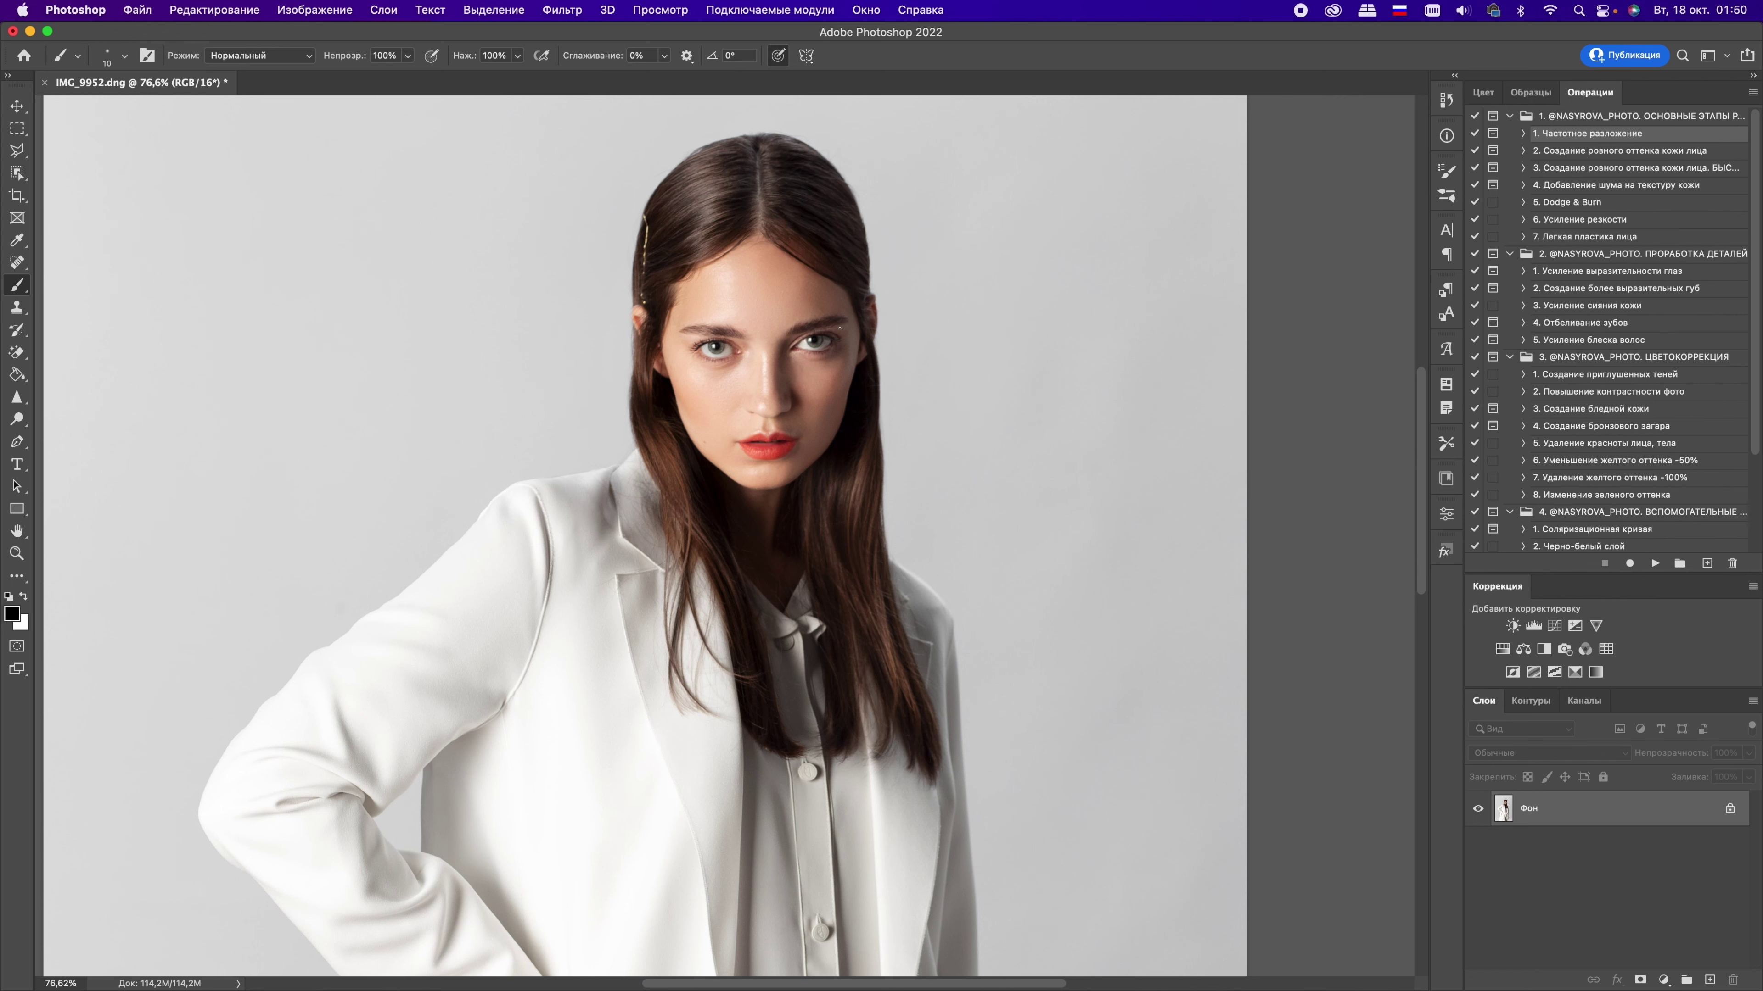
{"action": "scroll", "coordinate": [1079, 546], "scroll_direction": "left", "scroll_amount": 5}
{"action": "scroll", "coordinate": [1080, 546], "scroll_direction": "up", "scroll_amount": 3}
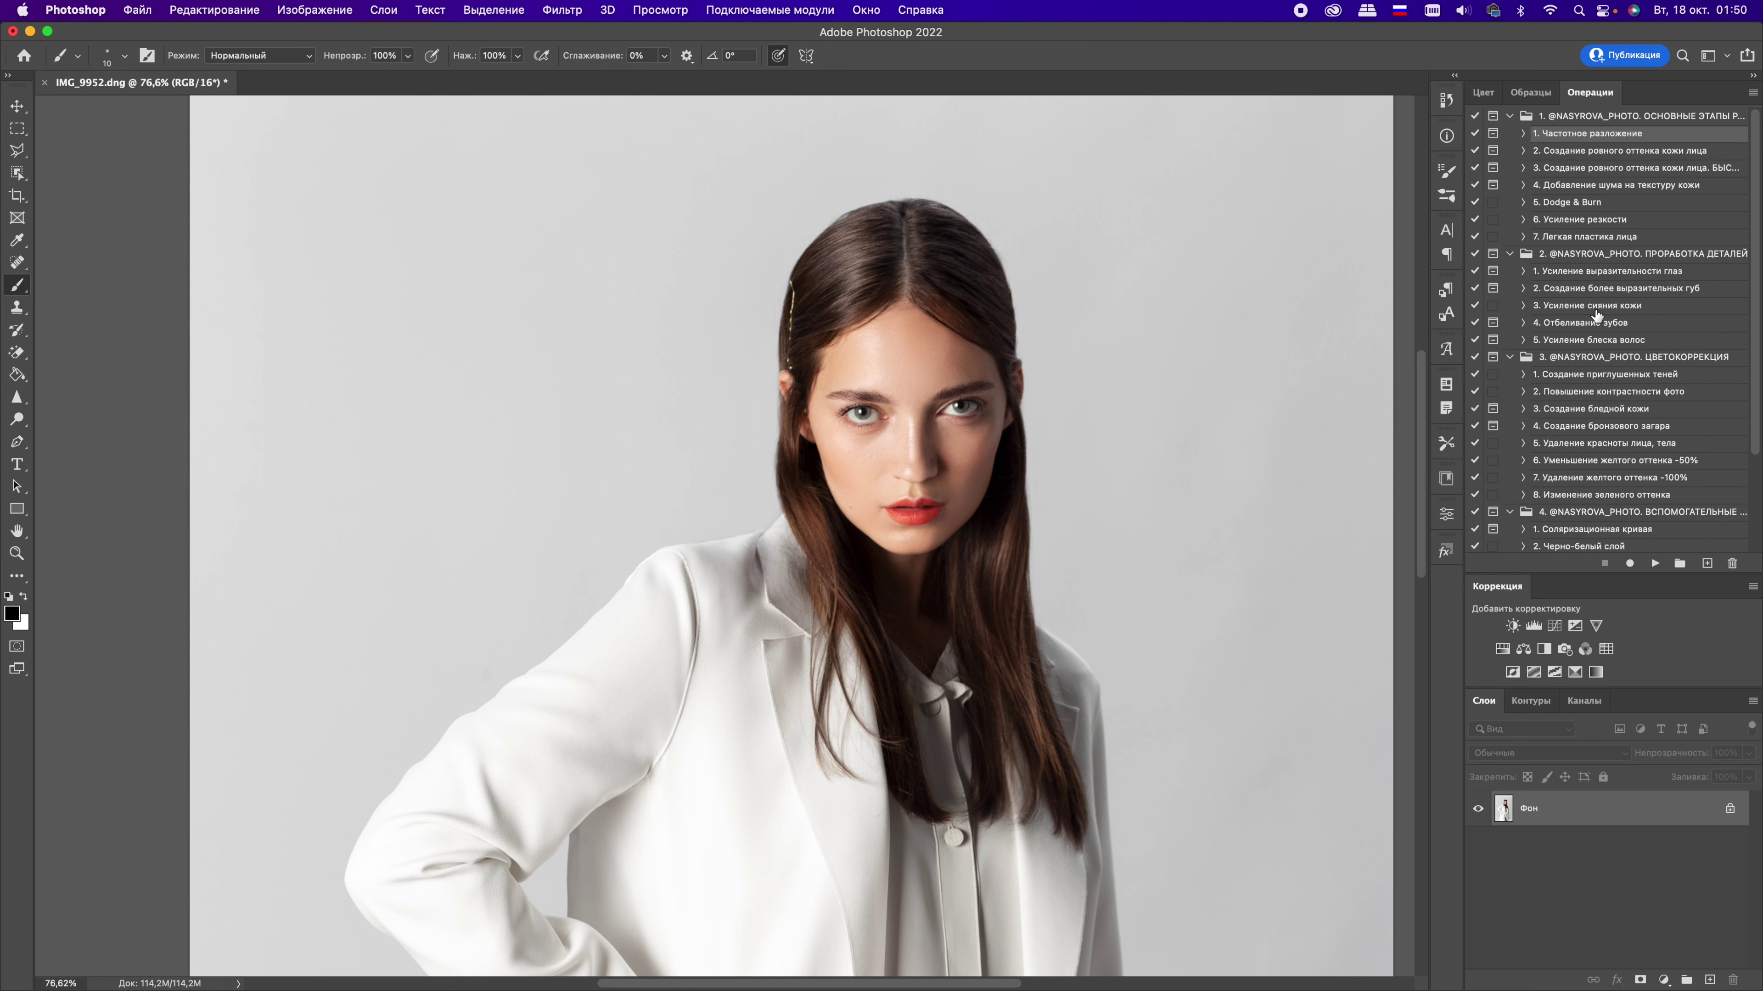
Step: Play 'Усиление сияния кожи', compare the glow, and stamp all layers into one
{"action": "left_click", "coordinate": [1596, 307]}
{"action": "left_click", "coordinate": [1654, 563]}
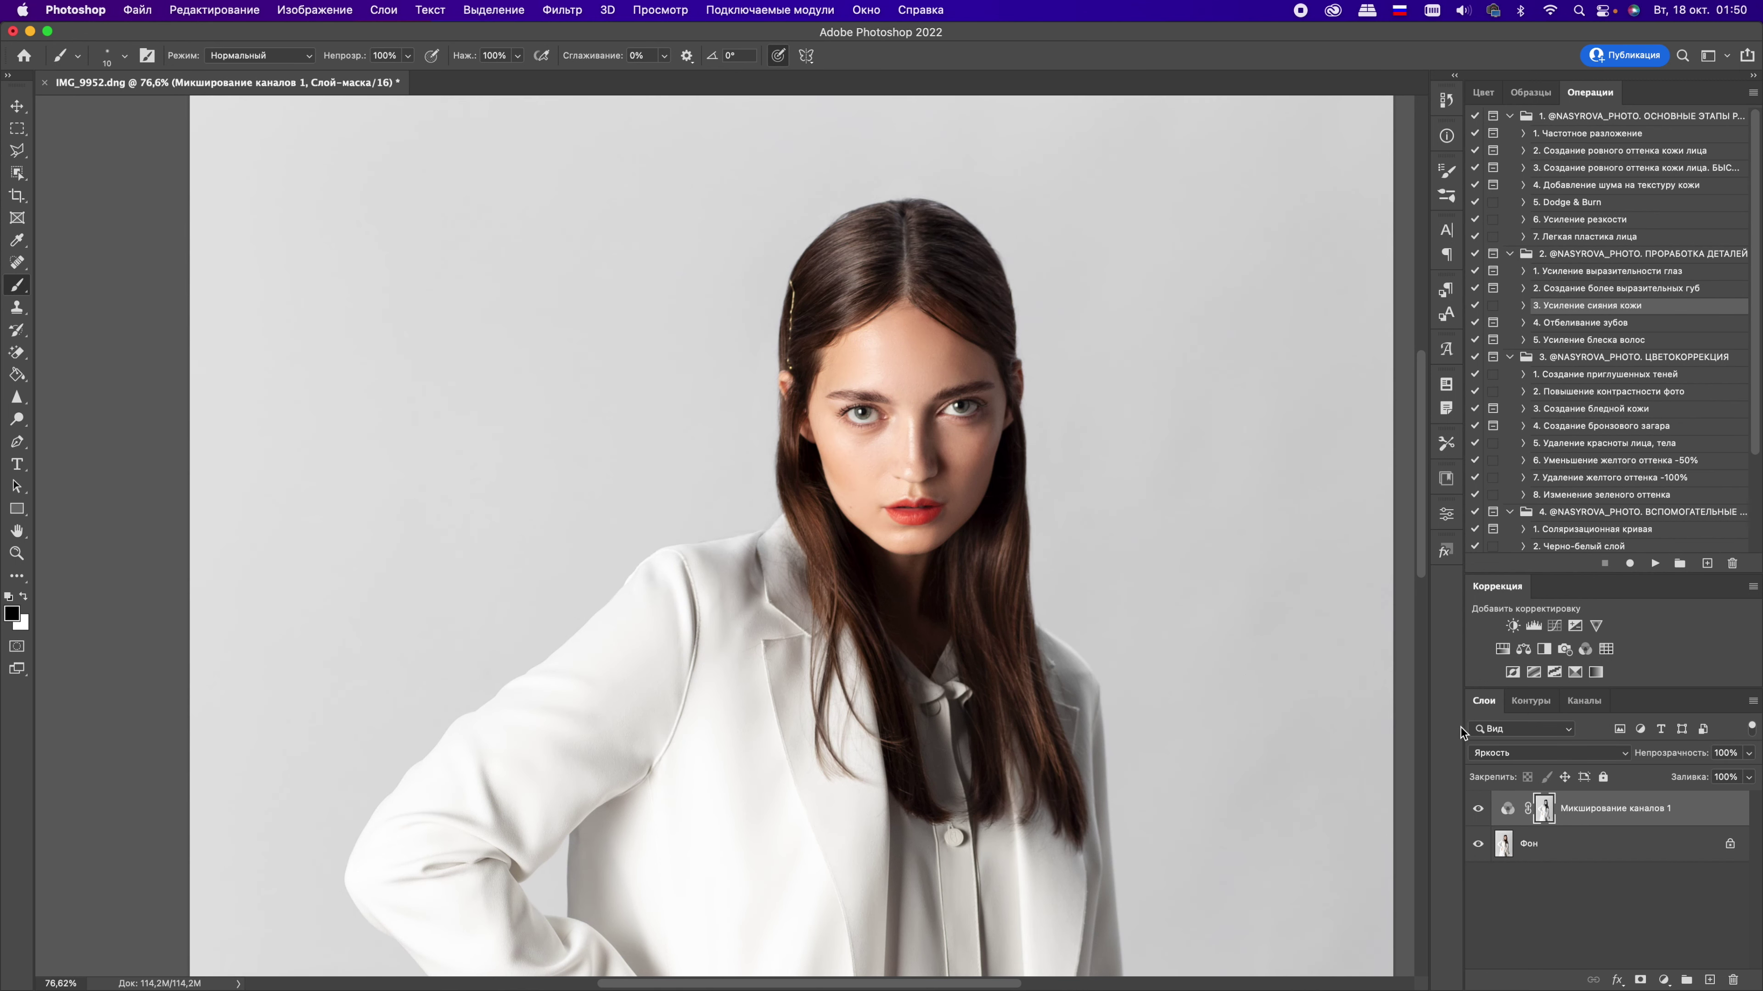
{"action": "left_click", "coordinate": [1478, 809]}
{"action": "key", "text": "ctrl+alt+shift+e"}
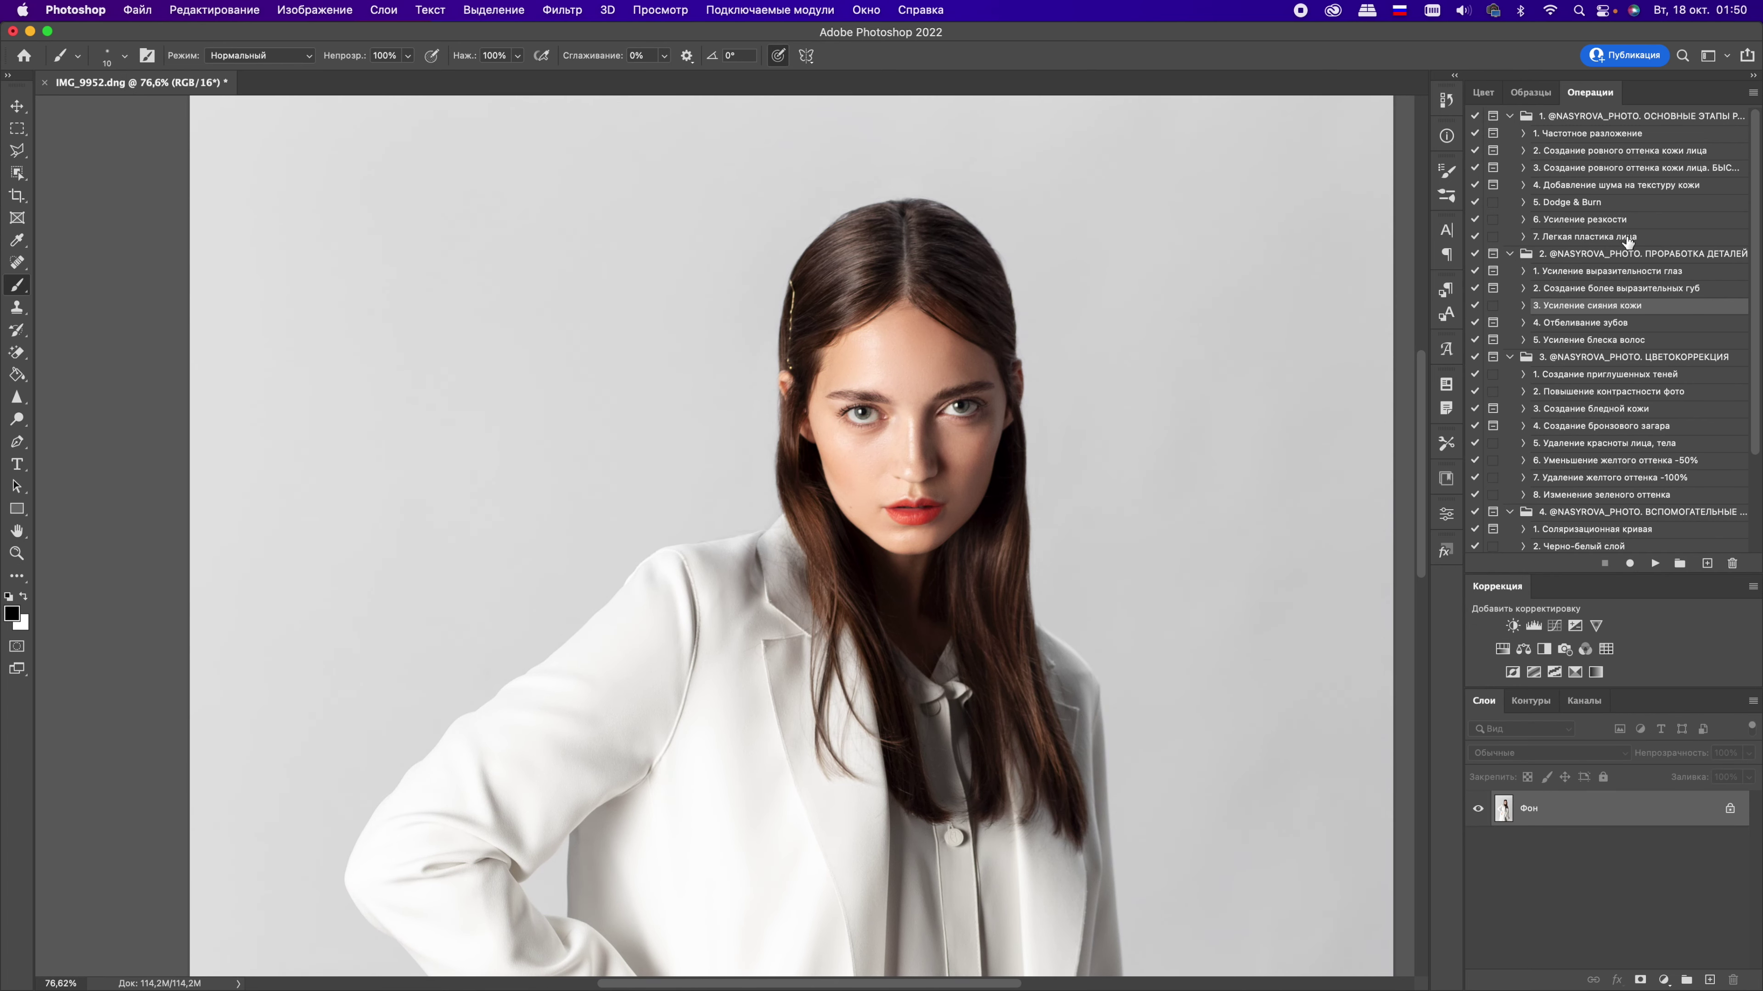
Step: Play 'Усиление резкости', invert the light sharpening mask, and target the strong mask
{"action": "left_click", "coordinate": [1627, 221]}
{"action": "left_click", "coordinate": [1654, 563]}
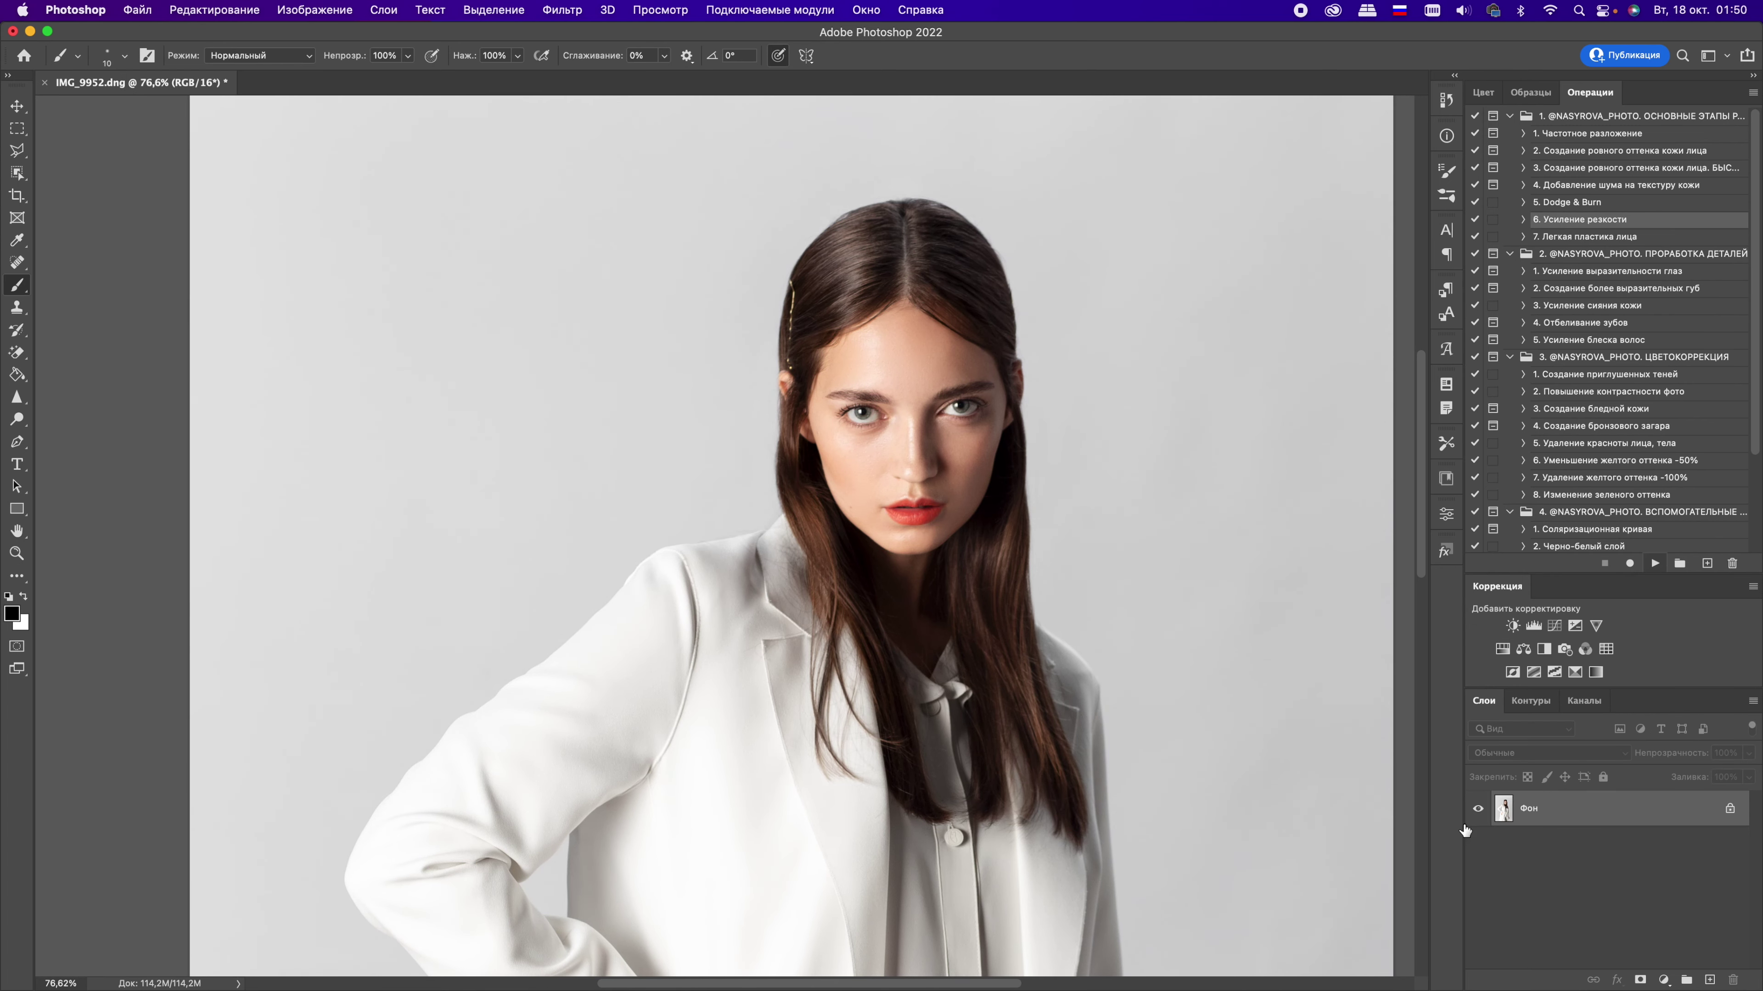
{"action": "key", "text": "ctrl+i"}
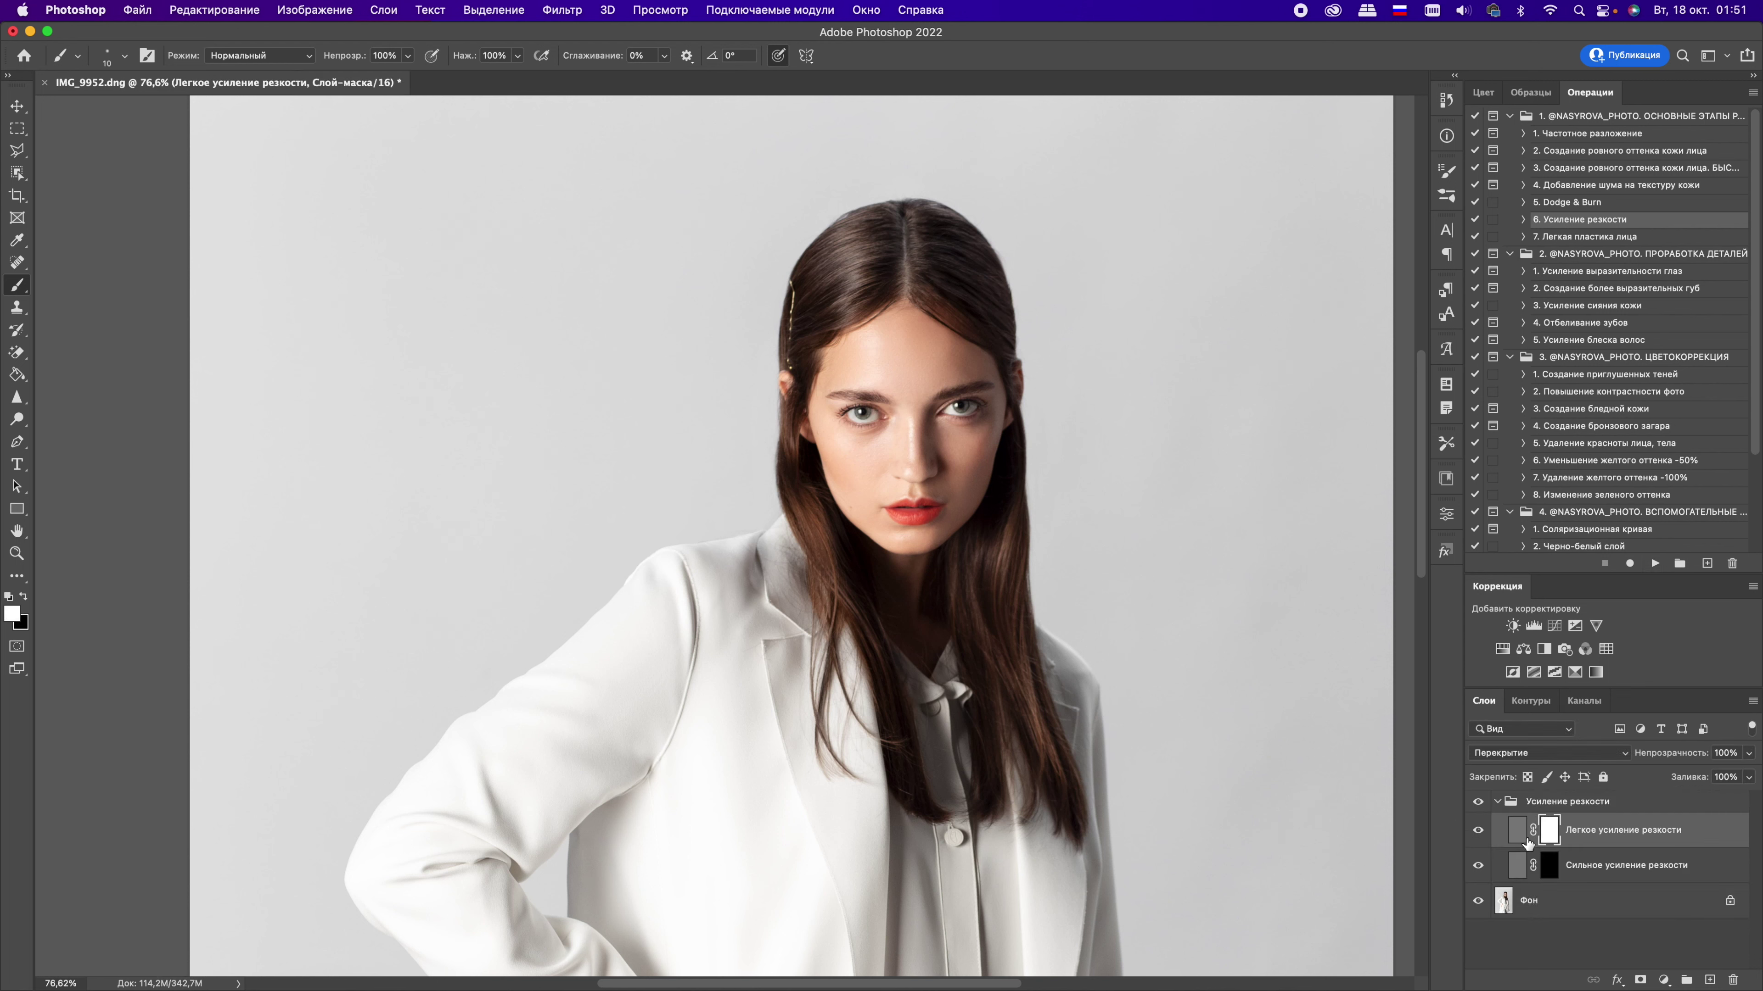
{"action": "left_click", "coordinate": [1541, 868]}
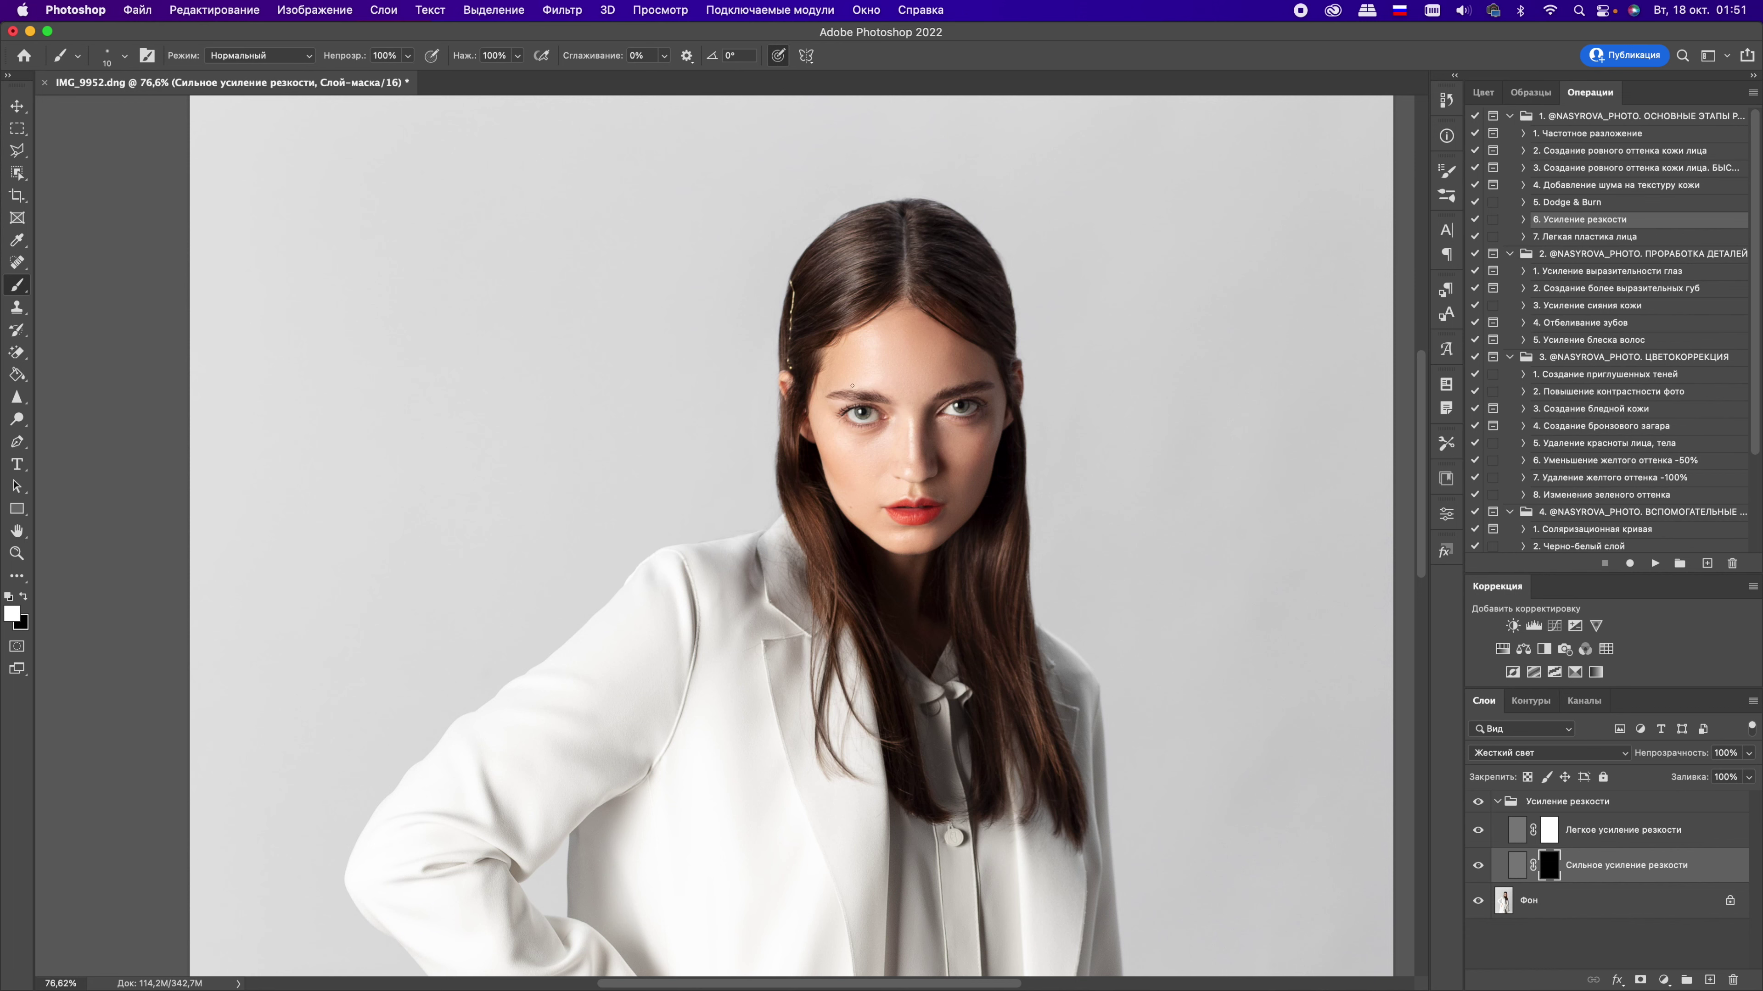
Step: Paint strong sharpening along the coat edge and the sleeve and arm outline
{"action": "key", "text": "bracketright"}
{"action": "key", "text": "bracketright"}
{"action": "key", "text": "bracketright"}
{"action": "key", "text": "bracketright"}
{"action": "key", "text": "bracketright"}
{"action": "key", "text": "bracketright"}
{"action": "key", "text": "super+0"}
{"action": "key", "text": "bracketleft"}
{"action": "key", "text": "bracketleft"}
{"action": "key", "text": "bracketright"}
{"action": "key", "text": "bracketright"}
{"action": "key", "text": "bracketright"}
{"action": "left_click_drag", "start_coordinate": [682, 631], "coordinate": [639, 931]}
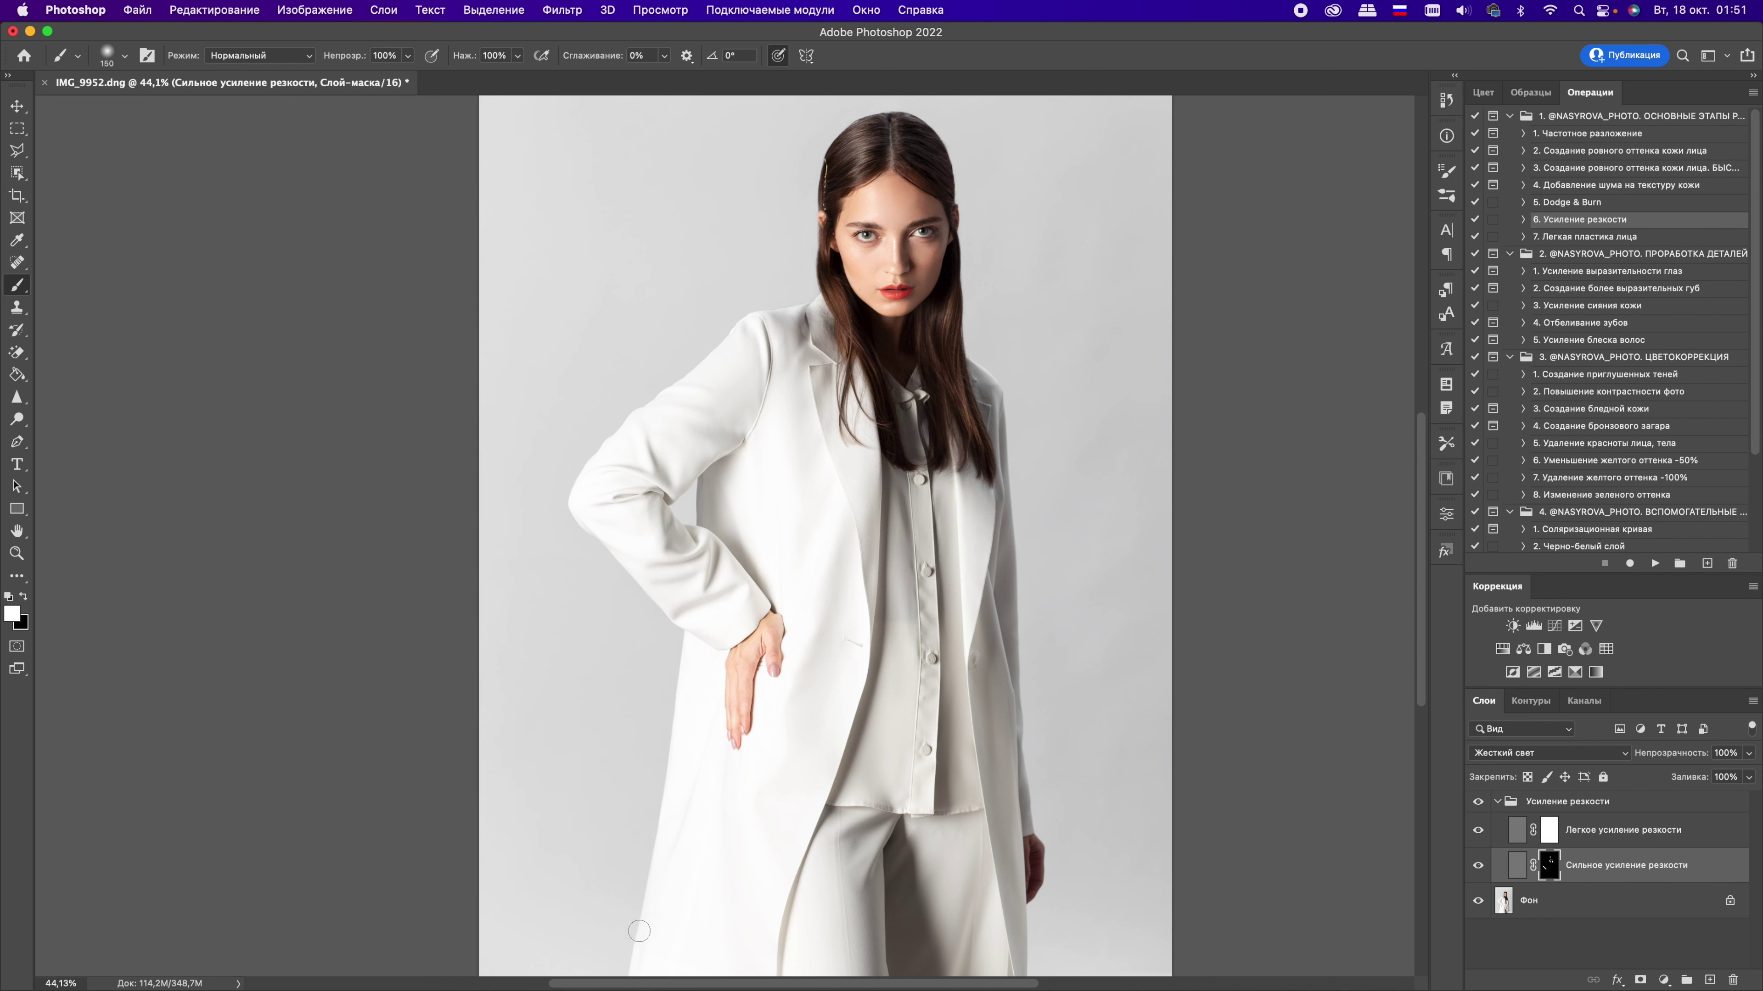
{"action": "mouse_move", "coordinate": [581, 479]}
{"action": "left_mouse_down"}
{"action": "mouse_move", "coordinate": [745, 322]}
{"action": "mouse_move", "coordinate": [803, 303]}
{"action": "left_mouse_up"}
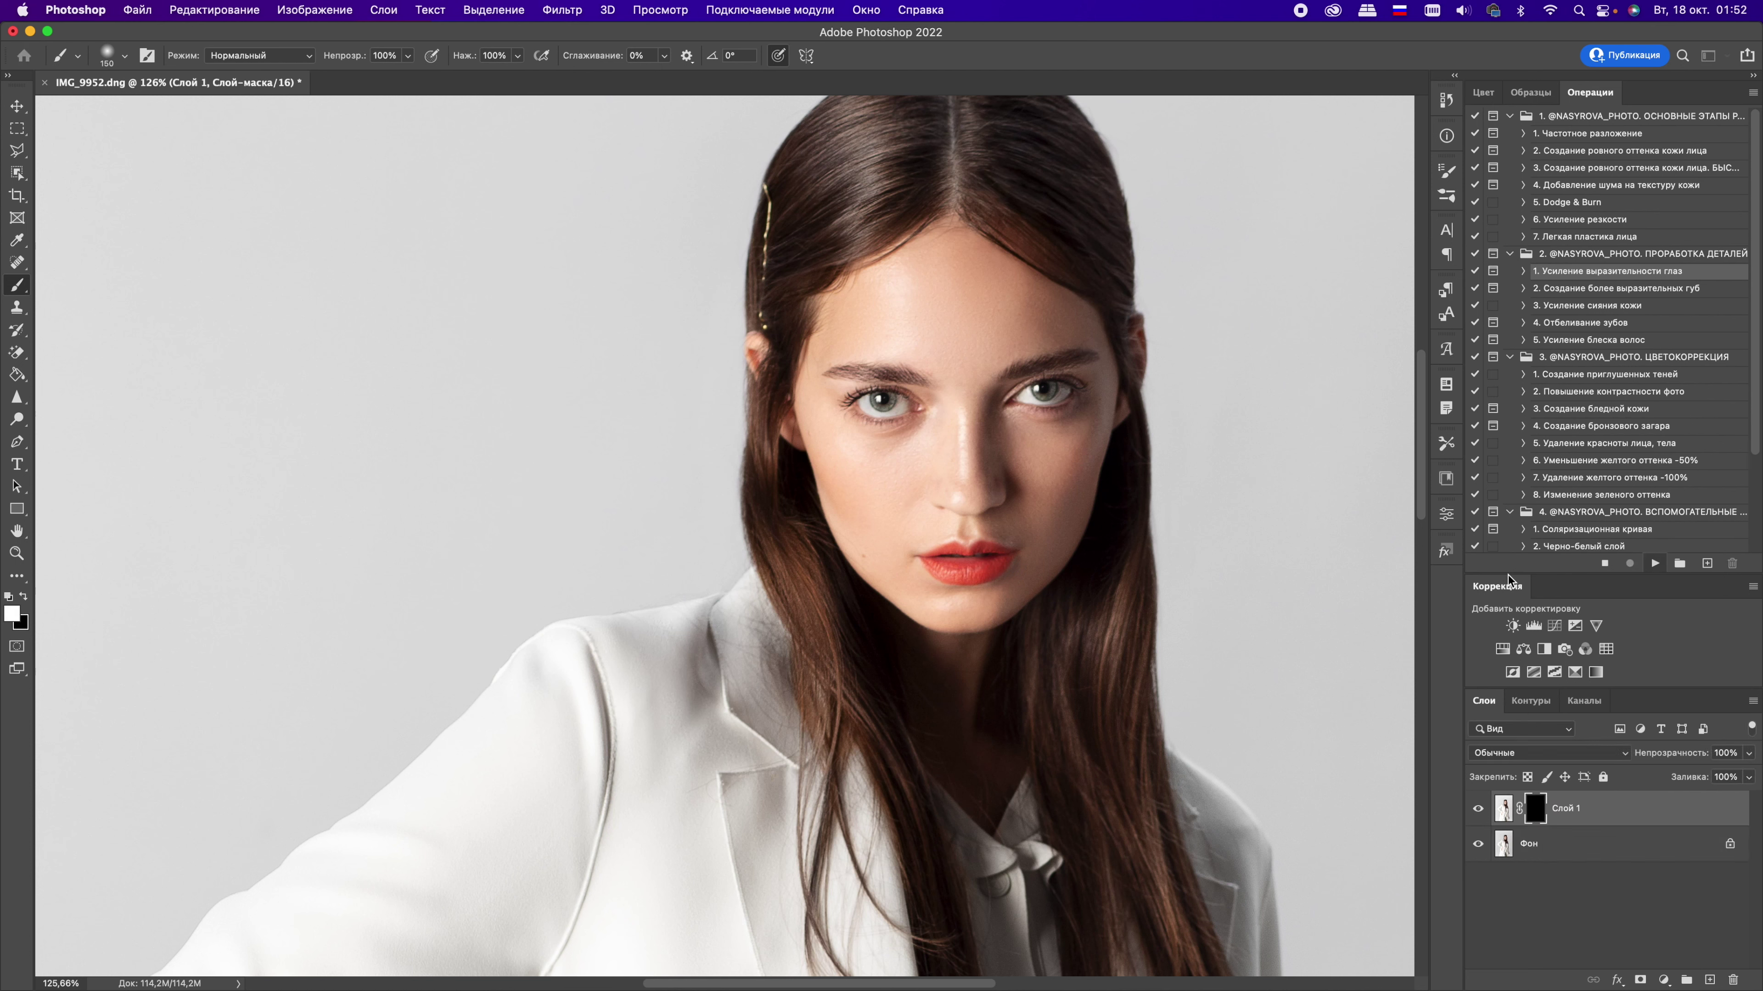
Step: Let the eye-enhancement action continue past its Stop message, then compare the eye layer
{"action": "key", "text": "Return"}
{"action": "left_click", "coordinate": [1479, 808]}
Step: Hide Слой 1, run the Dodge & Burn action and delete its black-and-white helper group
{"action": "left_click", "coordinate": [1479, 809]}
{"action": "left_click", "coordinate": [1479, 809]}
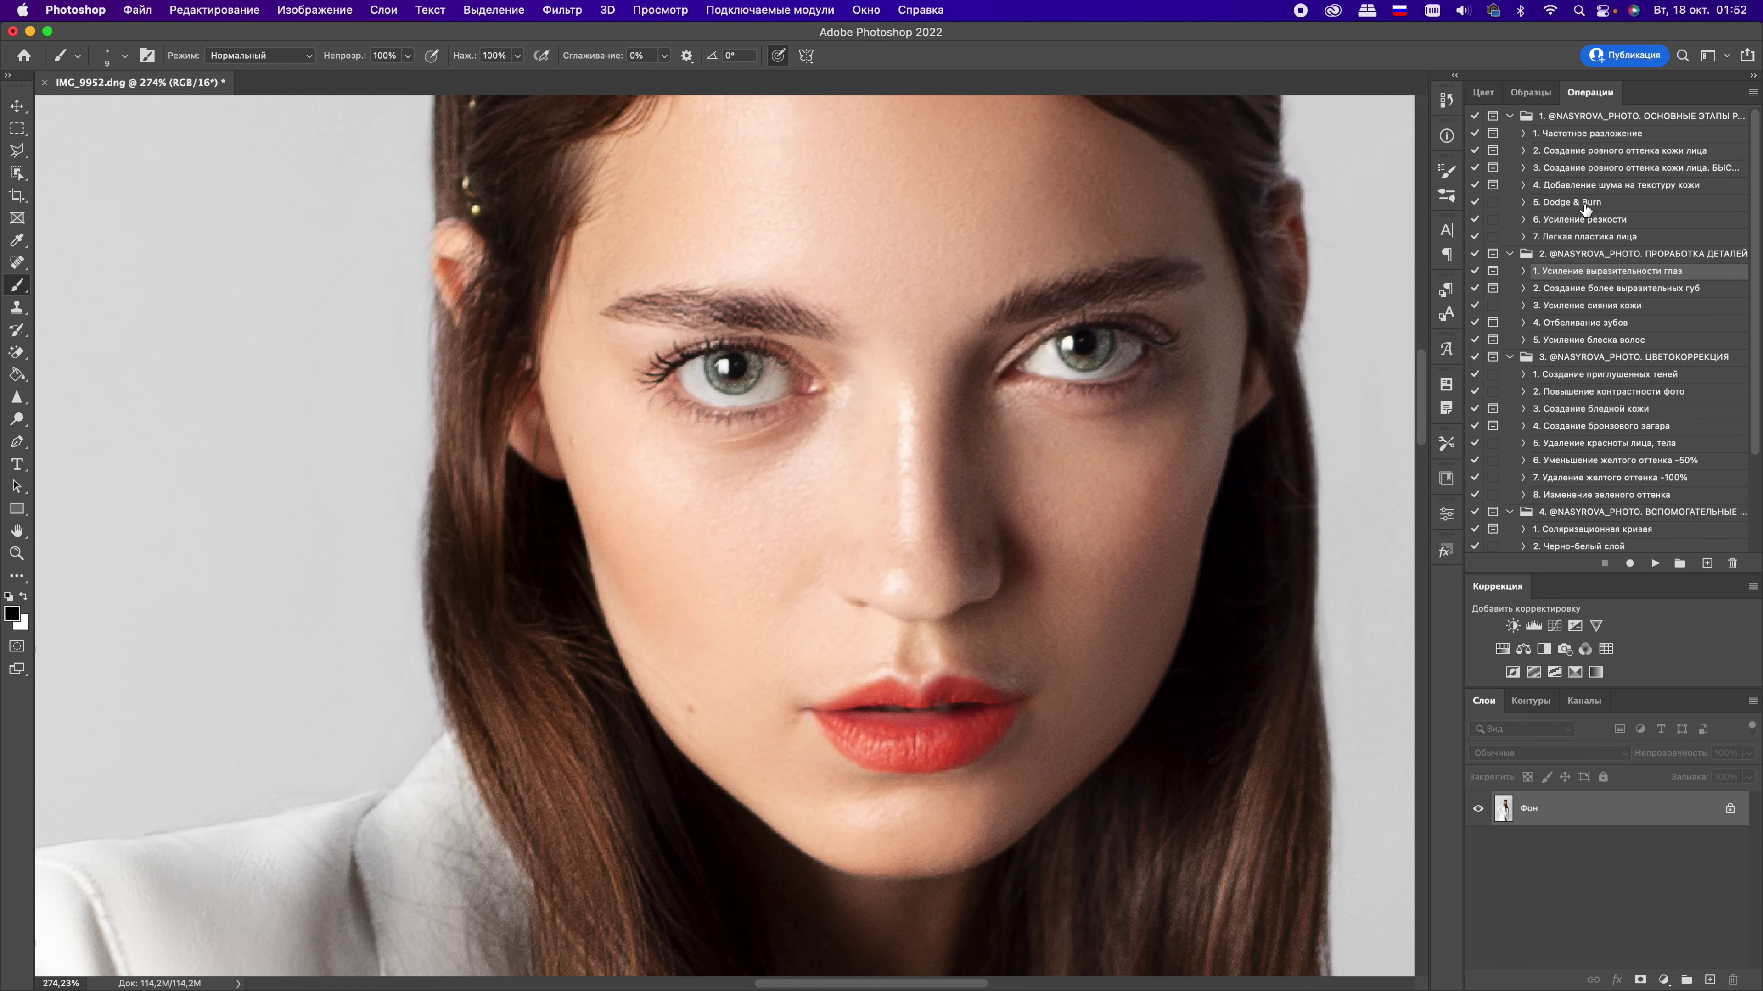
{"action": "left_click", "coordinate": [1566, 202]}
{"action": "left_click", "coordinate": [1655, 563]}
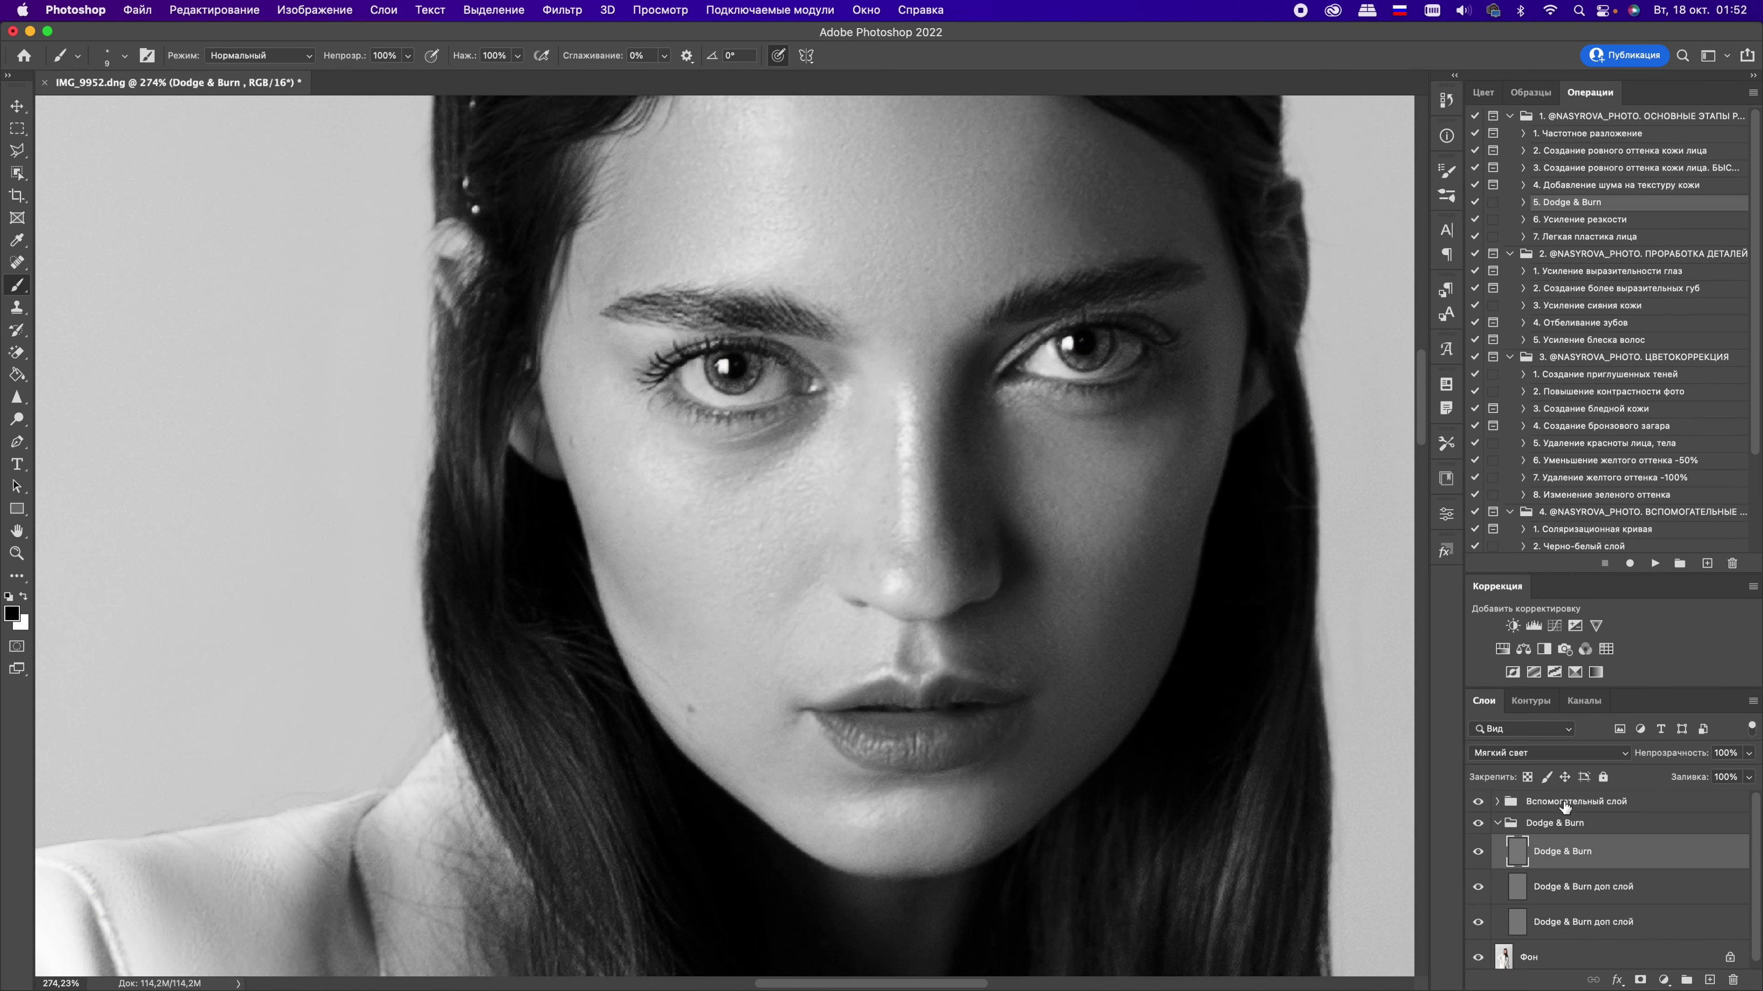
{"action": "left_click", "coordinate": [1563, 806]}
{"action": "key", "text": "BackSpace"}
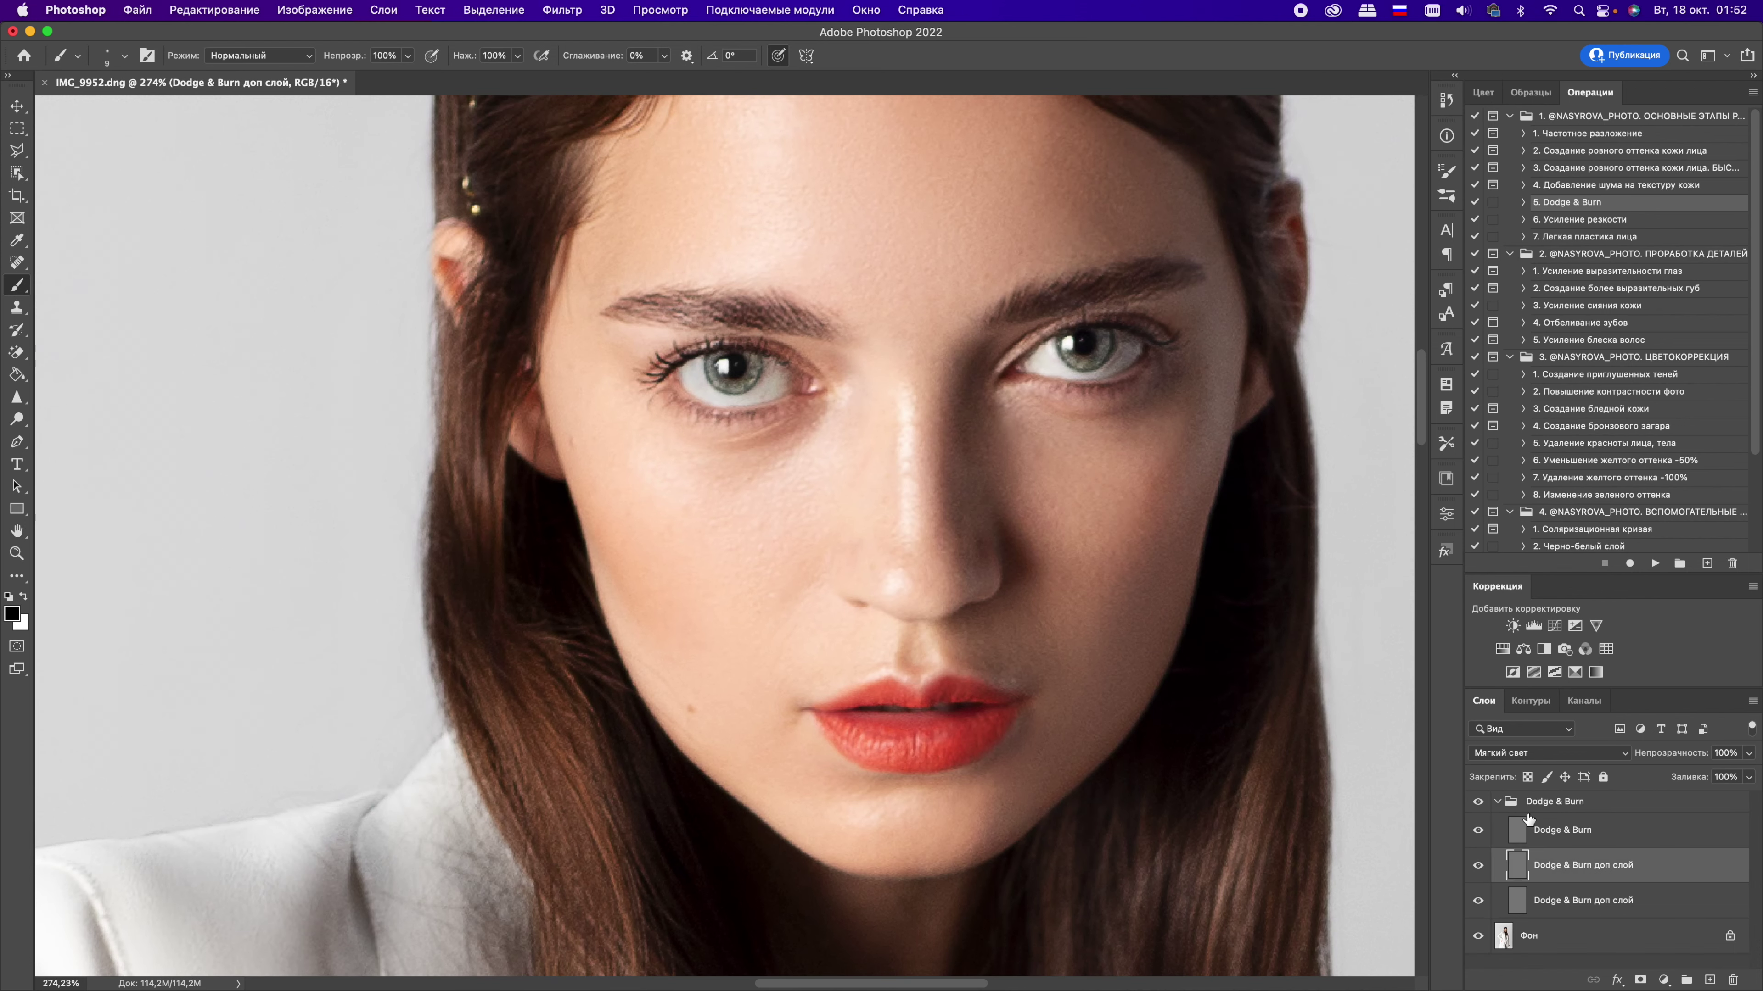
Step: Lighten an area of the face with white on the extra soft-light layer
{"action": "key", "text": "x"}
{"action": "left_click_drag", "start_coordinate": [1120, 359], "coordinate": [1120, 352]}
{"action": "key", "text": "x"}
{"action": "key", "text": "x"}
{"action": "scroll", "coordinate": [790, 355], "scroll_direction": "down", "scroll_amount": 5}
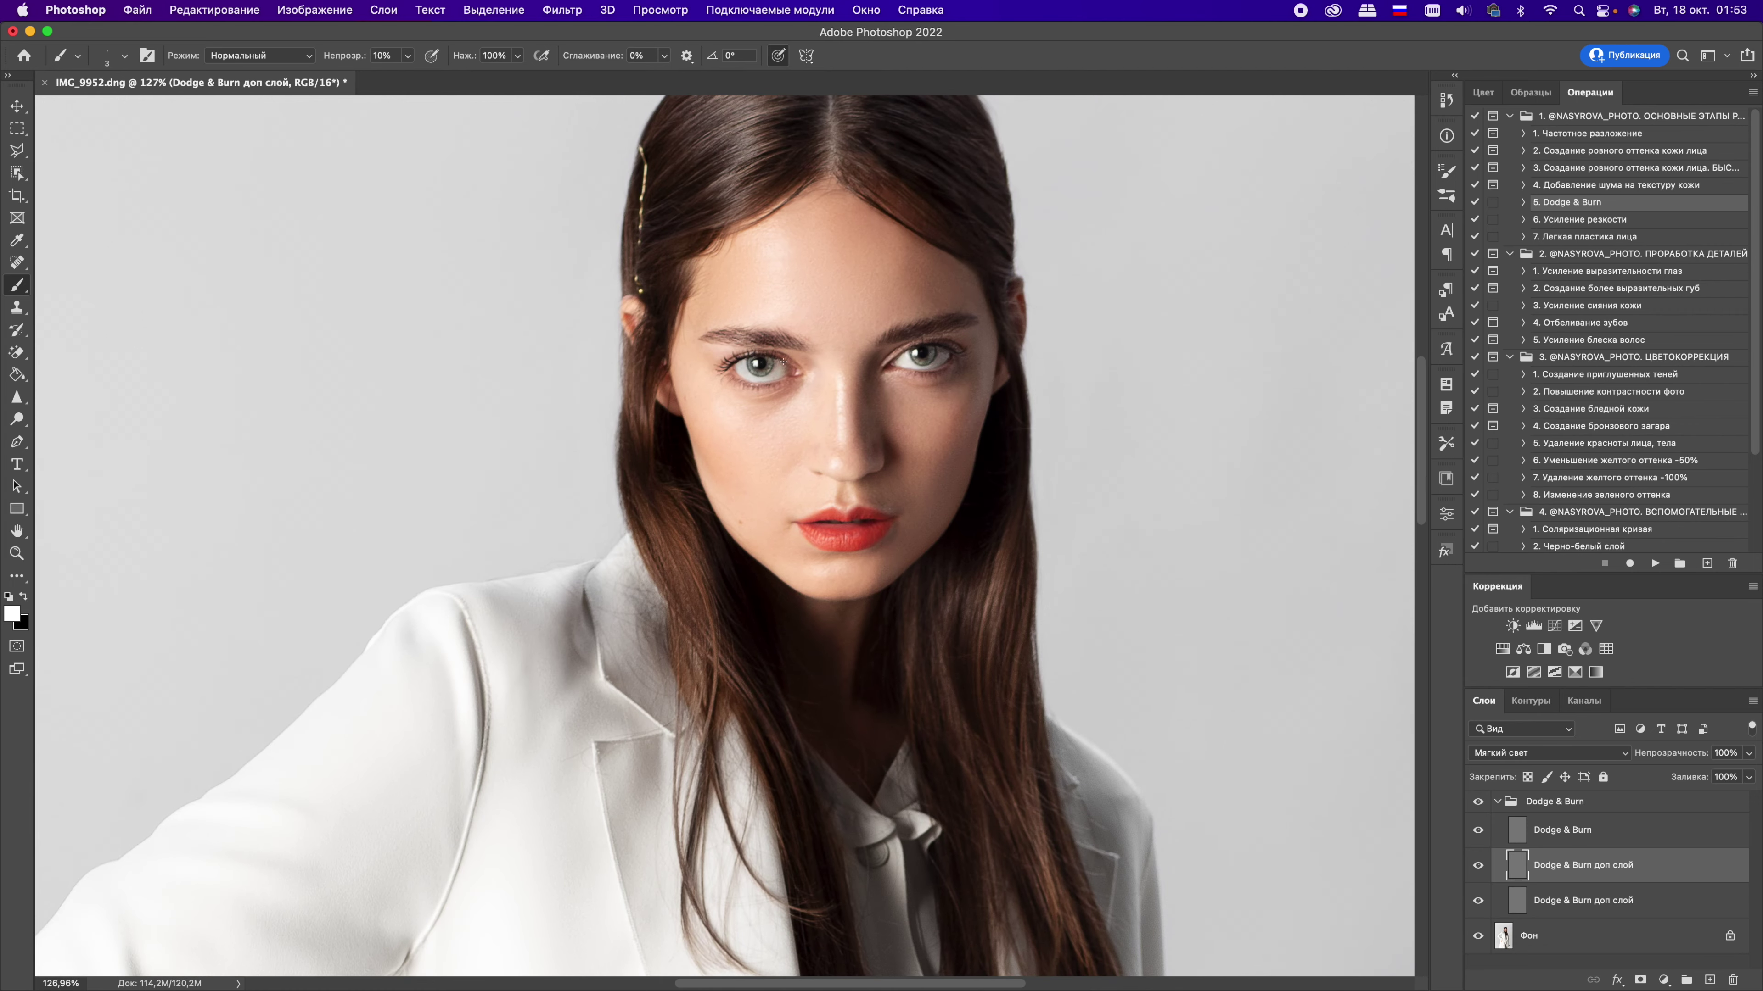
Step: Burn the forehead, eye area and chin with black on the main Dodge & Burn layer
{"action": "left_click", "coordinate": [1571, 837]}
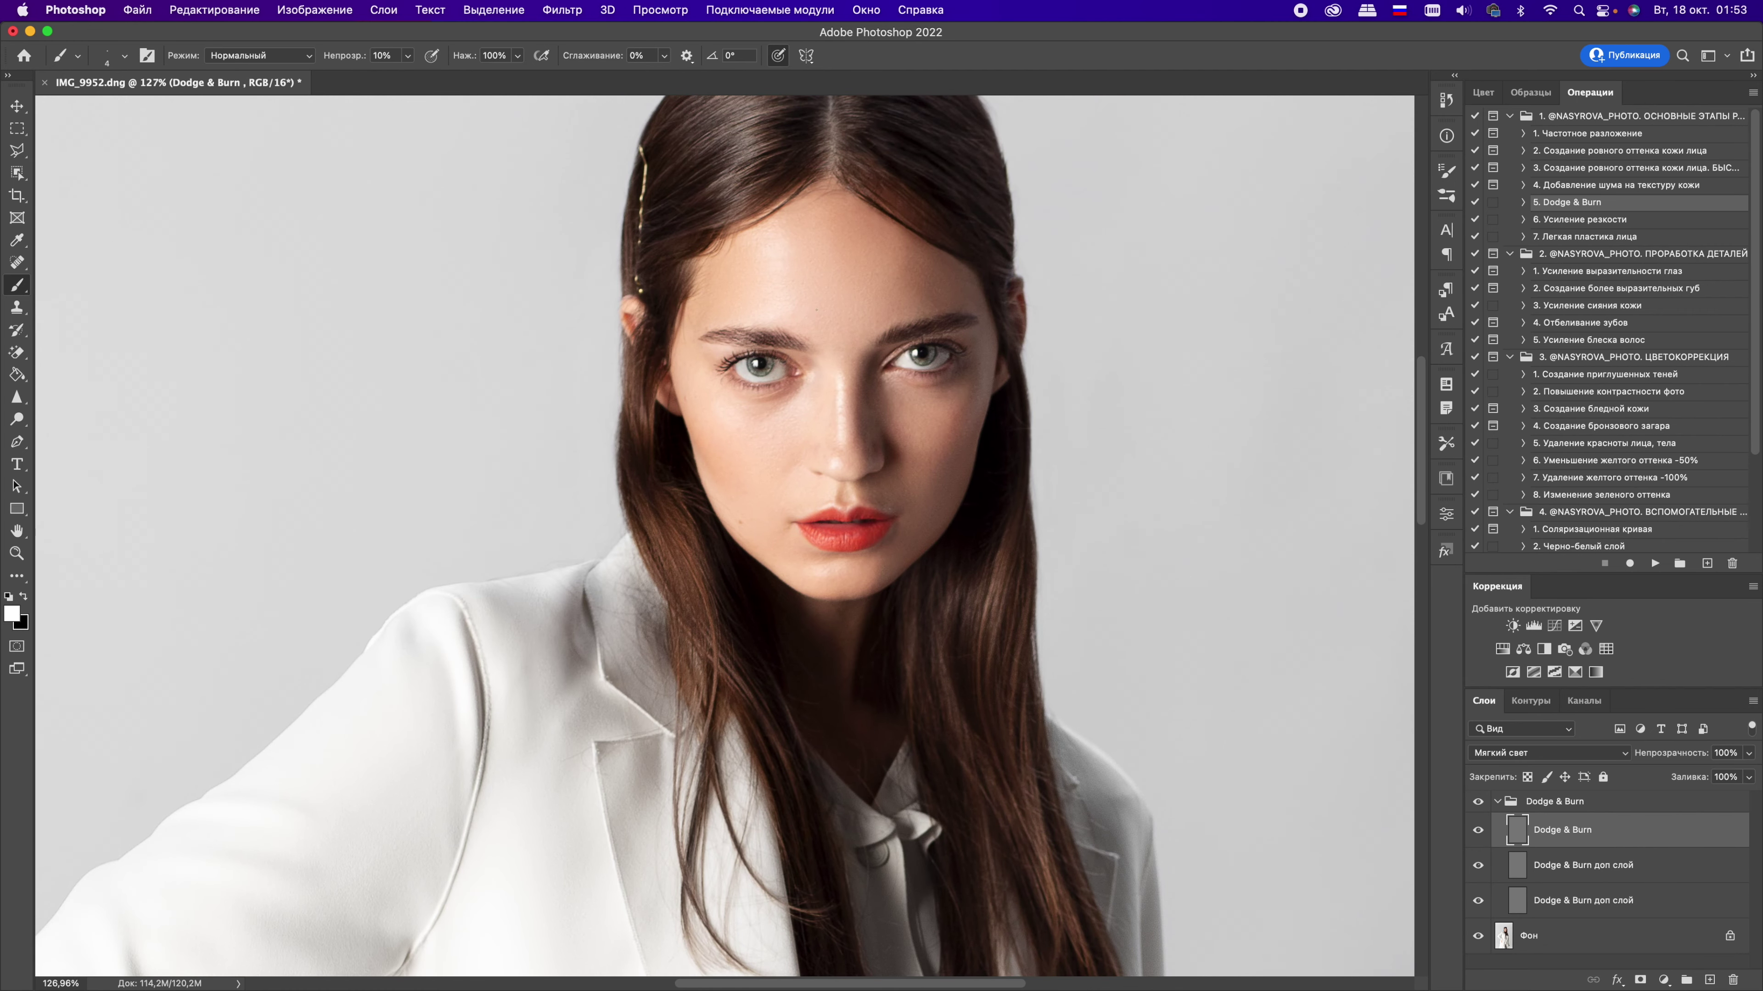
{"action": "left_click_drag", "start_coordinate": [773, 274], "coordinate": [776, 236]}
{"action": "key", "text": "bracketright"}
{"action": "key", "text": "bracketright"}
{"action": "key", "text": "bracketright"}
{"action": "key", "text": "bracketright"}
{"action": "key", "text": "bracketright"}
{"action": "key", "text": "bracketright"}
{"action": "key", "text": "bracketright"}
{"action": "key", "text": "bracketright"}
{"action": "key", "text": "bracketright"}
{"action": "key", "text": "bracketright"}
{"action": "key", "text": "bracketleft"}
{"action": "key", "text": "bracketleft"}
{"action": "key", "text": "bracketleft"}
{"action": "key", "text": "bracketleft"}
{"action": "key", "text": "x"}
{"action": "key", "text": "bracketleft"}
{"action": "key", "text": "bracketleft"}
{"action": "key", "text": "bracketleft"}
{"action": "key", "text": "bracketleft"}
{"action": "key", "text": "bracketleft"}
{"action": "key", "text": "bracketright"}
{"action": "key", "text": "bracketright"}
{"action": "key", "text": "bracketright"}
{"action": "scroll", "coordinate": [930, 491], "scroll_direction": "down", "scroll_amount": 5, "text": "alt"}
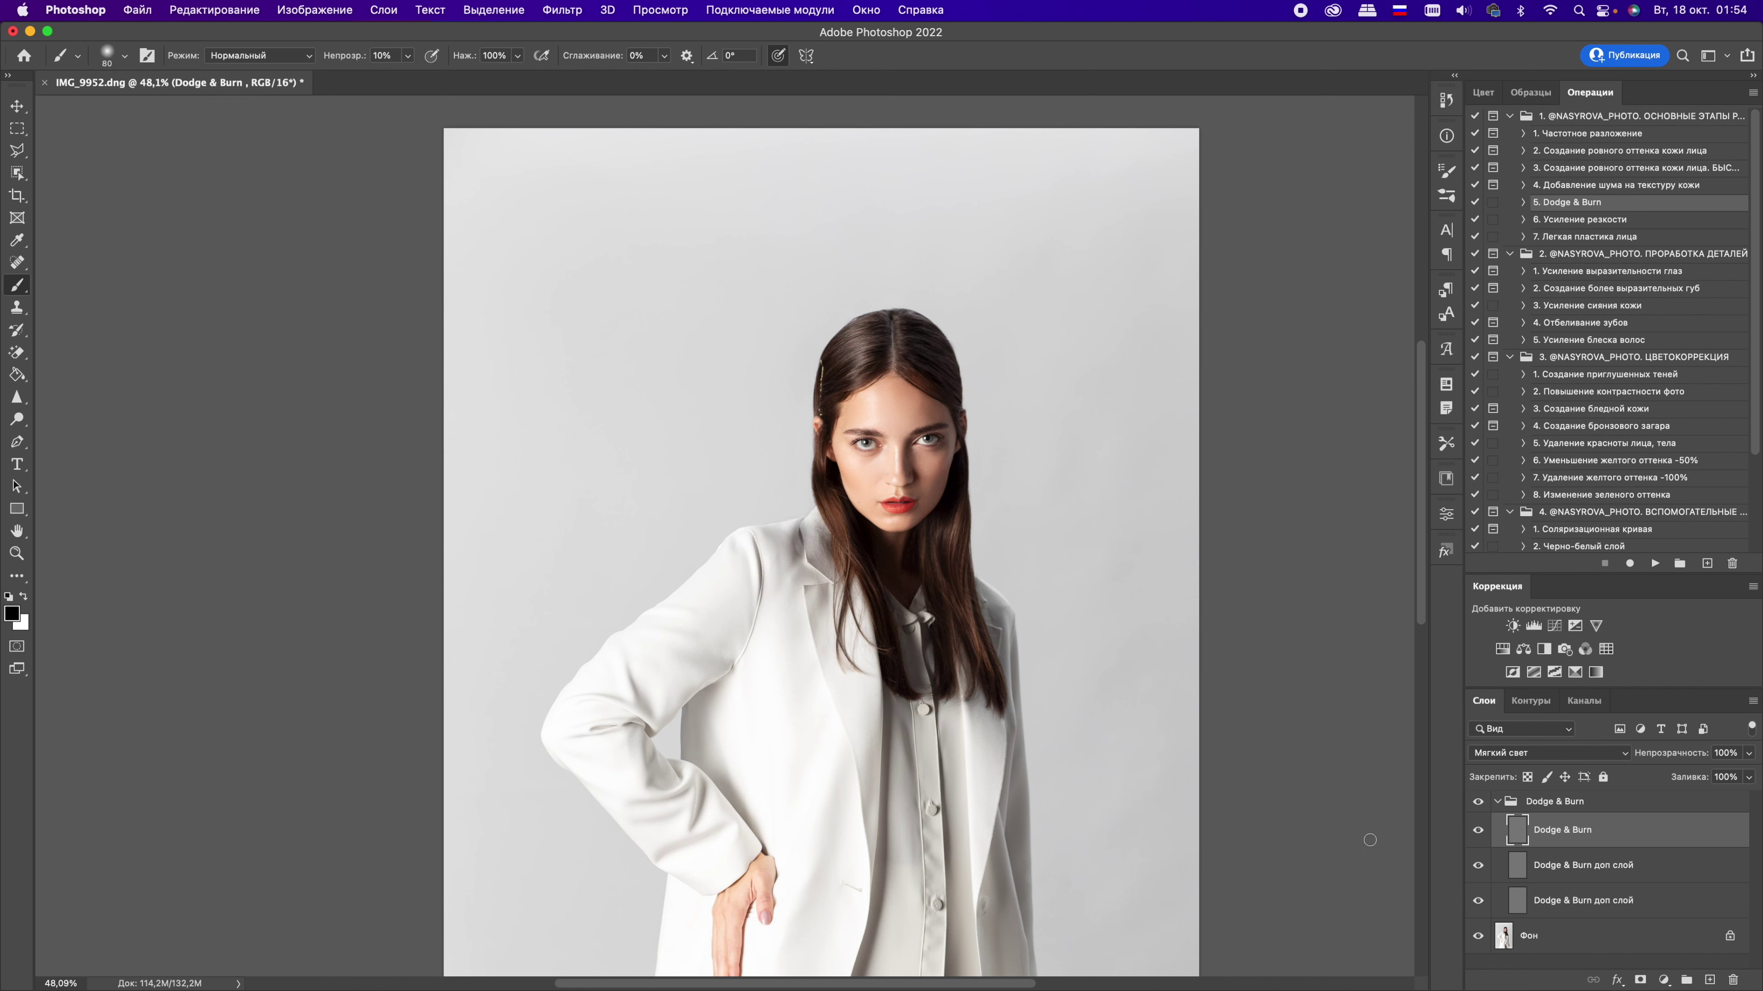
Step: Compare the Dodge & Burn group on and off, then flatten to one background layer
{"action": "left_click", "coordinate": [1478, 802]}
{"action": "scroll", "coordinate": [848, 493], "scroll_direction": "up", "scroll_amount": 2, "text": "alt"}
{"action": "left_click", "coordinate": [1478, 803]}
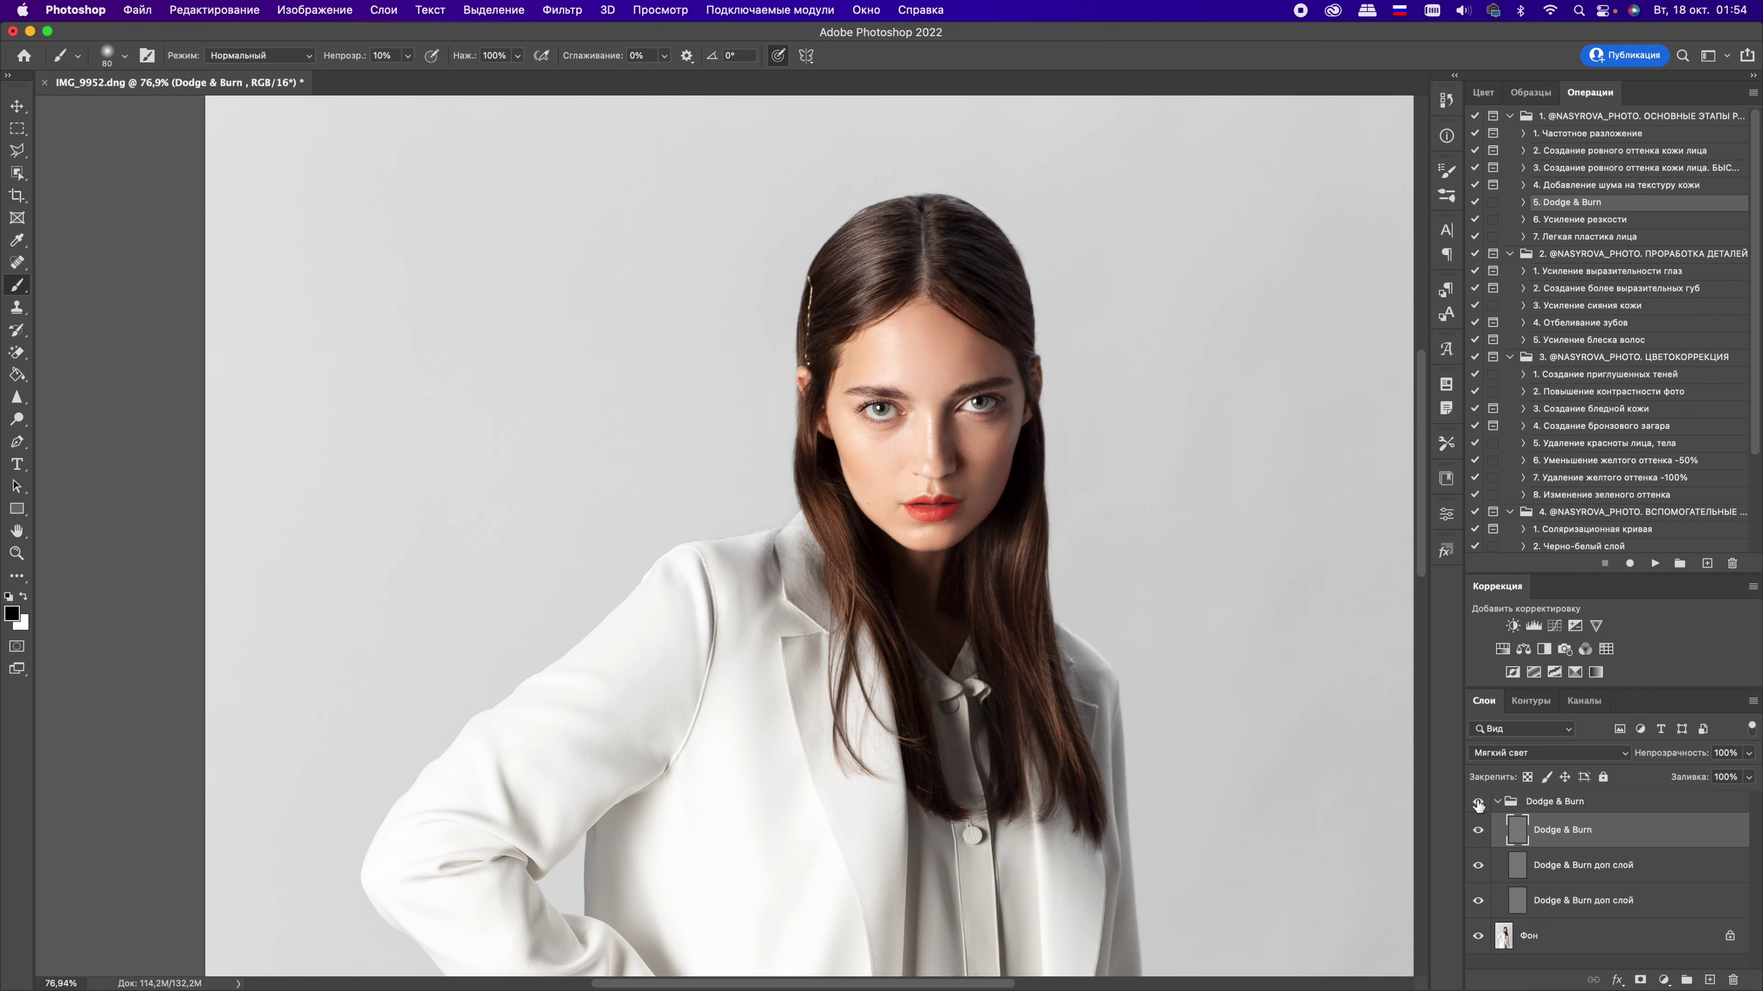
{"action": "scroll", "coordinate": [1142, 619], "scroll_direction": "down", "scroll_amount": 3}
{"action": "key", "text": "F12"}
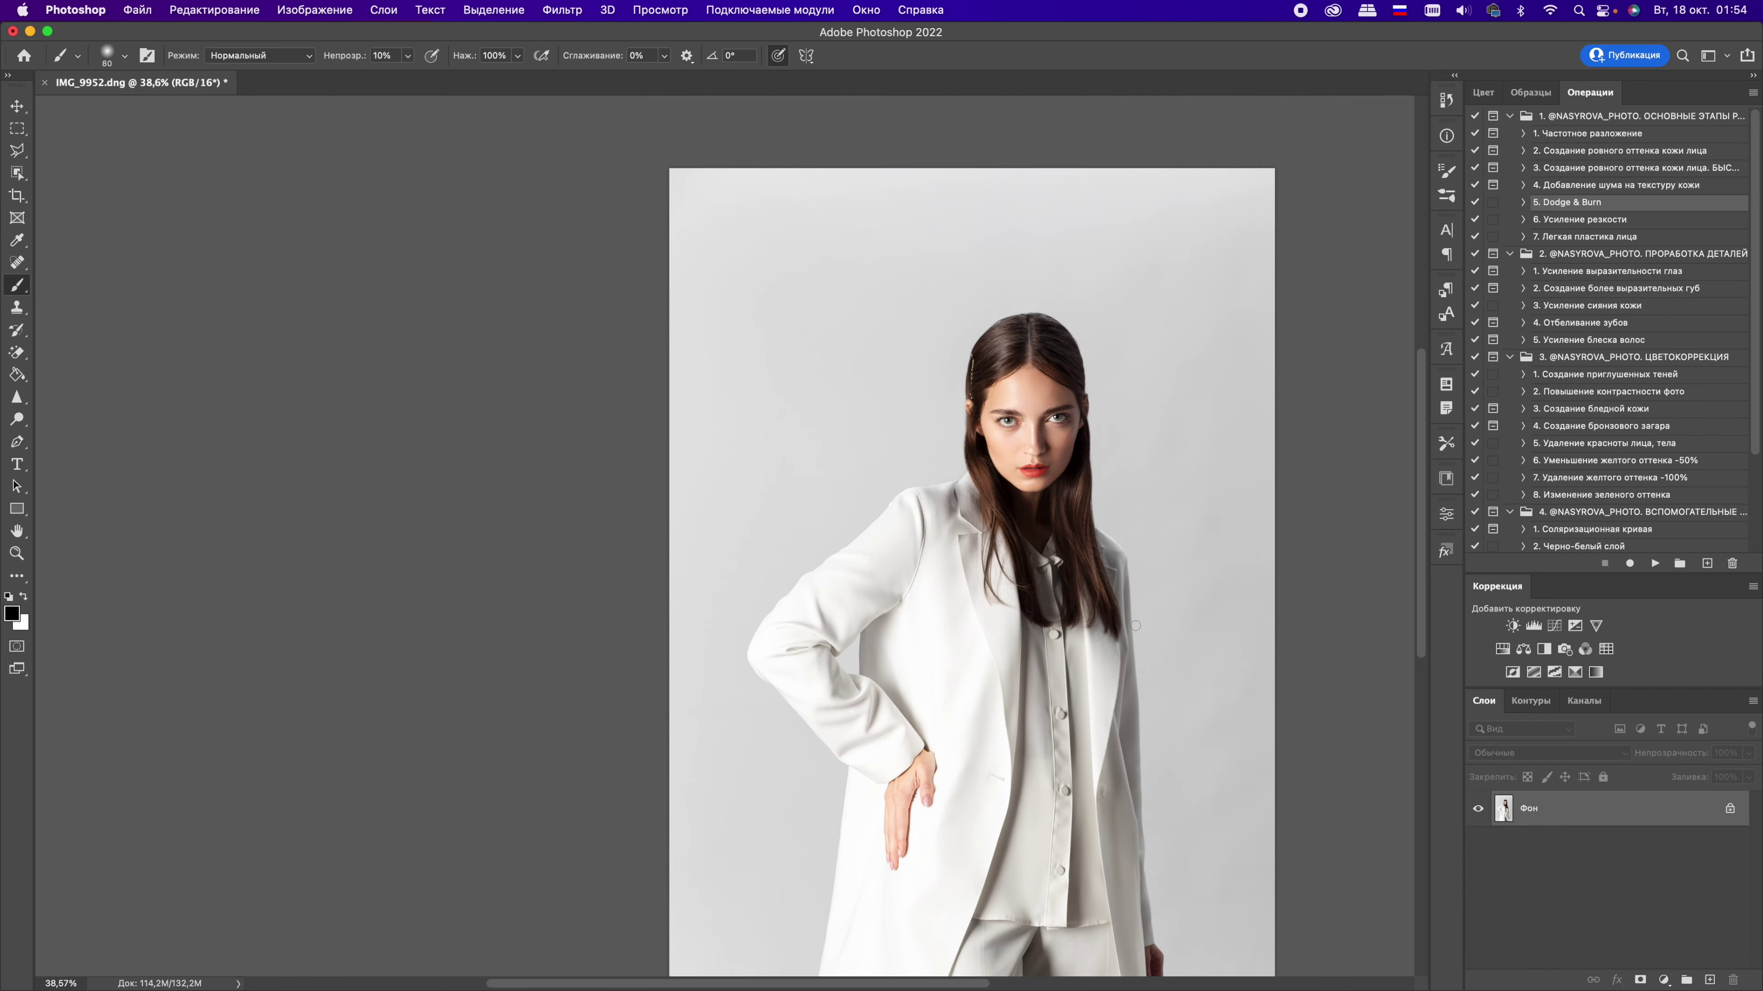
Step: Duplicate the photo onto a new layer with Cmd+J
{"action": "scroll", "coordinate": [1141, 619], "scroll_direction": "down", "scroll_amount": 2}
{"action": "scroll", "coordinate": [1141, 619], "scroll_direction": "up", "scroll_amount": 5}
{"action": "scroll", "coordinate": [1138, 618], "scroll_direction": "up", "scroll_amount": 3}
{"action": "scroll", "coordinate": [1179, 639], "scroll_direction": "up", "scroll_amount": 1}
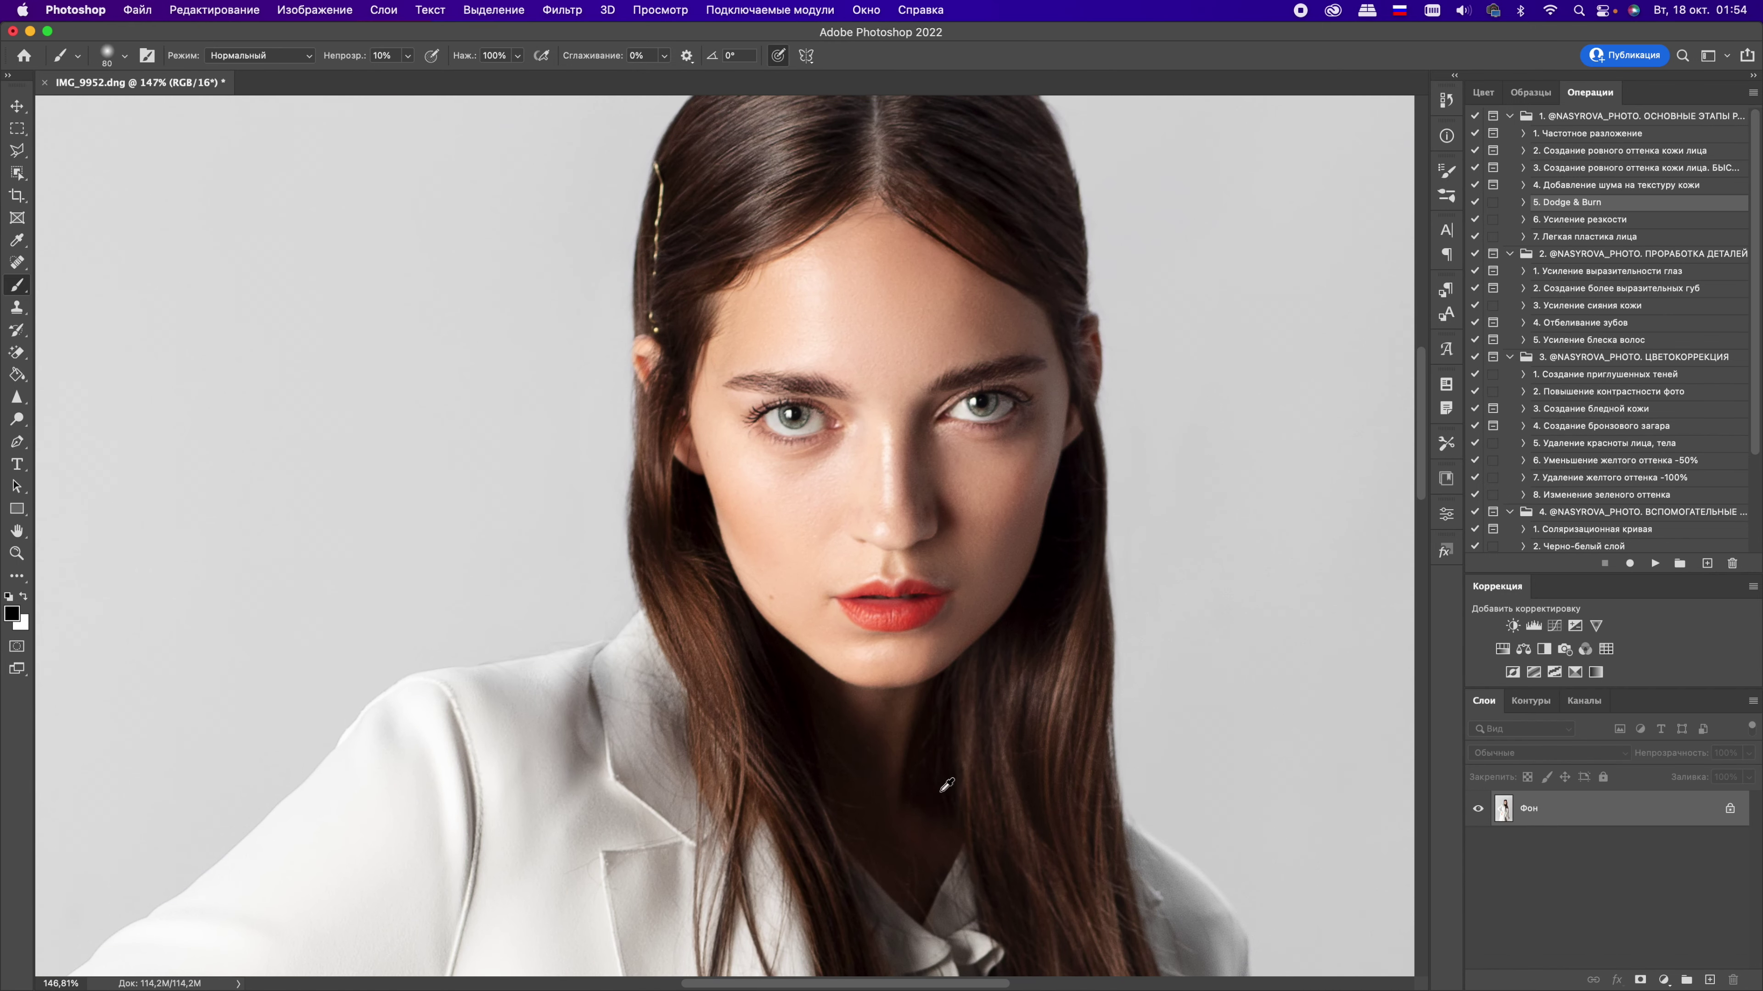
{"action": "scroll", "coordinate": [947, 784], "scroll_direction": "down", "scroll_amount": 1}
{"action": "scroll", "coordinate": [944, 788], "scroll_direction": "up", "scroll_amount": 3}
{"action": "scroll", "coordinate": [945, 787], "scroll_direction": "down", "scroll_amount": 1}
{"action": "key", "text": "super+j"}
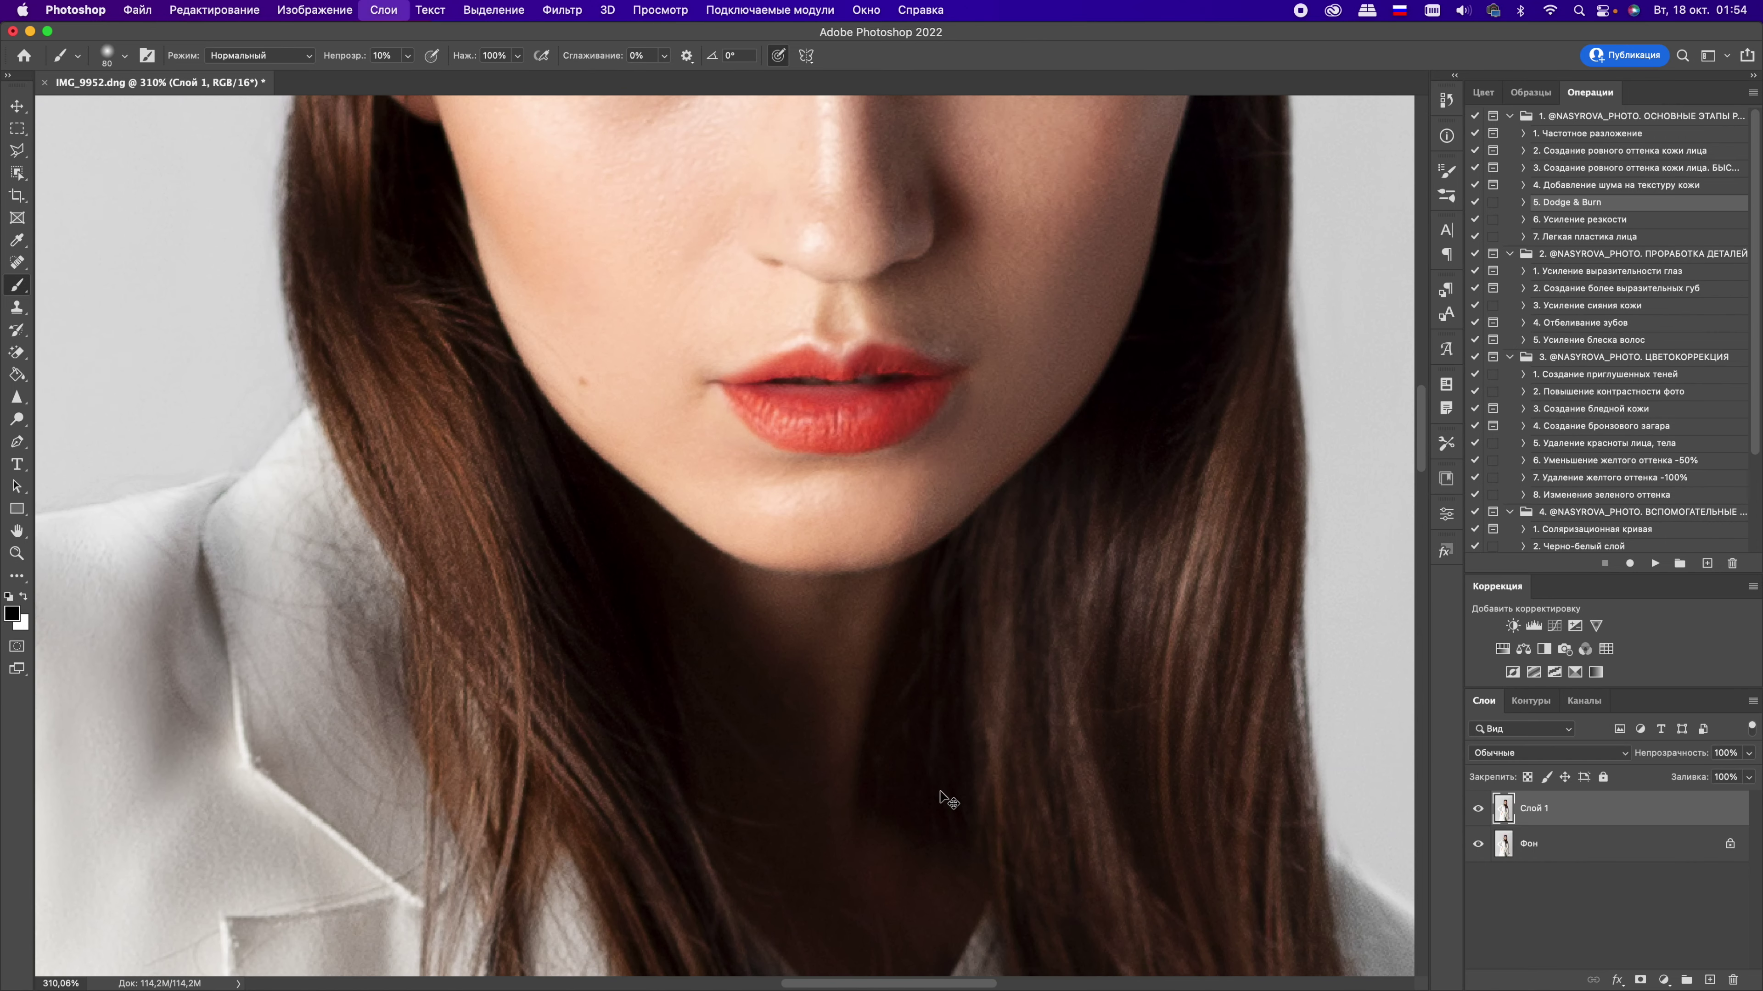
Step: Spot-heal the blemishes across the lower lip, including its right corner
{"action": "left_click", "coordinate": [18, 263]}
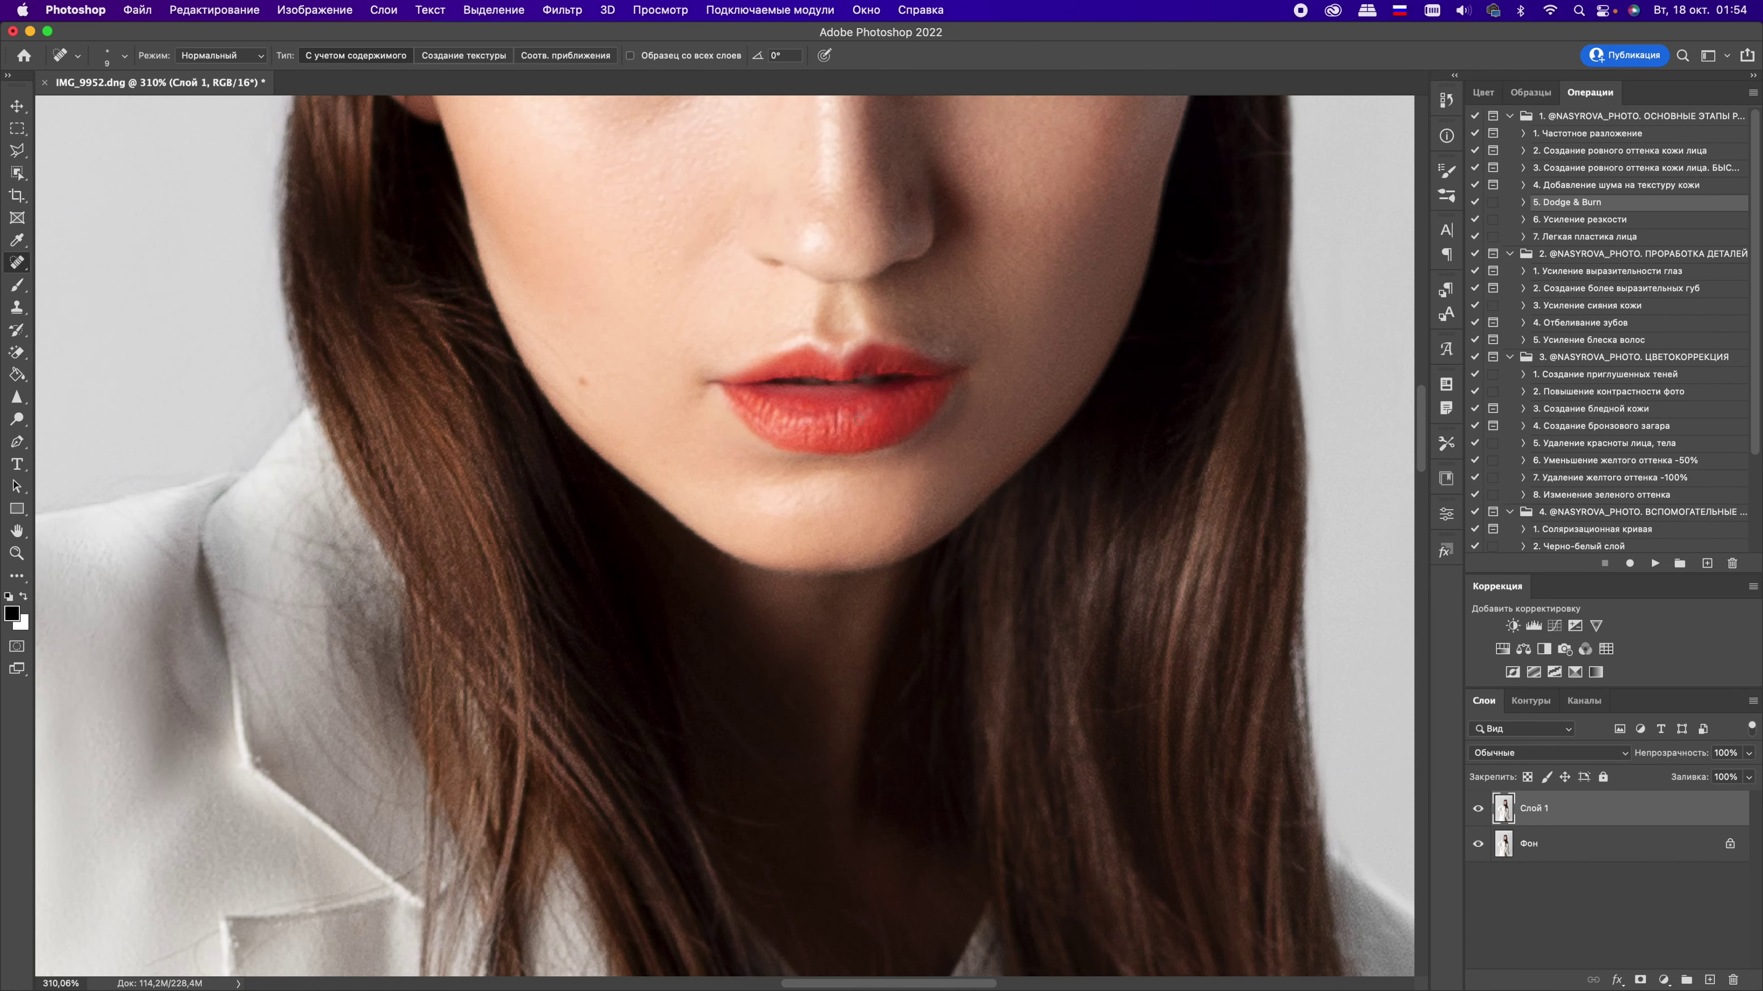
{"action": "mouse_move", "coordinate": [862, 401]}
{"action": "left_mouse_down"}
{"action": "mouse_move", "coordinate": [858, 424]}
{"action": "mouse_move", "coordinate": [900, 401]}
{"action": "left_mouse_up"}
{"action": "left_click", "coordinate": [926, 392]}
{"action": "left_click_drag", "start_coordinate": [935, 408], "coordinate": [937, 398]}
{"action": "key", "text": "super+0"}
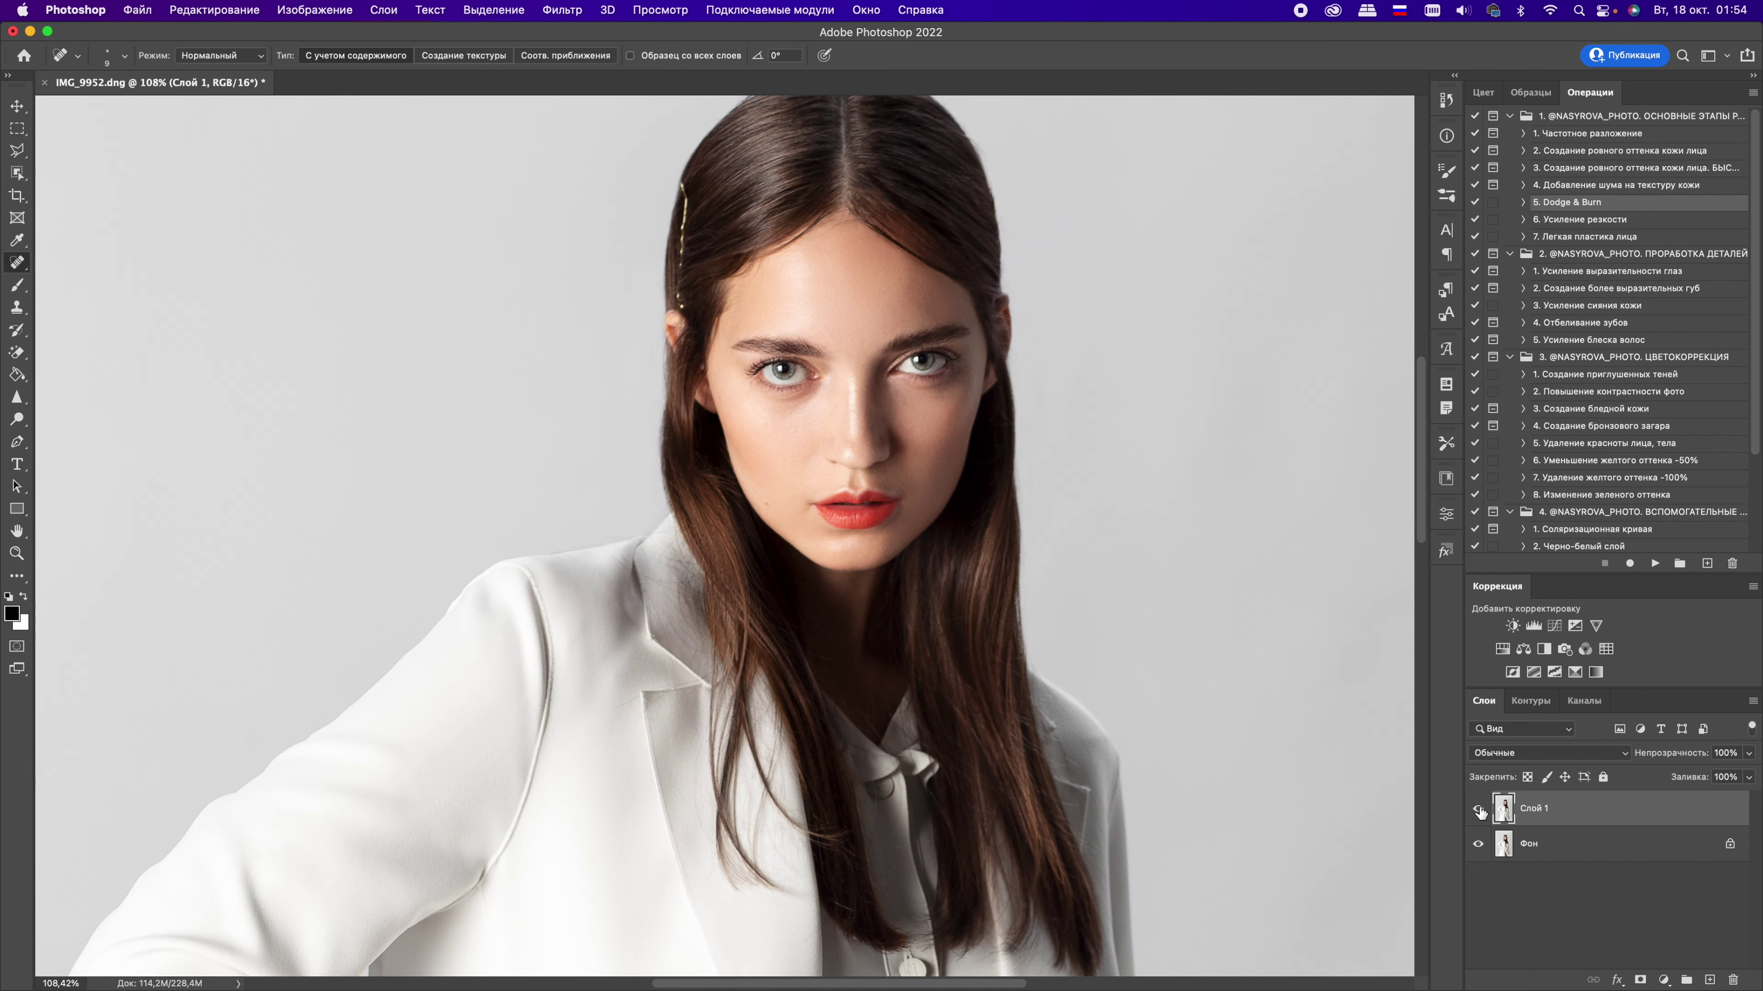
Step: Merge the healed layer down into the background
{"action": "key", "text": "super+e"}
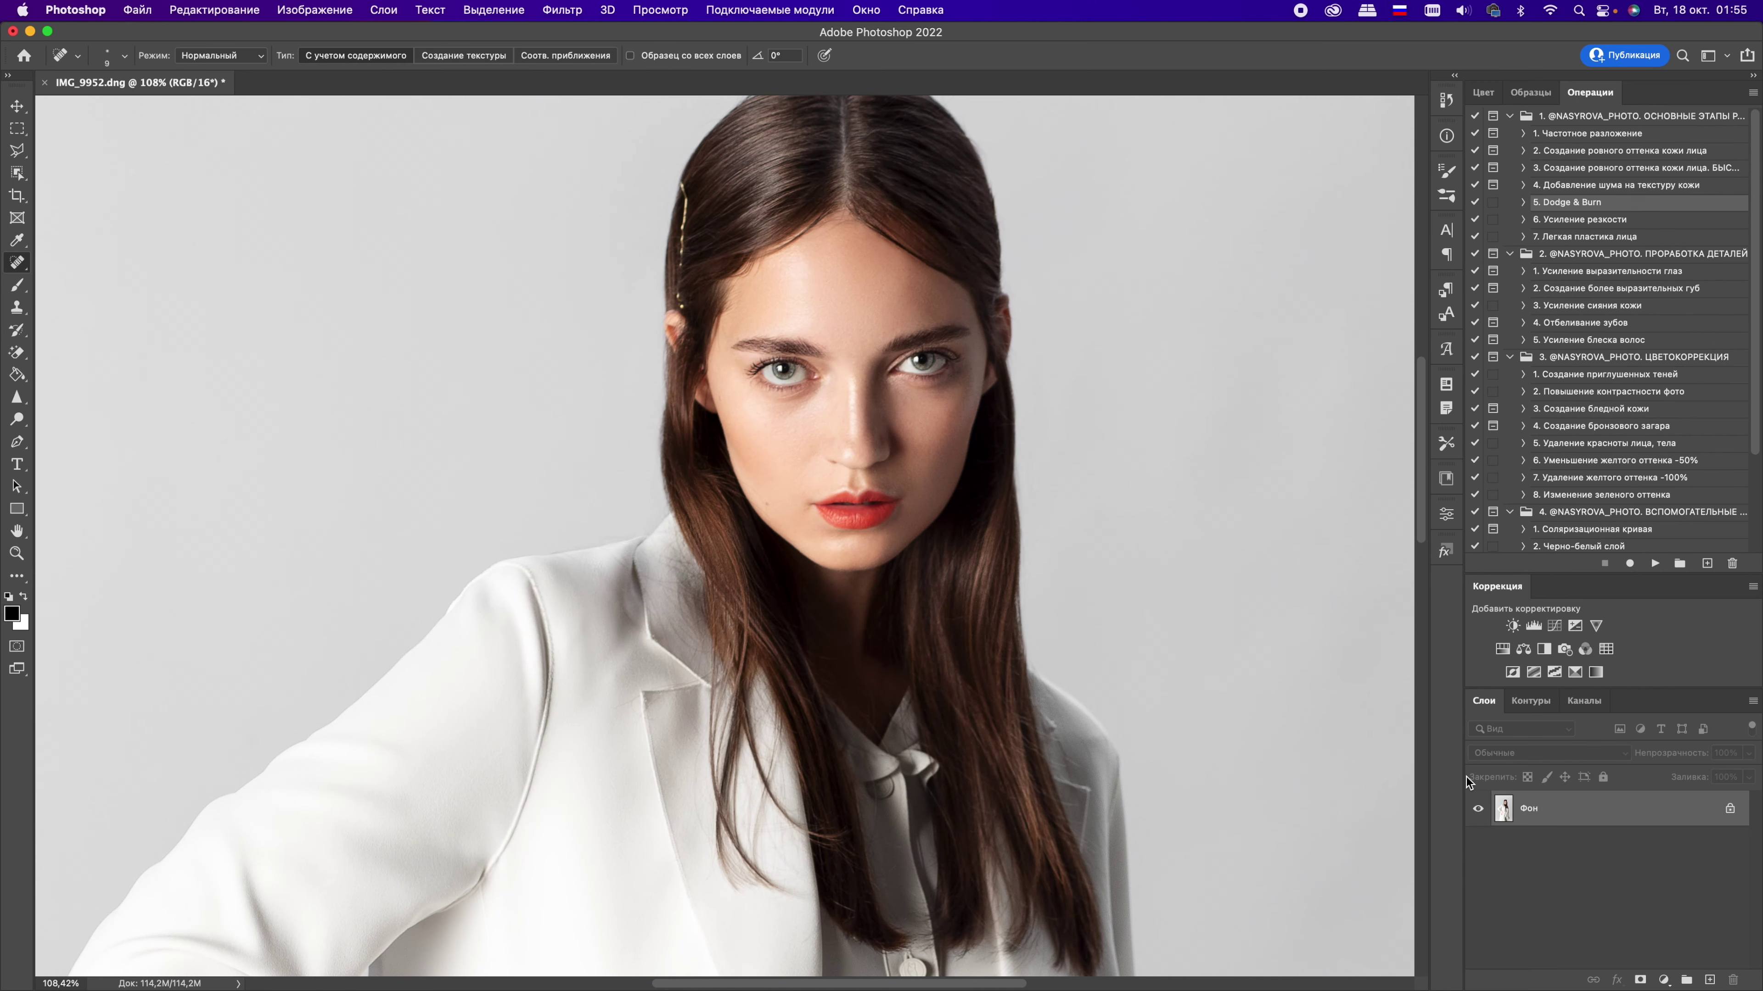
{"action": "scroll", "coordinate": [902, 746], "scroll_direction": "down", "scroll_amount": 5}
{"action": "scroll", "coordinate": [833, 556], "scroll_direction": "down", "scroll_amount": 2}
{"action": "scroll", "coordinate": [770, 366], "scroll_direction": "up", "scroll_amount": 10}
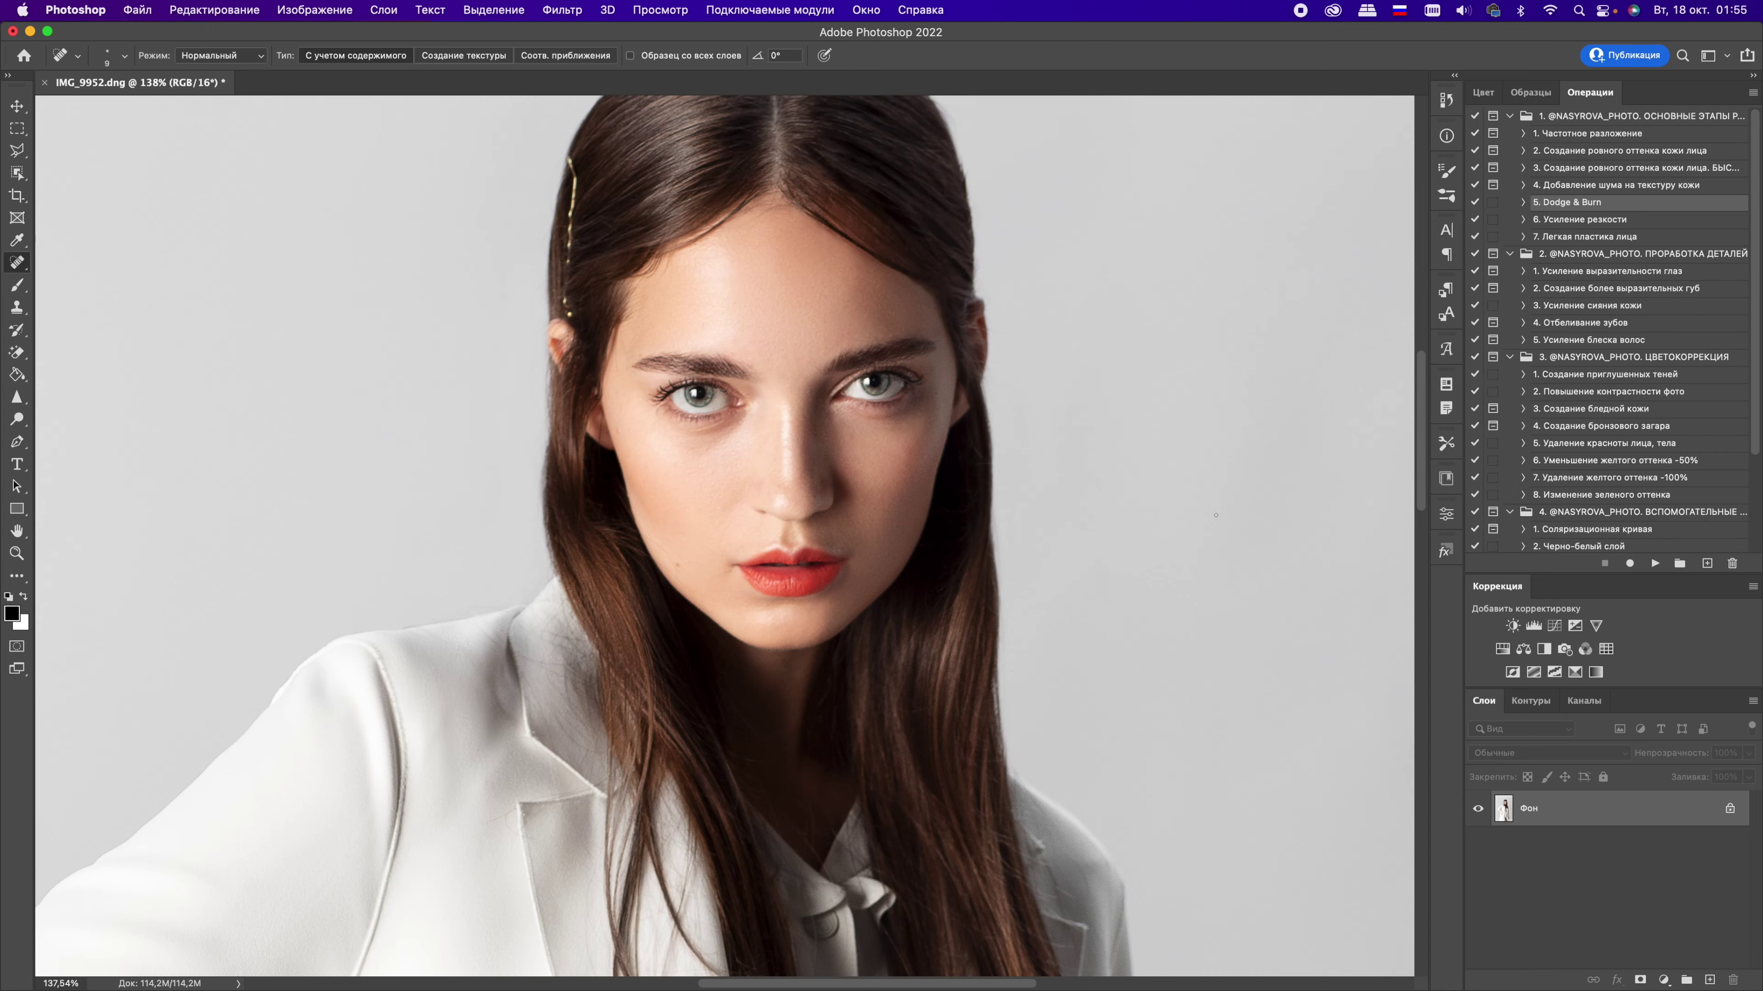
{"action": "scroll", "coordinate": [1215, 514], "scroll_direction": "down", "scroll_amount": 3}
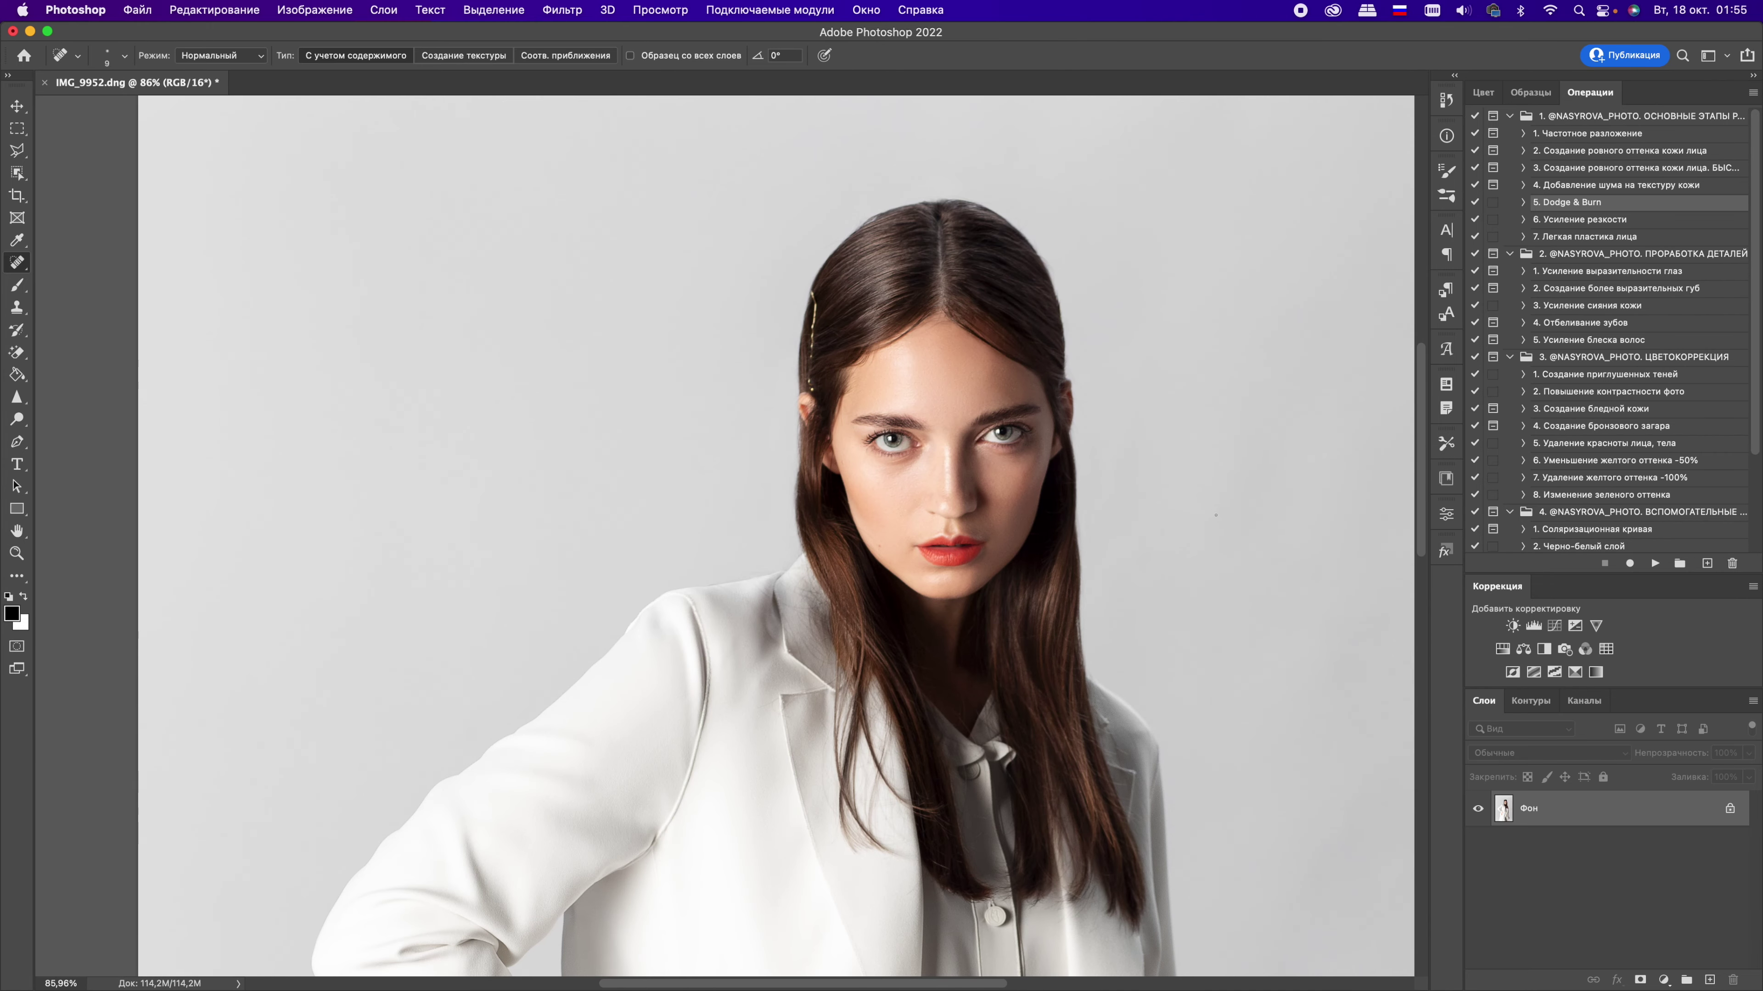
Step: Run the hair shine action and continue past its message
{"action": "left_click", "coordinate": [1603, 340]}
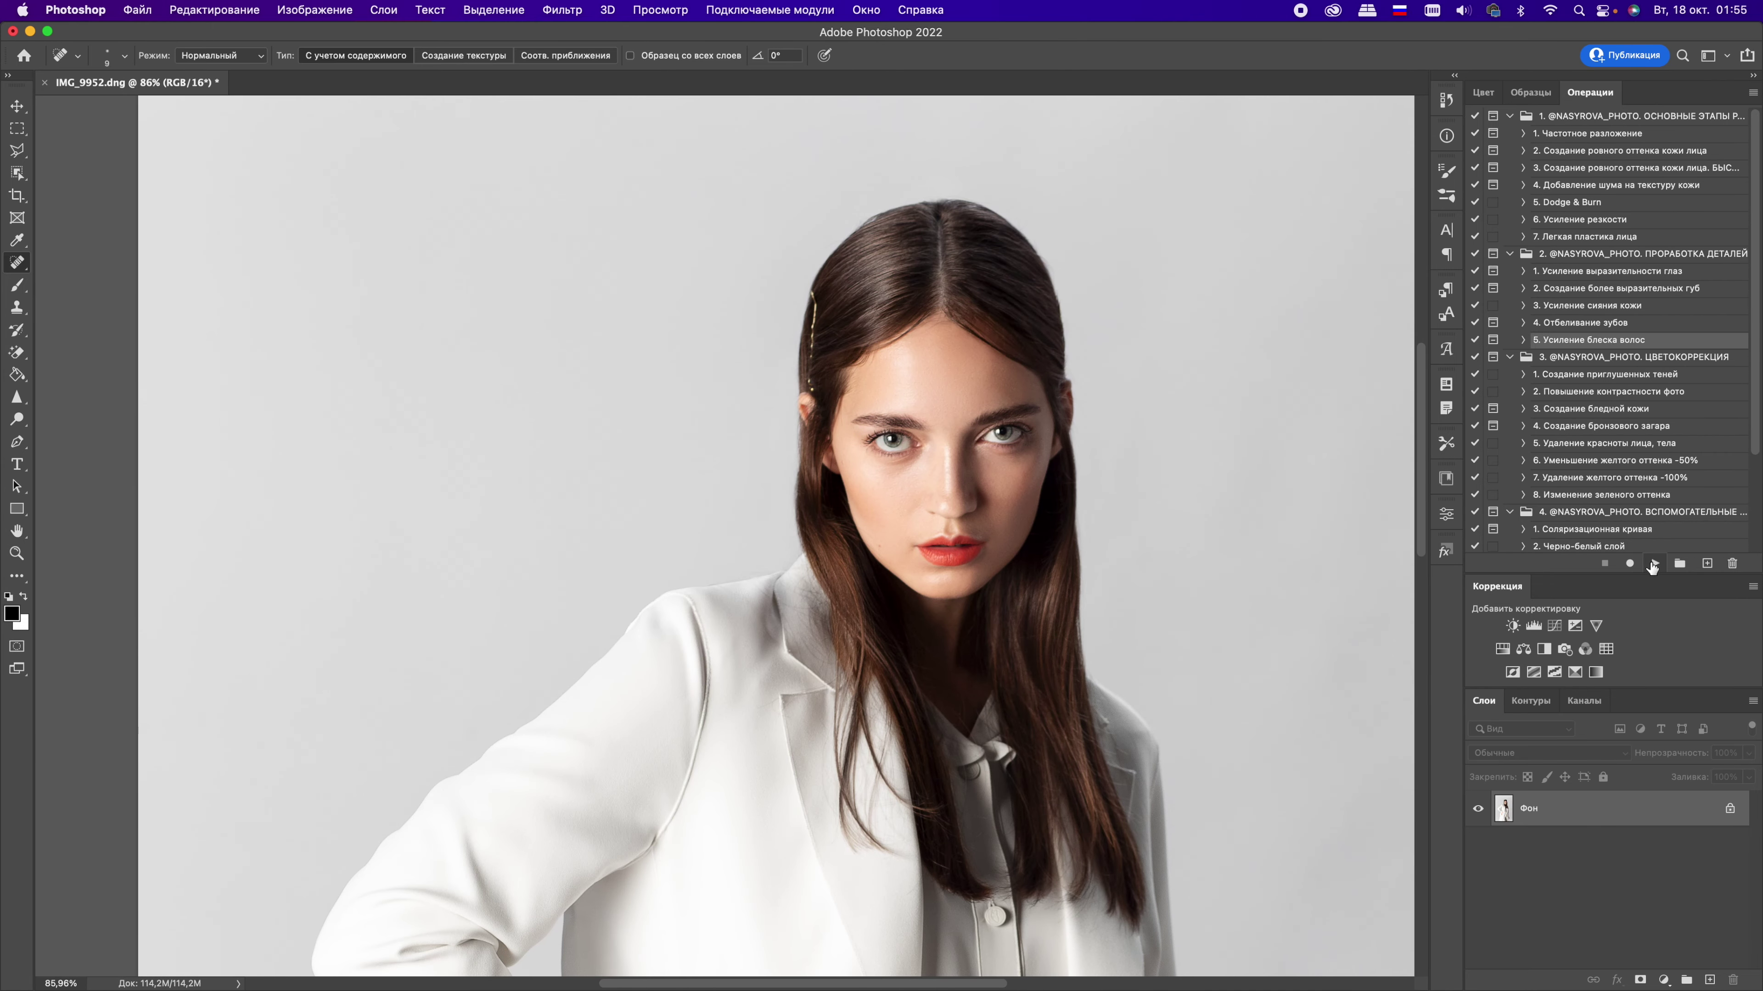
{"action": "left_click", "coordinate": [1654, 563]}
{"action": "key", "text": "Return"}
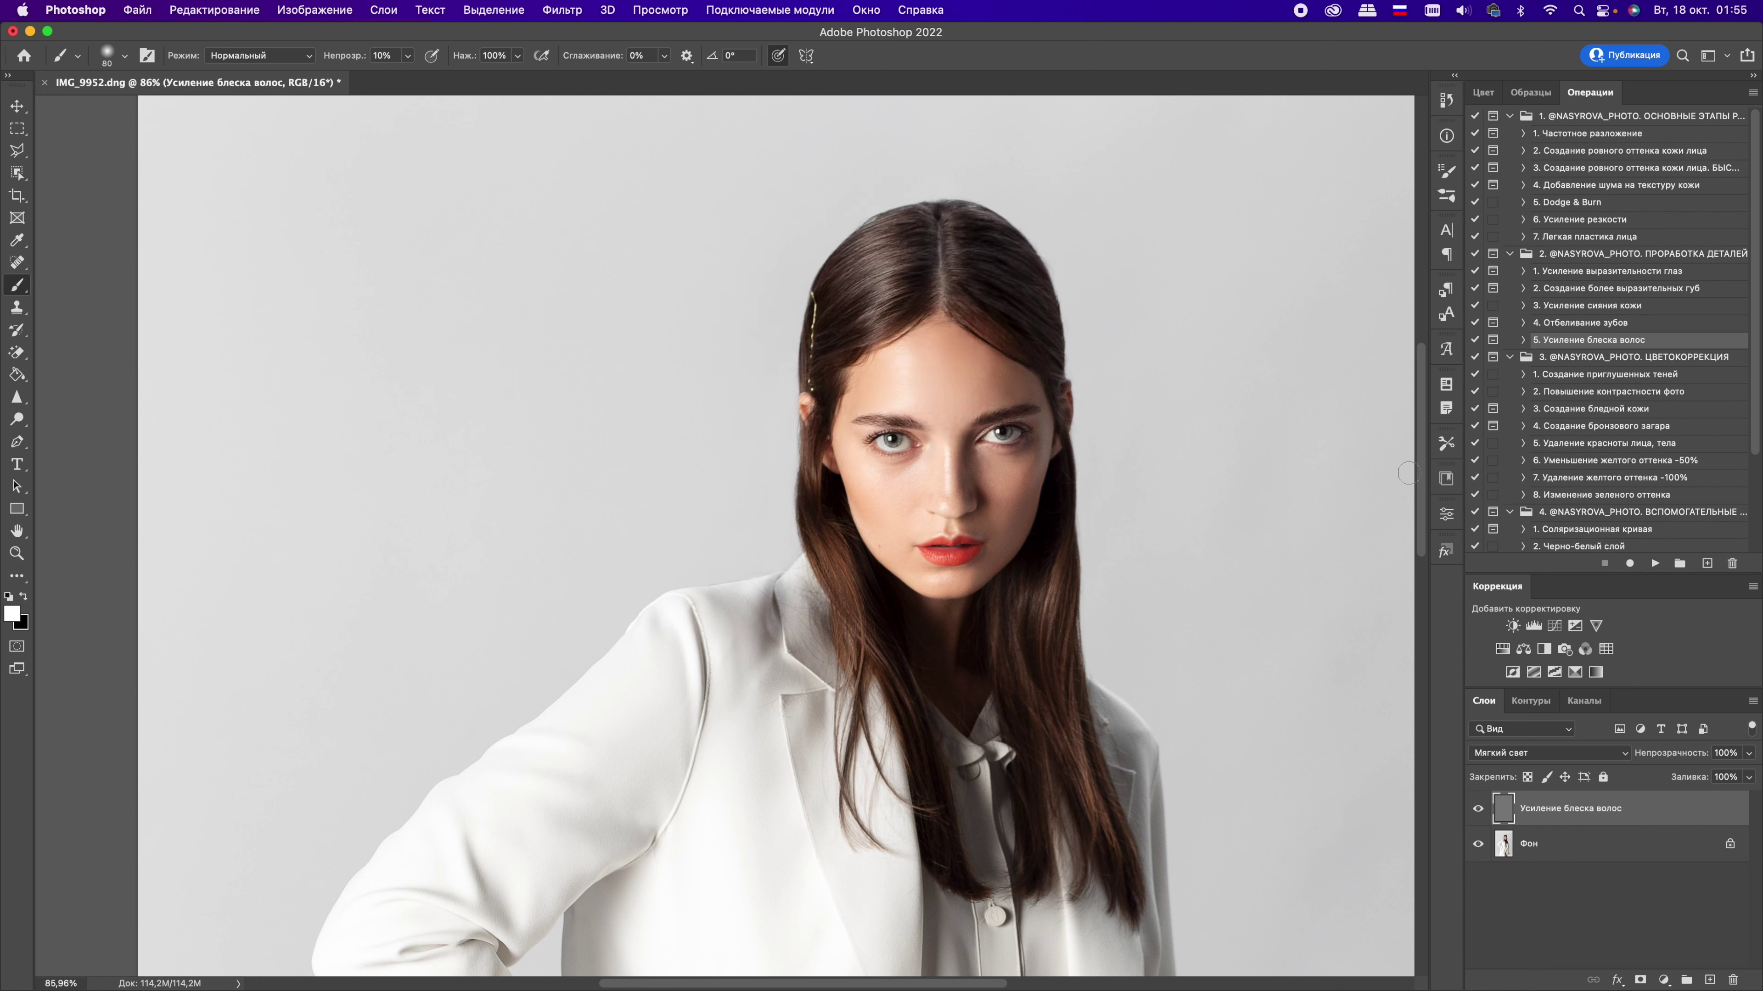
Step: Paint shine onto several hair strands, then toggle the layer to compare
{"action": "key", "text": "bracketleft"}
{"action": "key", "text": "bracketleft"}
{"action": "key", "text": "bracketright"}
{"action": "left_click_drag", "start_coordinate": [1043, 600], "coordinate": [1055, 661]}
{"action": "key", "text": "bracketleft"}
{"action": "key", "text": "bracketleft"}
{"action": "key", "text": "bracketleft"}
{"action": "left_click_drag", "start_coordinate": [1068, 597], "coordinate": [1055, 611]}
{"action": "key", "text": "bracketleft"}
{"action": "key", "text": "bracketright"}
{"action": "mouse_move", "coordinate": [1087, 734]}
{"action": "left_mouse_down"}
{"action": "mouse_move", "coordinate": [1029, 686]}
{"action": "mouse_move", "coordinate": [1047, 592]}
{"action": "left_mouse_up"}
{"action": "key", "text": "bracketleft"}
{"action": "key", "text": "bracketleft"}
{"action": "key", "text": "bracketleft"}
{"action": "key", "text": "bracketright"}
{"action": "left_click", "coordinate": [1478, 810]}
Step: Blur the hair shine layer with a 3-pixel Gaussian Blur and set it to 75% opacity
{"action": "left_click", "coordinate": [562, 10]}
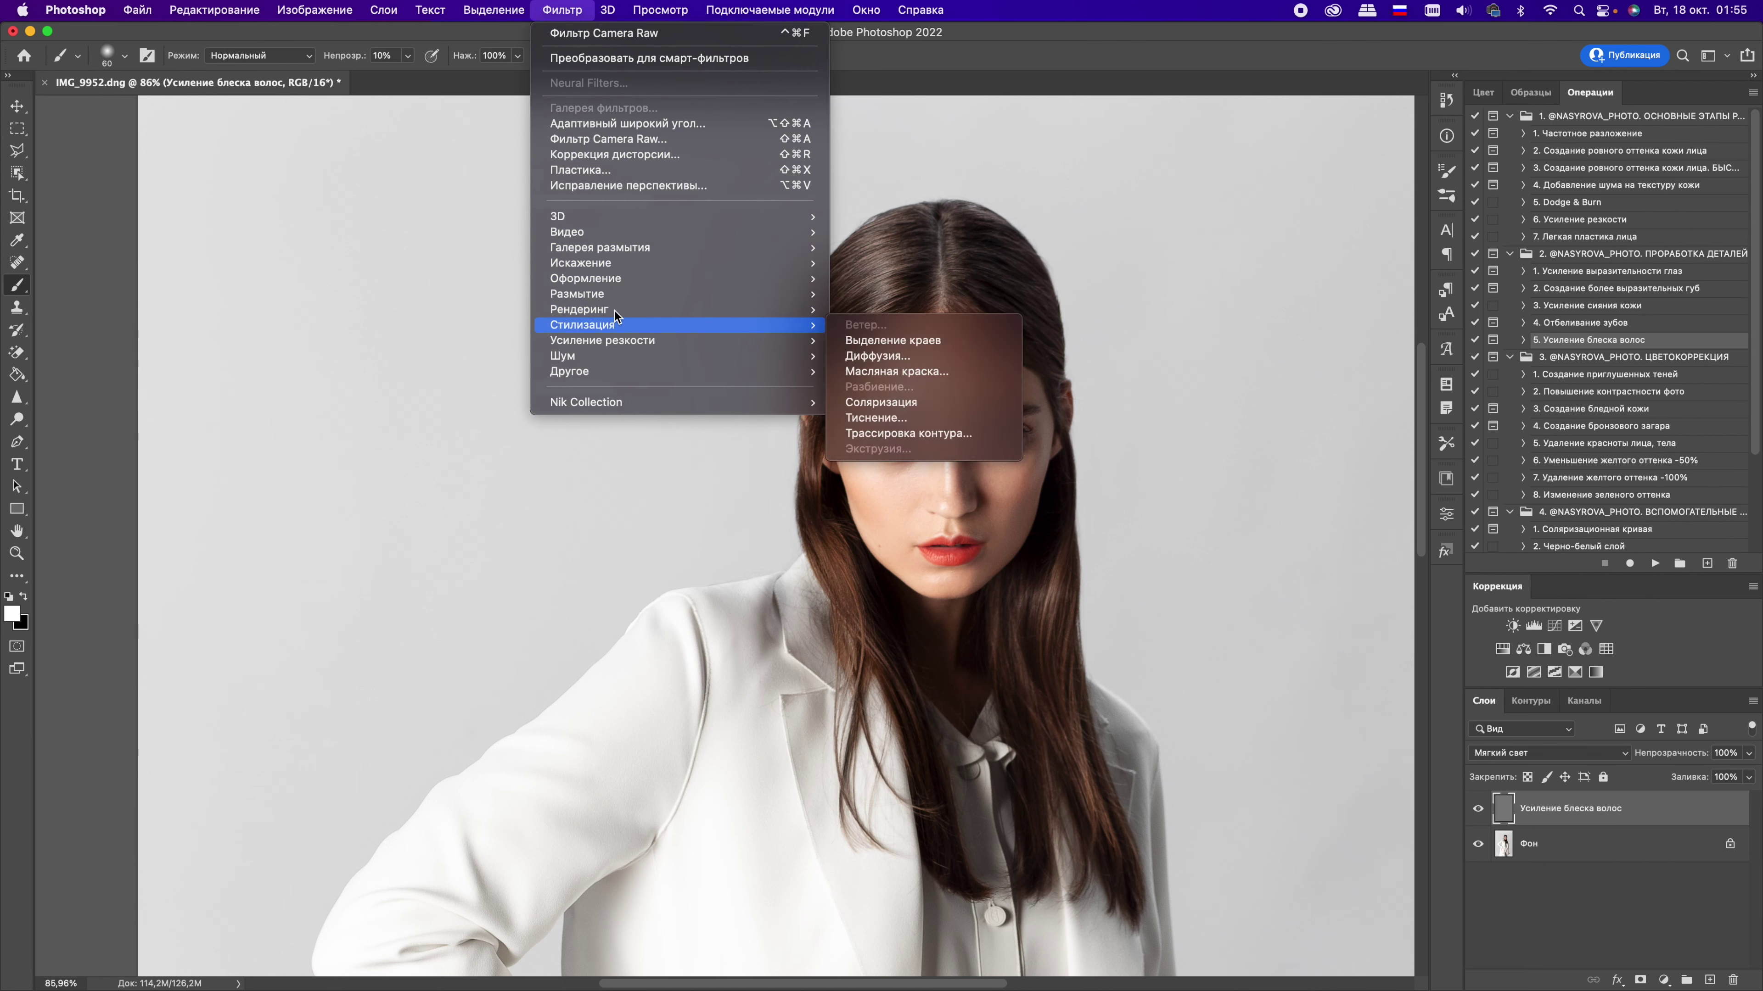
{"action": "mouse_move", "coordinate": [577, 294]}
{"action": "left_click", "coordinate": [921, 388]}
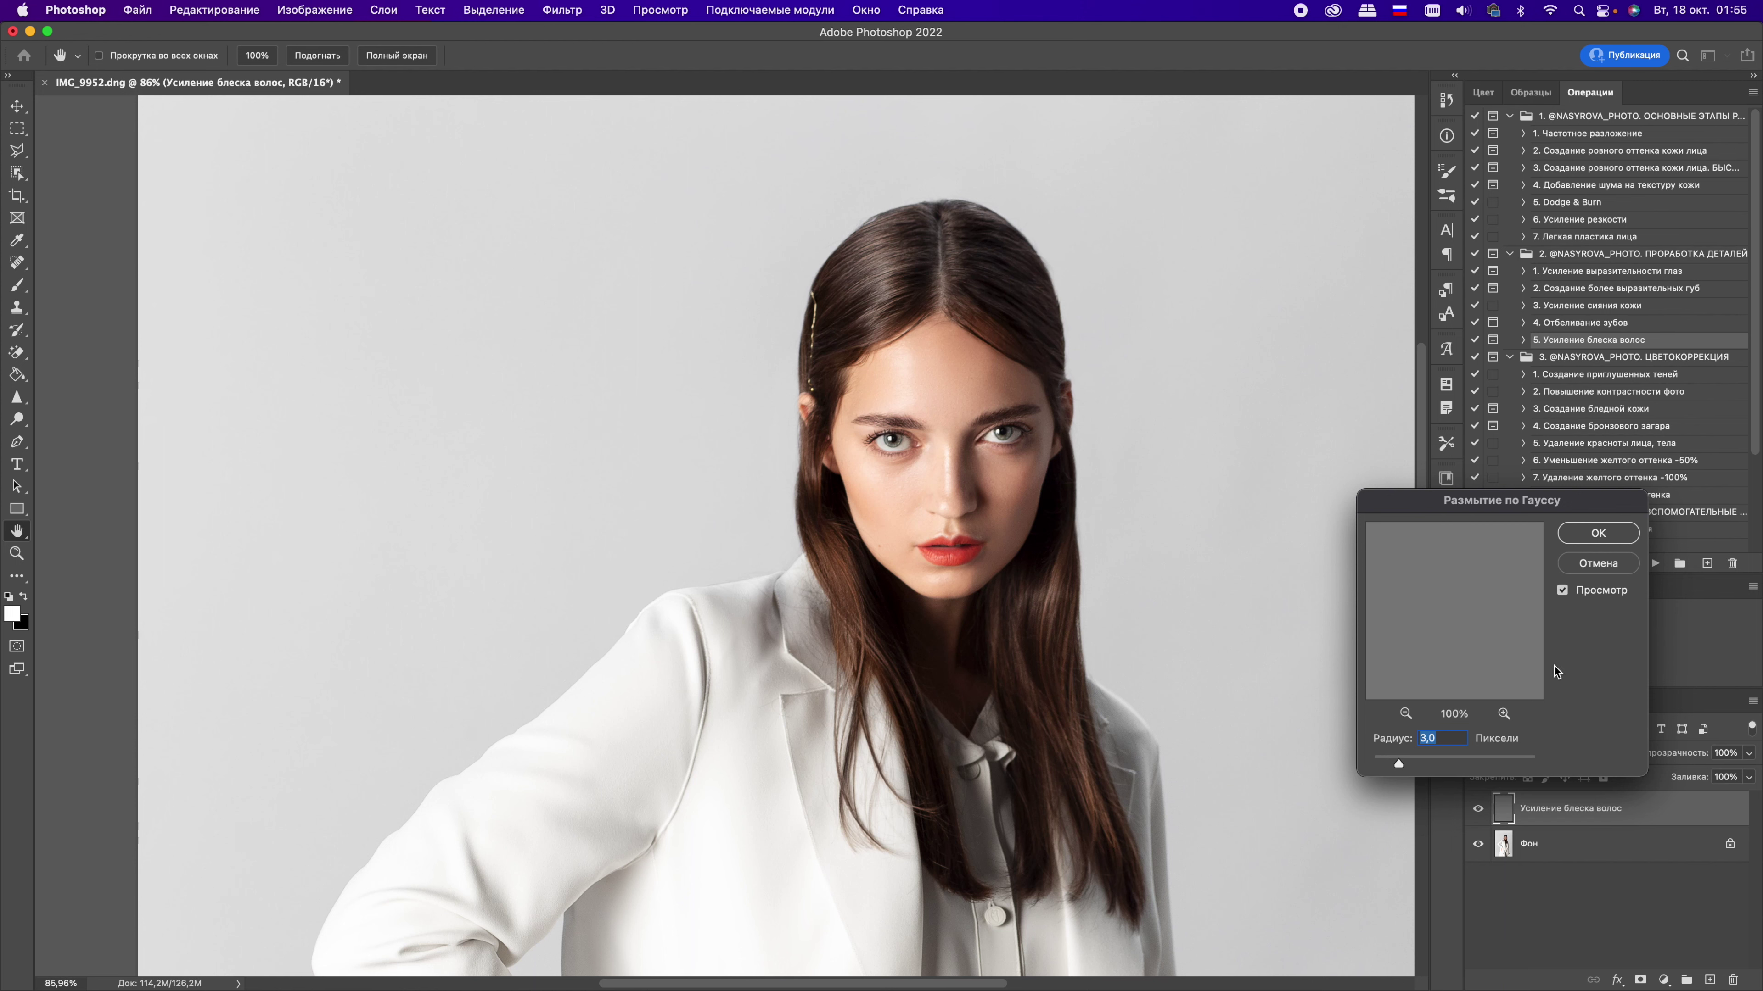
{"action": "key", "text": "Return"}
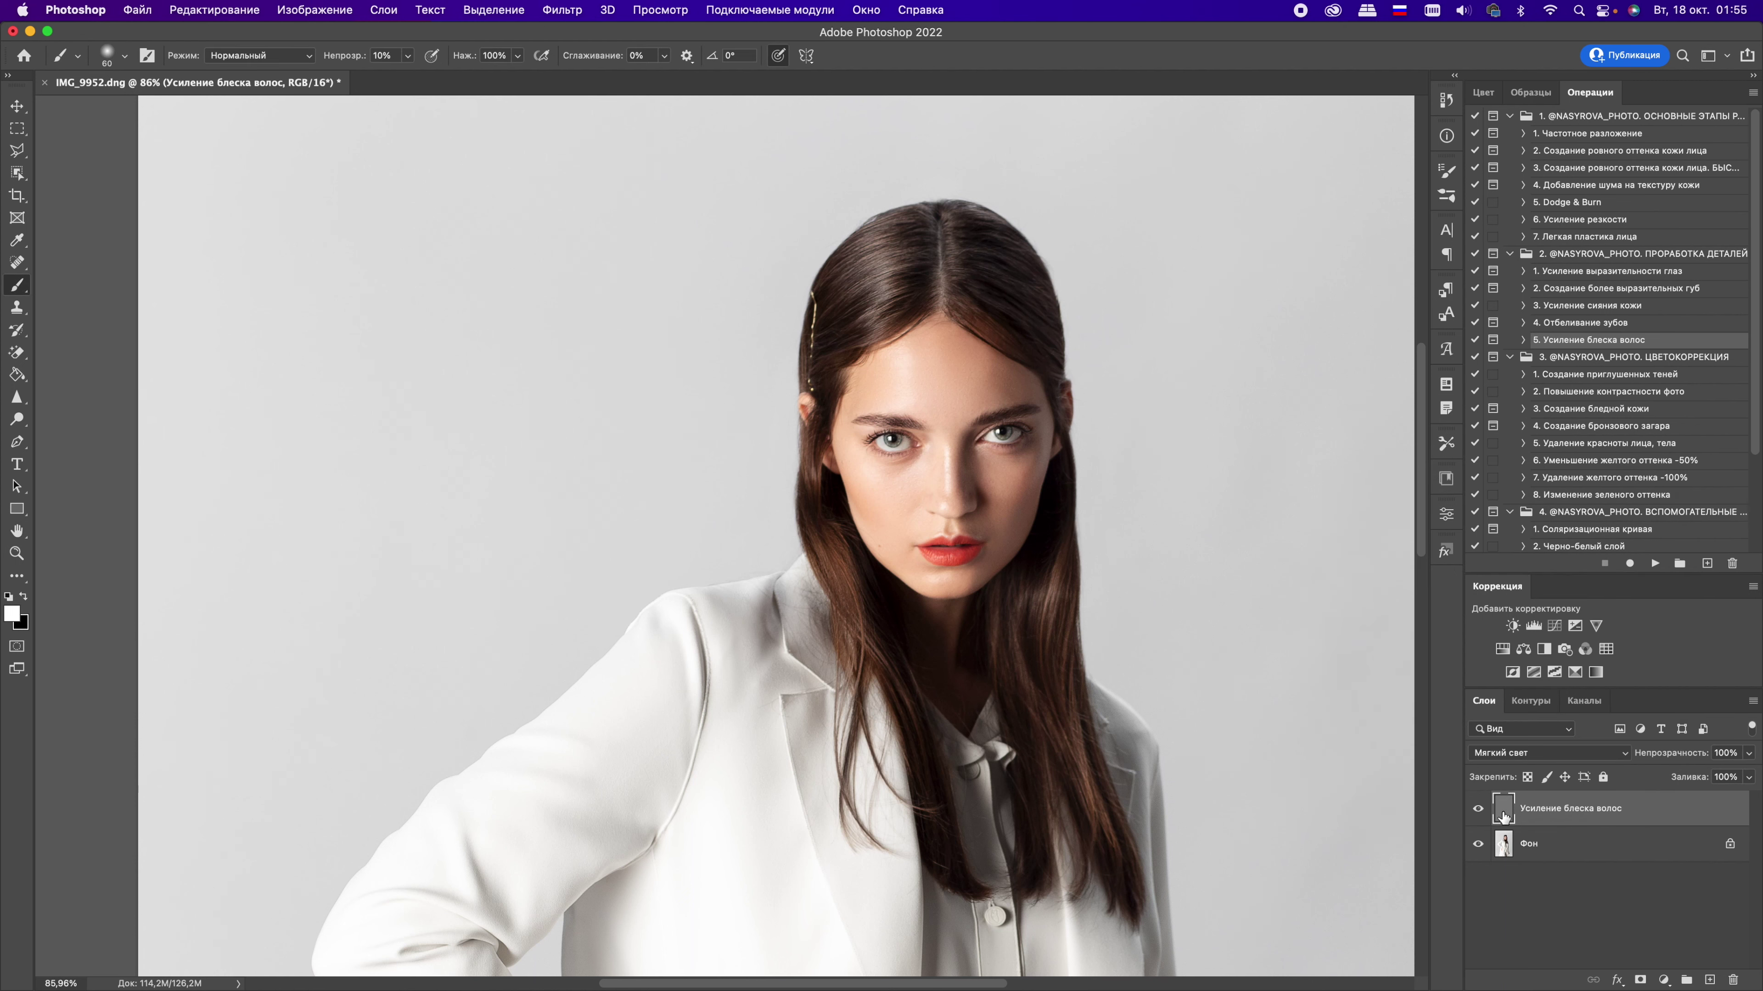
{"action": "left_click_drag", "start_coordinate": [1673, 755], "coordinate": [1655, 768]}
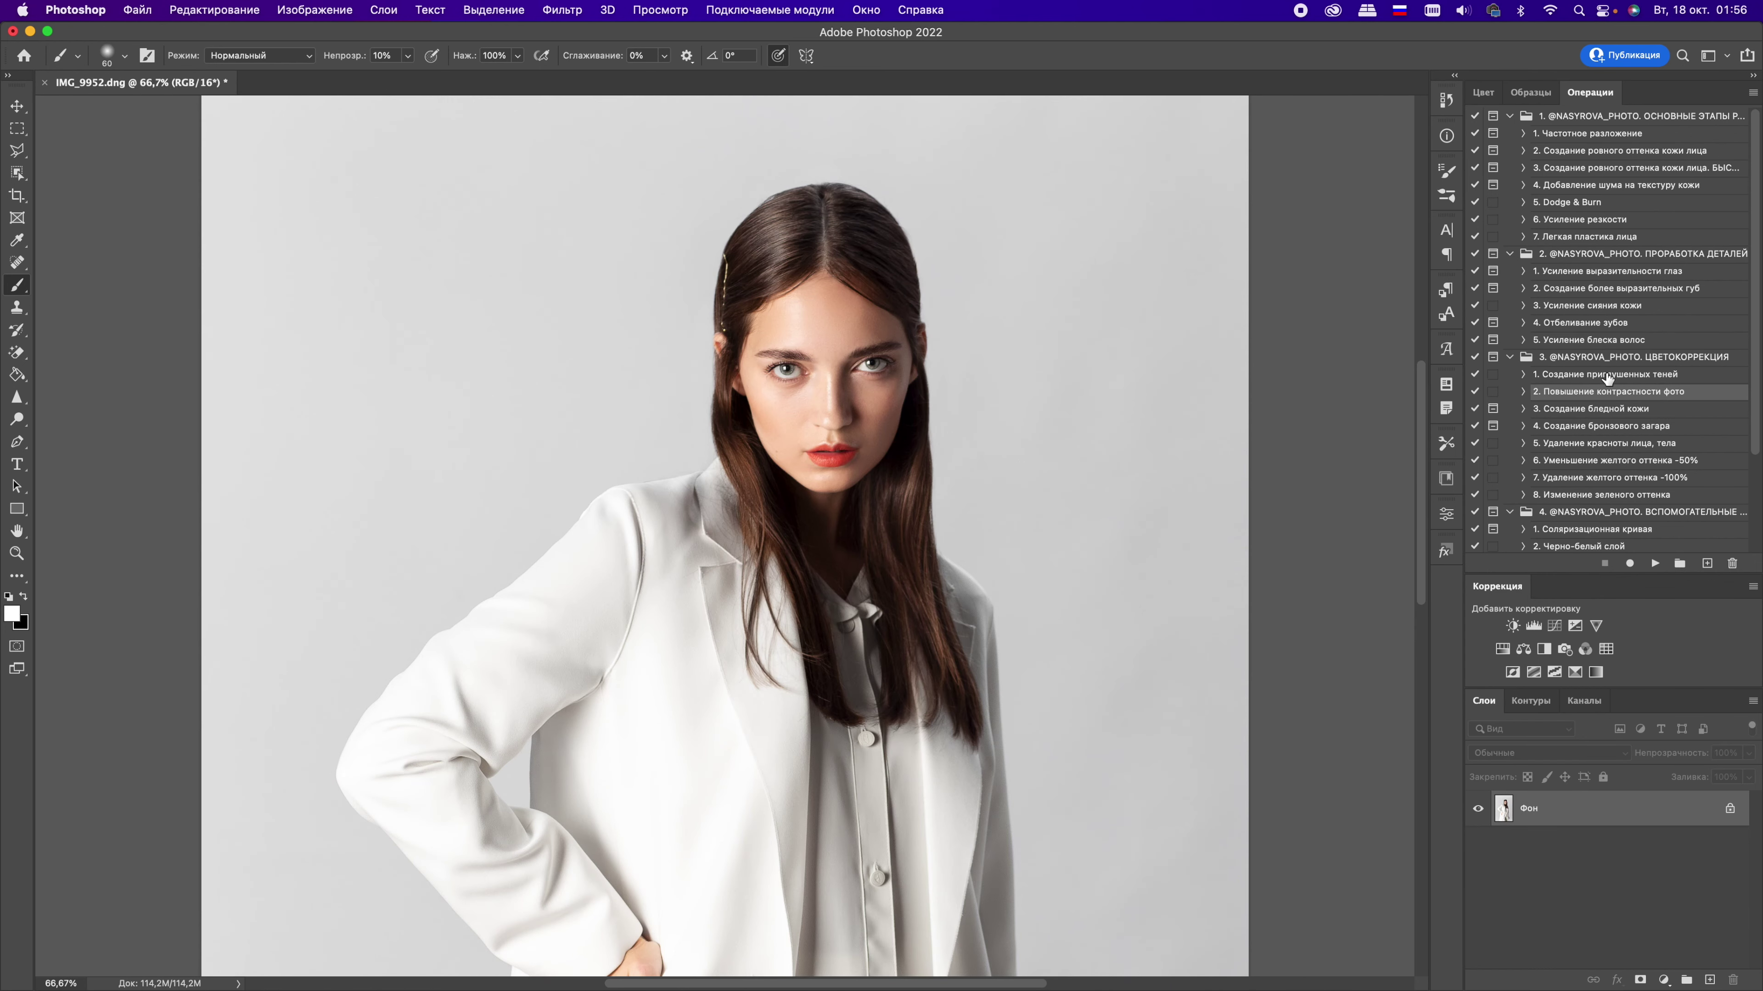
Step: Run the '2. Повышение контрастности фото' action on the portrait
{"action": "left_click", "coordinate": [1604, 378]}
{"action": "left_click", "coordinate": [1654, 563]}
{"action": "scroll", "coordinate": [1042, 586], "scroll_direction": "down", "scroll_amount": 5}
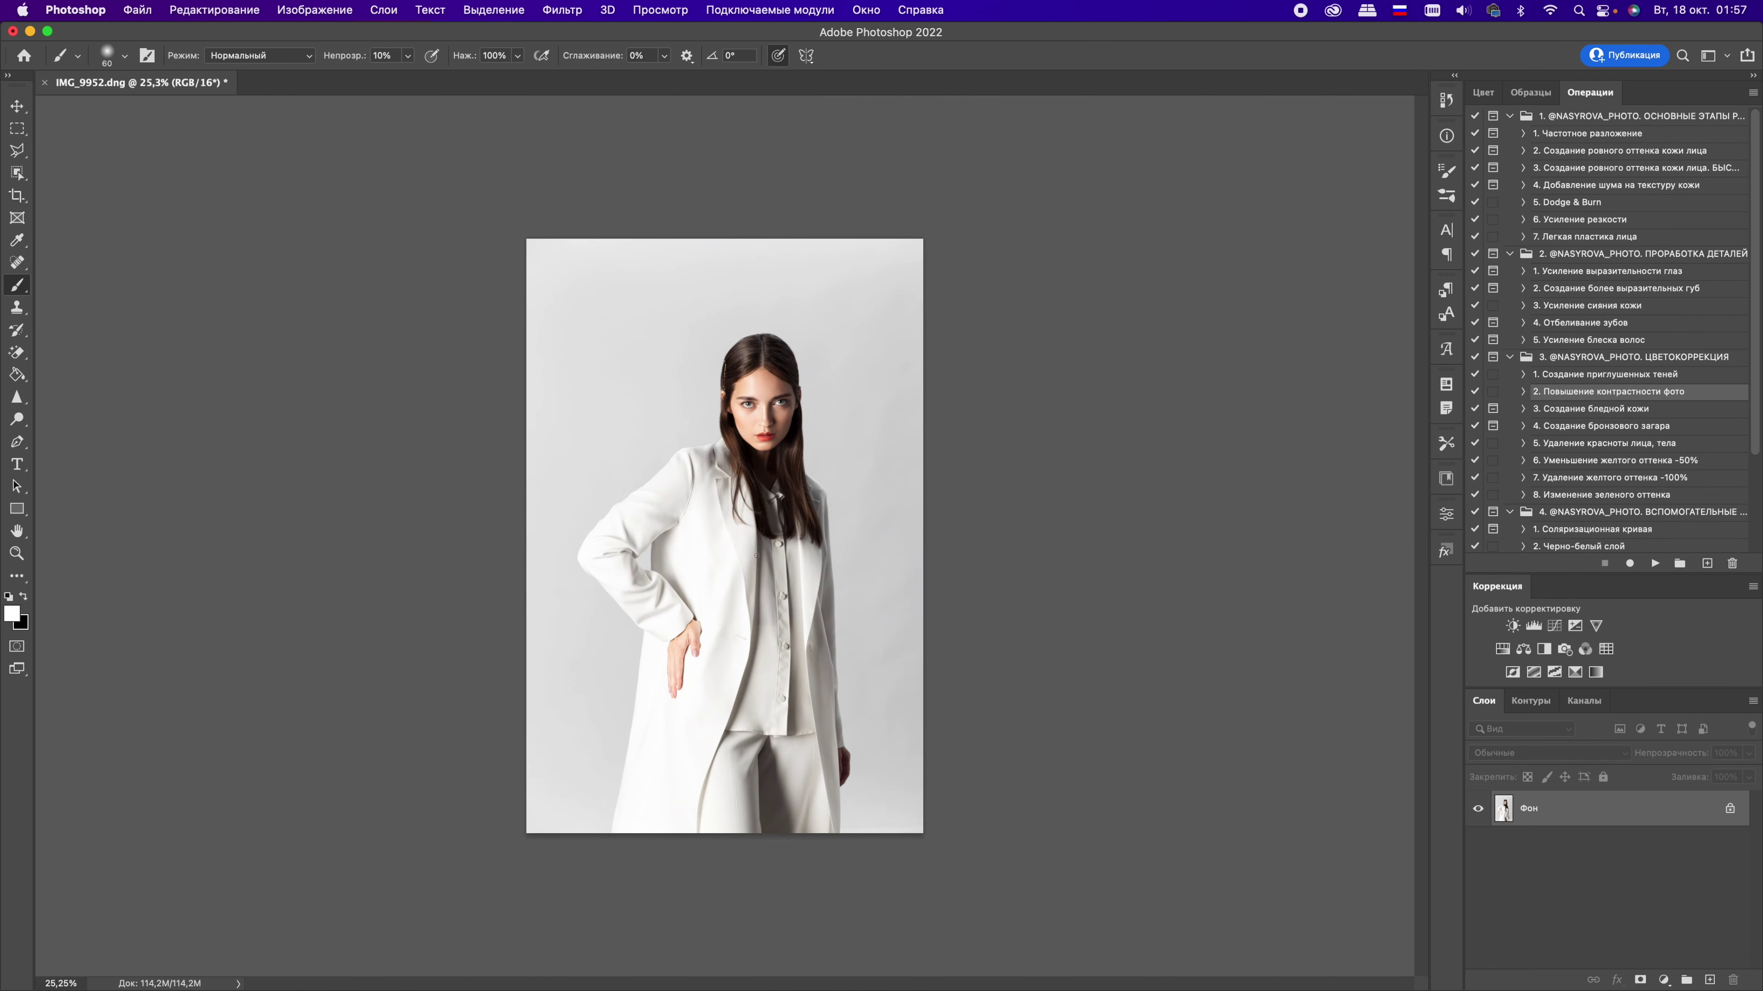
Step: Compare before and after the contrast boost in History, keeping it applied
{"action": "left_click", "coordinate": [1447, 102]}
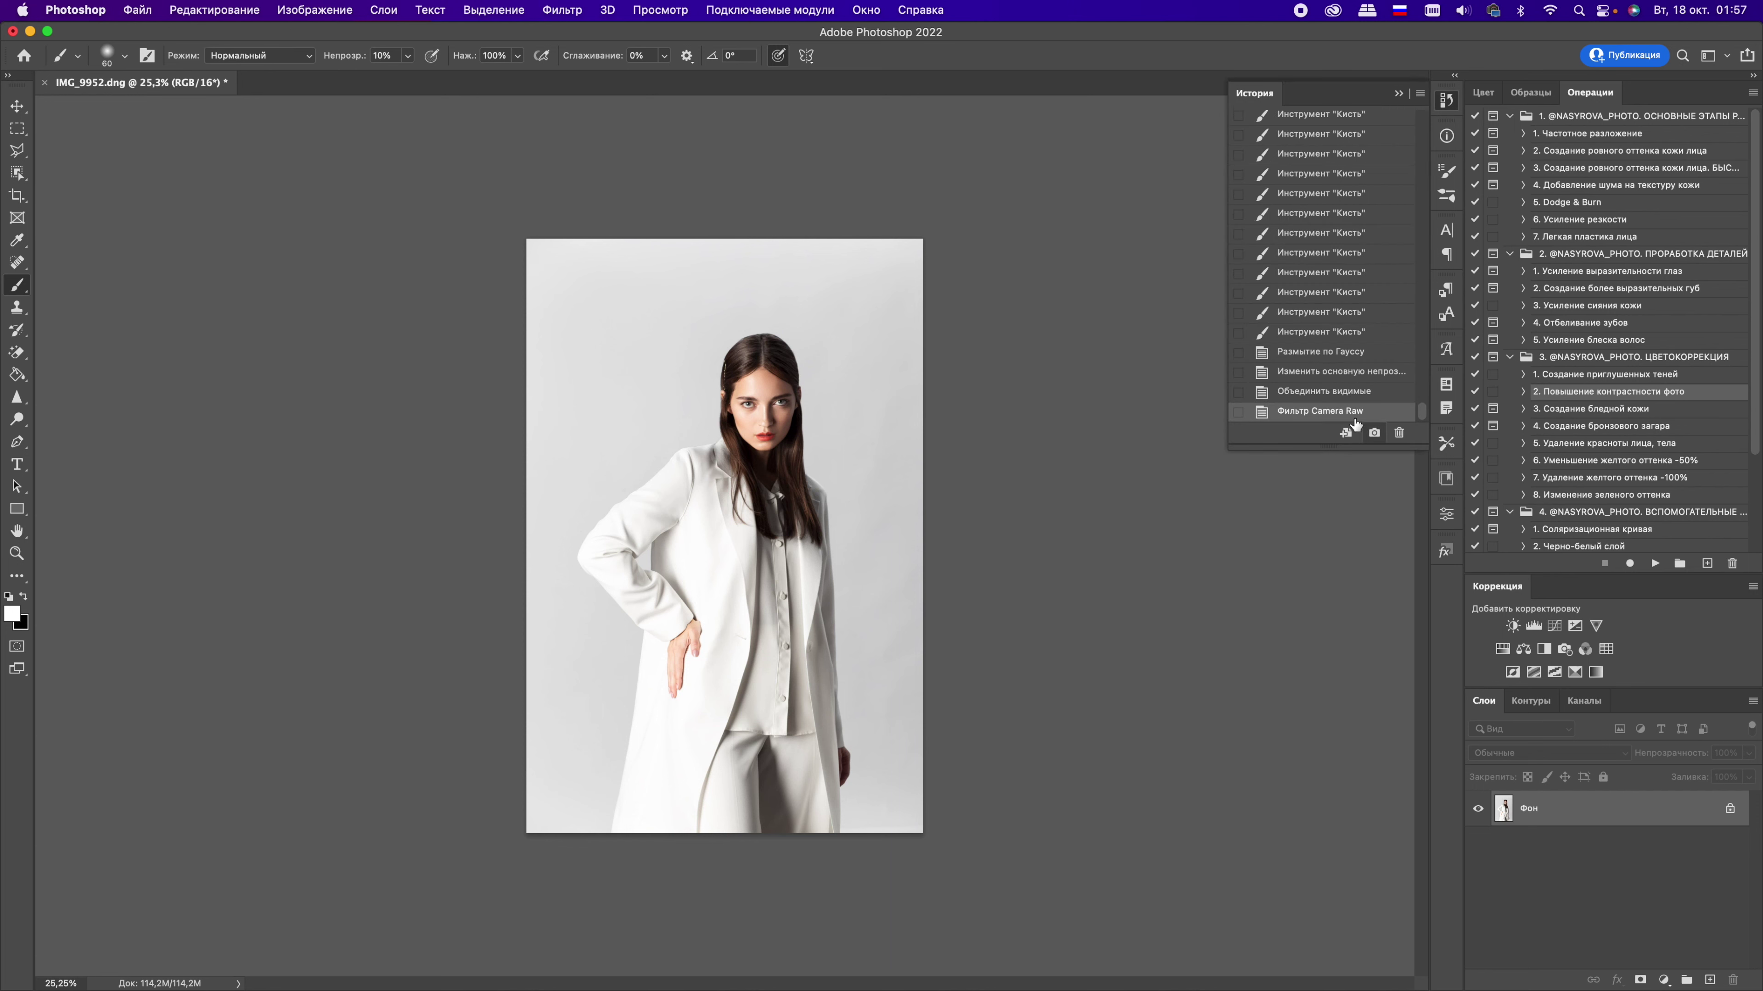
{"action": "left_click", "coordinate": [1345, 393]}
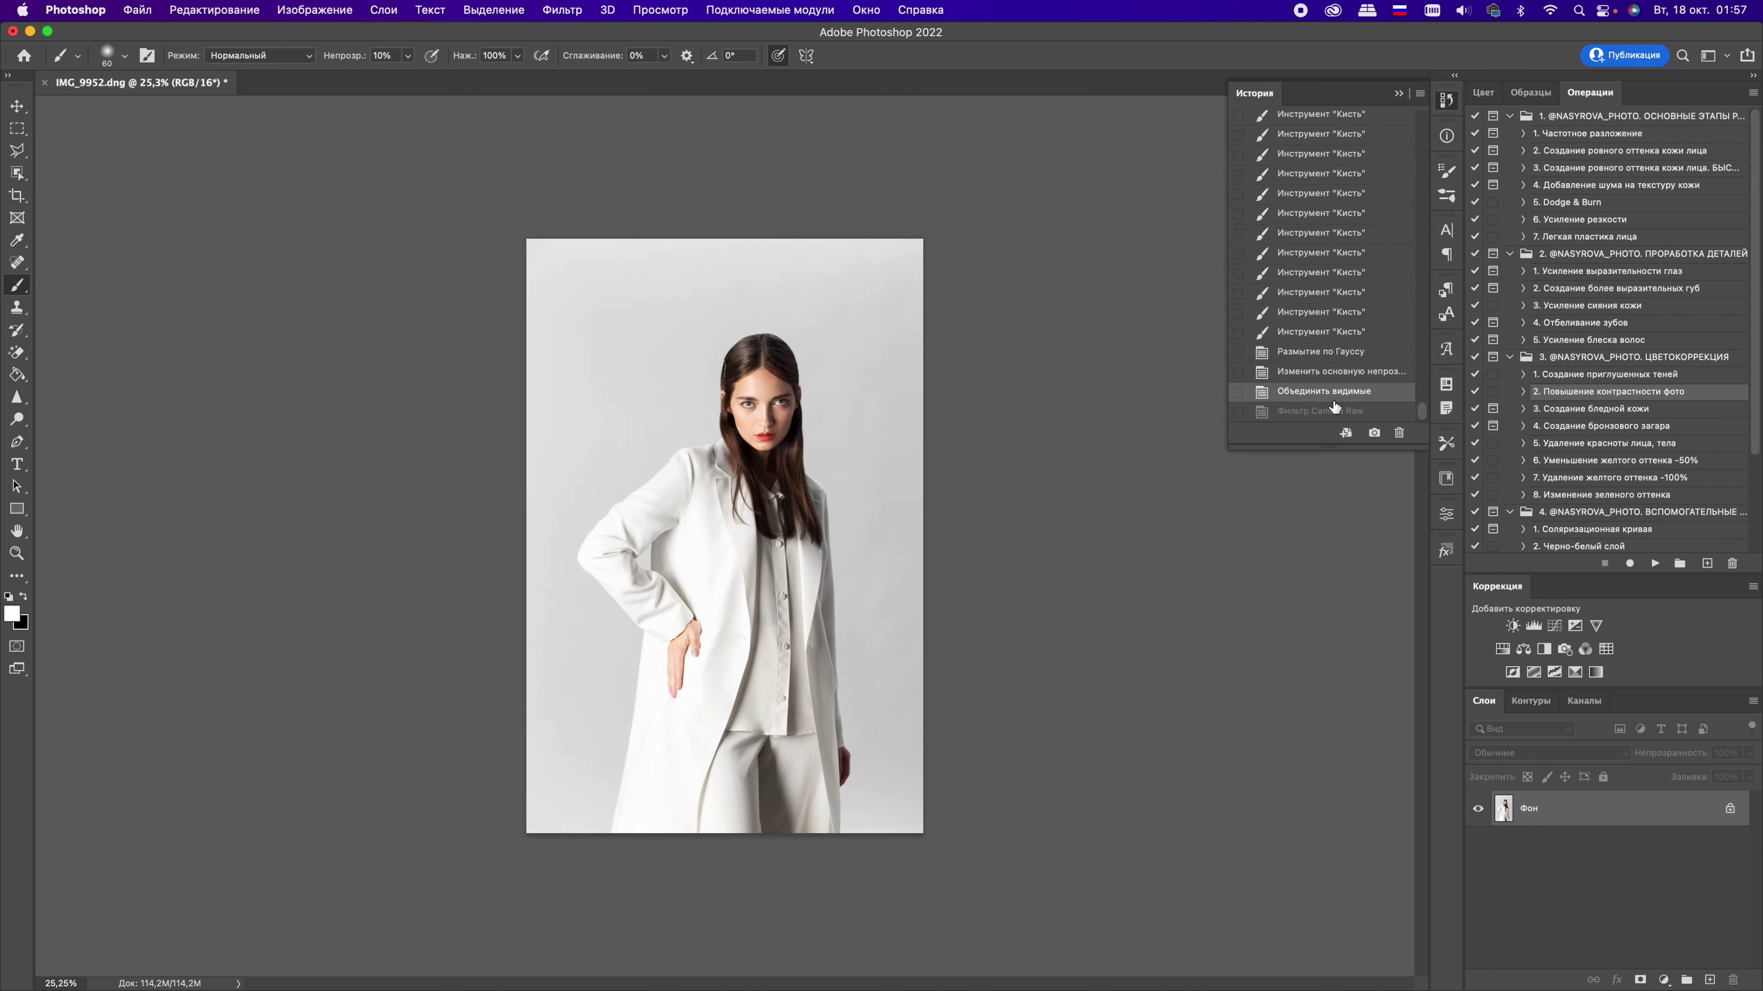
{"action": "left_click", "coordinate": [1329, 413]}
{"action": "left_click", "coordinate": [1329, 413]}
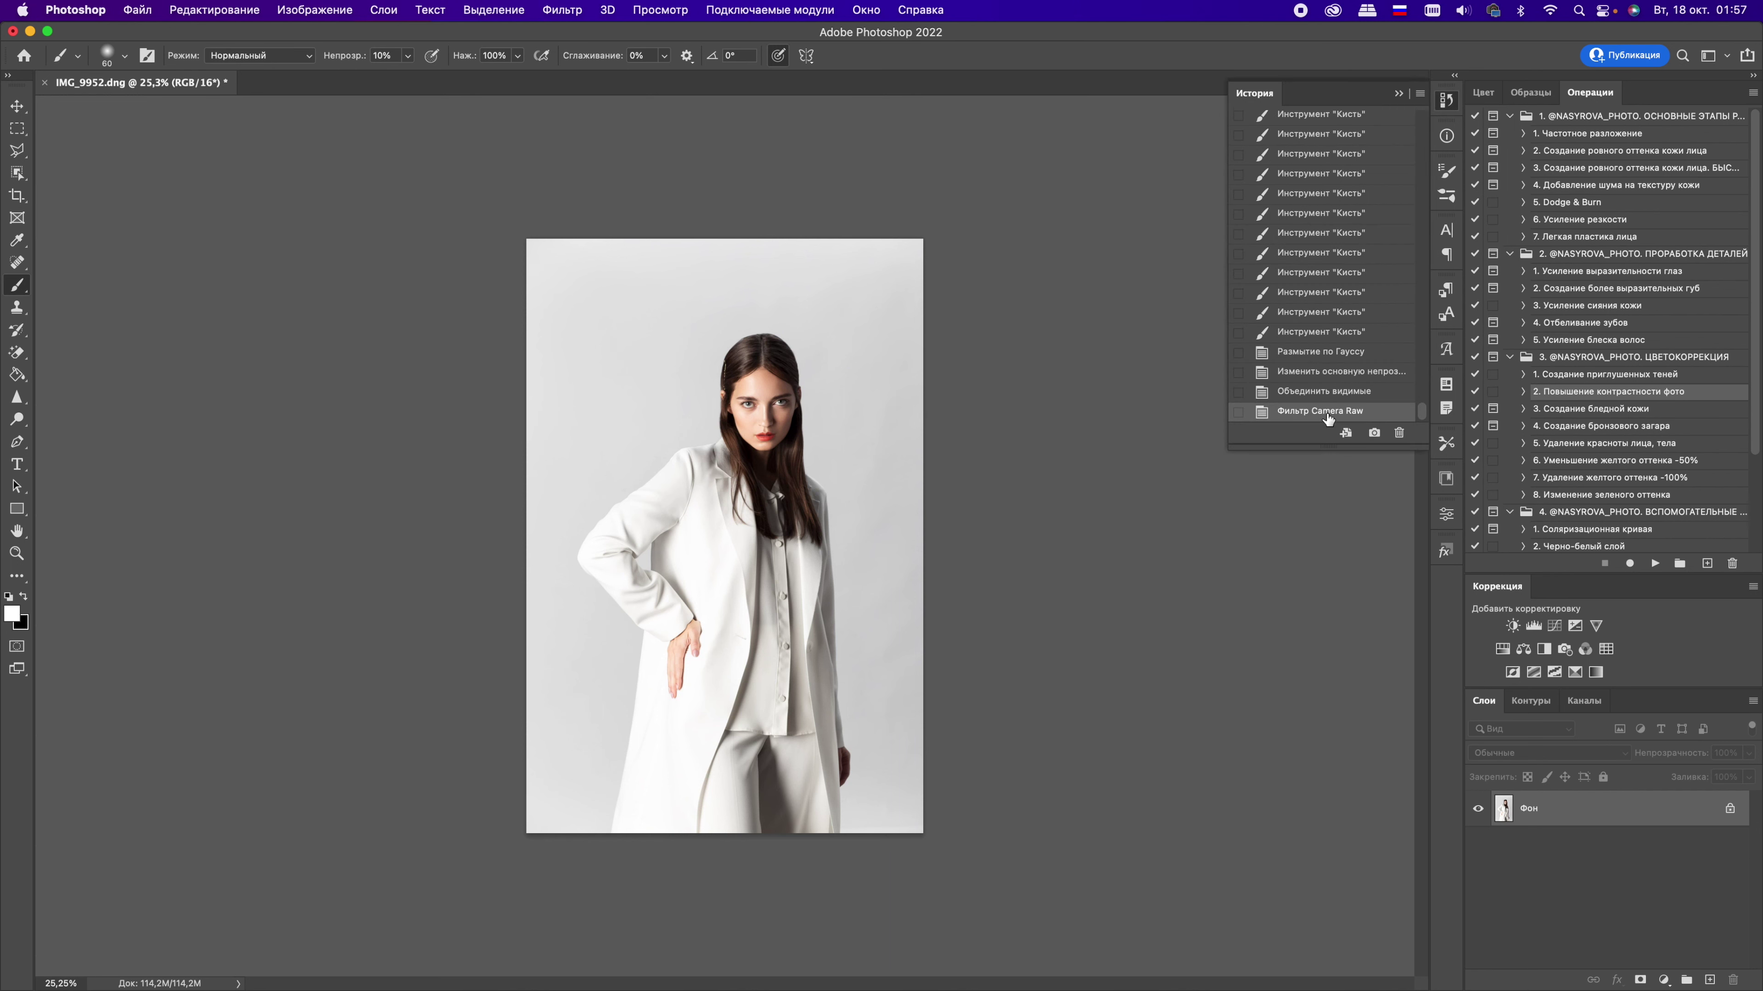
{"action": "left_click", "coordinate": [1330, 393]}
{"action": "scroll", "coordinate": [736, 495], "scroll_direction": "up", "scroll_amount": 5}
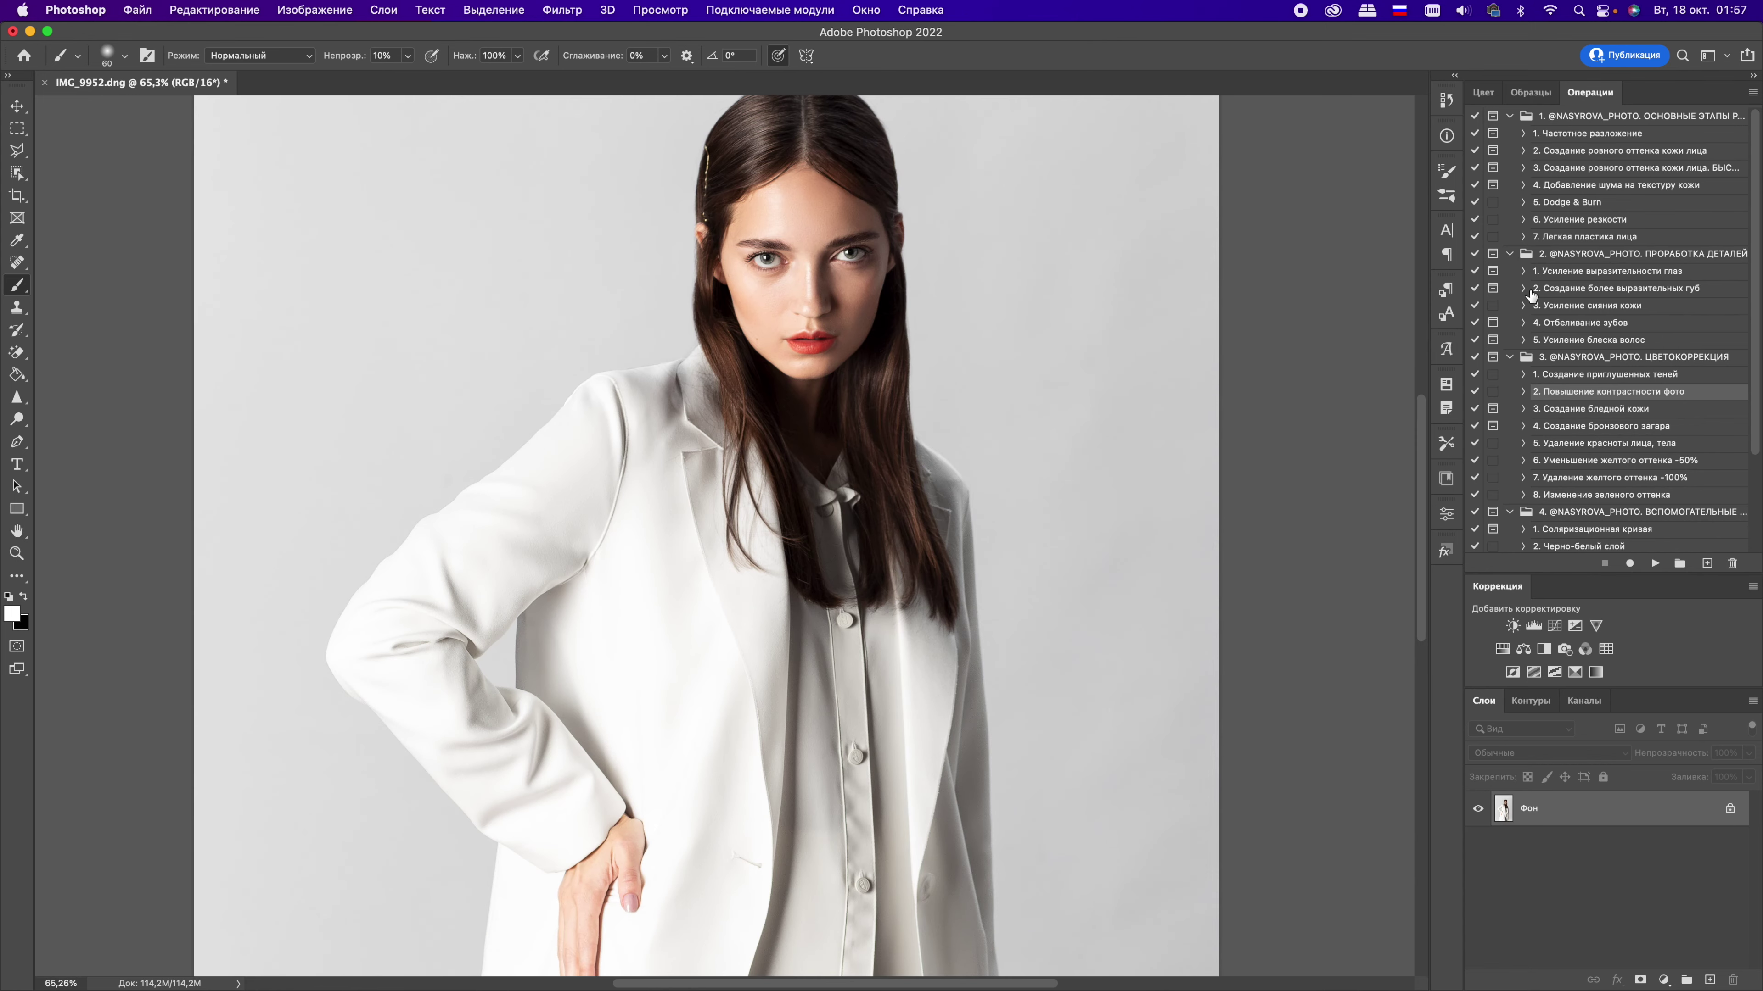
{"action": "left_click", "coordinate": [1605, 410]}
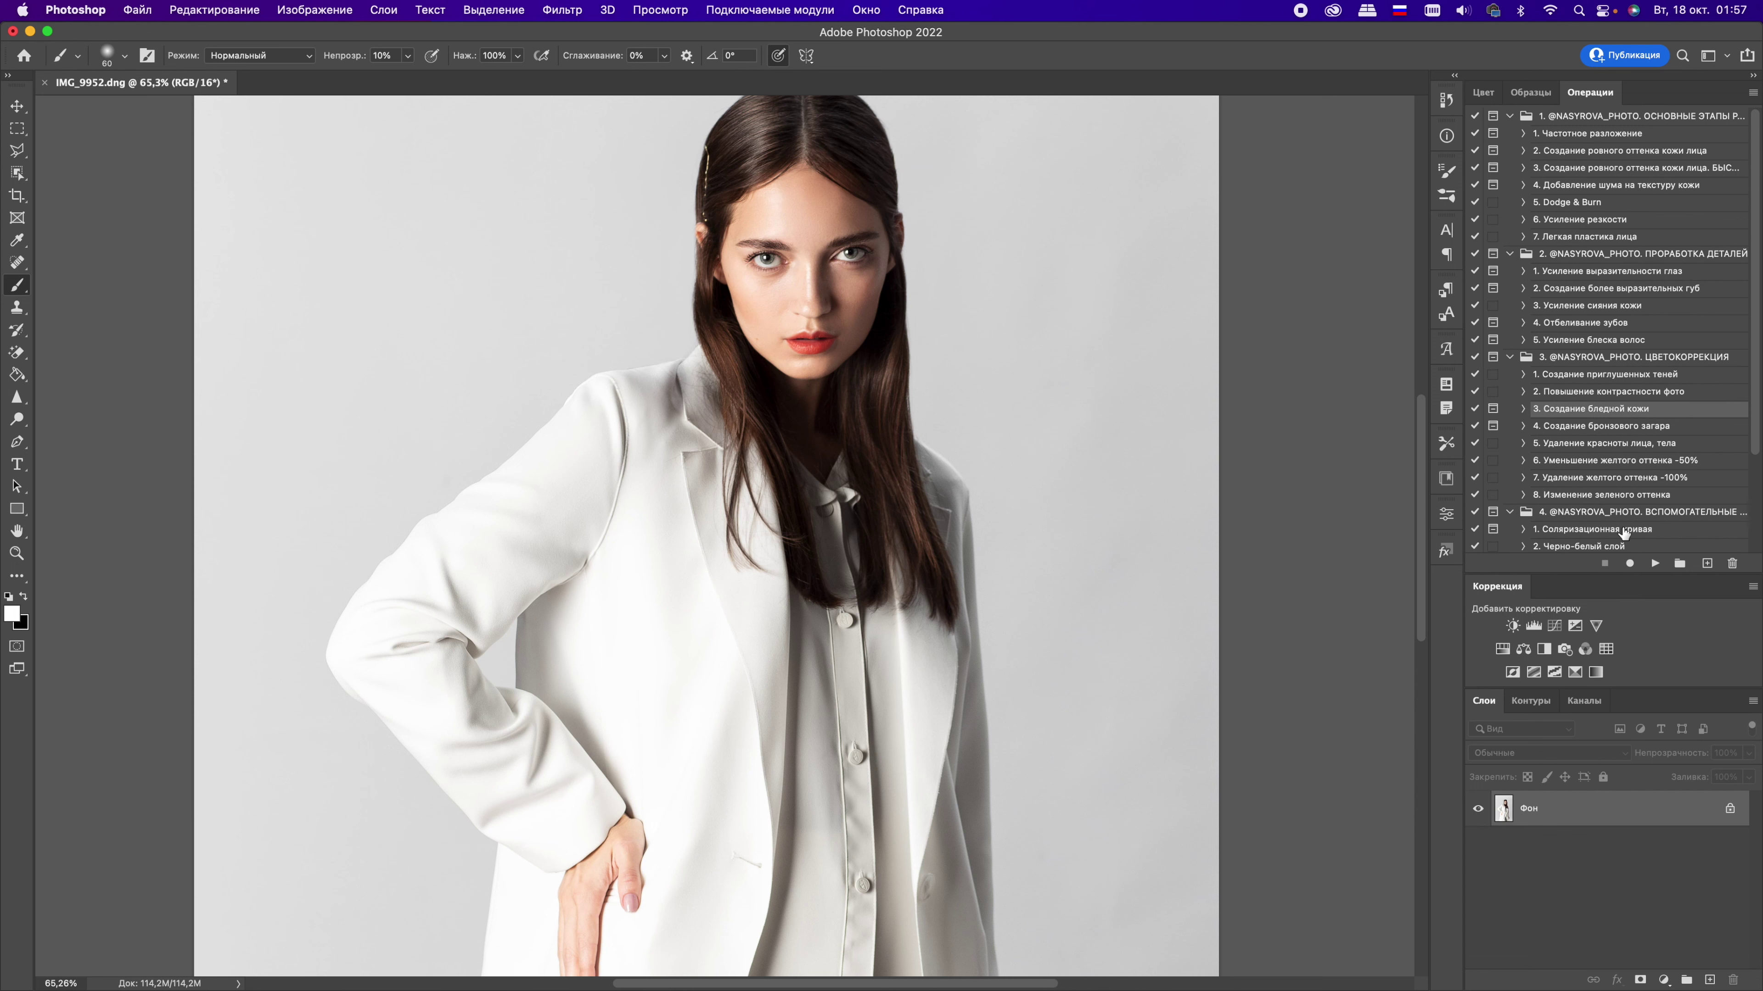
Step: Run the pale-skin action and paint the paler tone onto the face
{"action": "left_click", "coordinate": [1656, 564]}
{"action": "key", "text": "bracketright"}
{"action": "key", "text": "bracketright"}
{"action": "key", "text": "bracketright"}
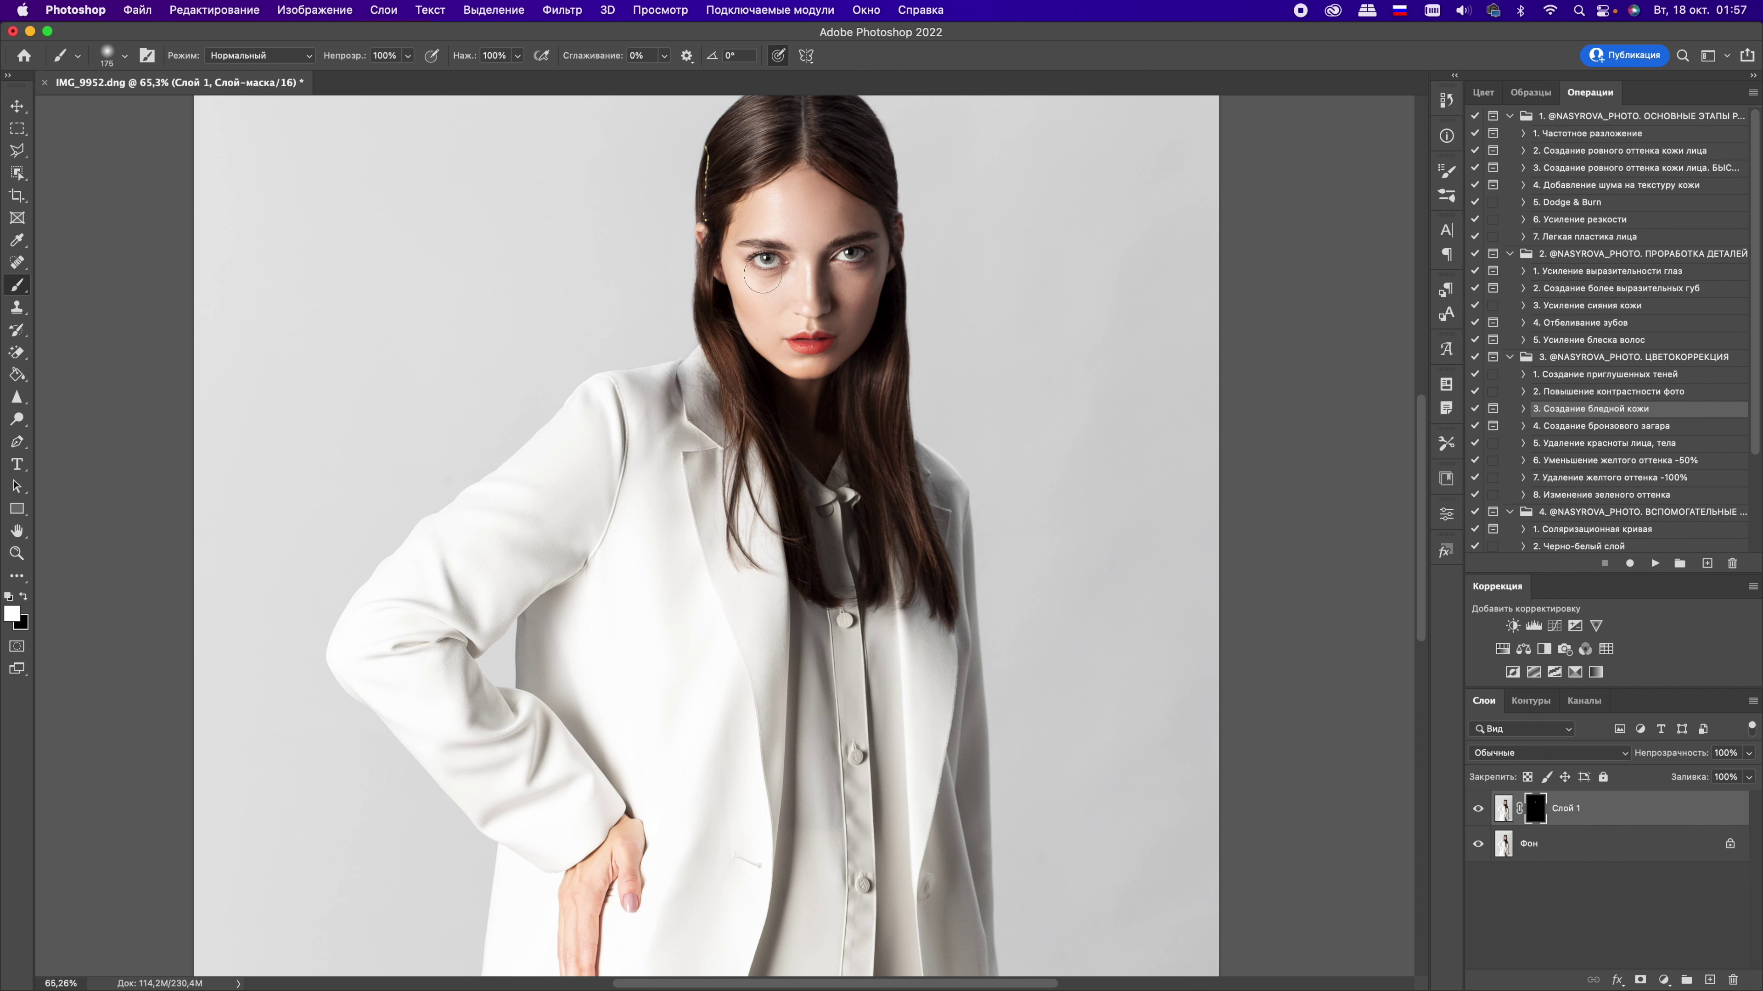
{"action": "left_click_drag", "start_coordinate": [820, 213], "coordinate": [750, 271]}
{"action": "key", "text": "bracketleft"}
{"action": "scroll", "coordinate": [808, 382], "scroll_direction": "down", "scroll_amount": 4}
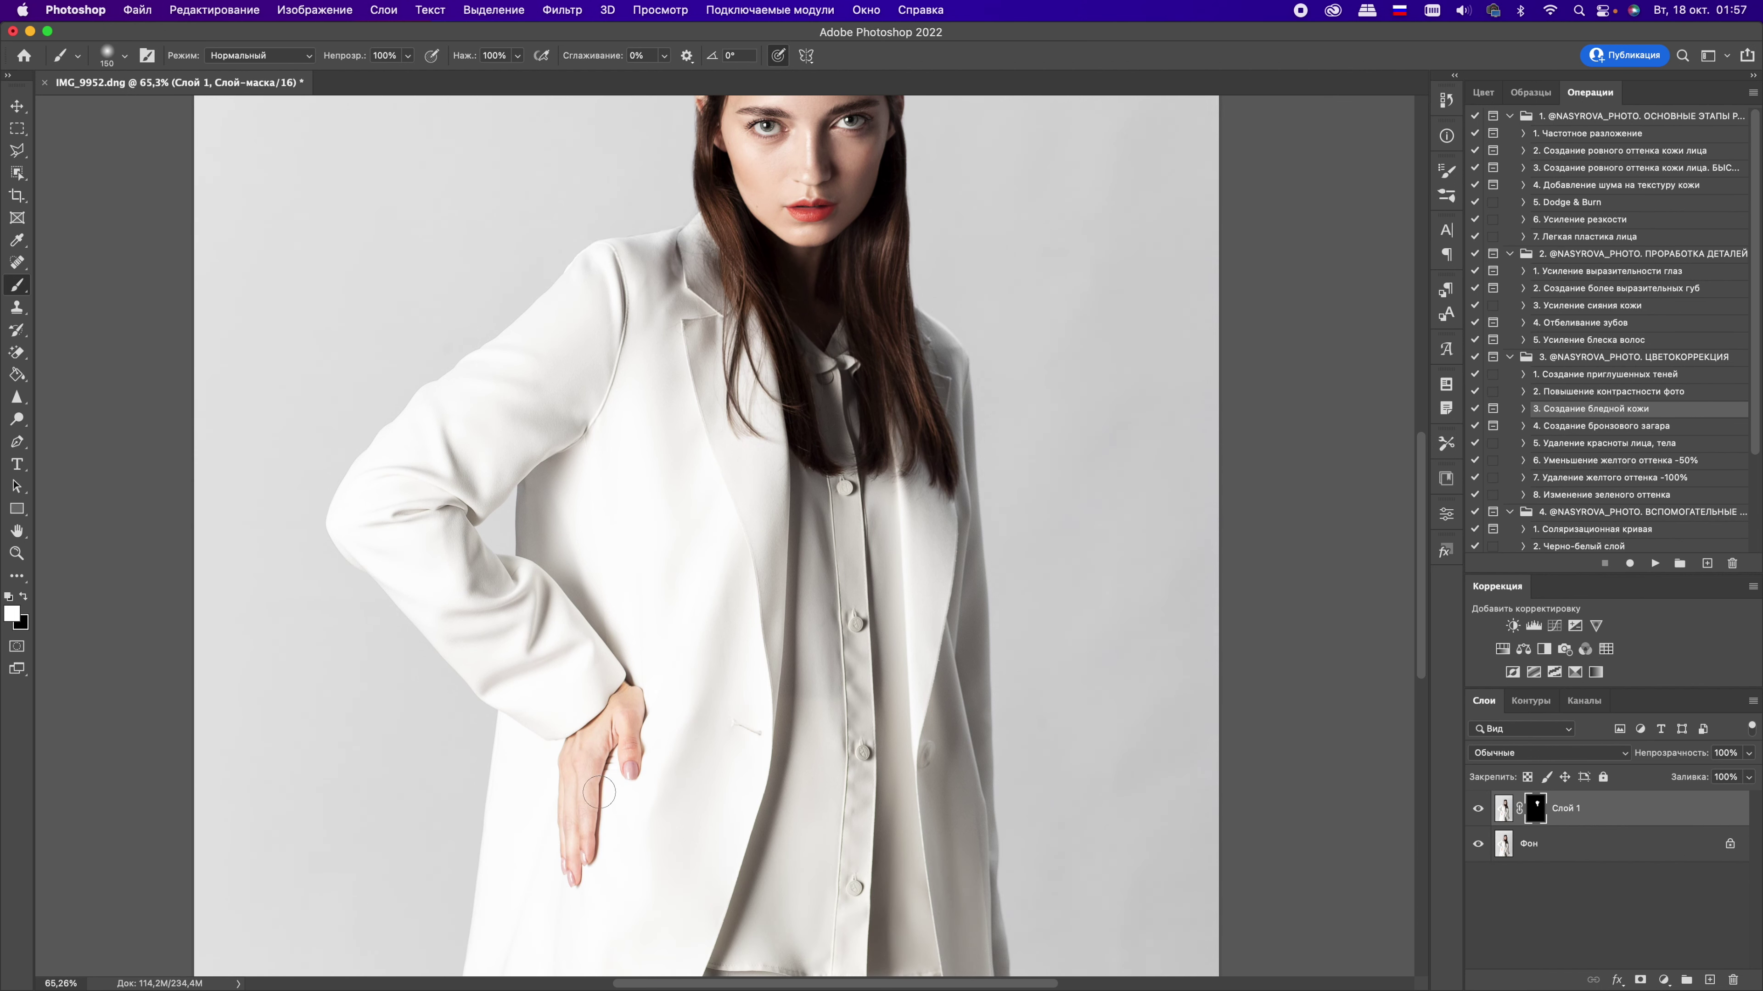
Step: Remove paleness at the edges with black and lower the pale-skin layer's strength
{"action": "left_click_drag", "start_coordinate": [1422, 654], "coordinate": [1421, 574]}
{"action": "key", "text": "x"}
{"action": "key", "text": "bracketleft"}
{"action": "key", "text": "bracketleft"}
{"action": "key", "text": "bracketleft"}
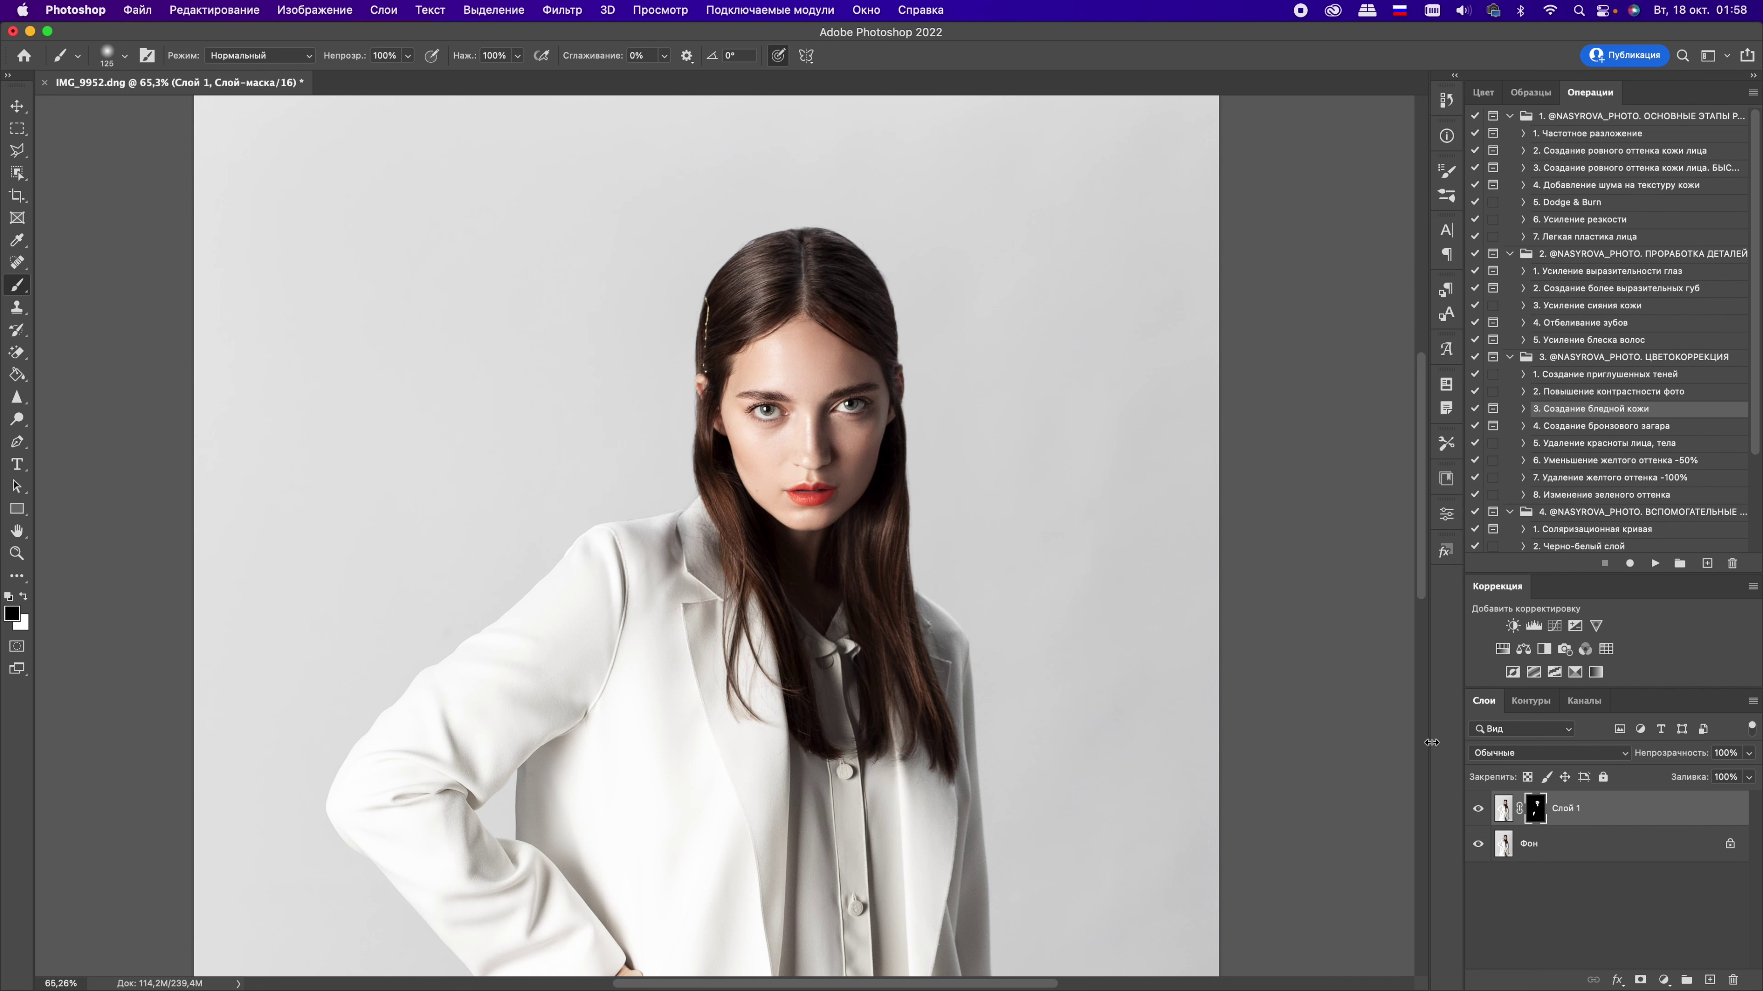
{"action": "left_click_drag", "start_coordinate": [1671, 753], "coordinate": [1655, 763]}
{"action": "key", "text": "bracketright"}
{"action": "key", "text": "bracketright"}
{"action": "key", "text": "bracketright"}
{"action": "scroll", "coordinate": [967, 740], "scroll_direction": "down", "scroll_amount": 5}
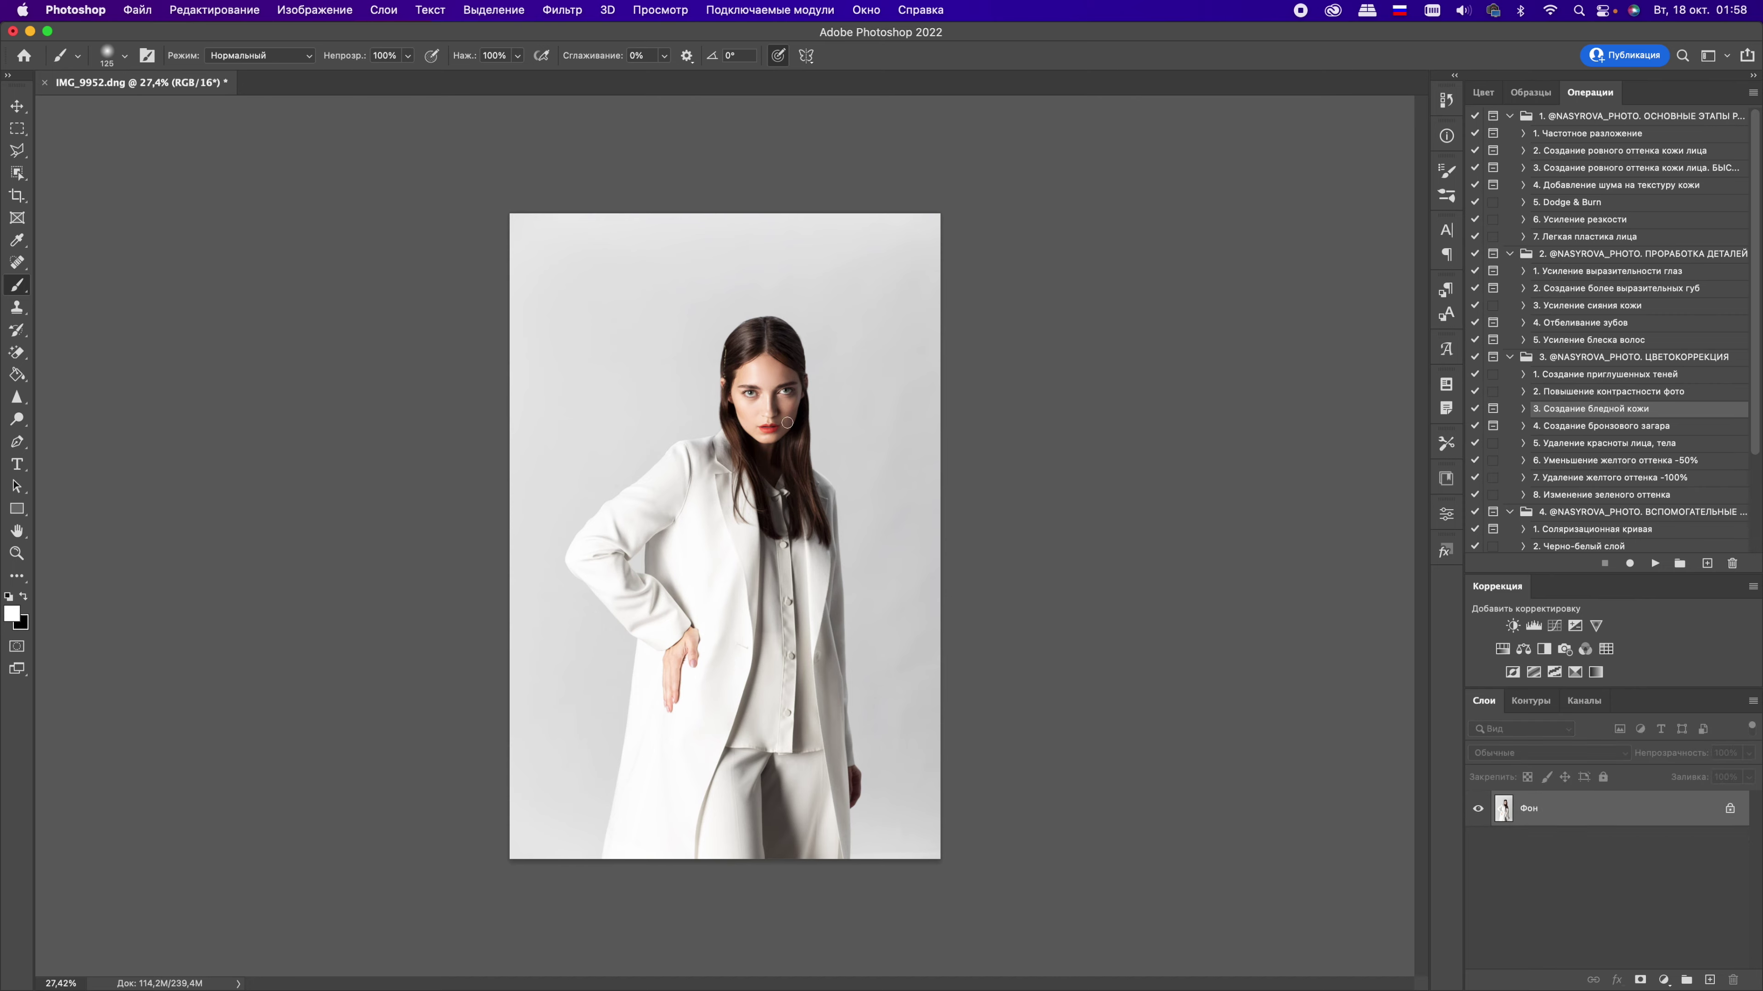
{"action": "key", "text": "ctrl+0"}
Step: Set the pale-skin layer to 55% opacity and merge it into the photo
{"action": "left_click", "coordinate": [1478, 808]}
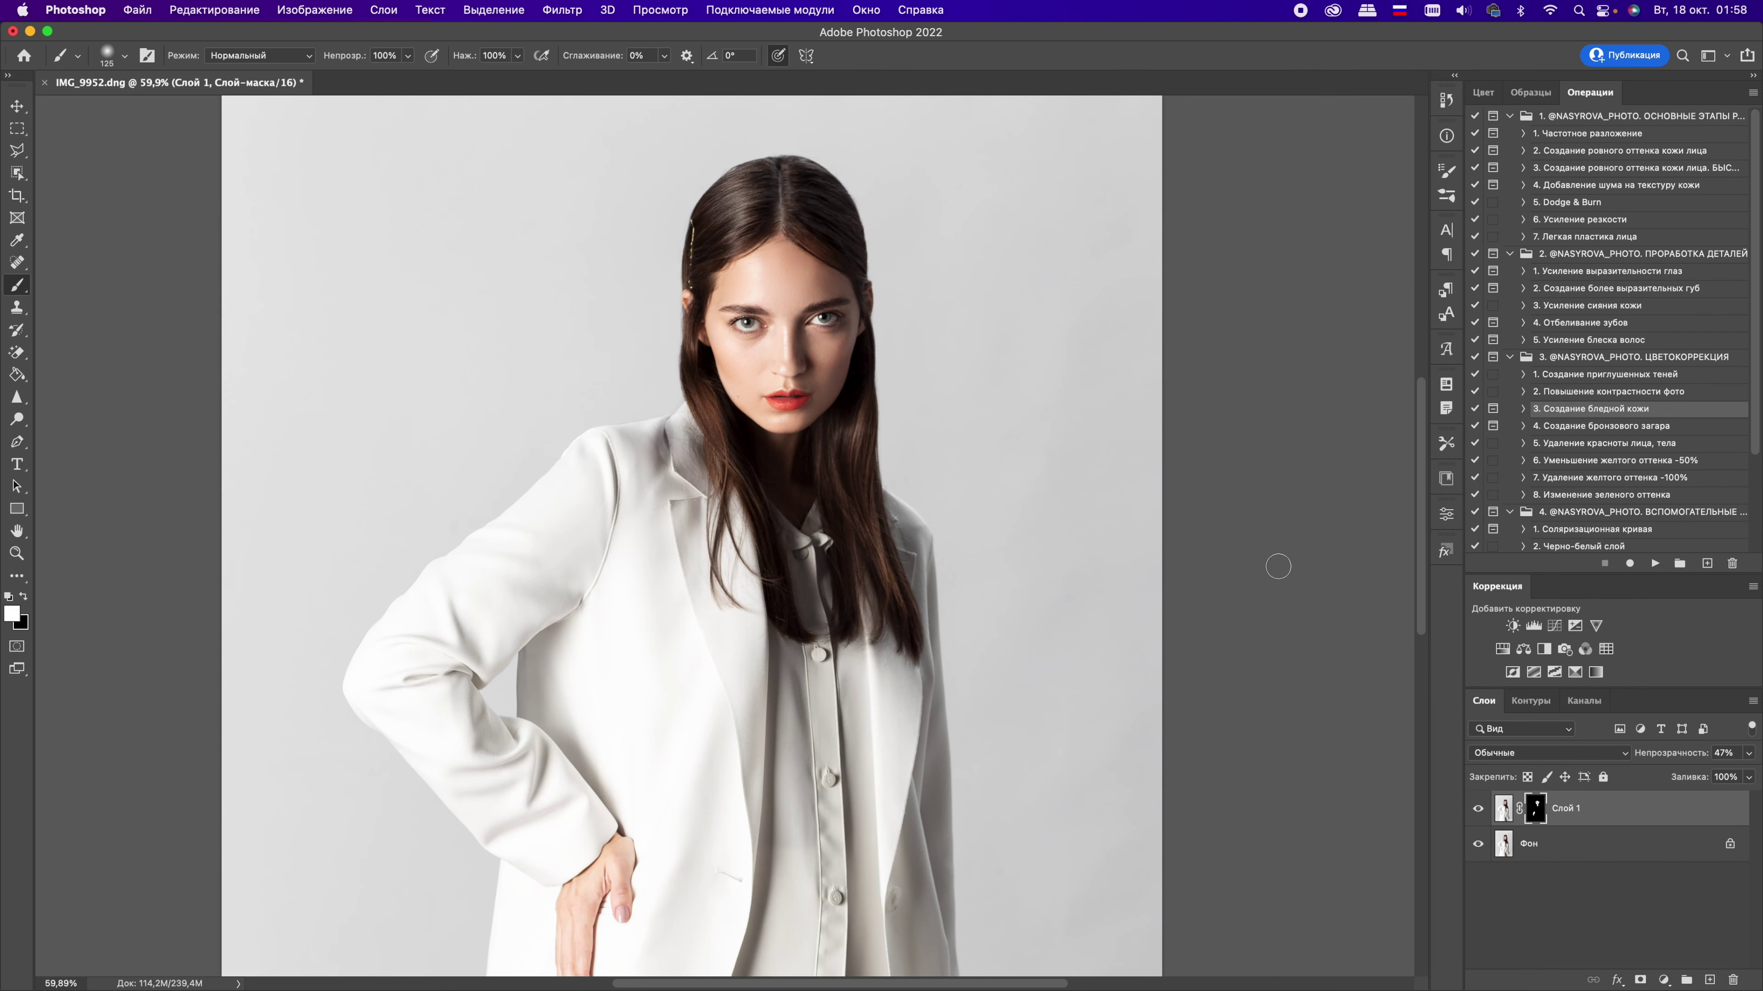
{"action": "key", "text": "bracketright"}
{"action": "key", "text": "bracketright"}
{"action": "key", "text": "5"}
{"action": "key", "text": "5"}
{"action": "key", "text": "ctrl+e"}
{"action": "key", "text": "x"}
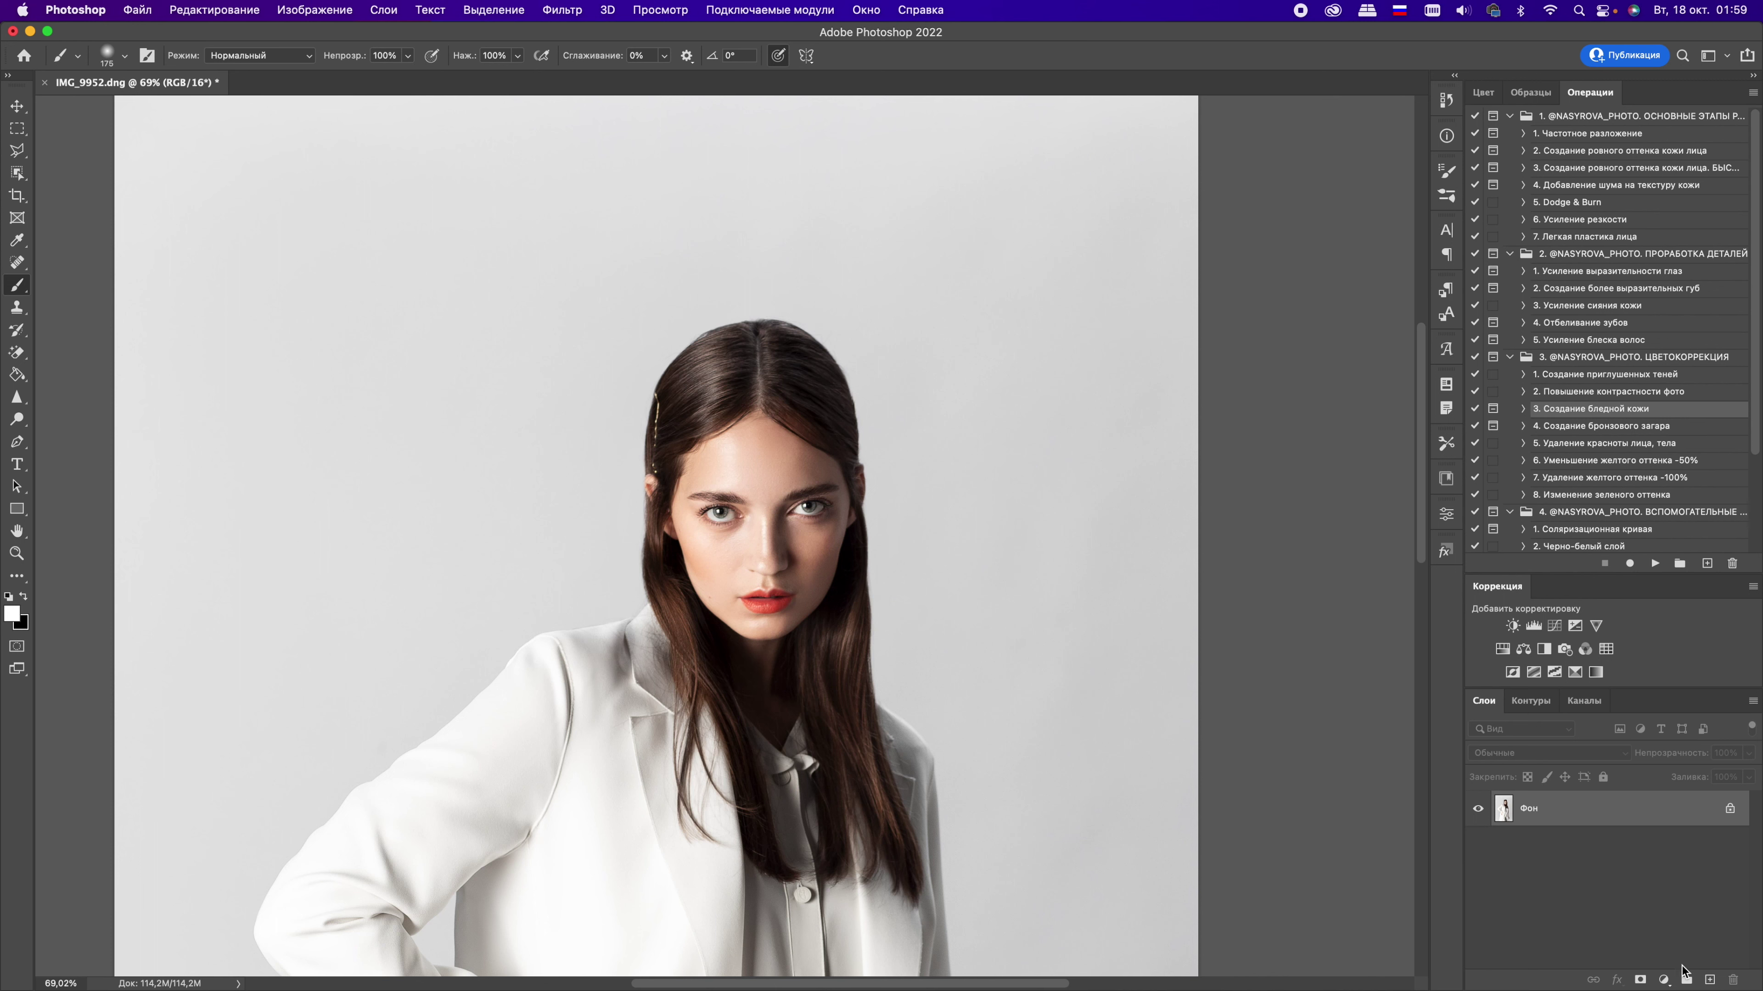
Step: Add a Color-blend layer and paint sampled hair brown at 30% over the reddish edge
{"action": "left_click", "coordinate": [1710, 980]}
{"action": "left_click", "coordinate": [1523, 753]}
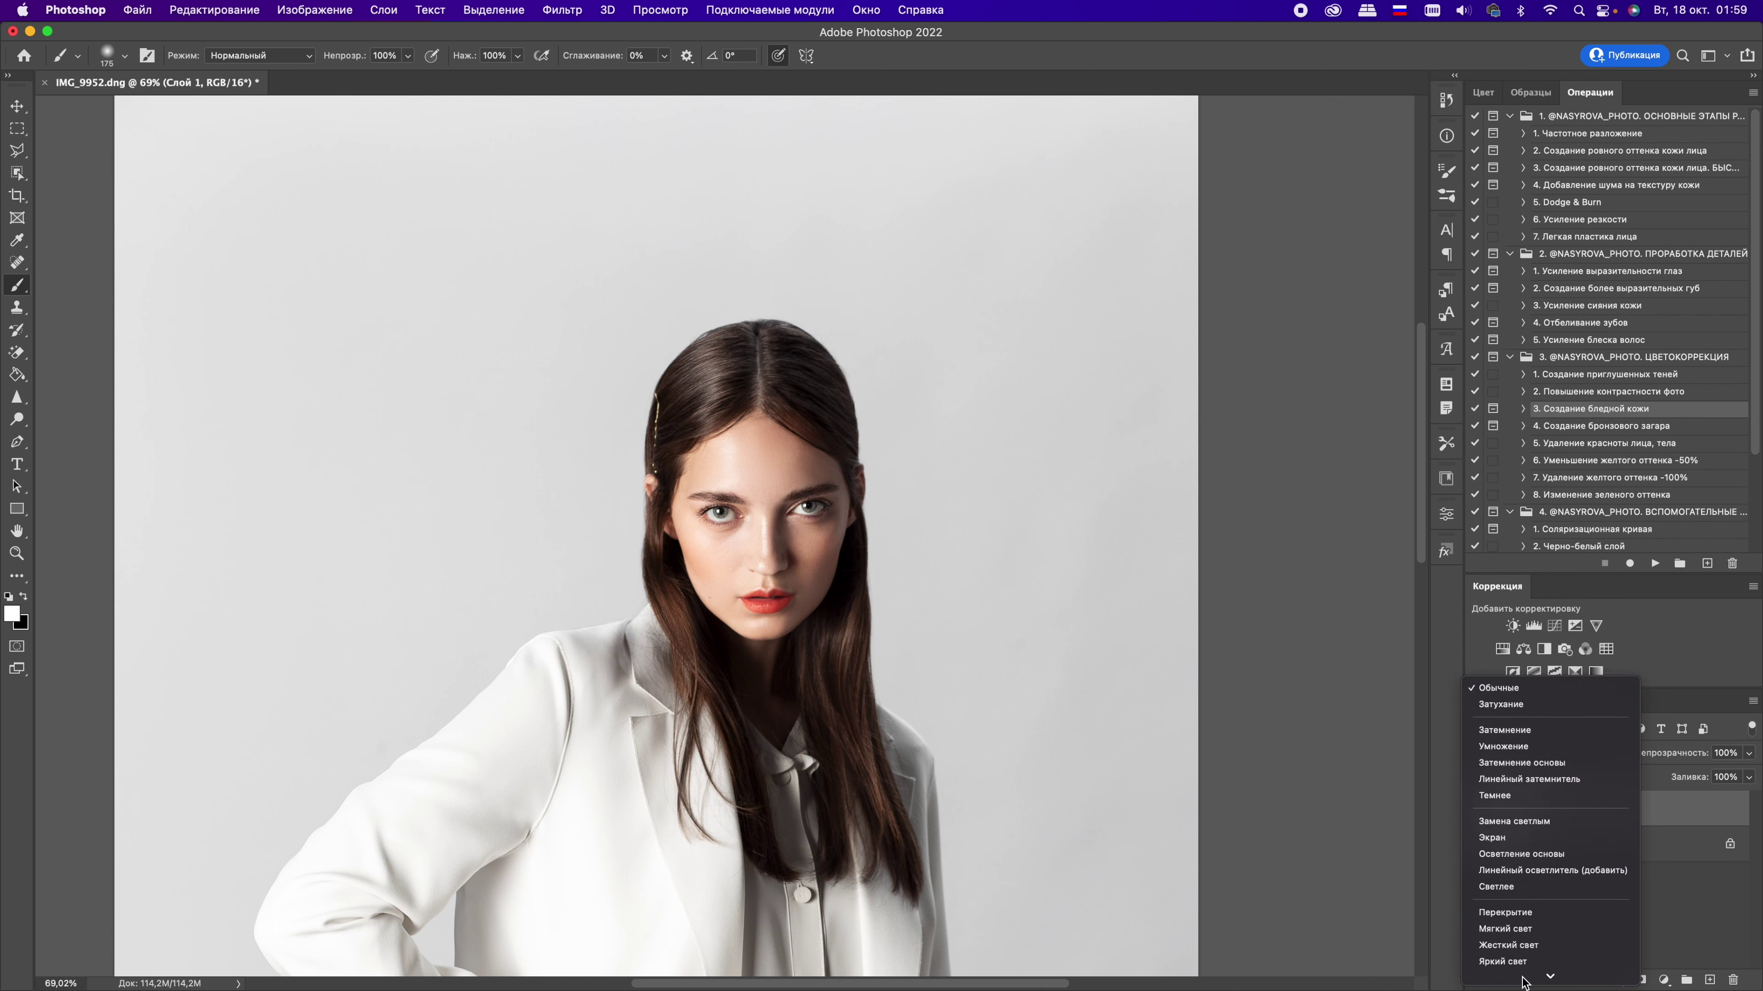
{"action": "left_click", "coordinate": [1520, 961]}
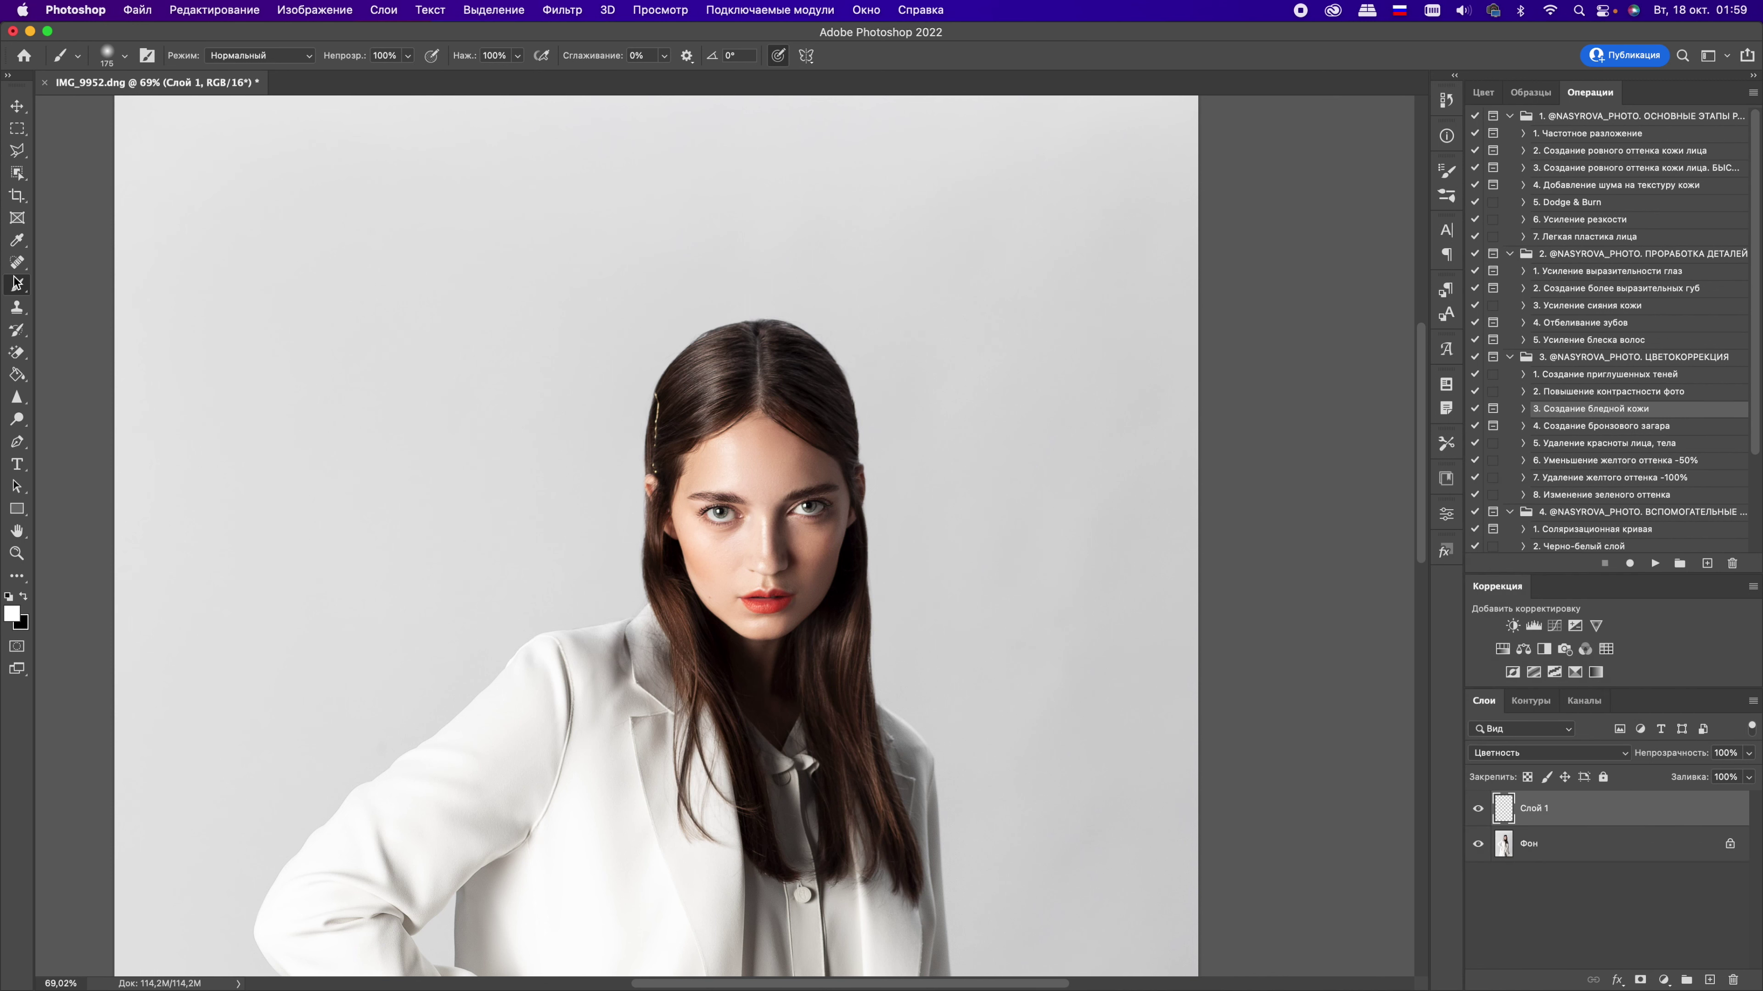
{"action": "left_click", "coordinate": [699, 380], "text": "alt"}
{"action": "key", "text": "3"}
{"action": "left_click_drag", "start_coordinate": [708, 361], "coordinate": [785, 354]}
Step: Mask the colour off along the top hair edge with black at full strength
{"action": "left_click", "coordinate": [1641, 980]}
{"action": "key", "text": "d"}
{"action": "key", "text": "0"}
{"action": "key", "text": "bracketleft"}
{"action": "key", "text": "bracketleft"}
{"action": "key", "text": "bracketleft"}
{"action": "mouse_move", "coordinate": [635, 403]}
{"action": "left_mouse_down"}
{"action": "mouse_move", "coordinate": [674, 340]}
{"action": "mouse_move", "coordinate": [836, 342]}
{"action": "mouse_move", "coordinate": [875, 503]}
{"action": "left_mouse_up"}
Step: Toggle the hair-colour layer on and off to compare the fix
{"action": "left_click", "coordinate": [1478, 809]}
{"action": "left_click", "coordinate": [1478, 809]}
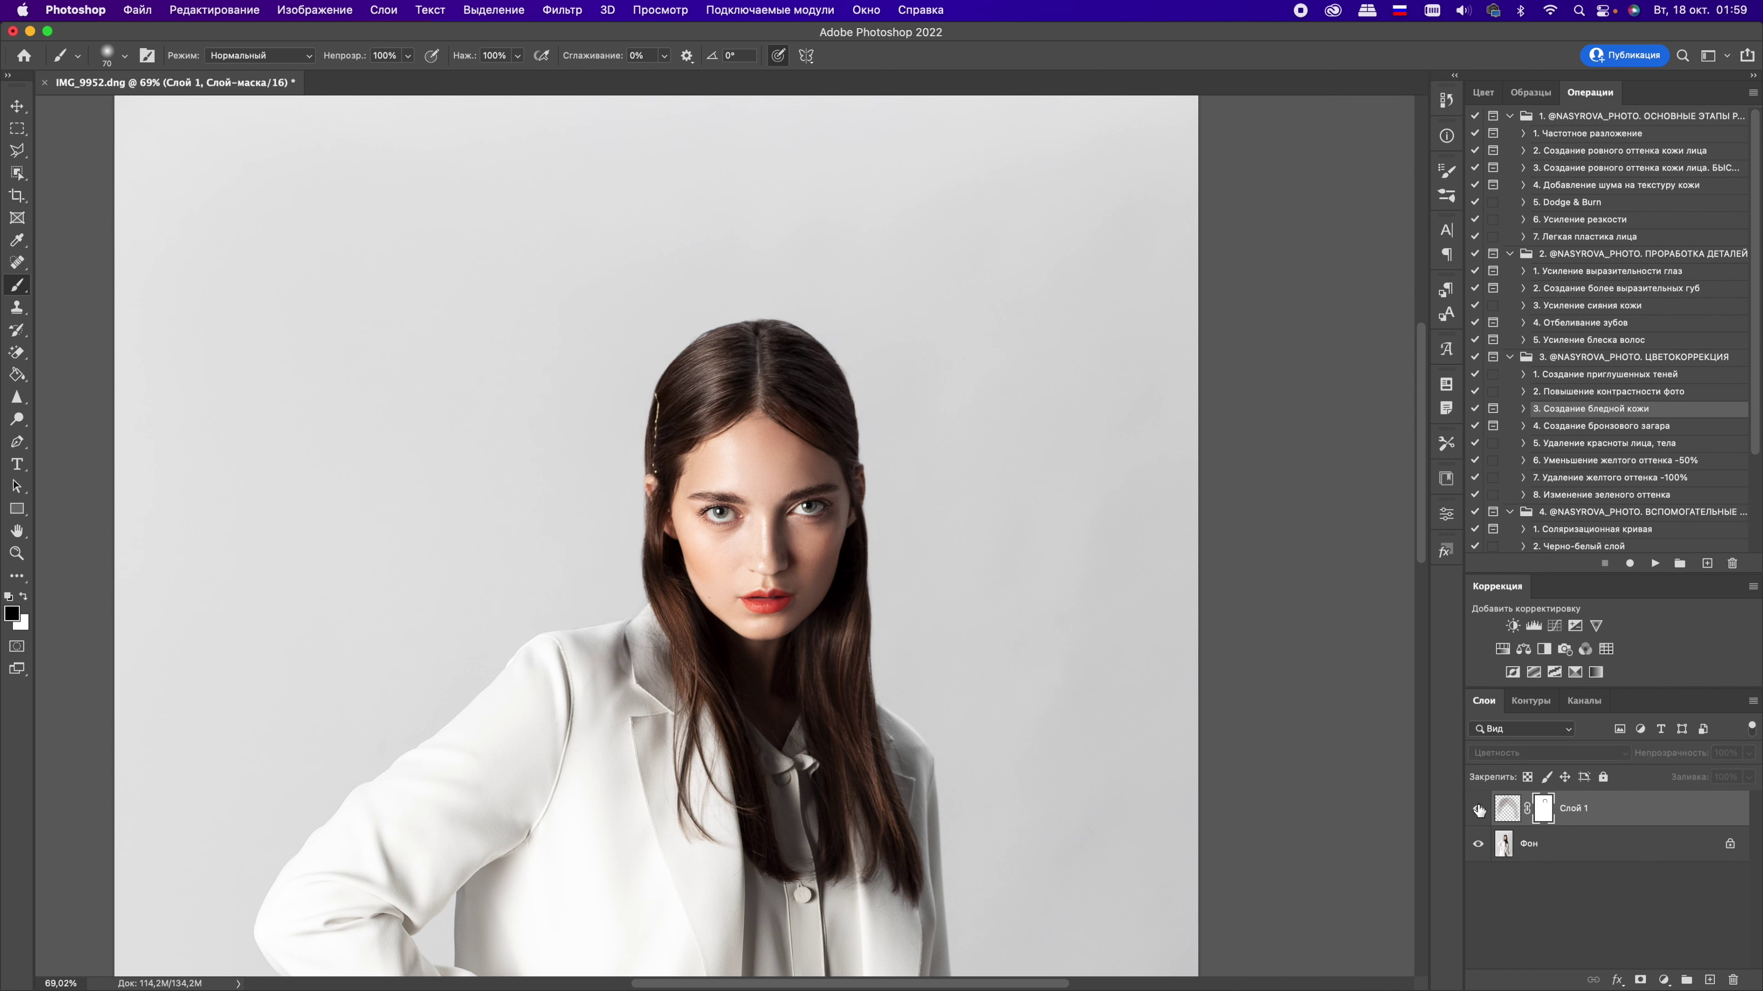
{"action": "left_click", "coordinate": [1478, 810]}
{"action": "left_click", "coordinate": [1479, 814]}
{"action": "left_click", "coordinate": [1479, 819]}
{"action": "left_click", "coordinate": [1480, 818]}
{"action": "left_click", "coordinate": [1478, 816]}
{"action": "left_click", "coordinate": [1479, 816]}
{"action": "left_click", "coordinate": [1478, 819]}
{"action": "scroll", "coordinate": [1070, 784], "scroll_direction": "down", "scroll_amount": 3}
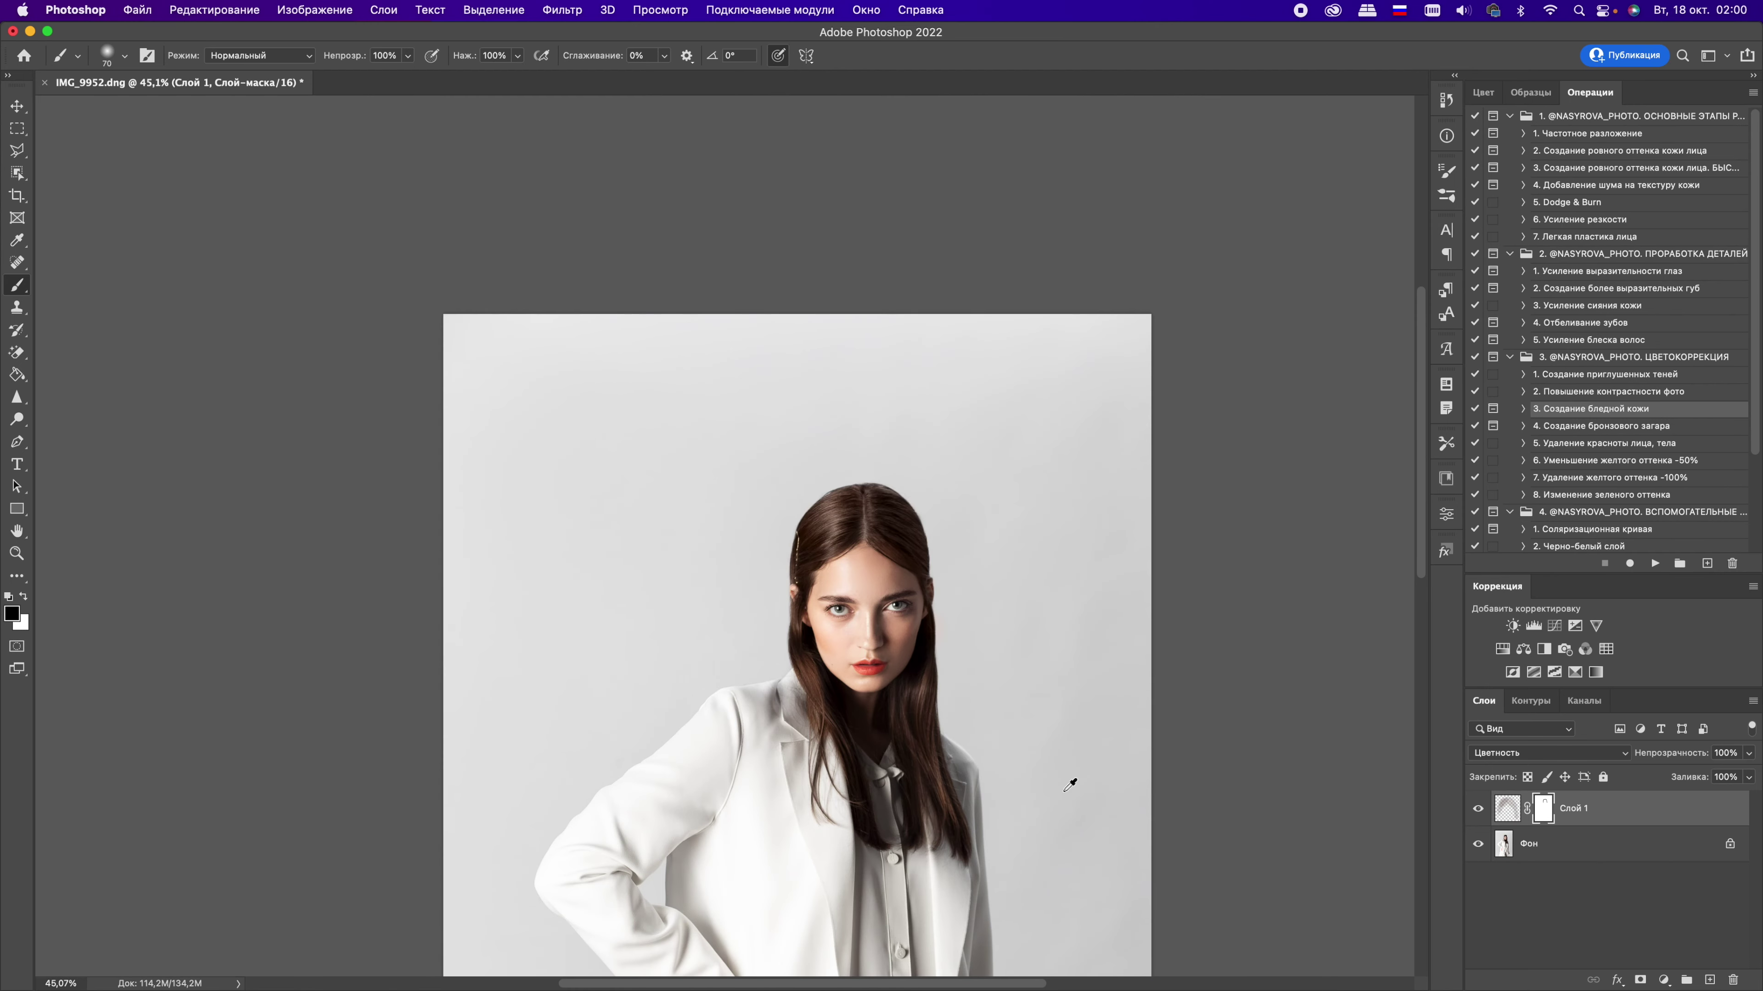
{"action": "scroll", "coordinate": [1070, 784], "scroll_direction": "down", "scroll_amount": 3}
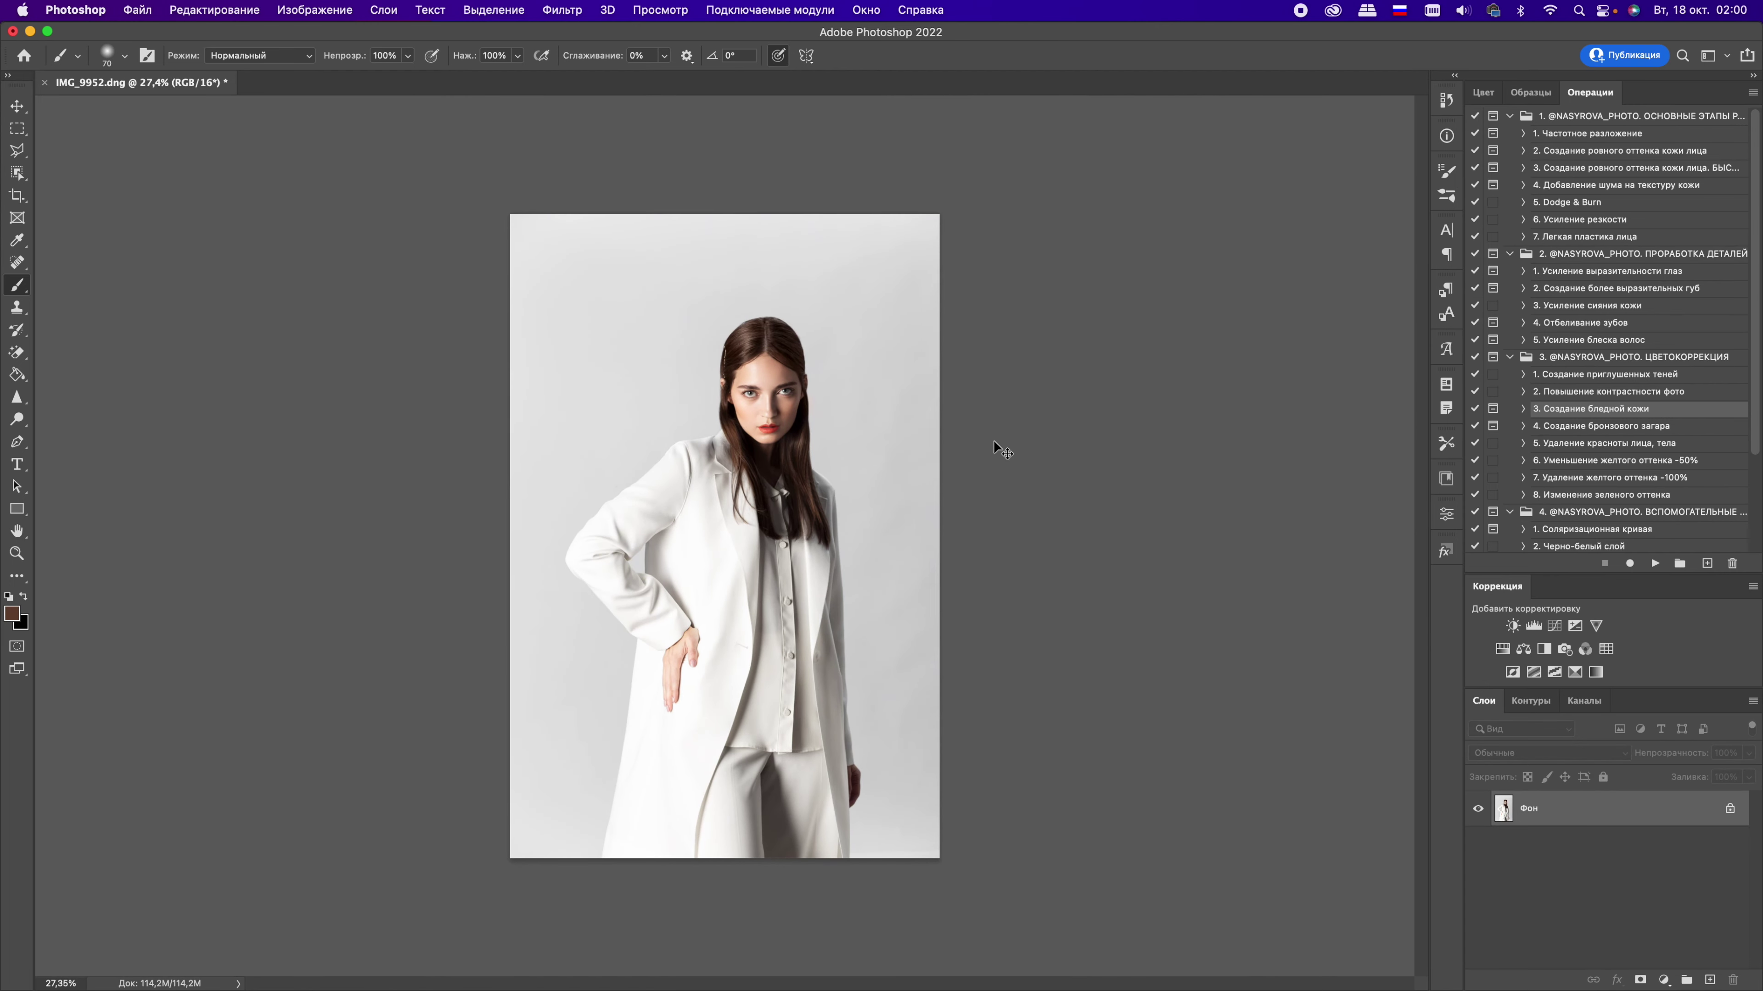
Step: Create a merged copy layer and open it in the Camera Raw Filter
{"action": "key", "text": "ctrl+j"}
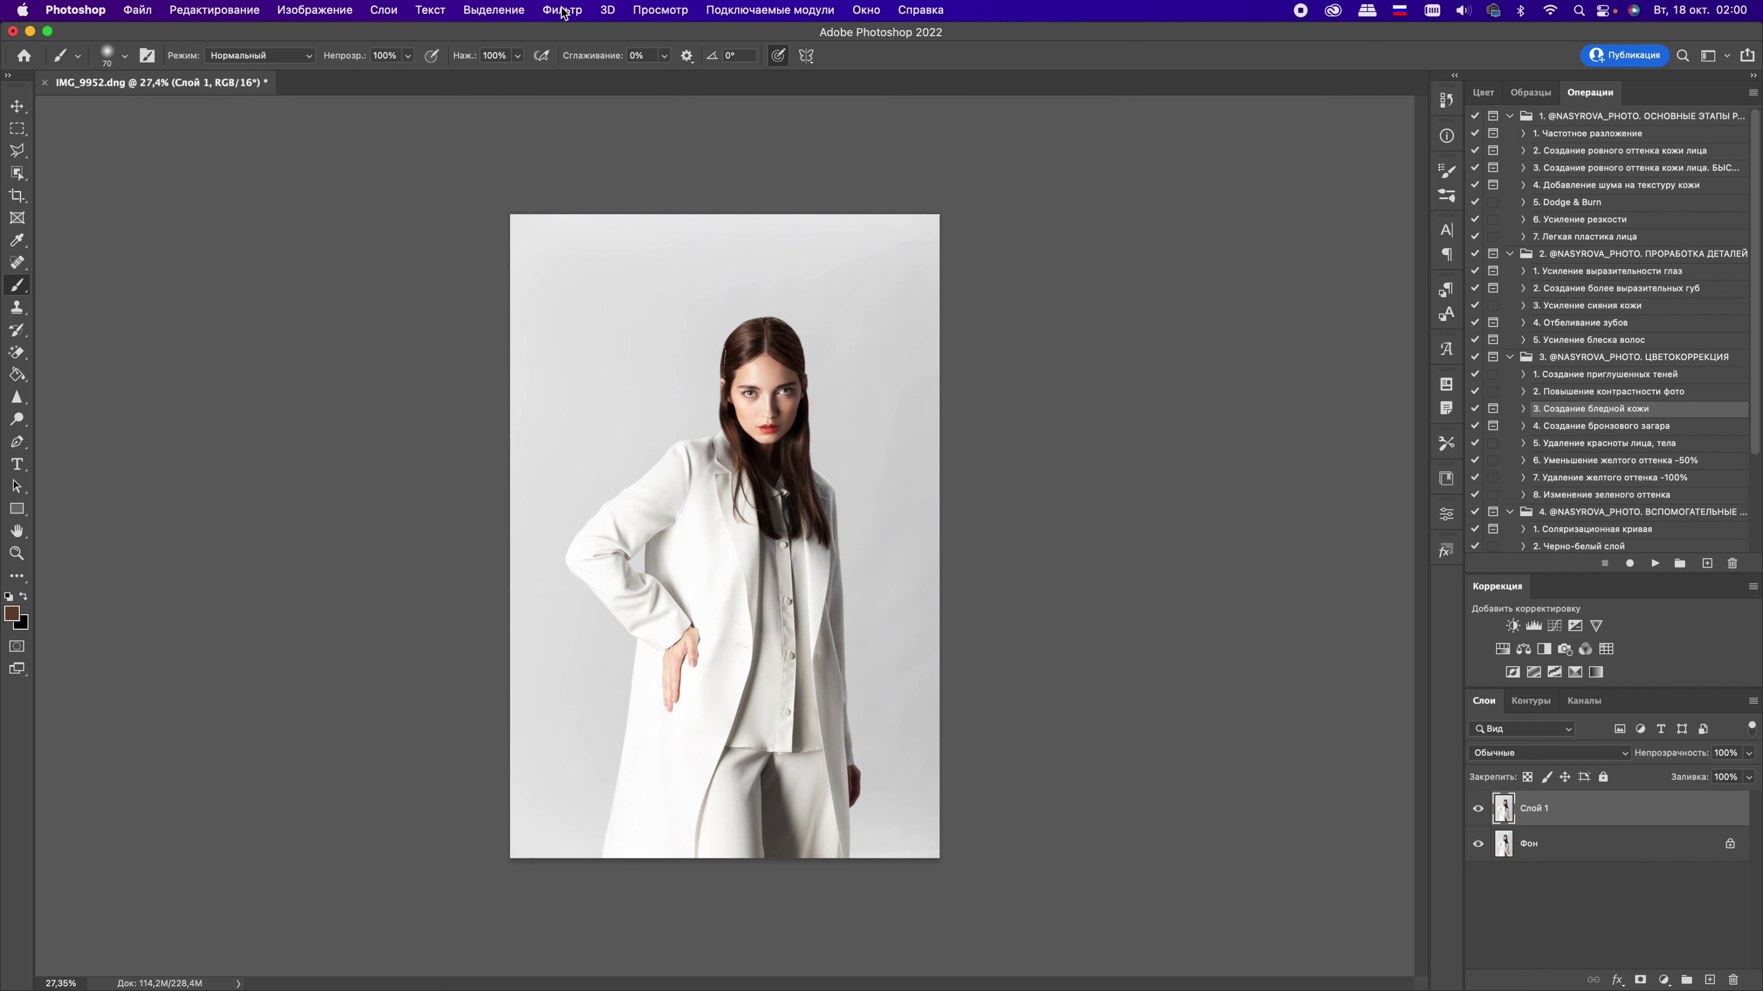
{"action": "left_click", "coordinate": [561, 10]}
{"action": "left_click", "coordinate": [608, 133]}
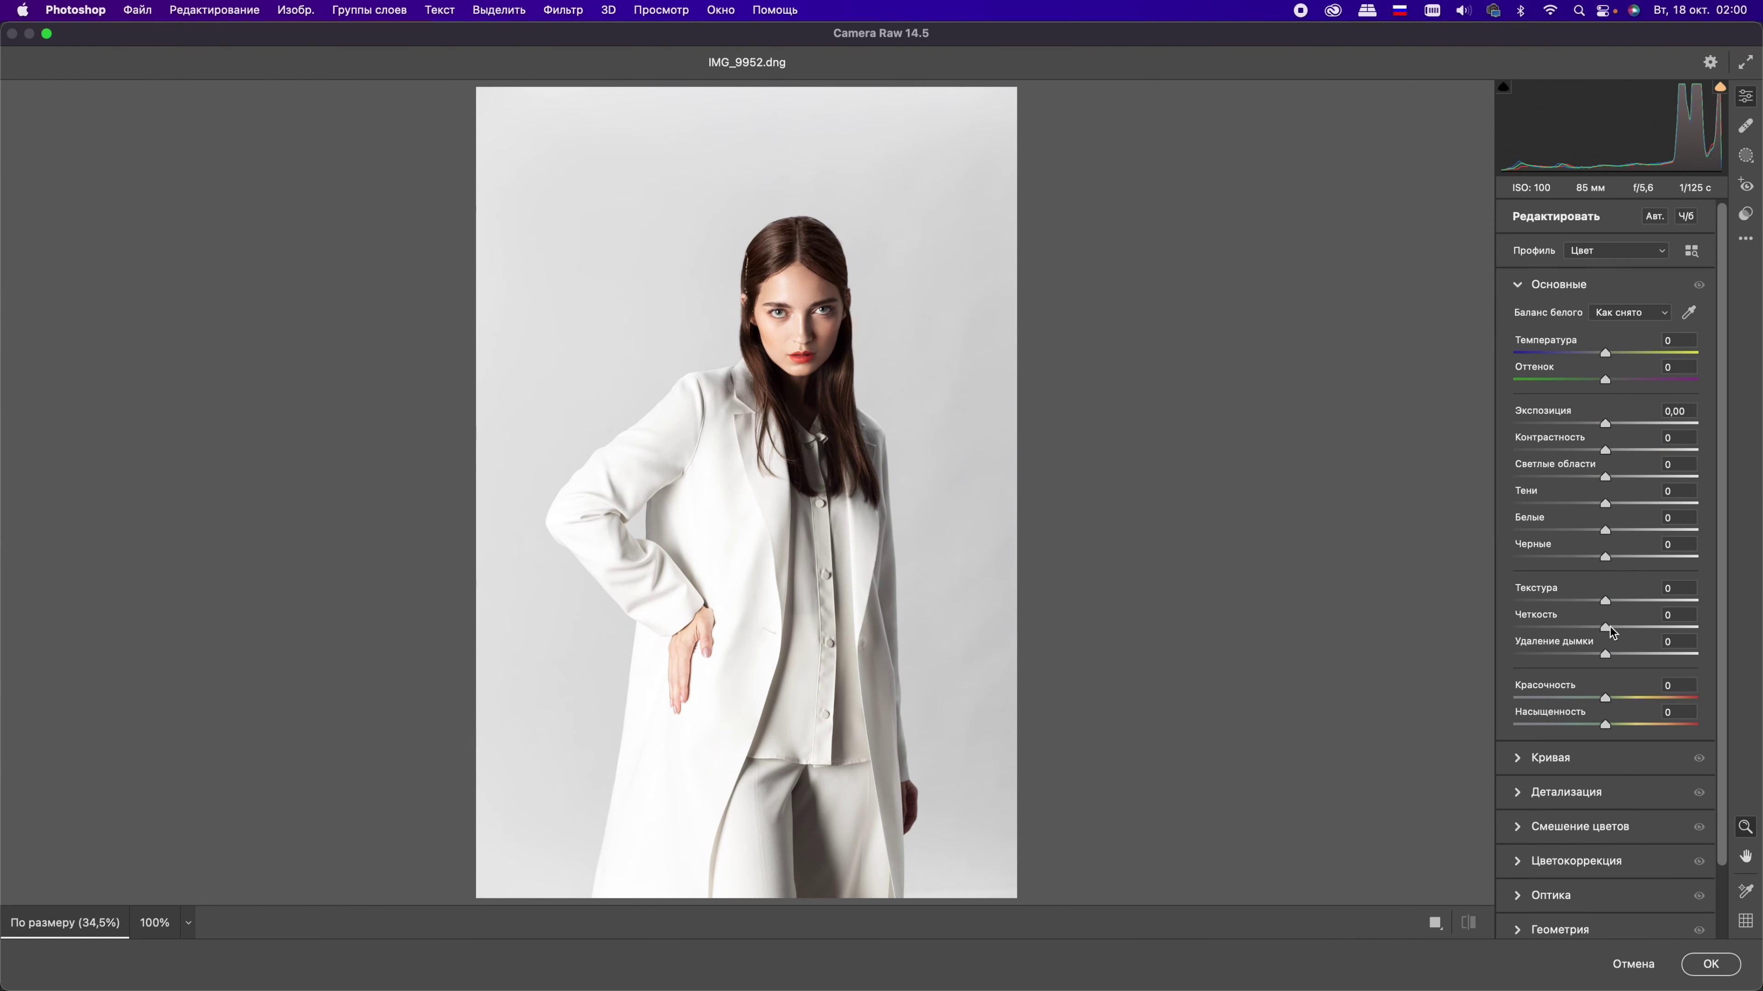
Step: In Camera Raw, raise clarity to +10 and add grain at 16
{"action": "left_click_drag", "start_coordinate": [1610, 633], "coordinate": [1607, 601]}
{"action": "scroll", "coordinate": [1029, 555], "scroll_direction": "up", "scroll_amount": 2}
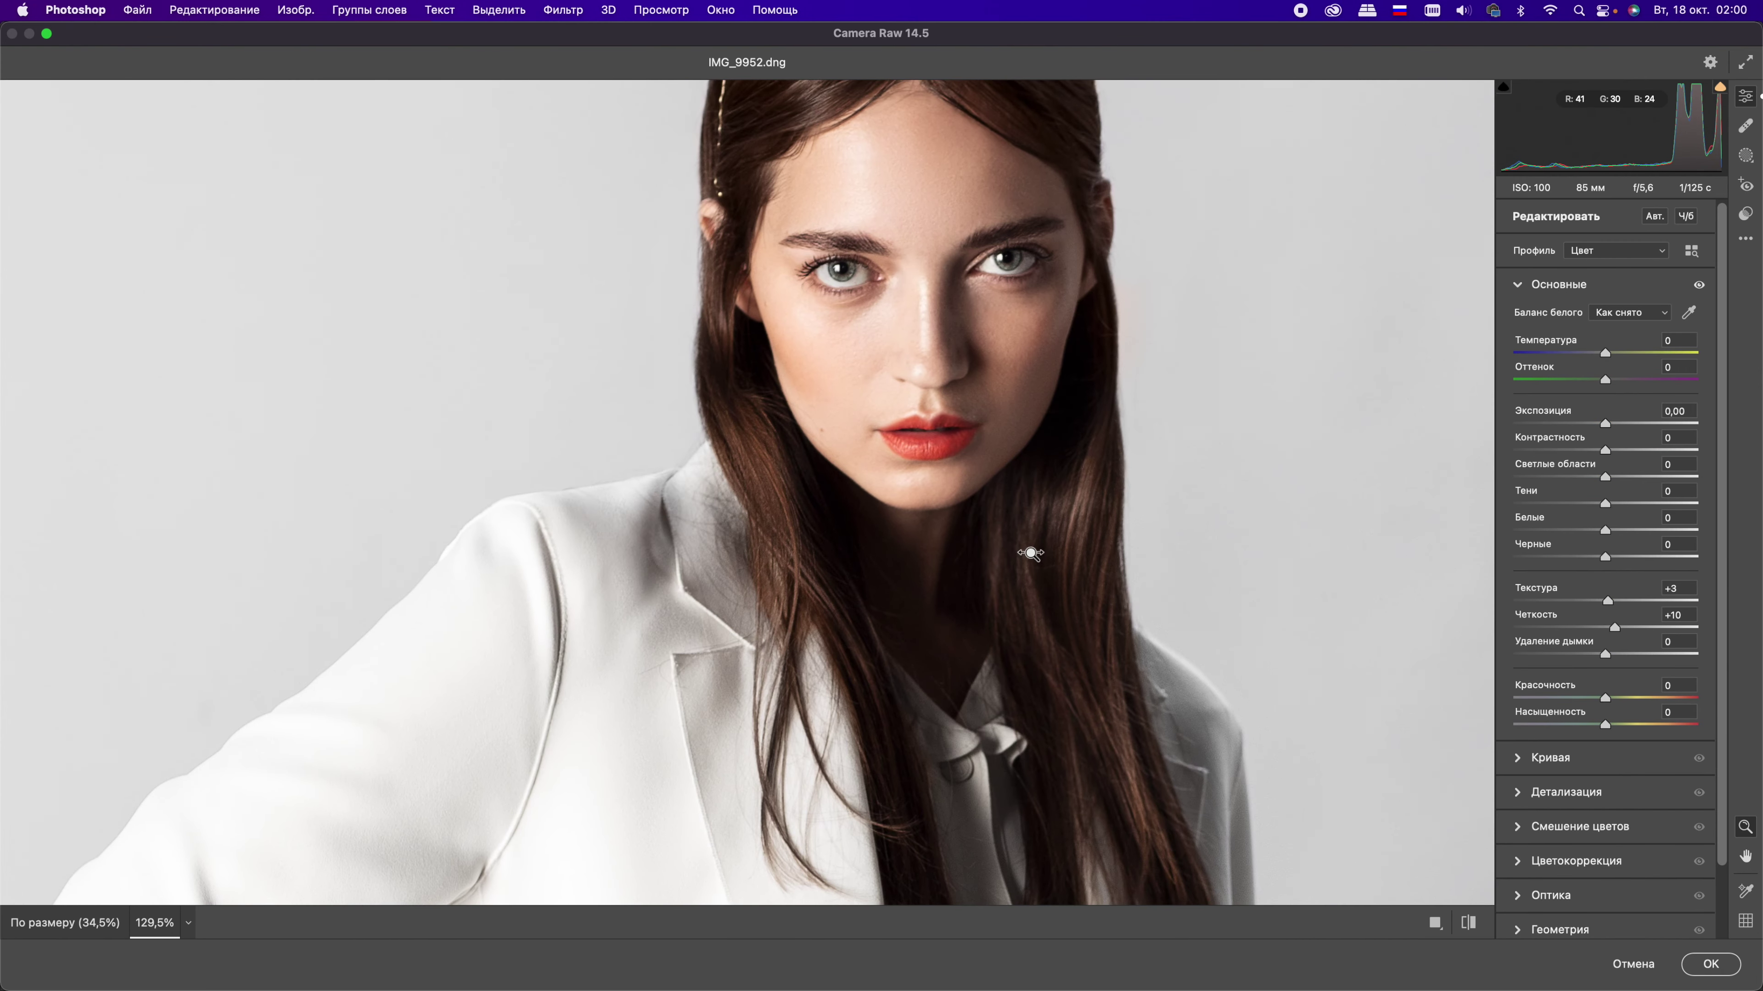
{"action": "scroll", "coordinate": [1029, 556], "scroll_direction": "down", "scroll_amount": 1}
{"action": "left_click", "coordinate": [1556, 526]}
{"action": "left_click_drag", "start_coordinate": [1517, 567], "coordinate": [1543, 567]}
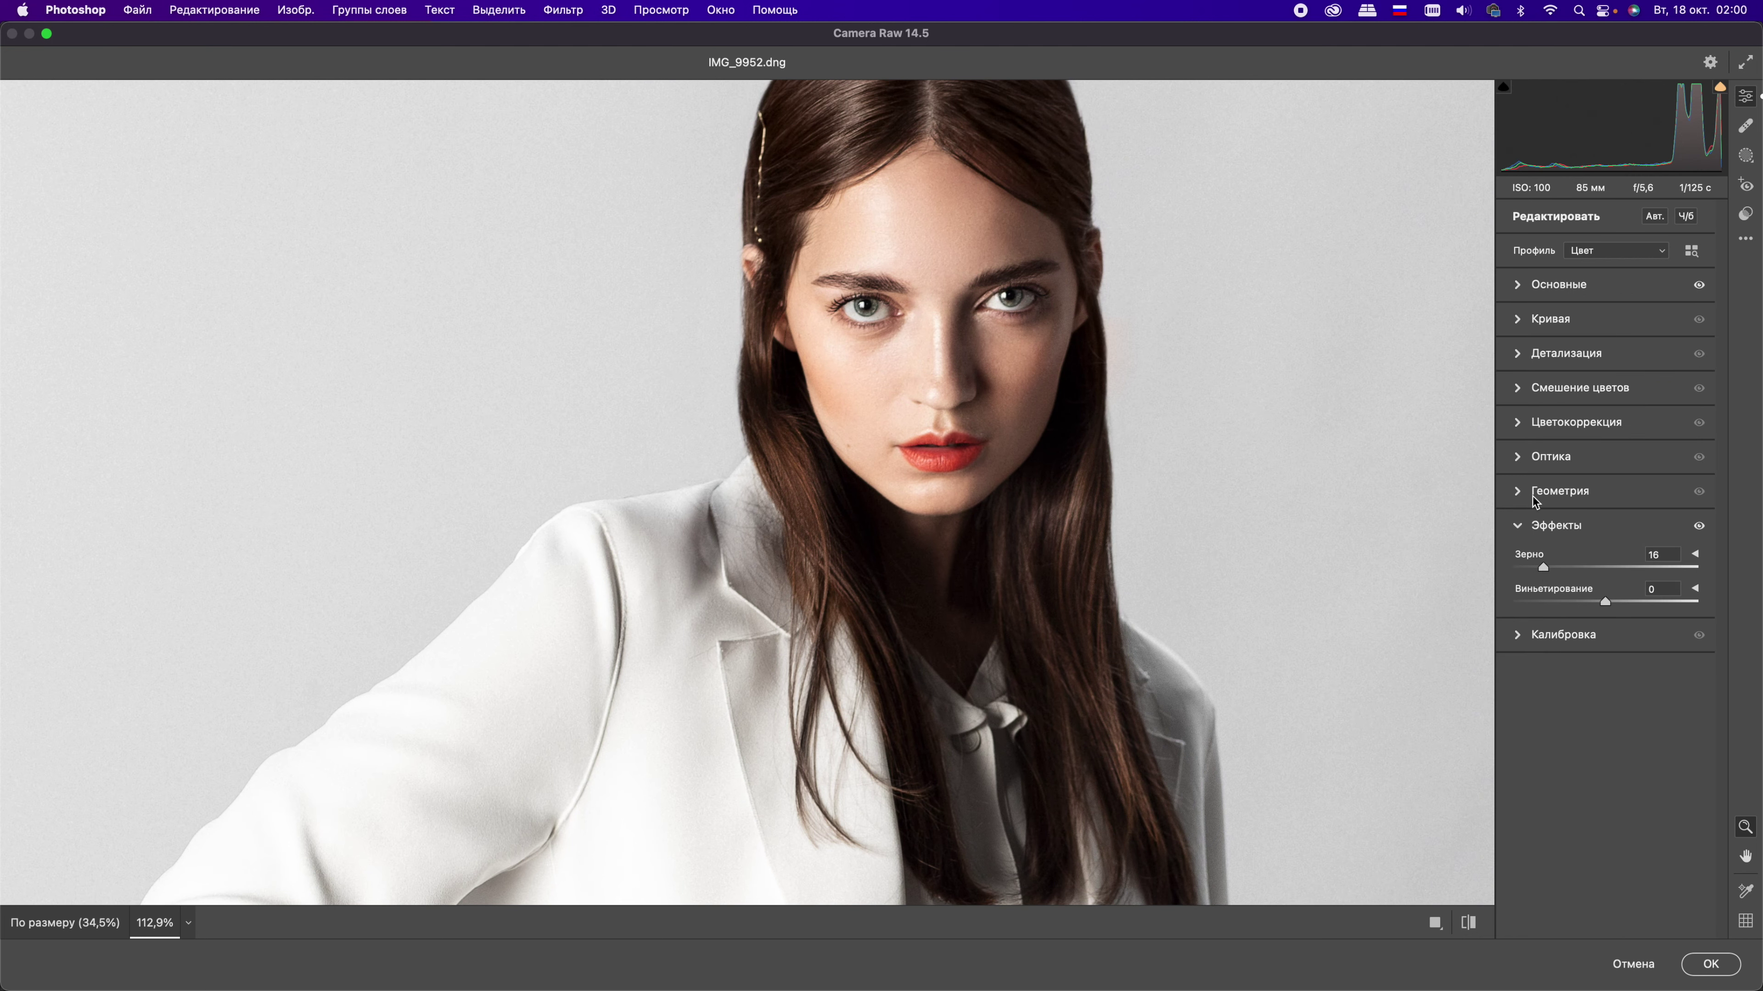
Step: Reset temperature to 0 and raise contrast to +8 in the basic tone settings
{"action": "scroll", "coordinate": [1029, 556], "scroll_direction": "down", "scroll_amount": 4}
{"action": "left_click", "coordinate": [1559, 284]}
{"action": "double_click", "coordinate": [1605, 354]}
{"action": "left_click_drag", "start_coordinate": [1605, 451], "coordinate": [1618, 453]}
Step: Lift the tone curve's black point to fade the shadows
{"action": "left_click", "coordinate": [1551, 758]}
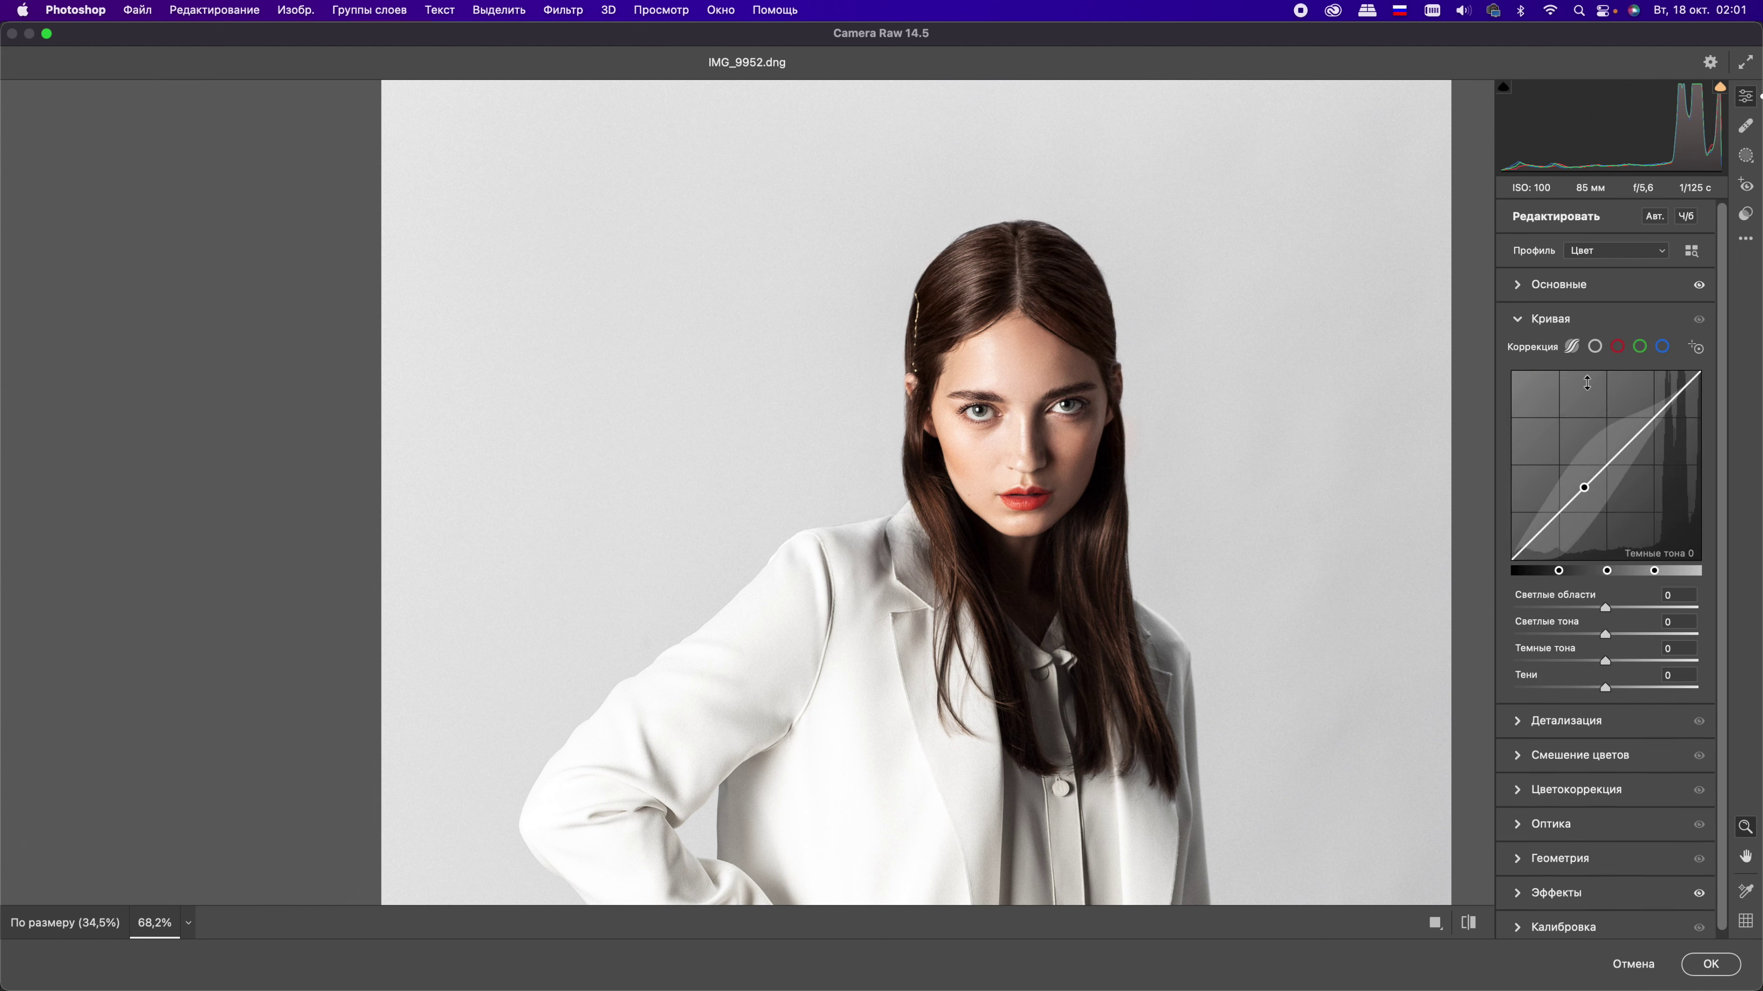
{"action": "left_click_drag", "start_coordinate": [1512, 559], "coordinate": [1512, 553]}
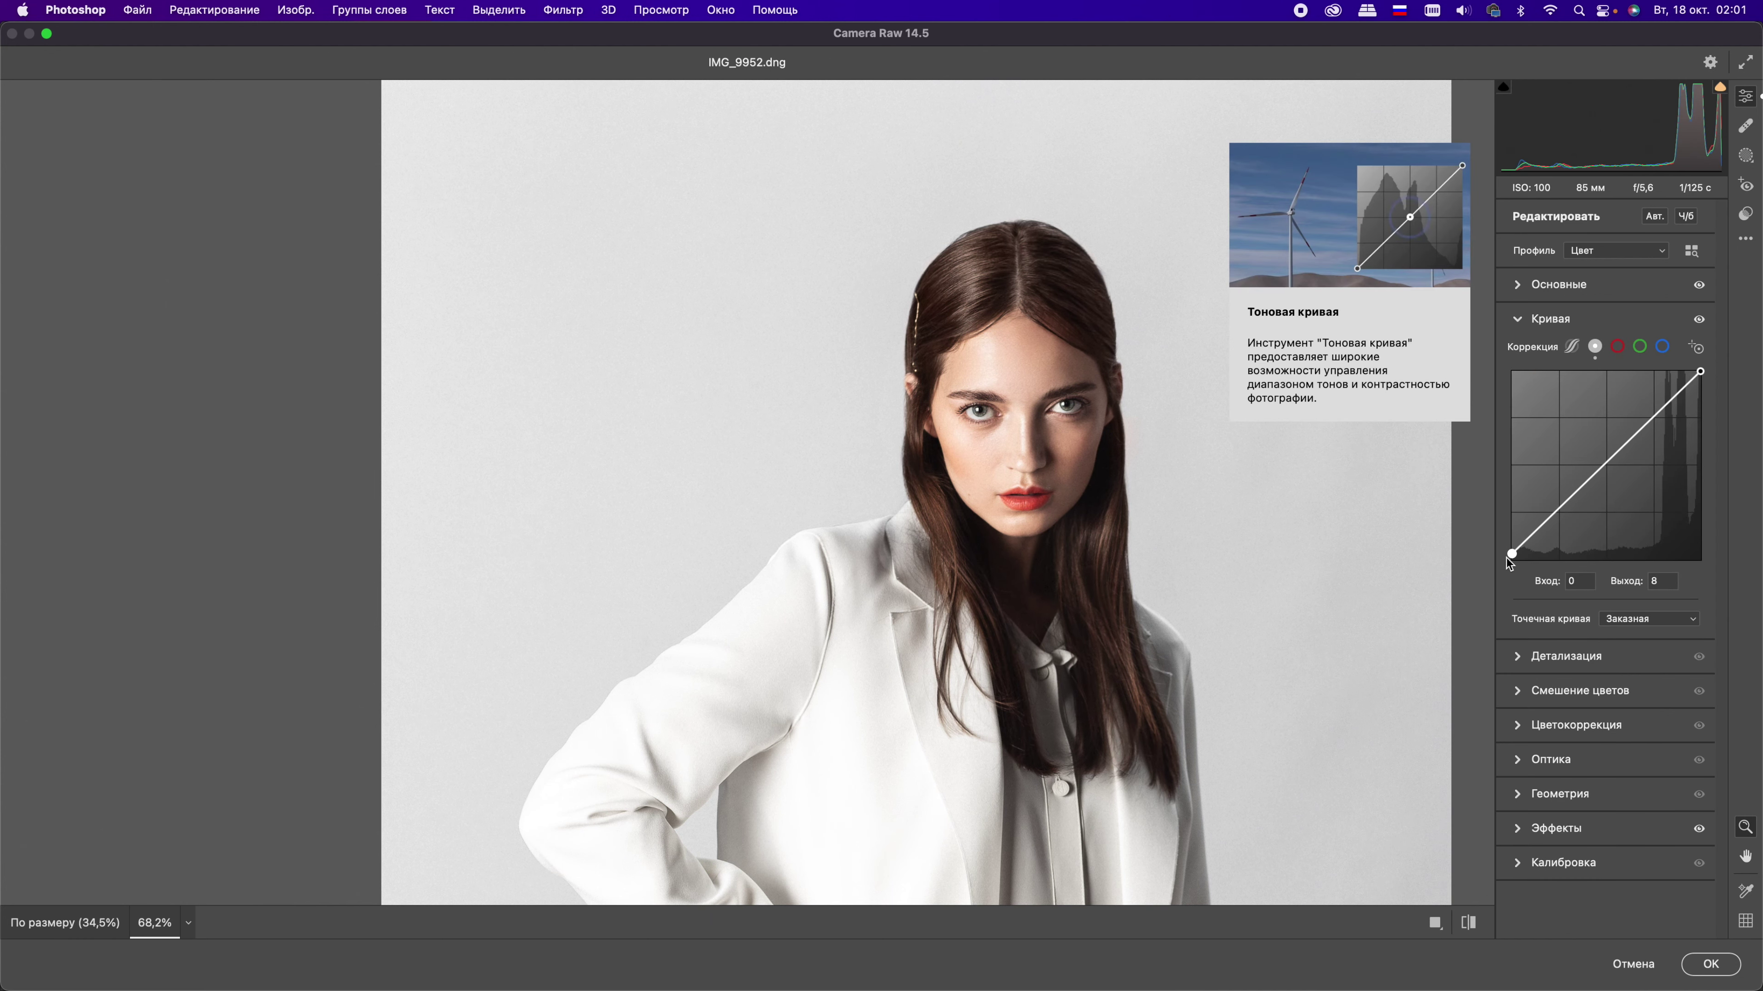
{"action": "scroll", "coordinate": [1075, 553], "scroll_direction": "down", "scroll_amount": 4}
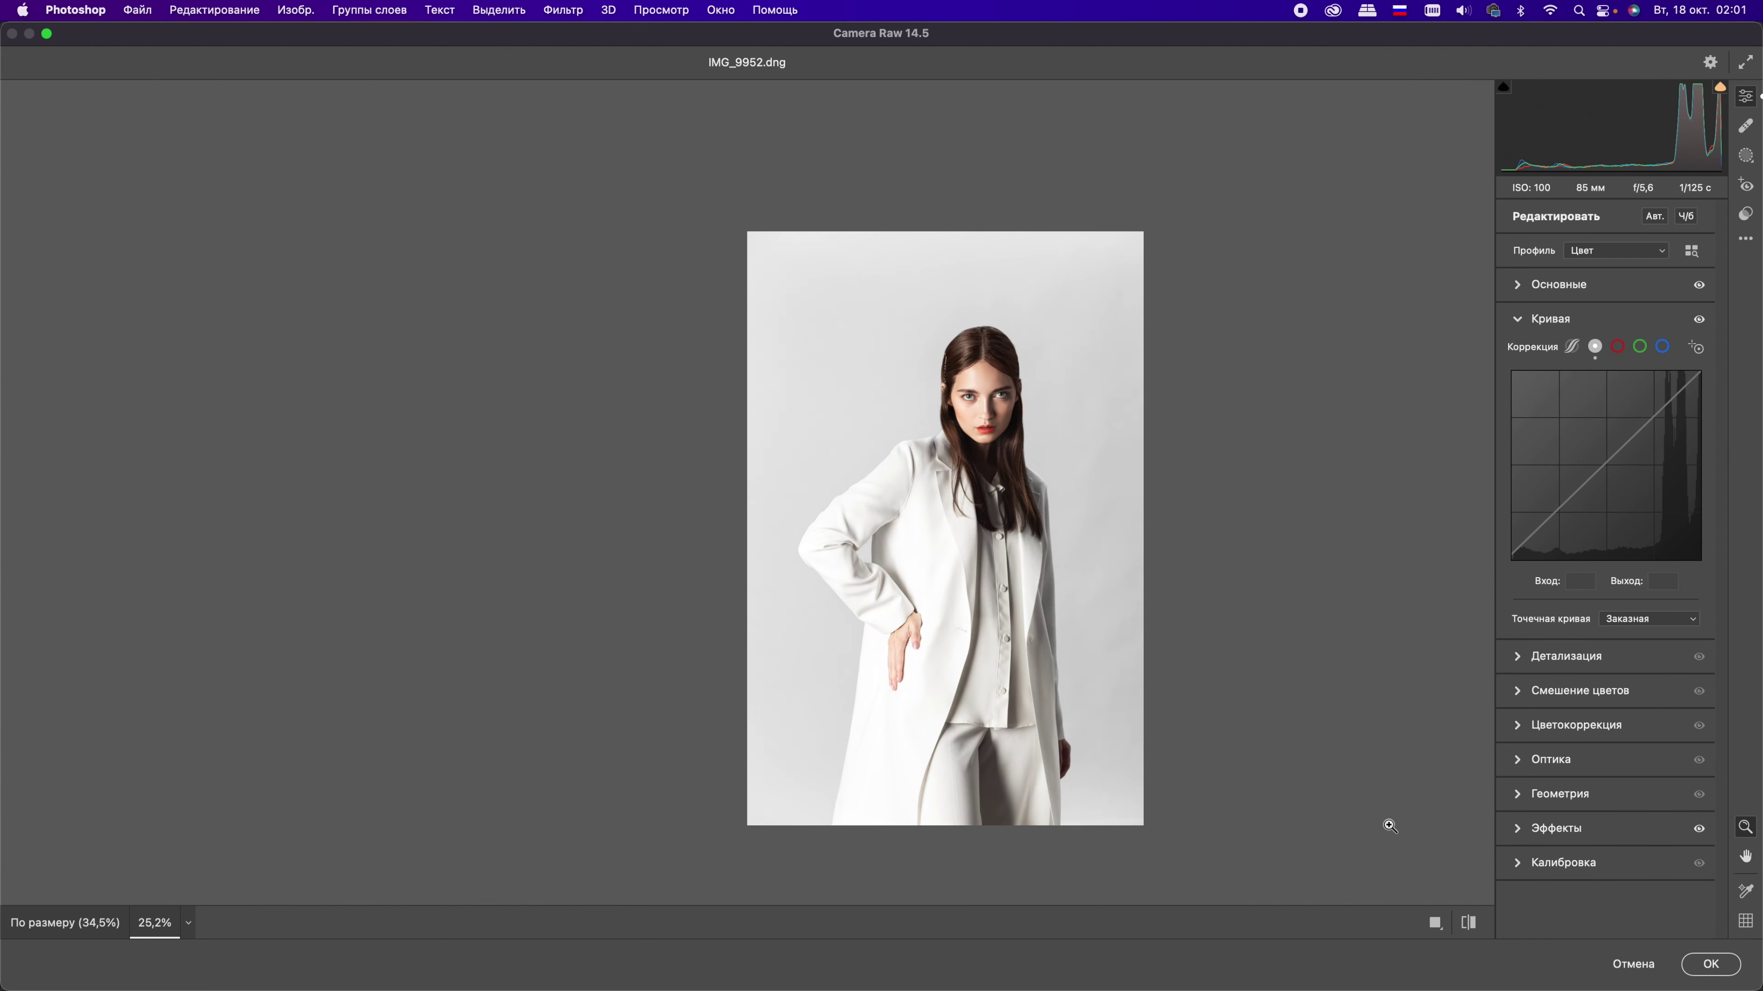
{"action": "left_click", "coordinate": [1468, 924]}
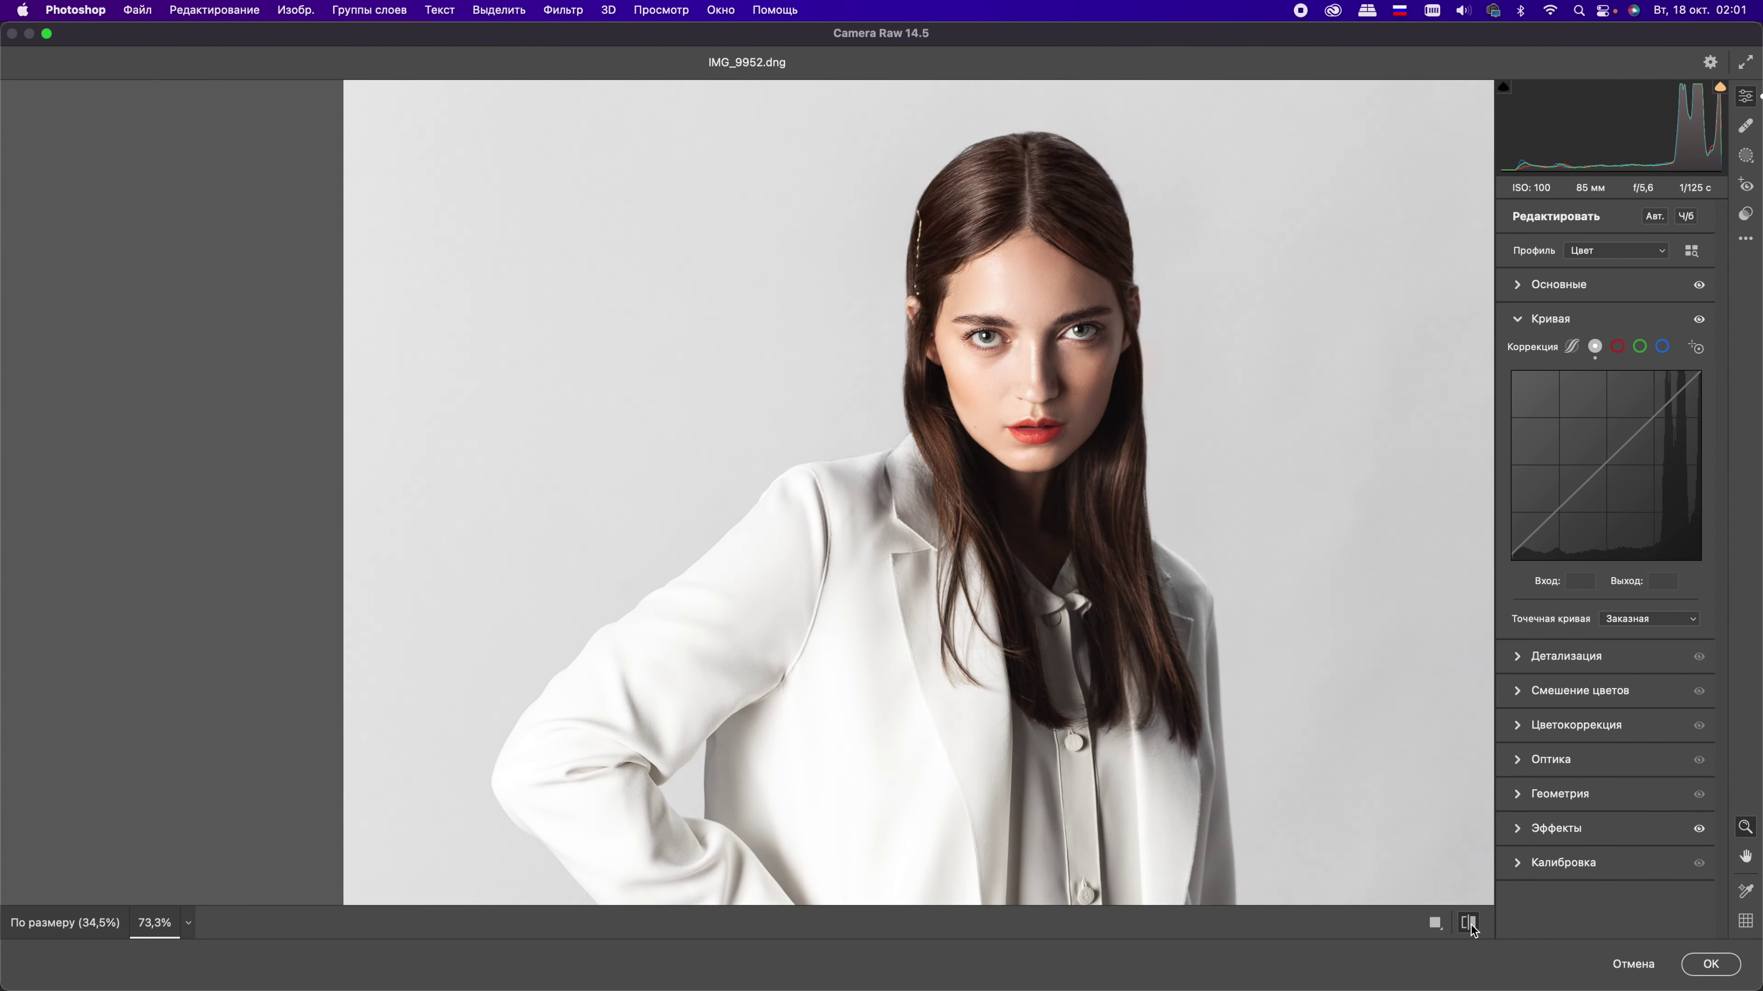
Step: In the colour mixer, adjust red saturation, red luminance to -8, red hue to -37, and orange saturation to +3
{"action": "left_click", "coordinate": [1580, 691]}
{"action": "left_click", "coordinate": [1633, 441]}
{"action": "mouse_move", "coordinate": [1606, 486]}
{"action": "left_mouse_down"}
{"action": "mouse_move", "coordinate": [1578, 486]}
{"action": "mouse_move", "coordinate": [1617, 474]}
{"action": "mouse_move", "coordinate": [1572, 486]}
{"action": "left_mouse_up"}
{"action": "left_click", "coordinate": [1532, 442]}
{"action": "left_click", "coordinate": [1632, 441]}
{"action": "left_click", "coordinate": [1532, 442]}
{"action": "left_click", "coordinate": [1584, 441]}
{"action": "left_click_drag", "start_coordinate": [1605, 513], "coordinate": [1608, 513]}
Step: Keep yellow luminance at 0 and shift the yellows' hue to -20
{"action": "left_click", "coordinate": [1632, 441]}
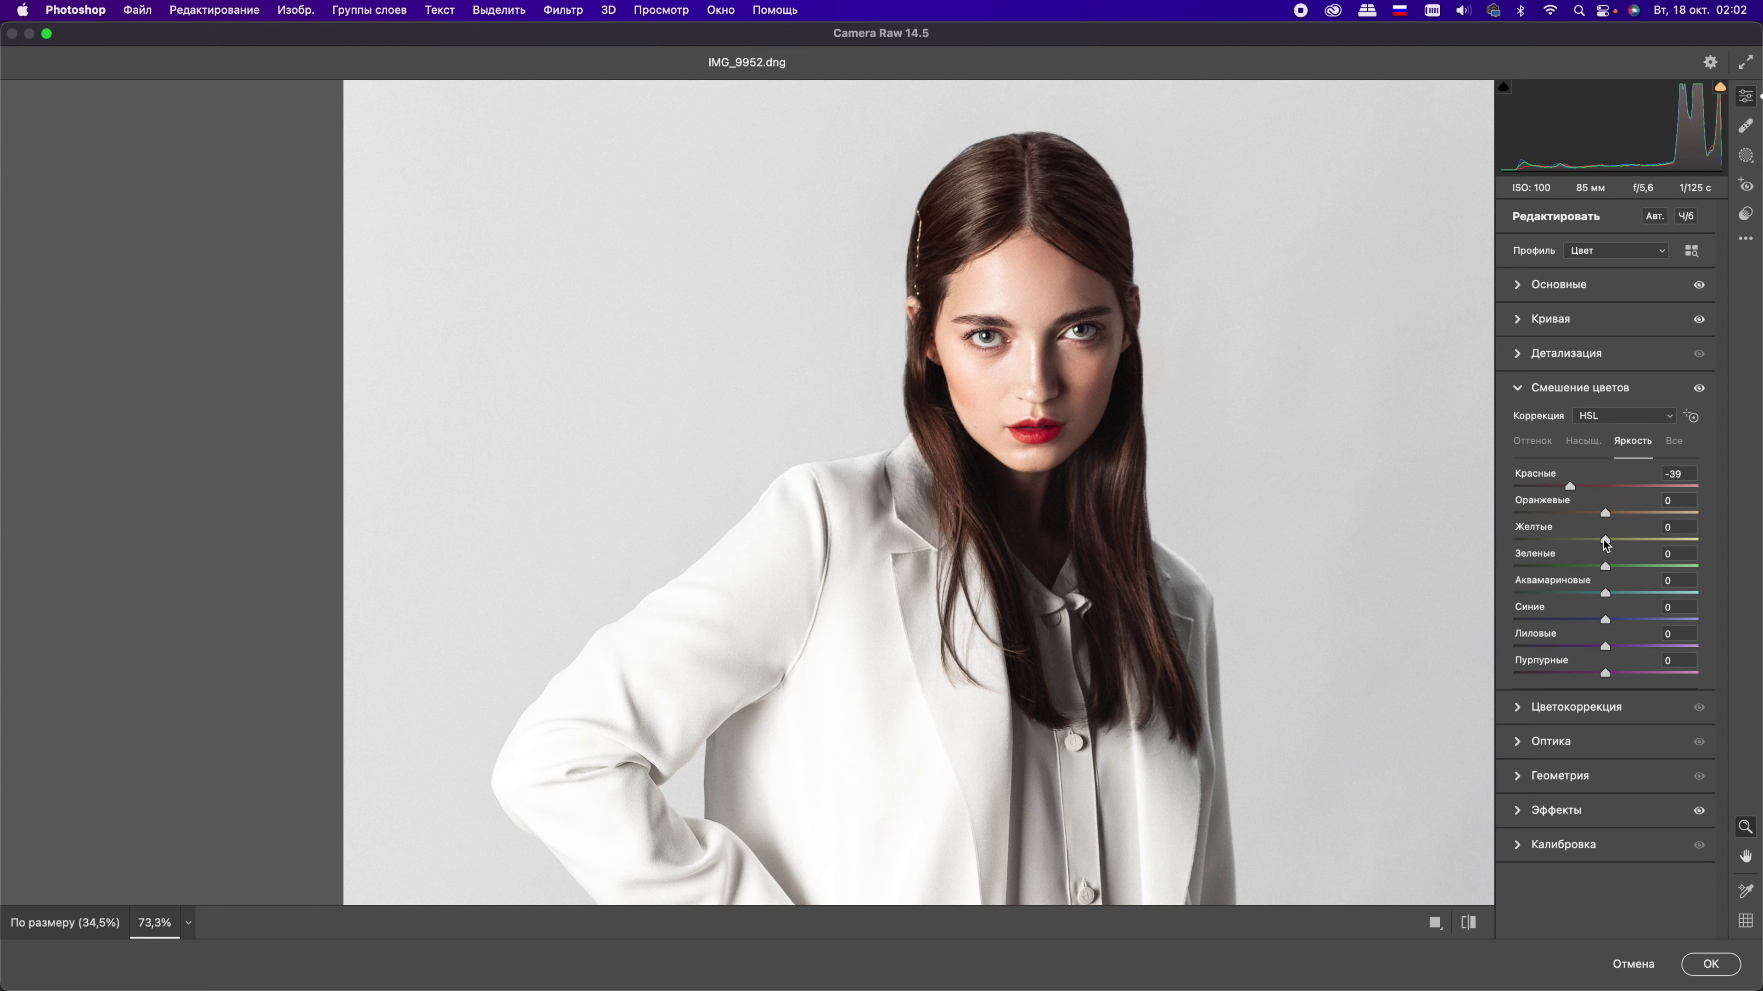
{"action": "scroll", "coordinate": [1258, 494], "scroll_direction": "down", "scroll_amount": 3}
{"action": "left_click_drag", "start_coordinate": [1549, 539], "coordinate": [1555, 521]}
{"action": "double_click", "coordinate": [1558, 526]}
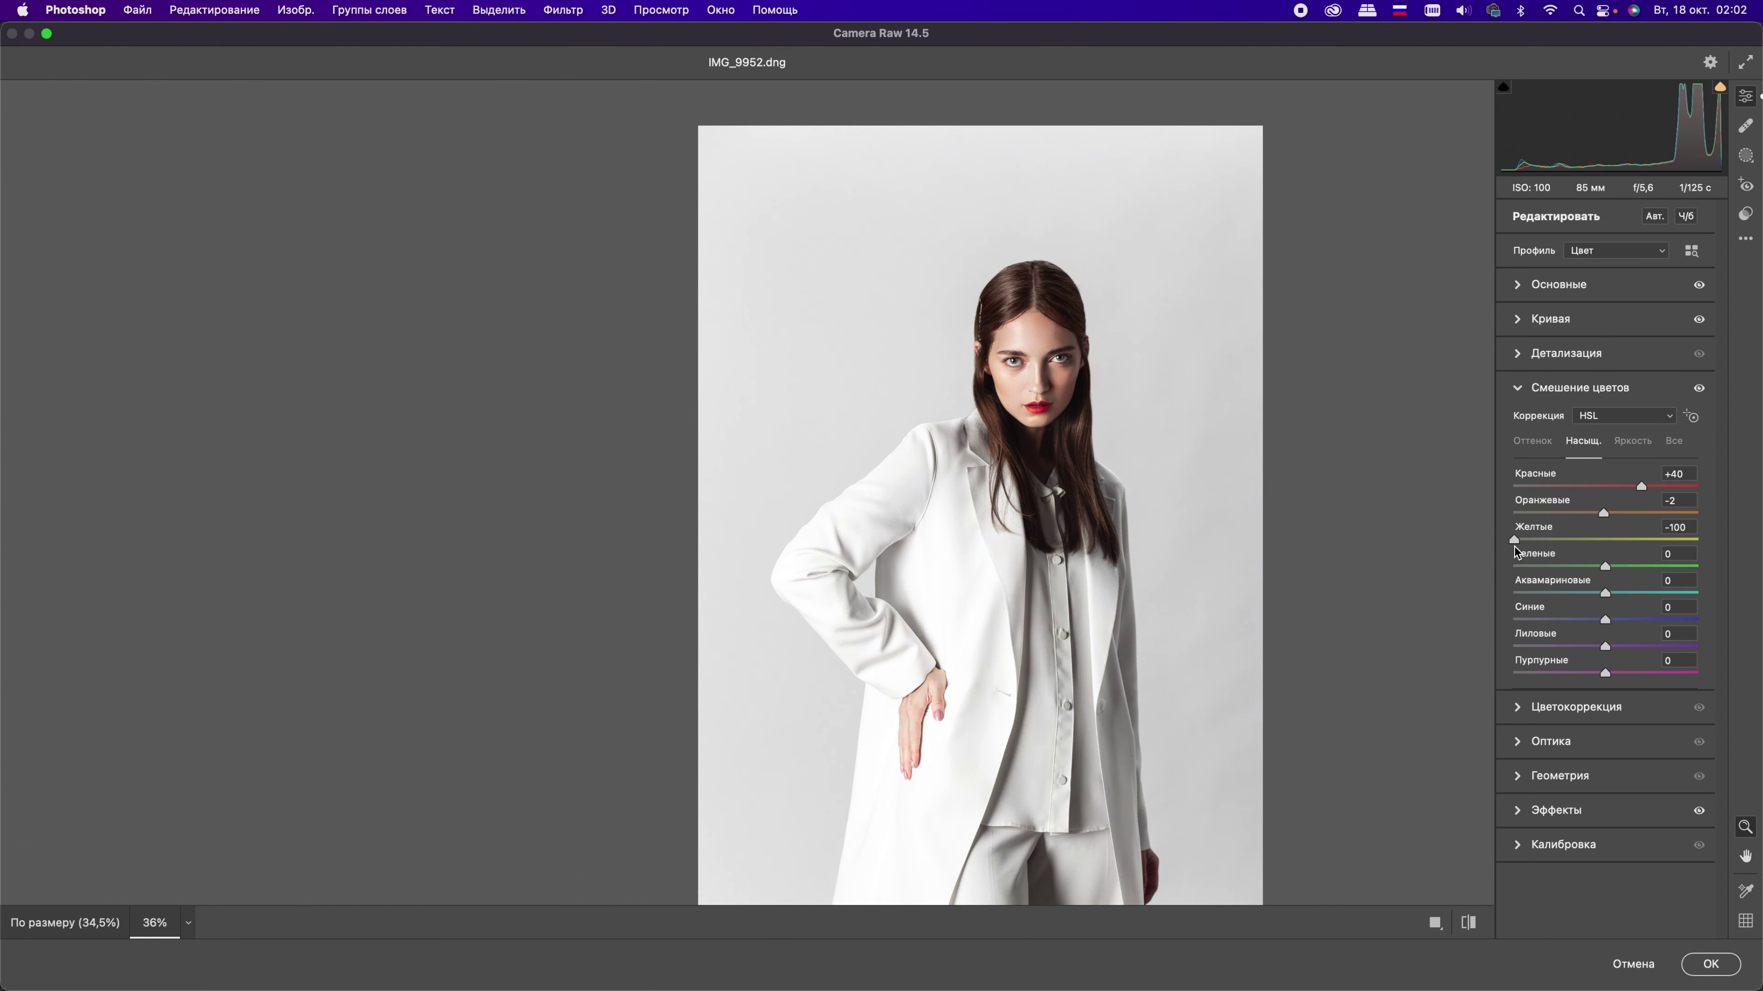
{"action": "left_click_drag", "start_coordinate": [1605, 540], "coordinate": [1588, 540]}
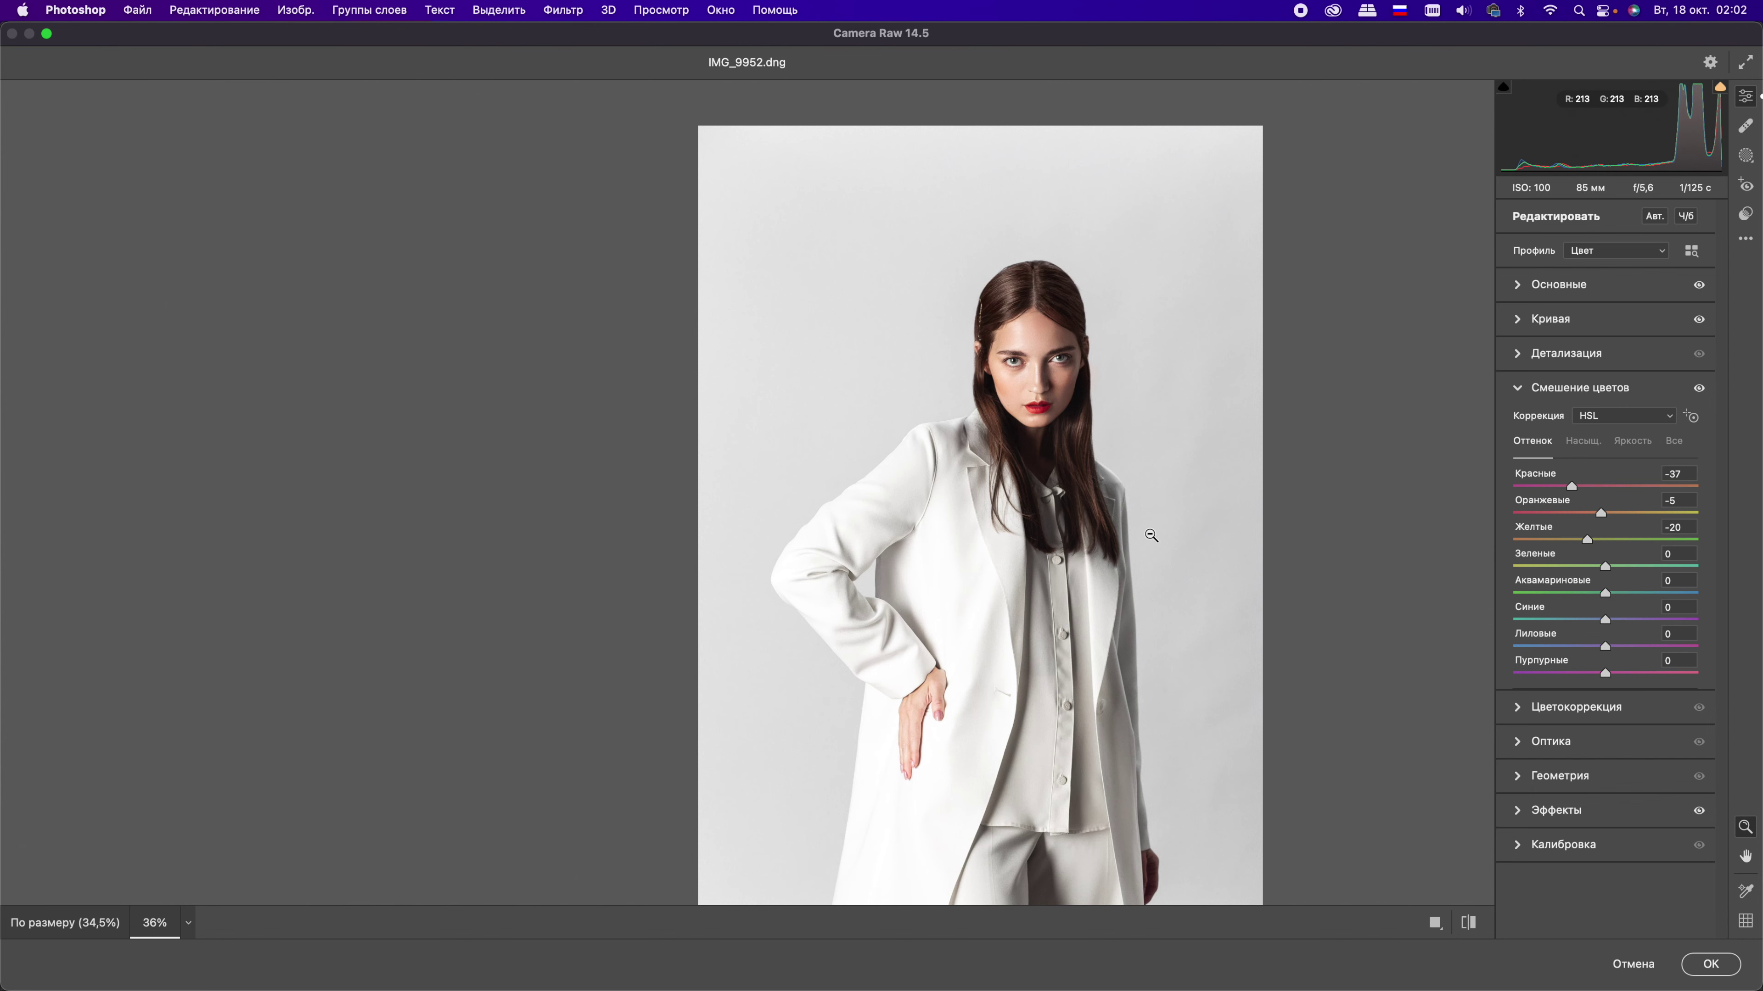
Step: Lower the tone curve Darks to -9 and apply the Camera Raw edit as Слой 1
{"action": "scroll", "coordinate": [1141, 524], "scroll_direction": "down", "scroll_amount": 2}
{"action": "left_click", "coordinate": [1469, 924]}
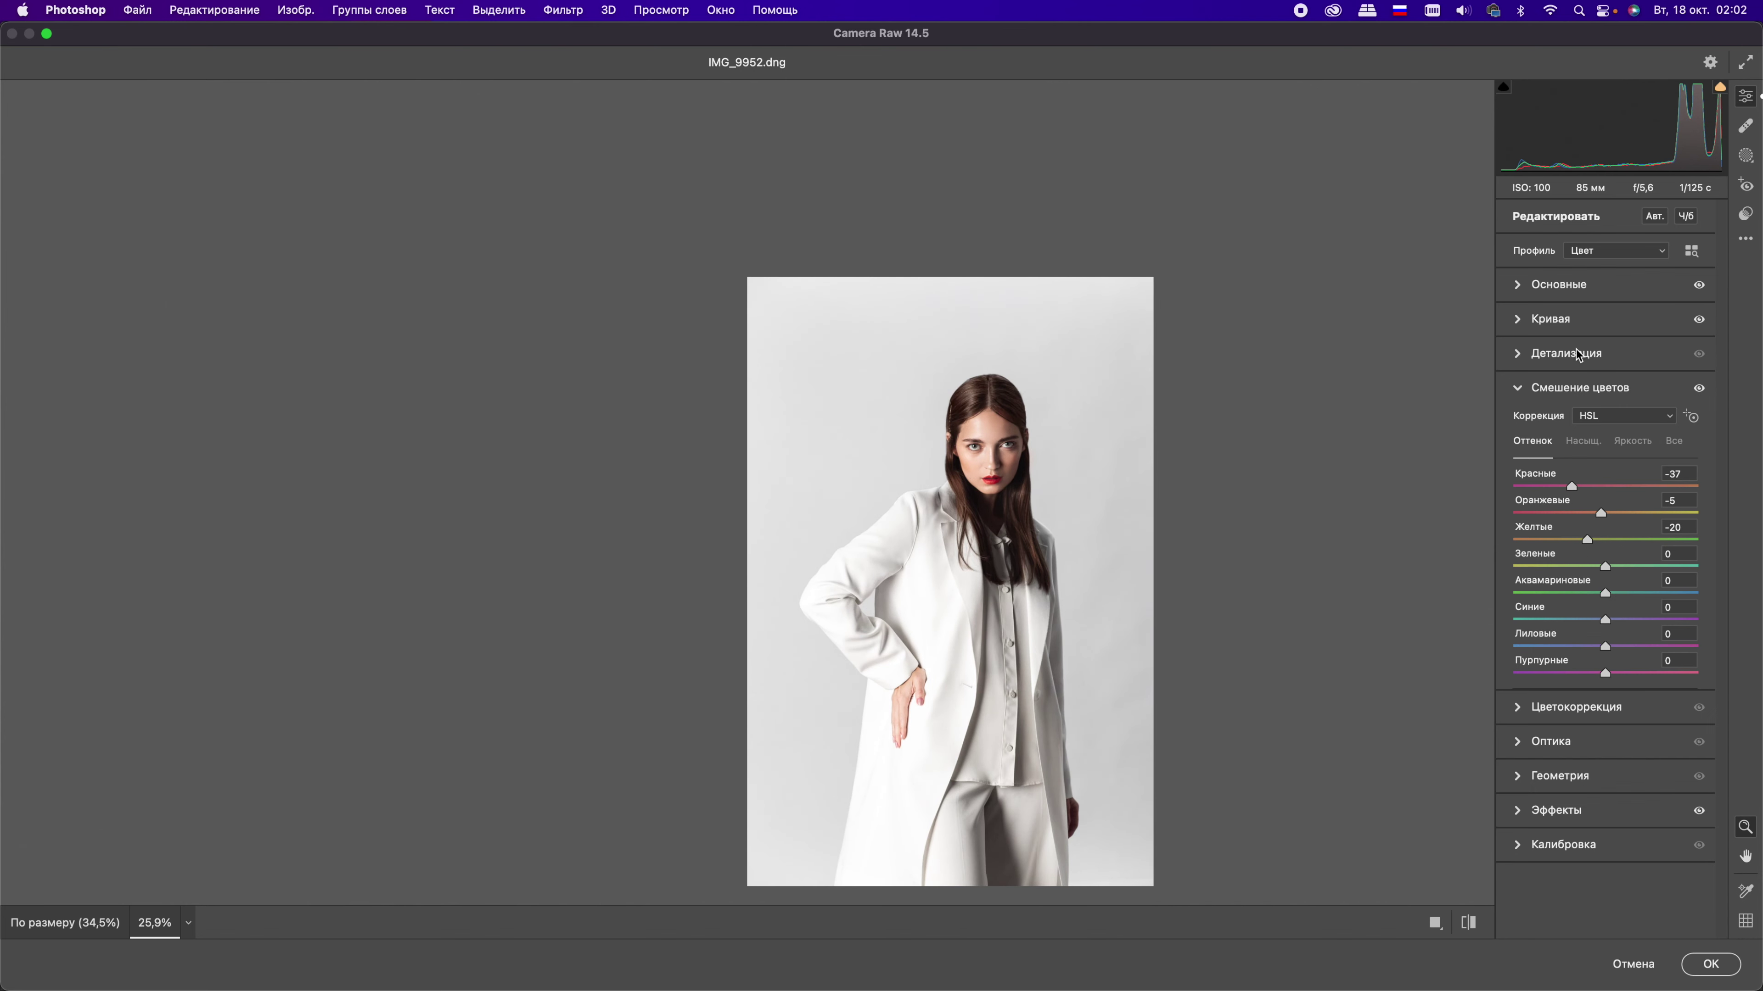
{"action": "left_click", "coordinate": [1554, 320]}
{"action": "left_click_drag", "start_coordinate": [1592, 678], "coordinate": [1575, 679]}
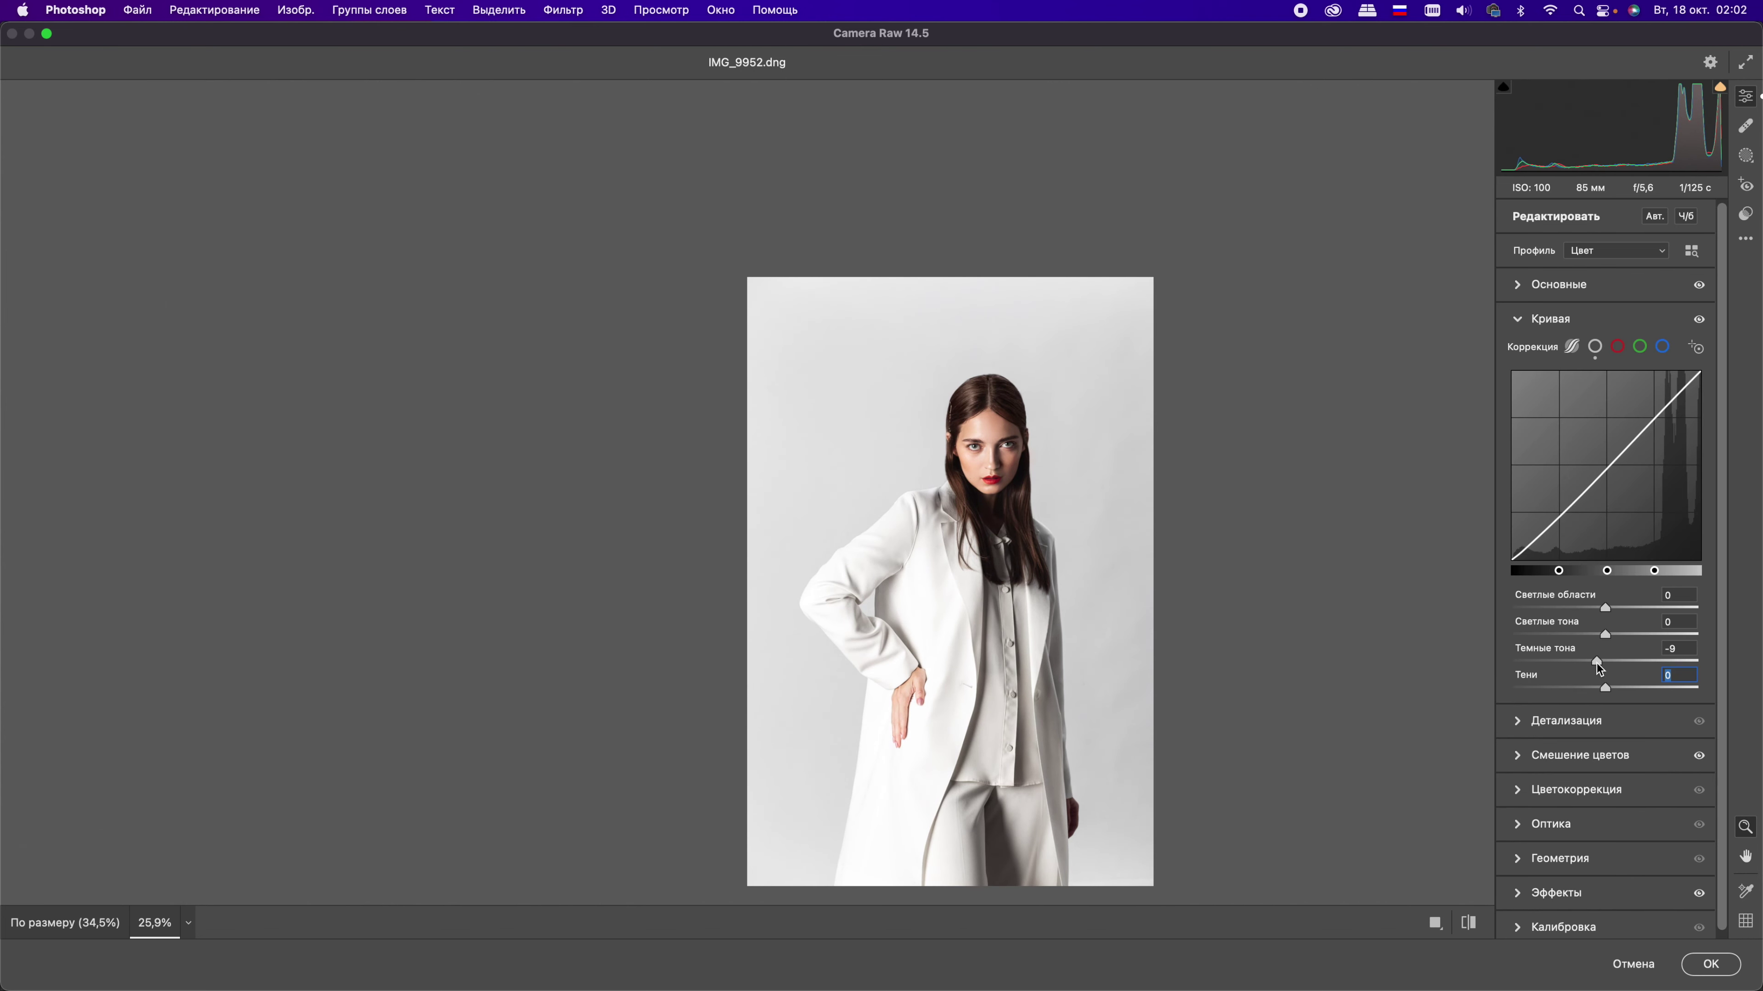
{"action": "left_click", "coordinate": [1559, 284]}
{"action": "left_click", "coordinate": [1711, 964]}
{"action": "left_click", "coordinate": [1478, 808]}
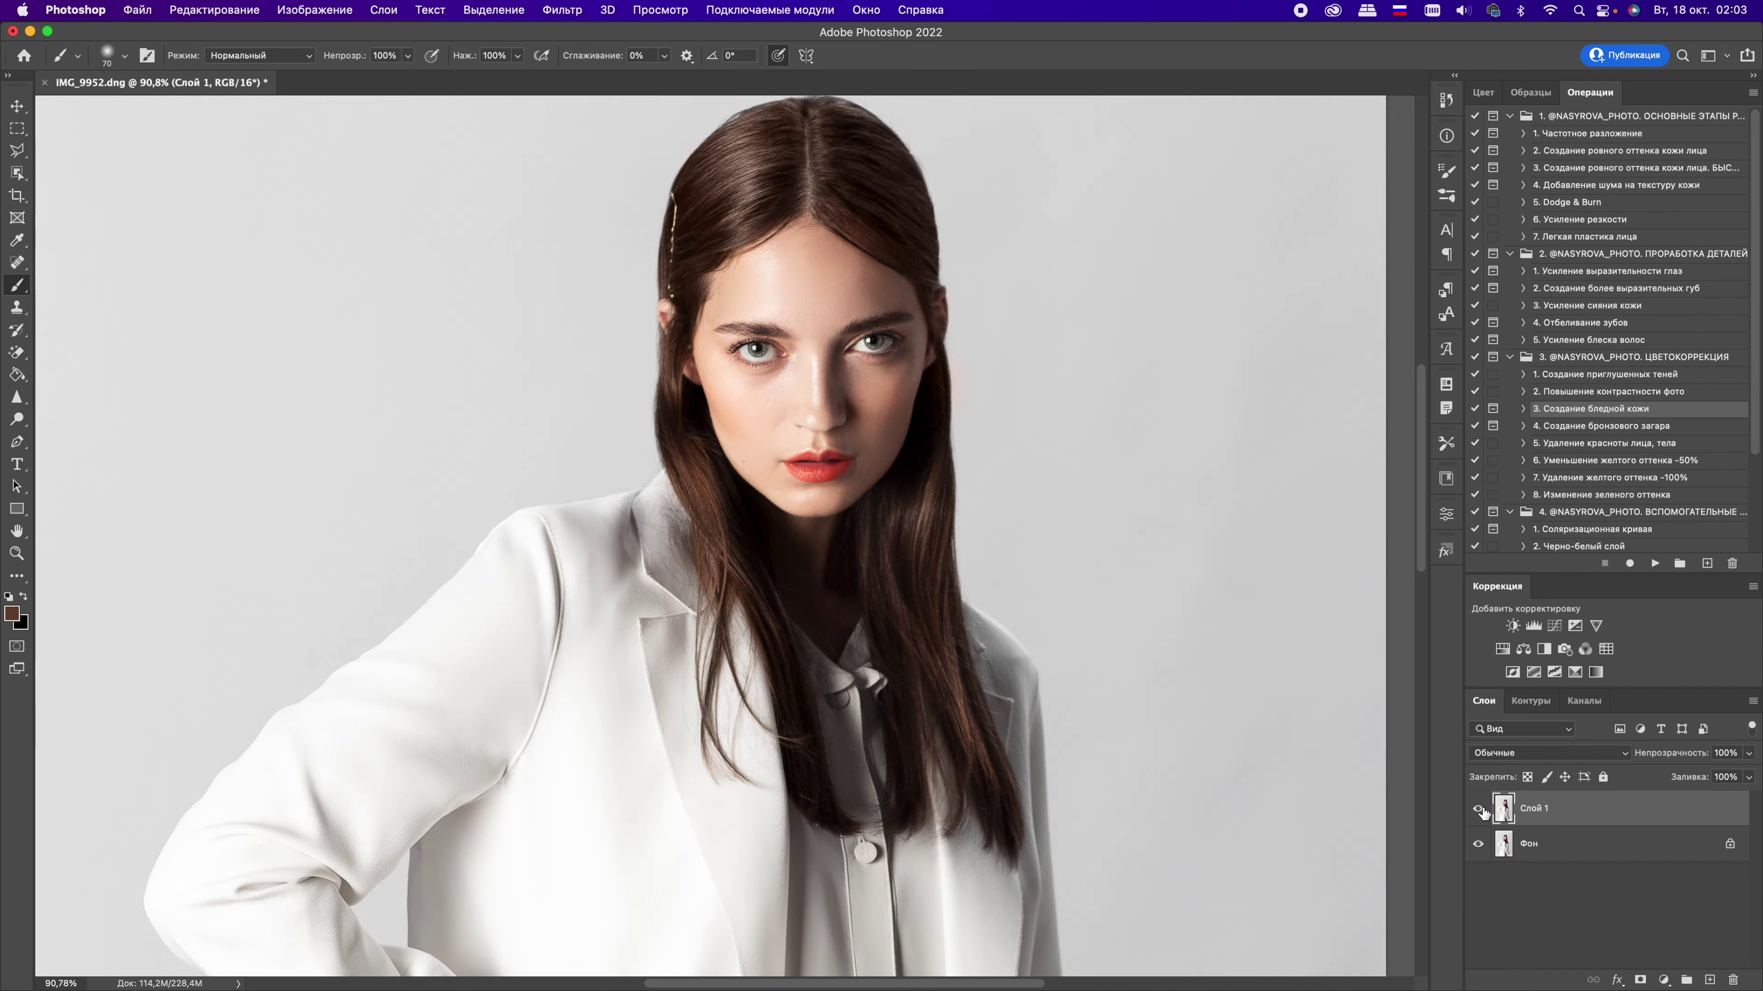
Step: Toggle Слой 1's visibility repeatedly to compare the edit against the original
{"action": "left_click", "coordinate": [1478, 808]}
{"action": "left_click", "coordinate": [1478, 808]}
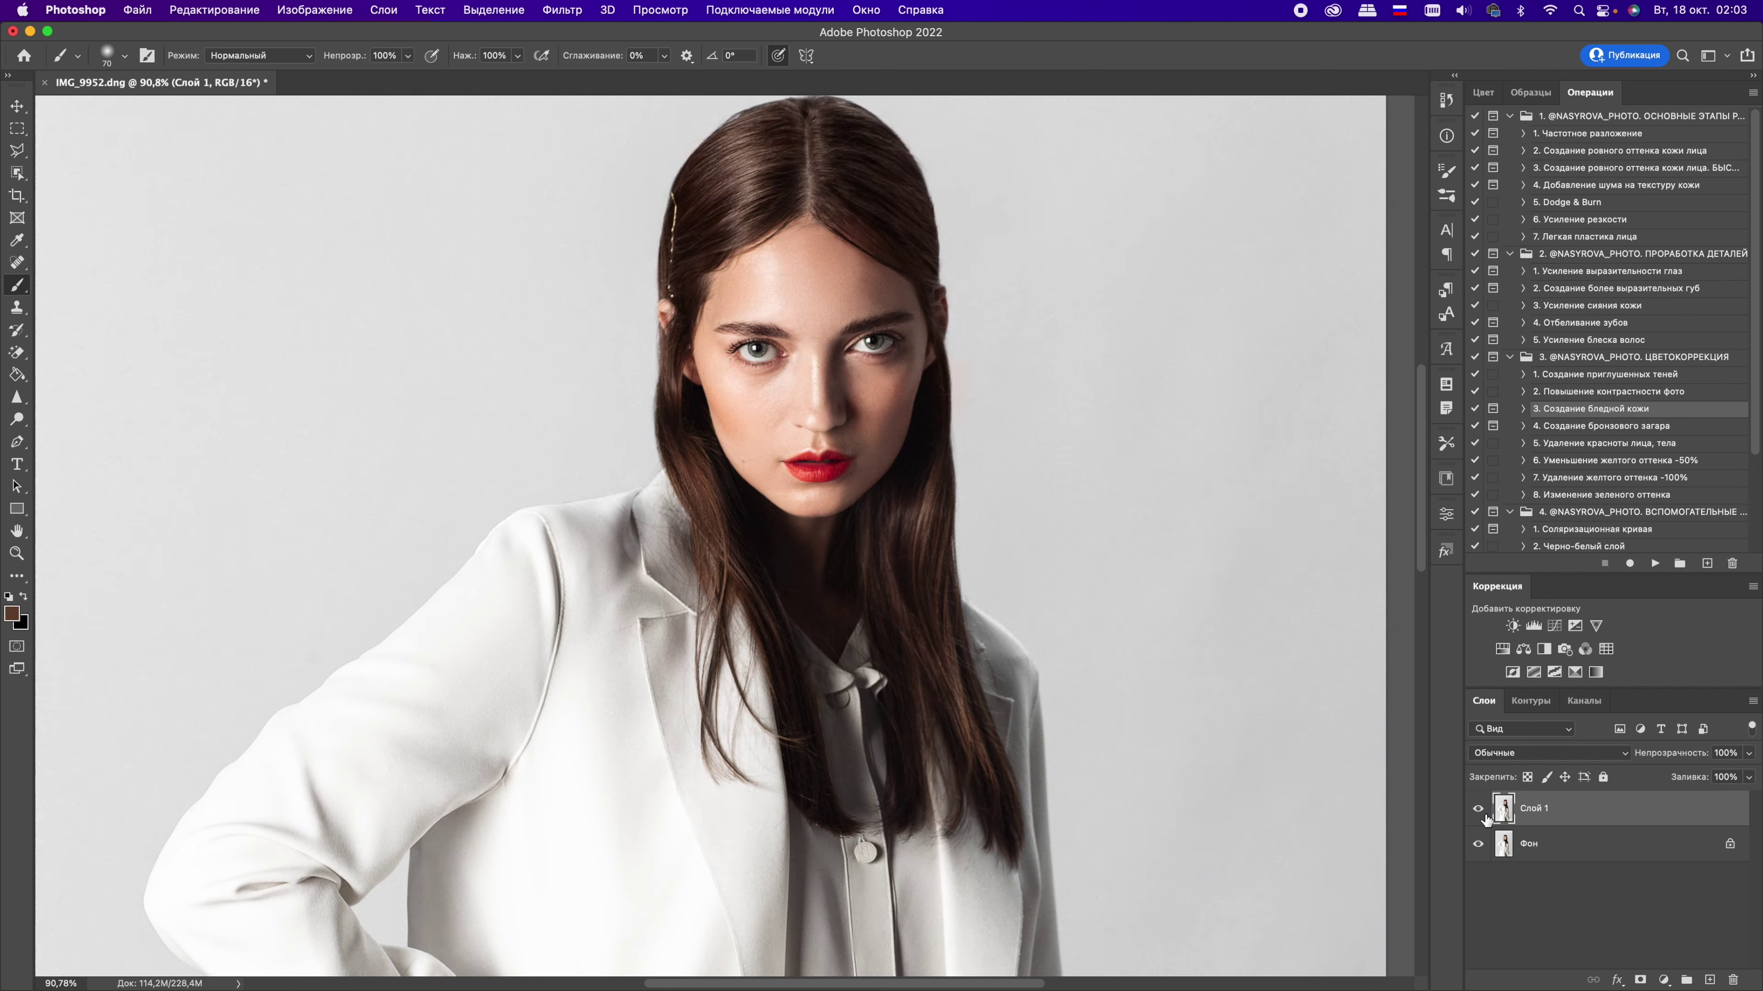
{"action": "left_click", "coordinate": [1478, 808]}
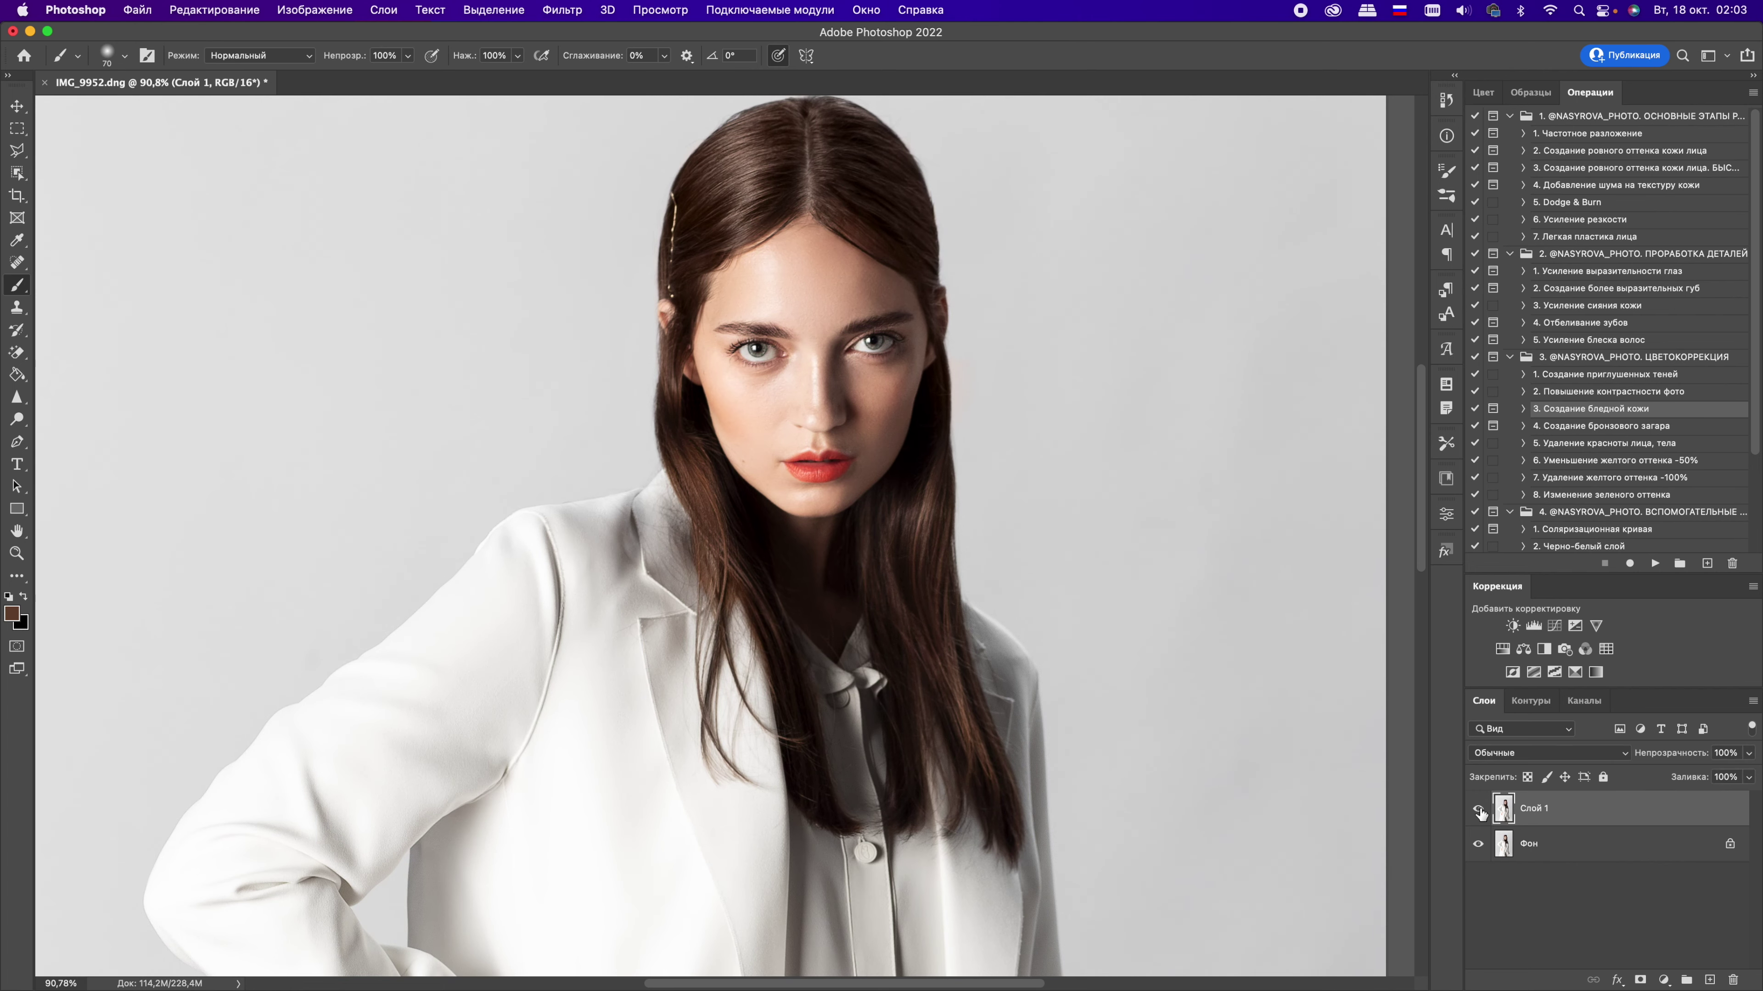
{"action": "left_click", "coordinate": [1478, 808]}
{"action": "left_click", "coordinate": [1479, 812]}
{"action": "left_click", "coordinate": [1480, 814]}
{"action": "left_click", "coordinate": [1479, 817]}
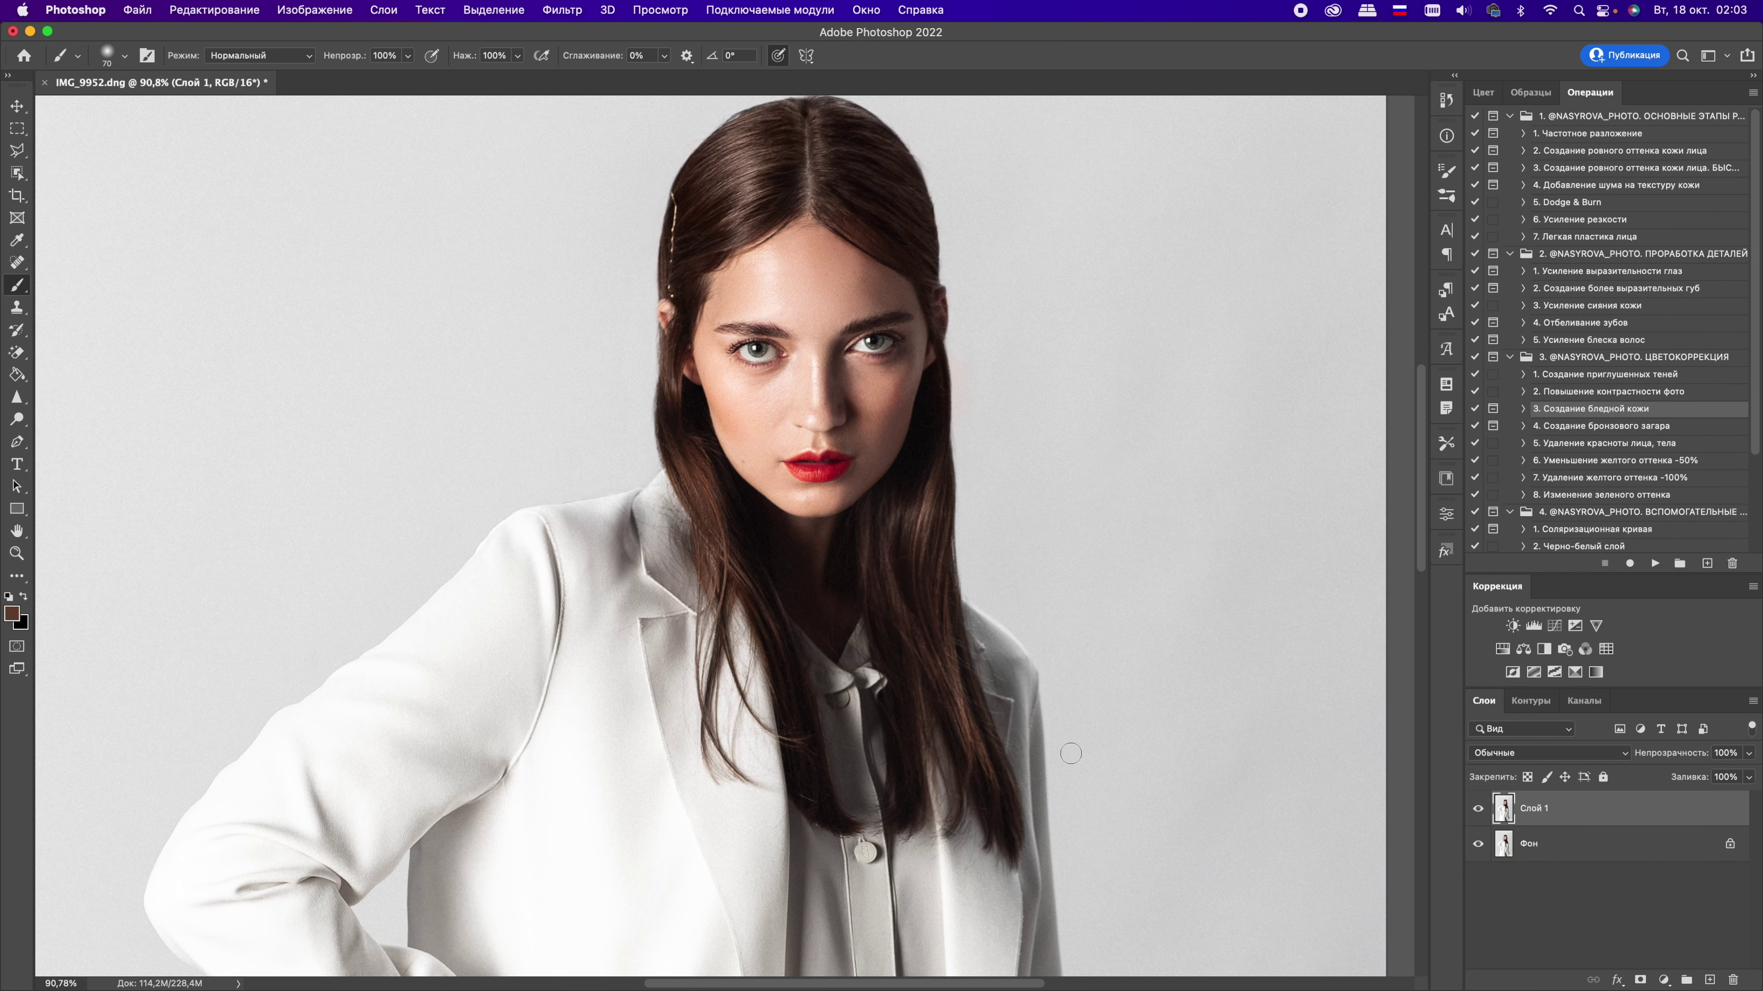
Step: Fit the photo on screen and merge the Camera Raw layer into the background
{"action": "key", "text": "super+0"}
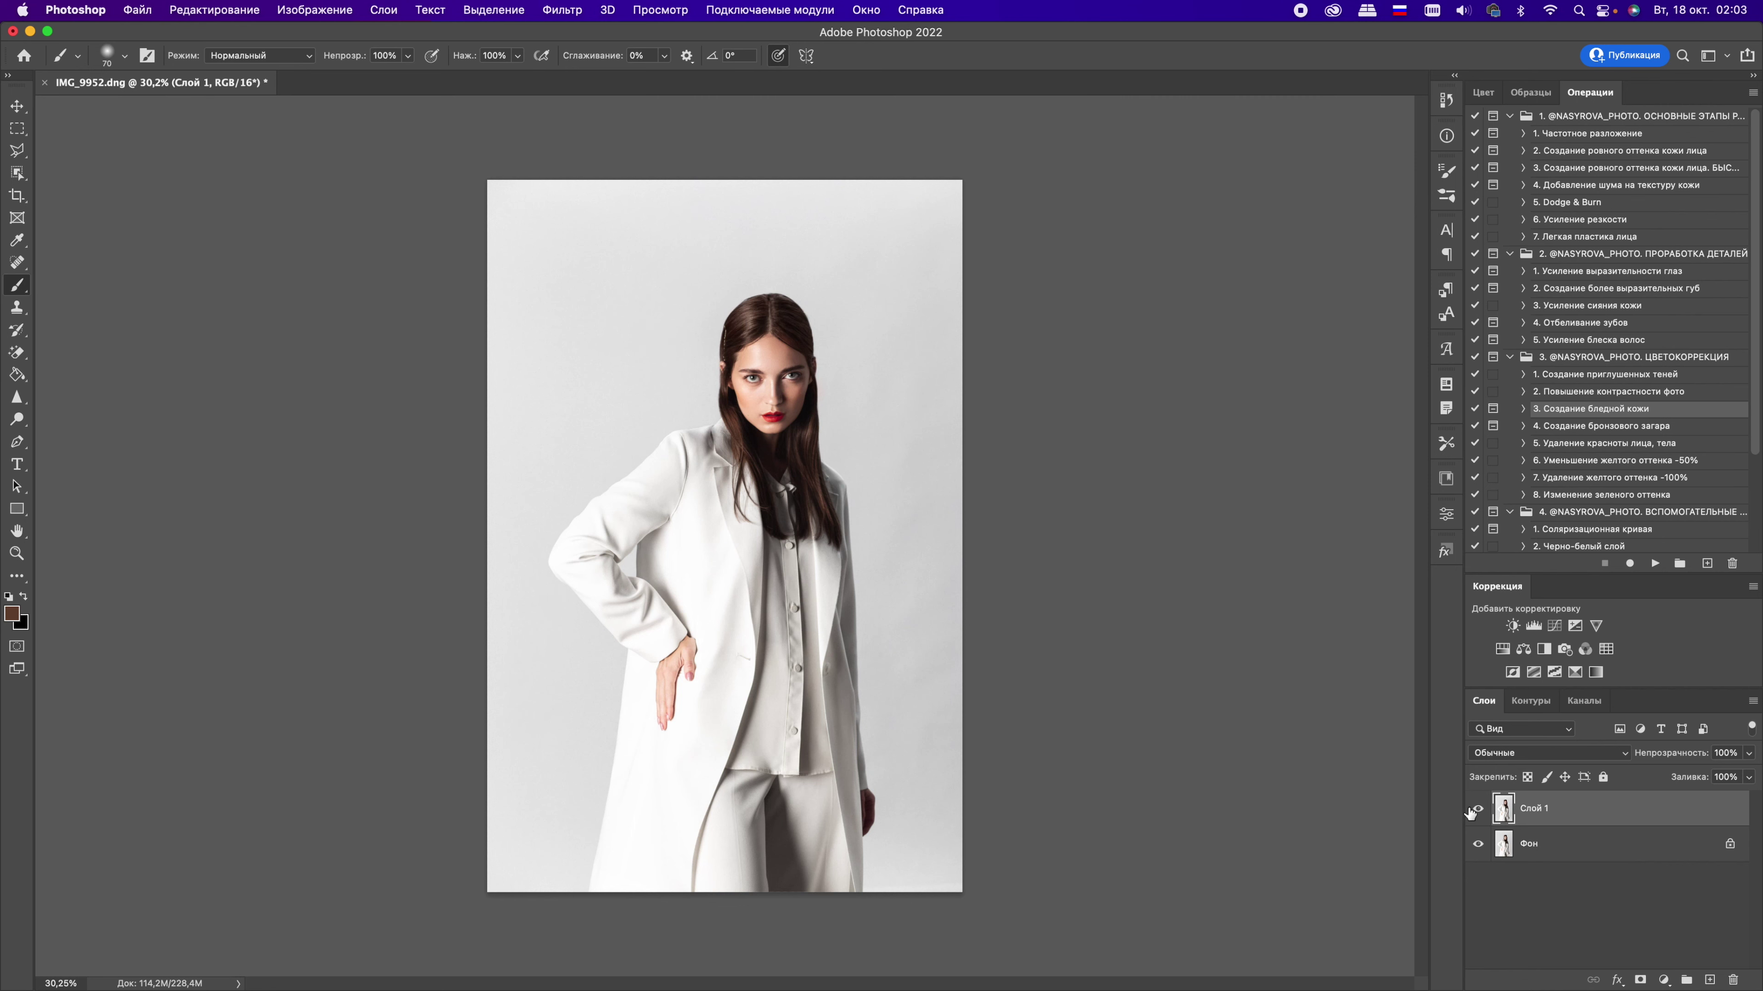
{"action": "left_click", "coordinate": [1480, 811]}
{"action": "scroll", "coordinate": [730, 415], "scroll_direction": "up", "scroll_amount": 5}
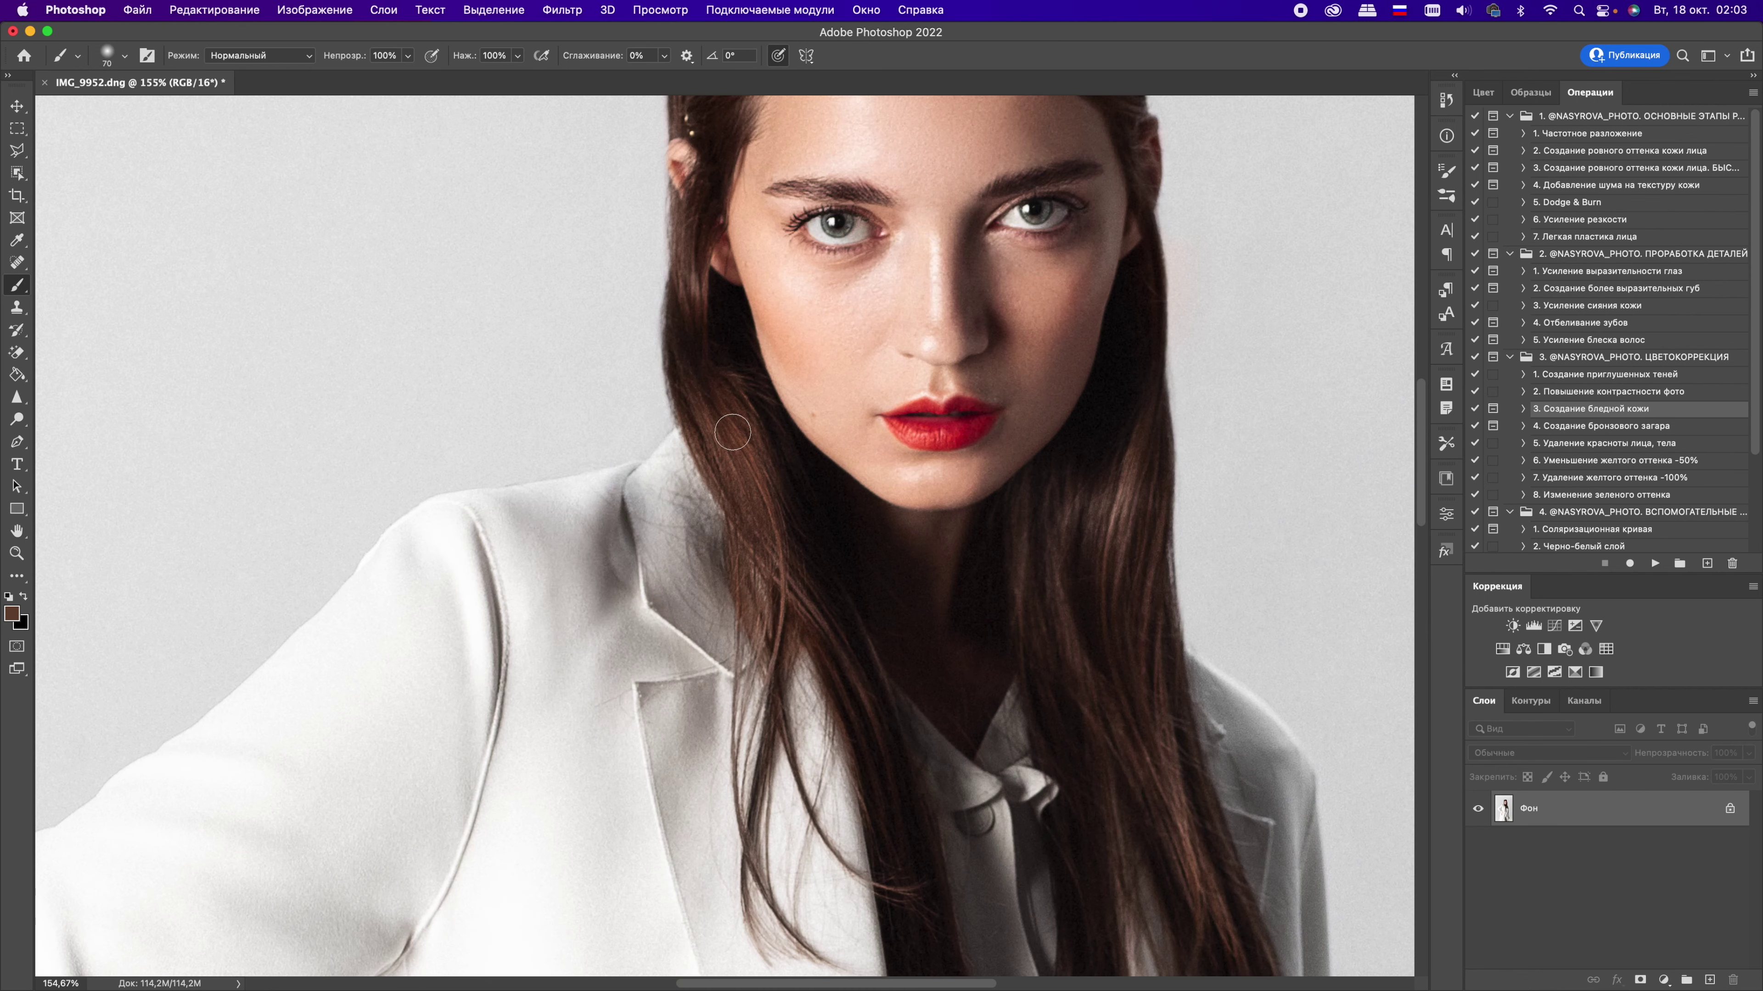
{"action": "key", "text": "j"}
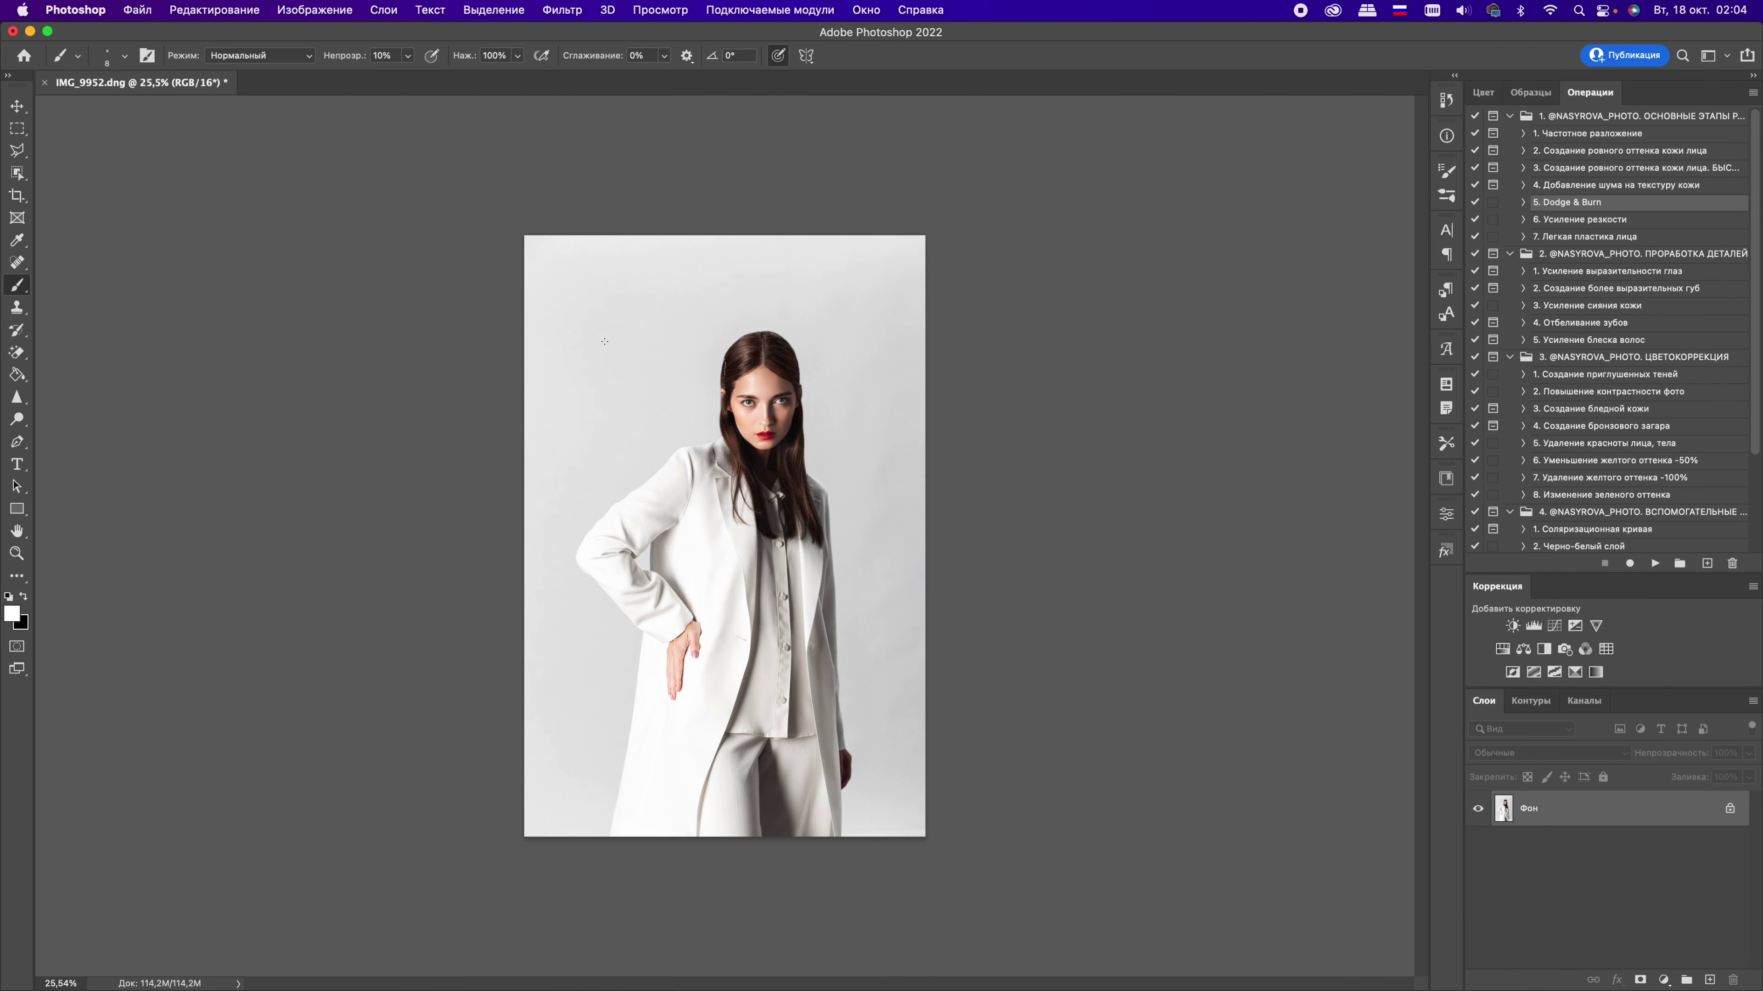
Step: Duplicate the layer and use Liquify with a 100-size brush to push the neck and hair contour
{"action": "key", "text": "ctrl+j"}
{"action": "key", "text": "ctrl+shift+x"}
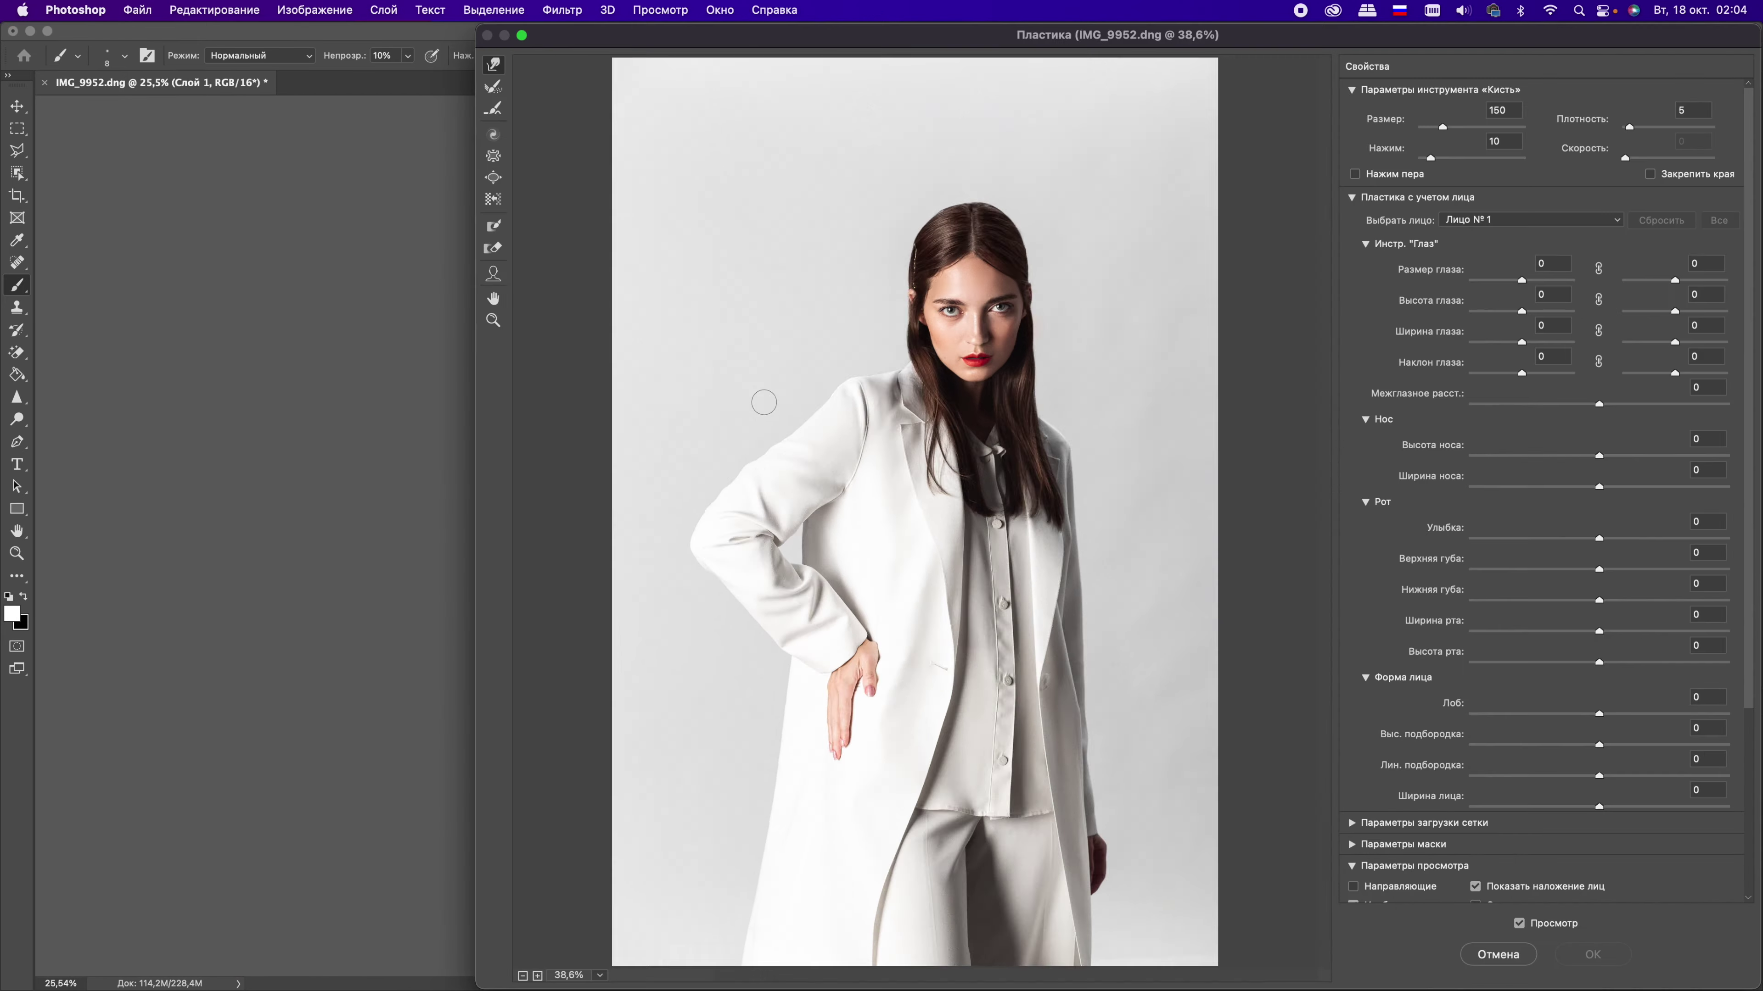
{"action": "left_click_drag", "start_coordinate": [930, 492], "coordinate": [909, 479]}
{"action": "key", "text": "bracketleft"}
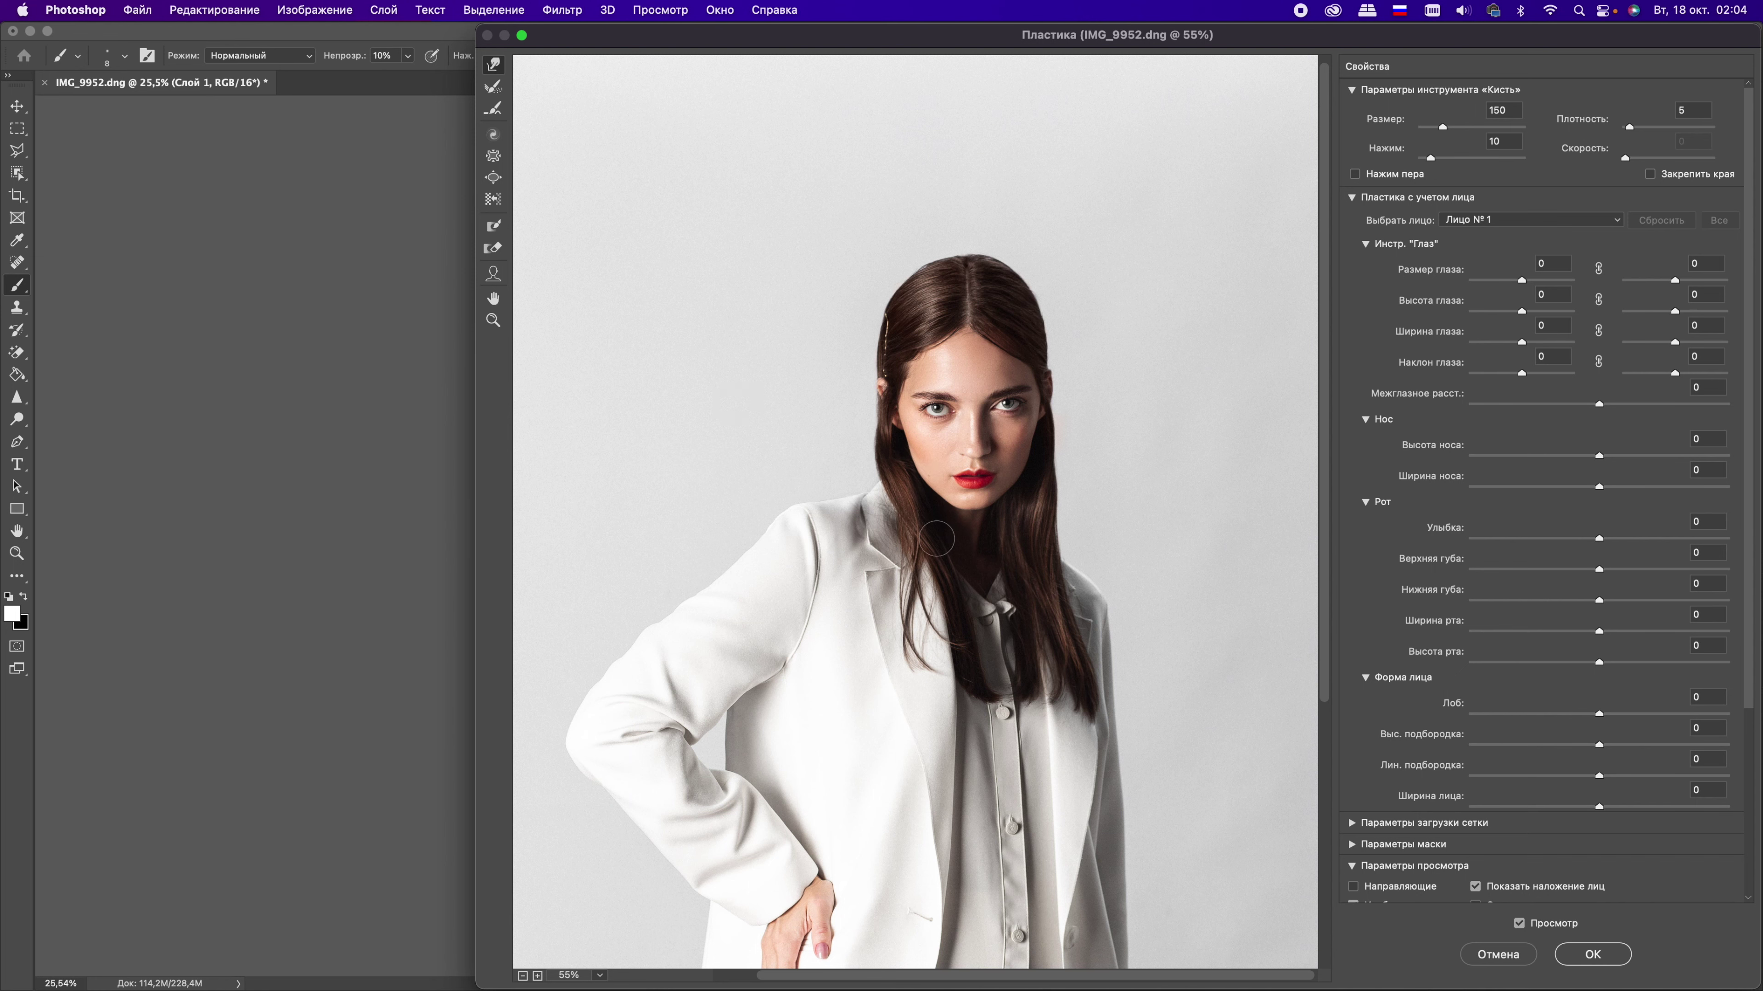
{"action": "key", "text": "bracketleft"}
{"action": "left_click", "coordinate": [1519, 923]}
{"action": "left_click", "coordinate": [1585, 953]}
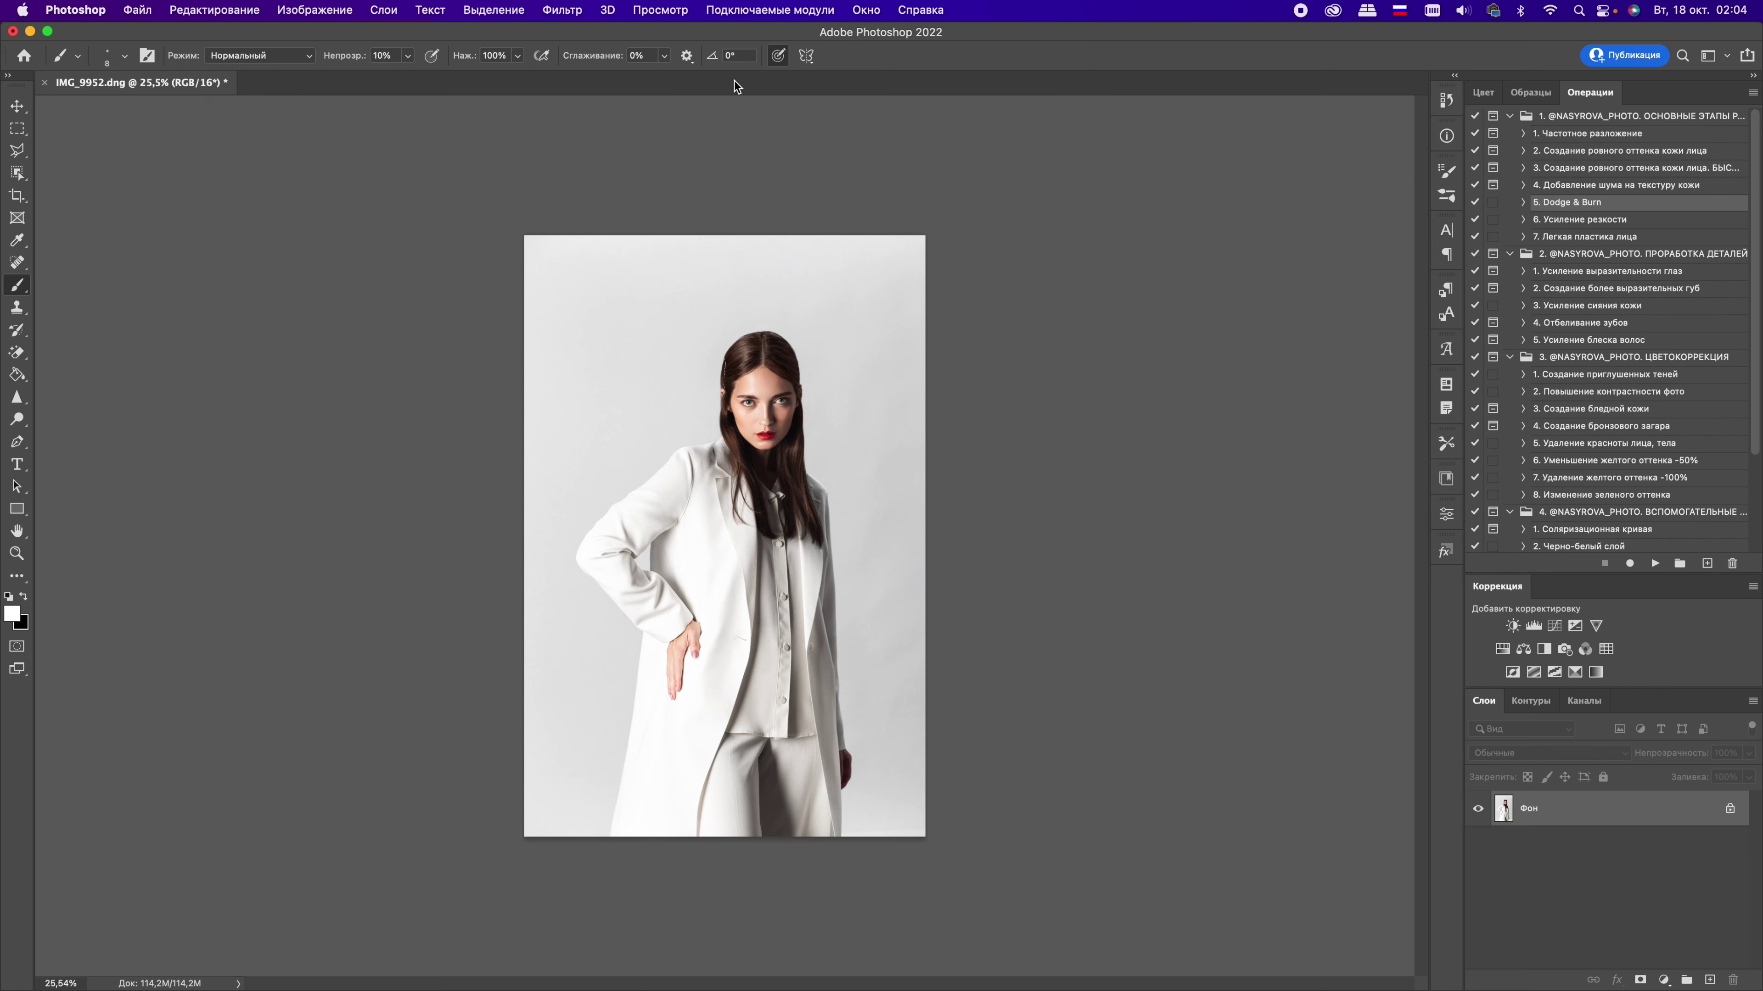
Step: Apply a Camera Raw colour grade tinting the shadows toward magenta
{"action": "left_click", "coordinate": [594, 10]}
{"action": "left_click", "coordinate": [602, 106]}
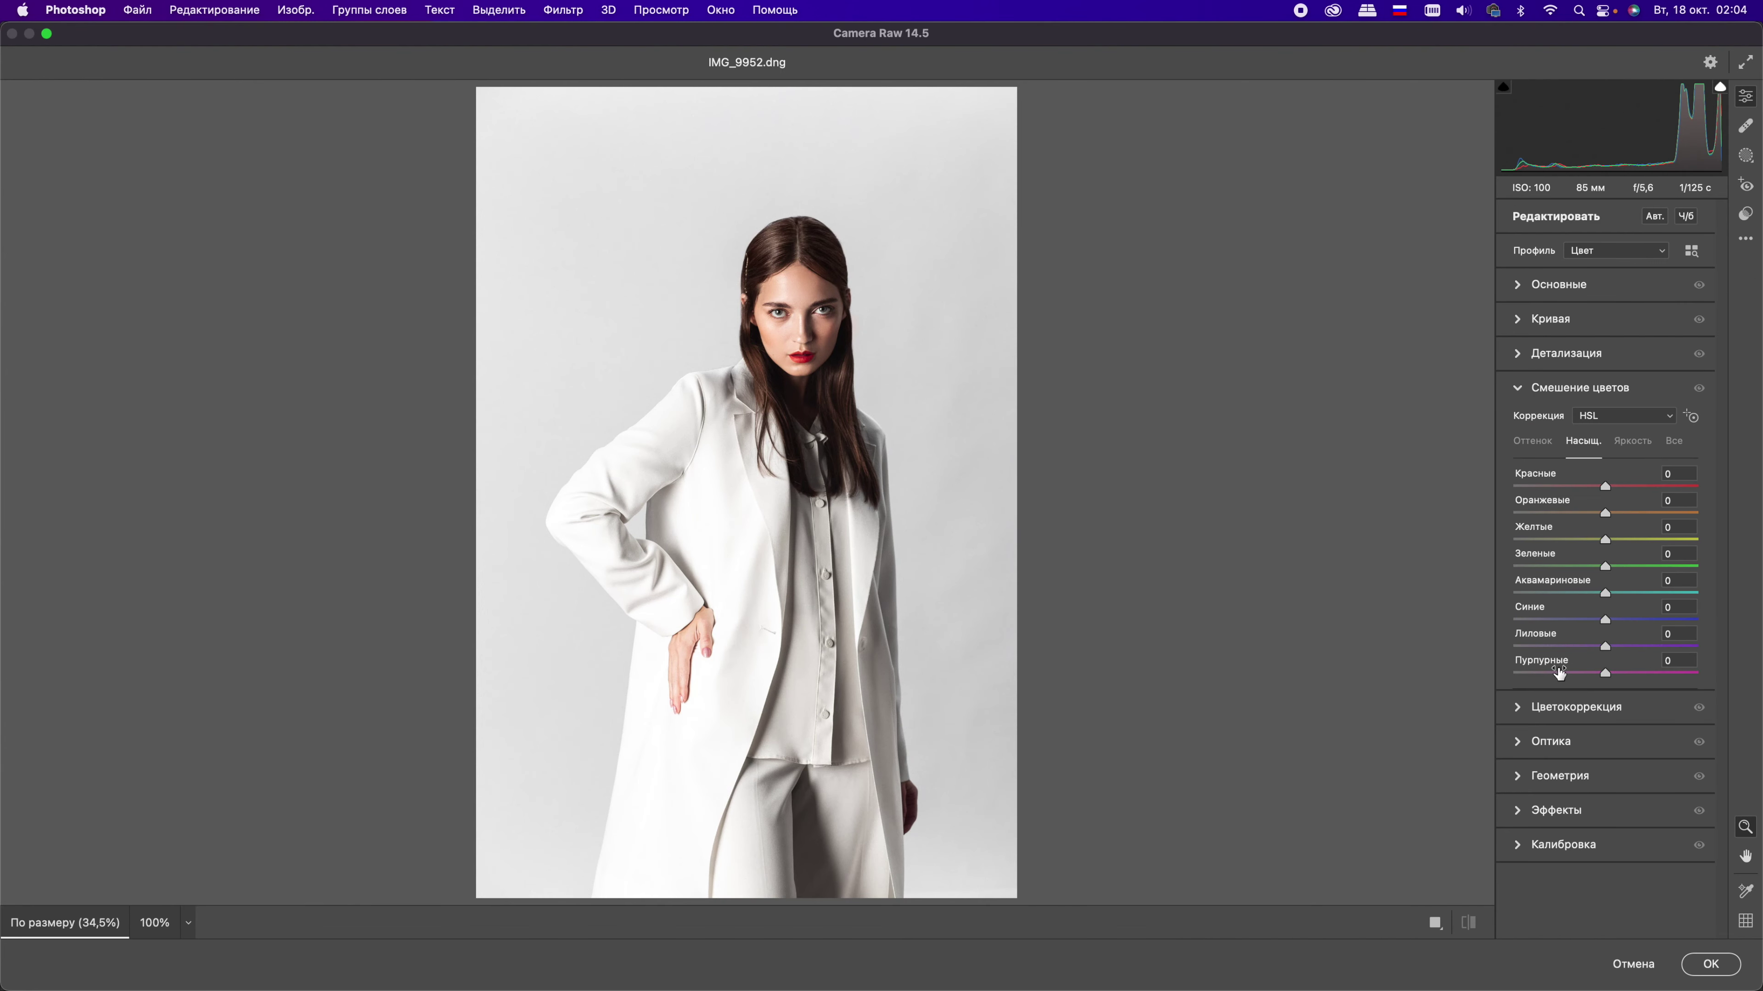
{"action": "mouse_move", "coordinate": [1659, 680]}
{"action": "left_mouse_down"}
{"action": "mouse_move", "coordinate": [1637, 652]}
{"action": "mouse_move", "coordinate": [1658, 679]}
{"action": "left_mouse_up"}
{"action": "left_click_drag", "start_coordinate": [1550, 680], "coordinate": [1553, 683]}
{"action": "left_click", "coordinate": [1698, 423]}
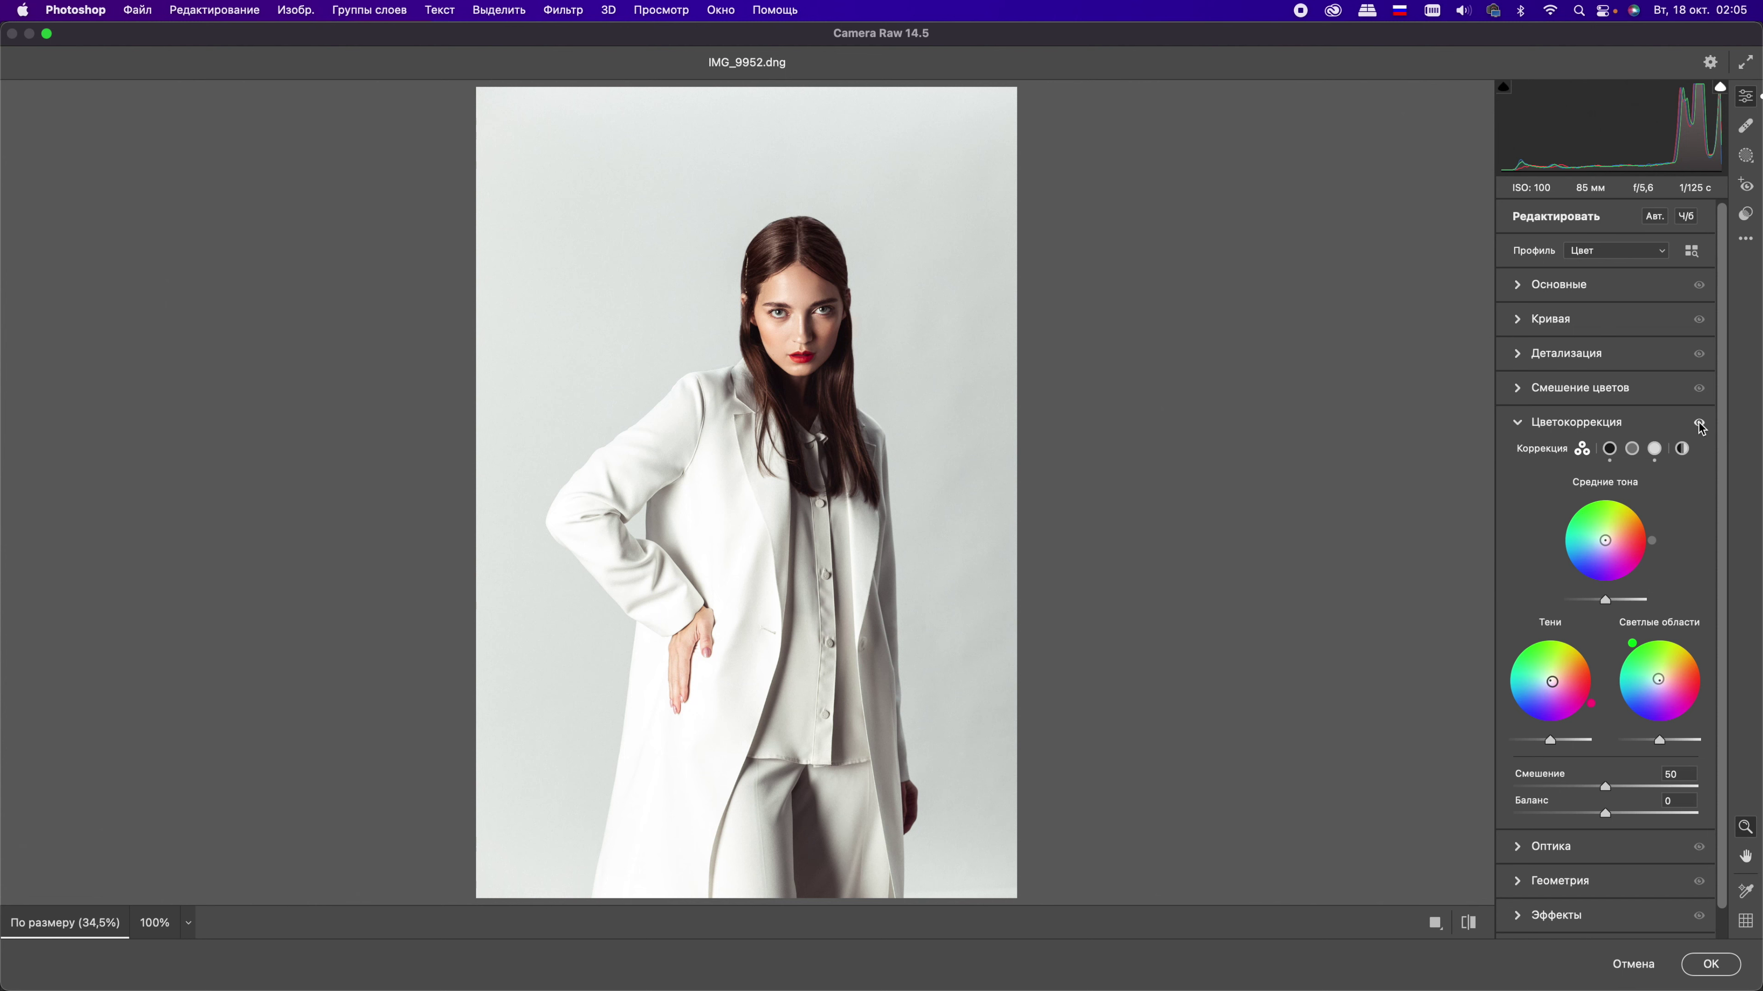
{"action": "left_click", "coordinate": [1698, 423]}
{"action": "left_click", "coordinate": [1698, 425]}
{"action": "left_click", "coordinate": [1698, 425]}
{"action": "key", "text": "Return"}
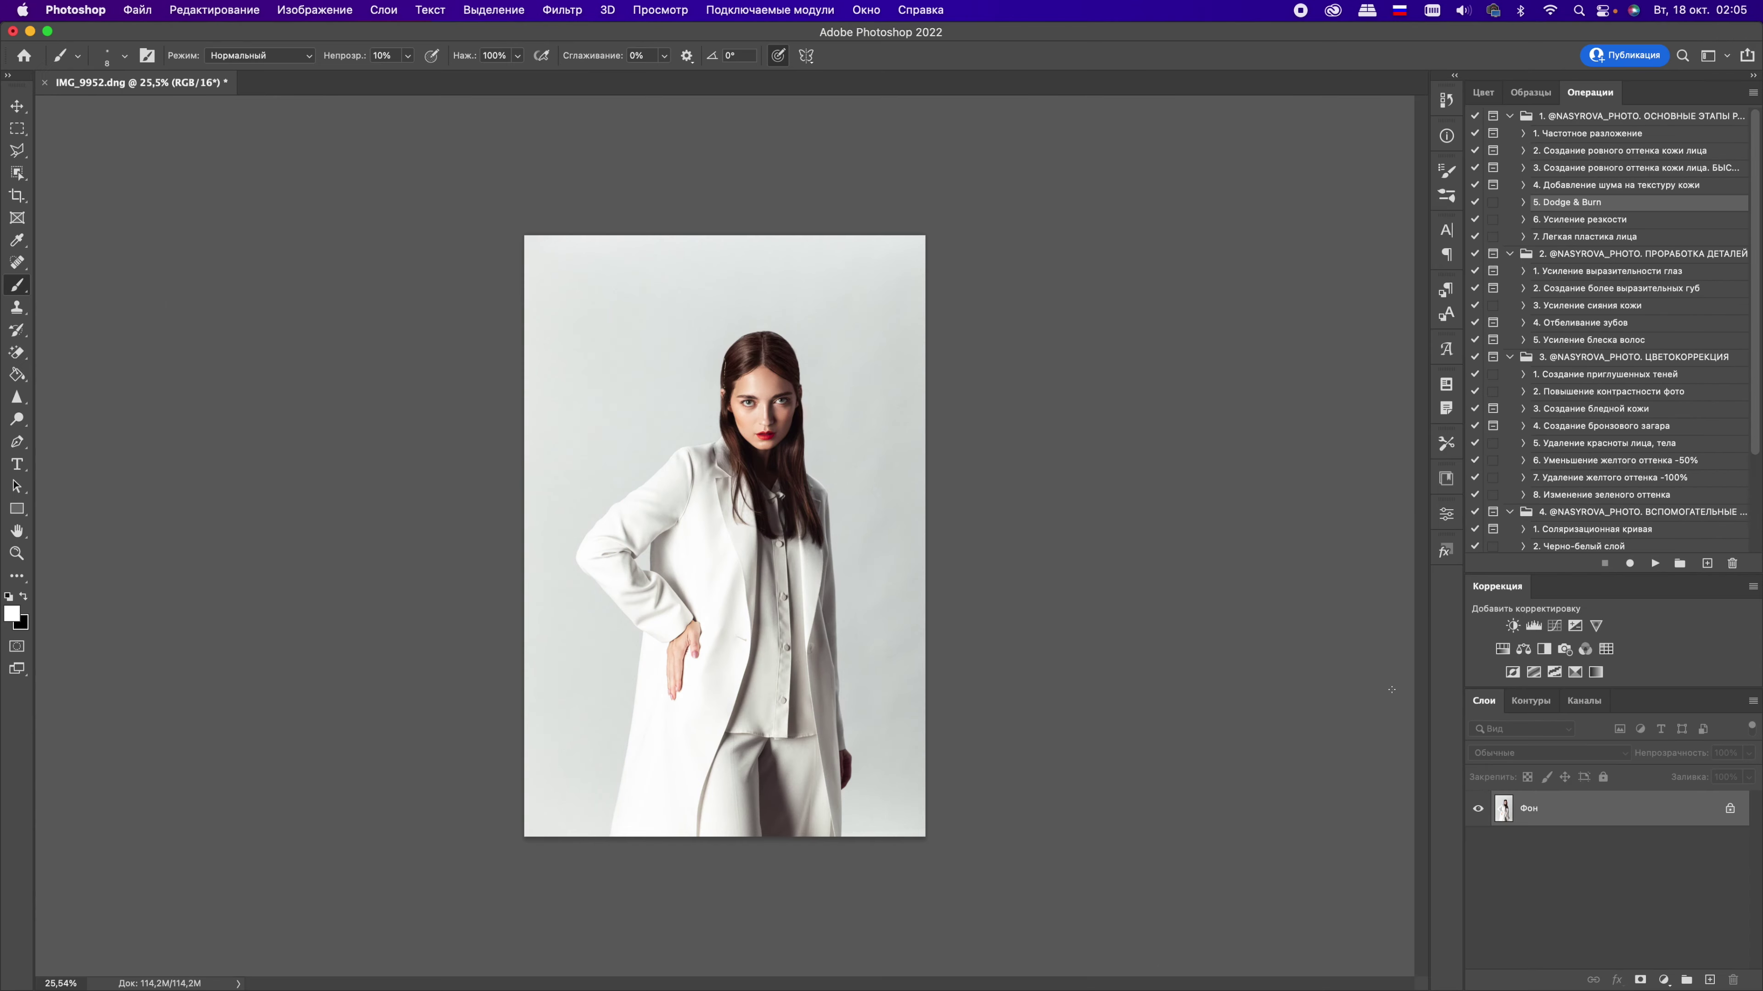
{"action": "left_click", "coordinate": [1446, 100]}
{"action": "key", "text": "ctrl+0"}
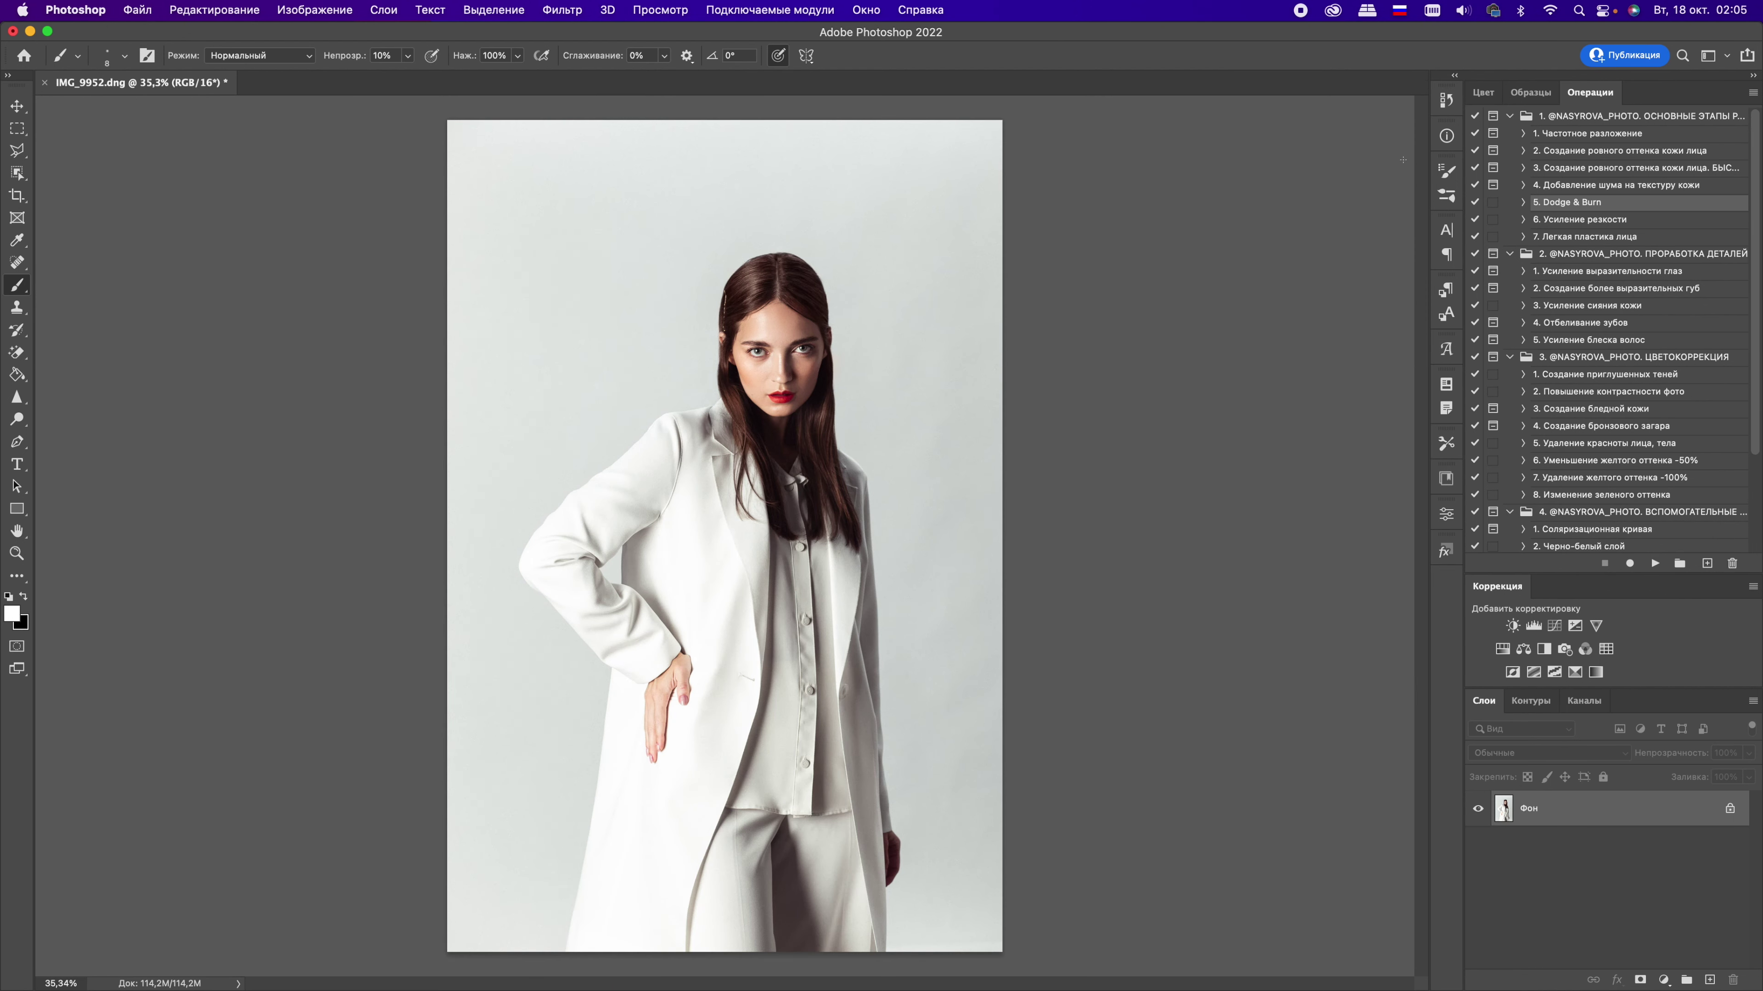
{"action": "left_click", "coordinate": [1448, 102]}
{"action": "left_click", "coordinate": [1349, 391]}
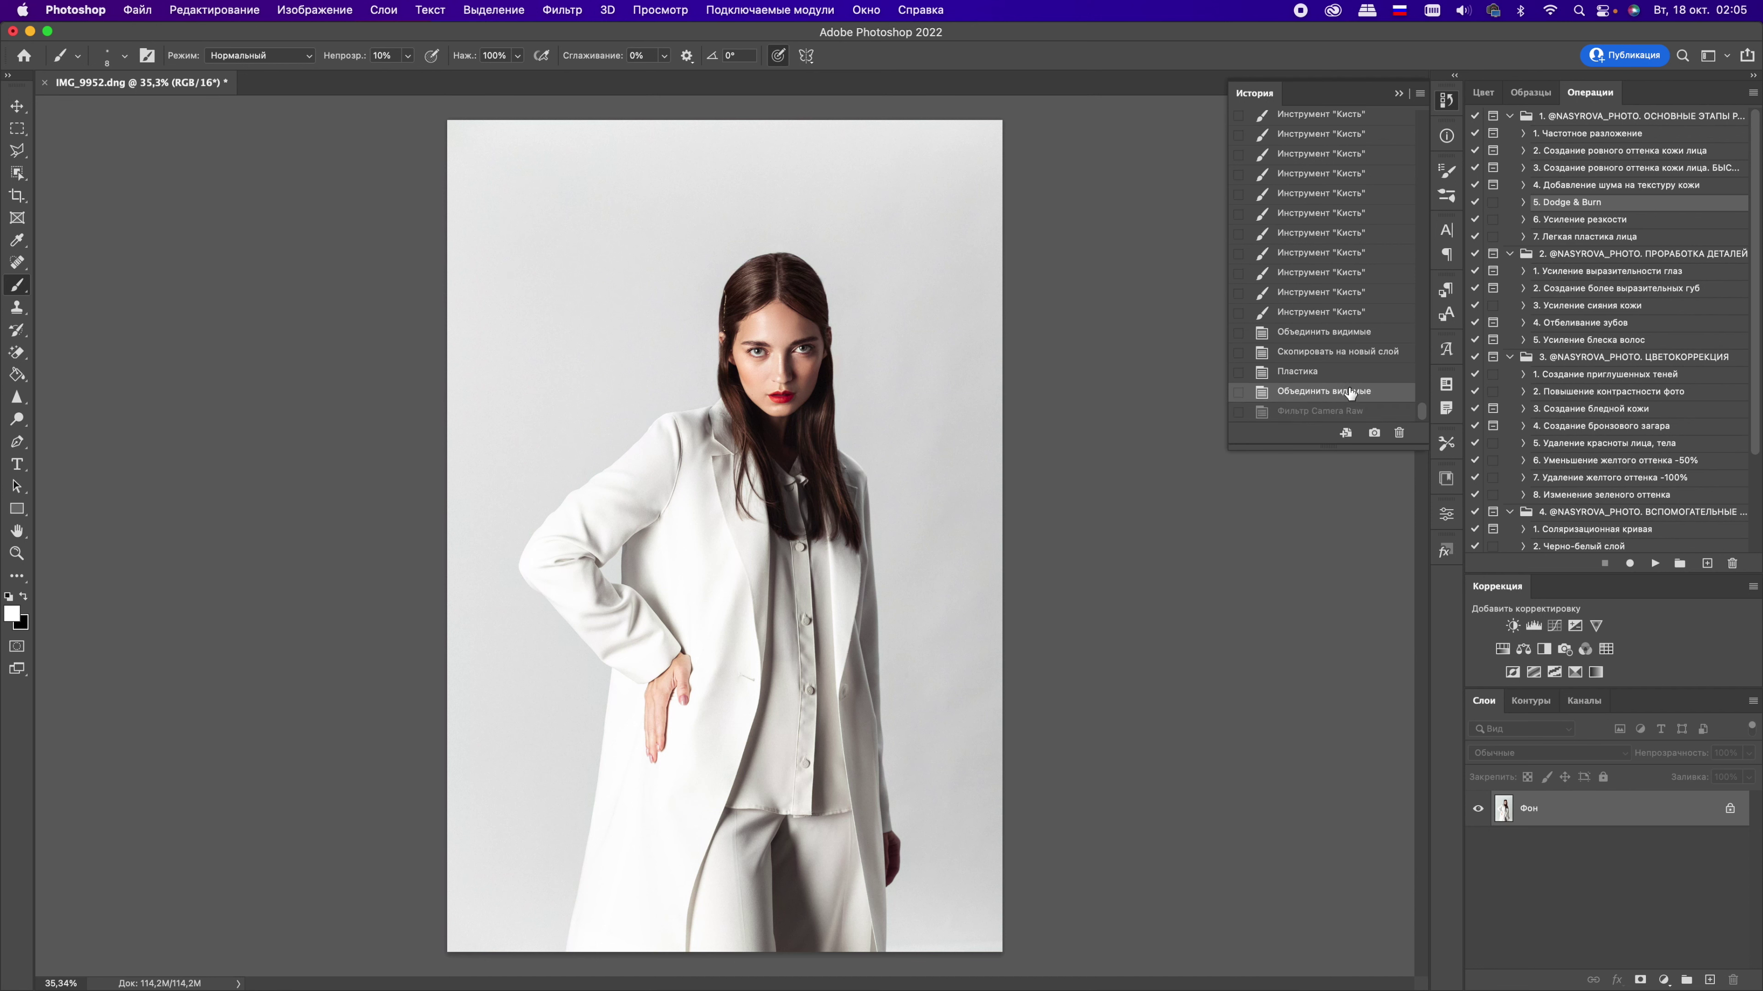
{"action": "left_click", "coordinate": [1334, 412]}
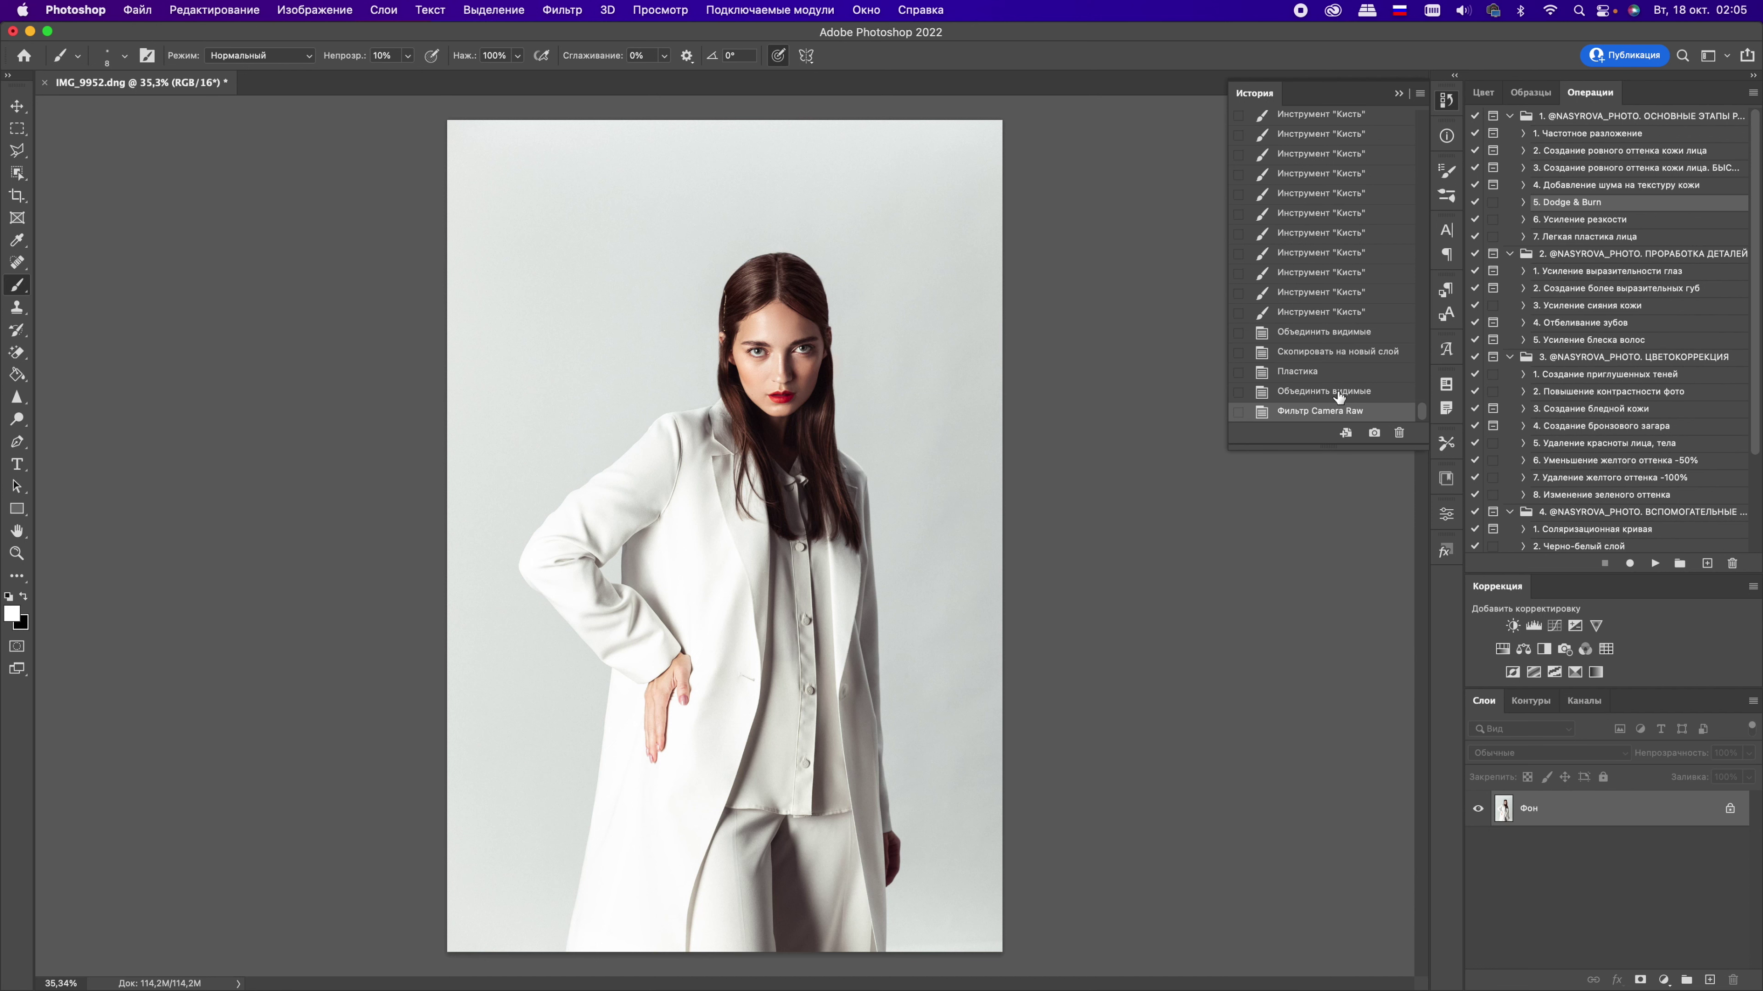
{"action": "left_click", "coordinate": [1448, 100]}
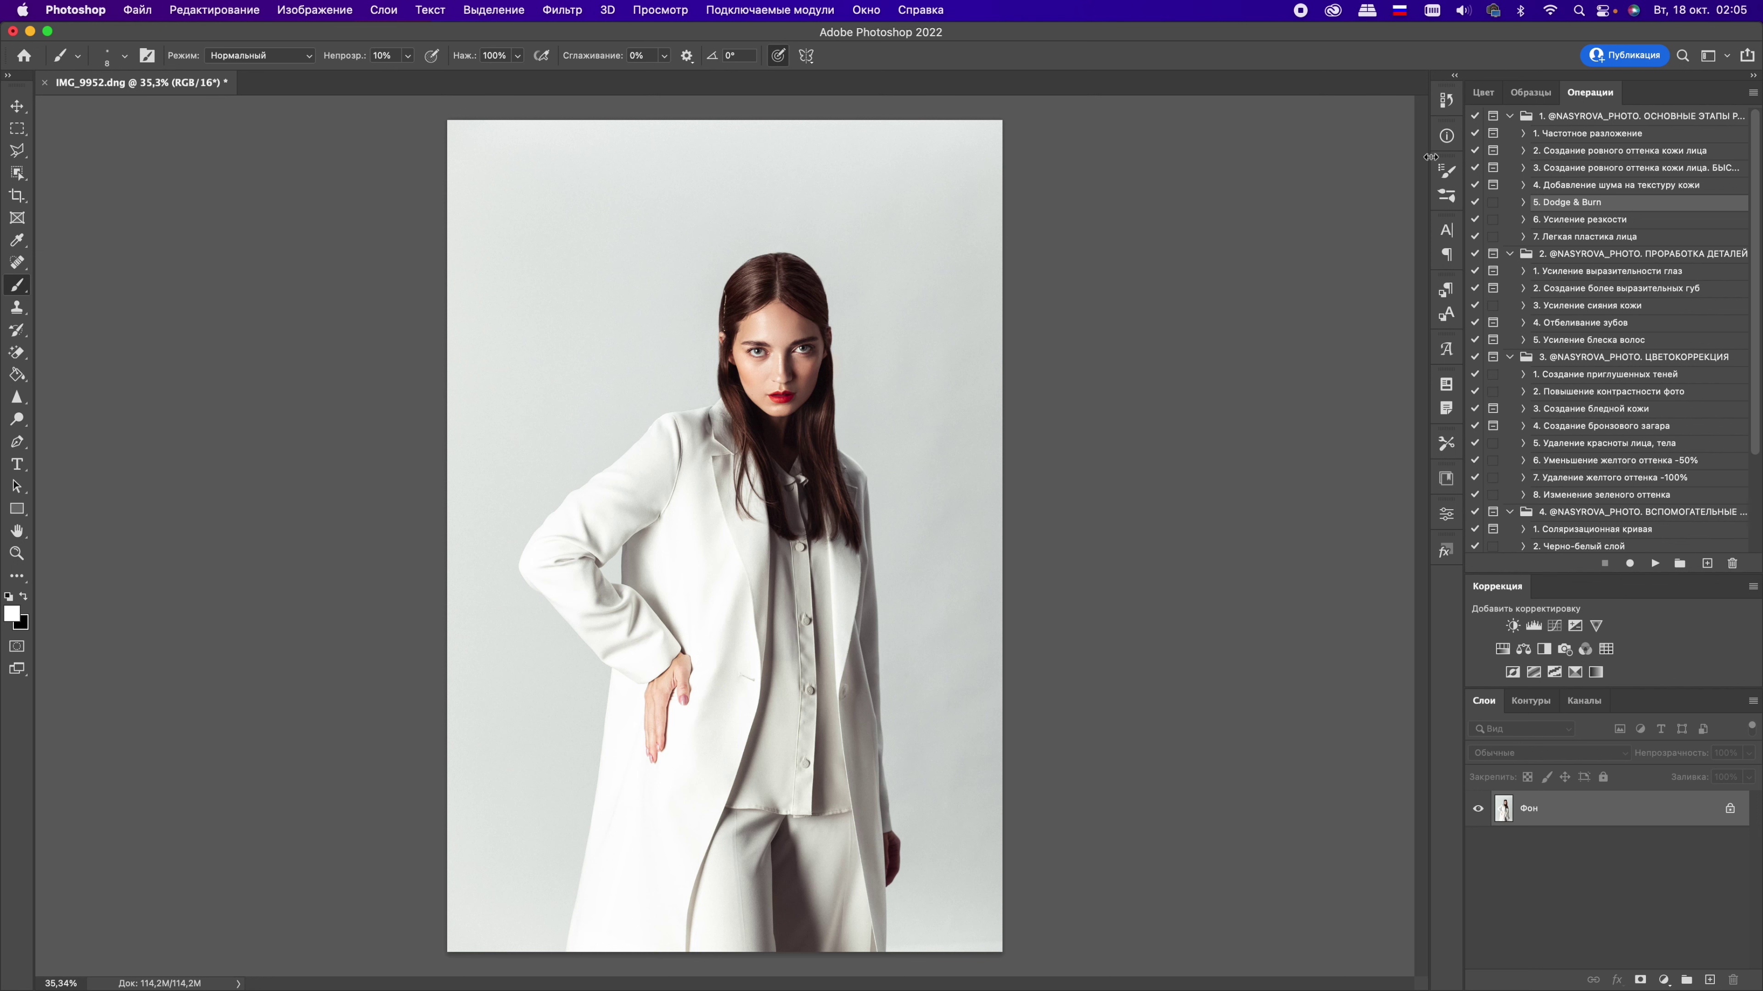
{"action": "left_click", "coordinate": [1447, 100]}
{"action": "left_click", "coordinate": [1314, 394]}
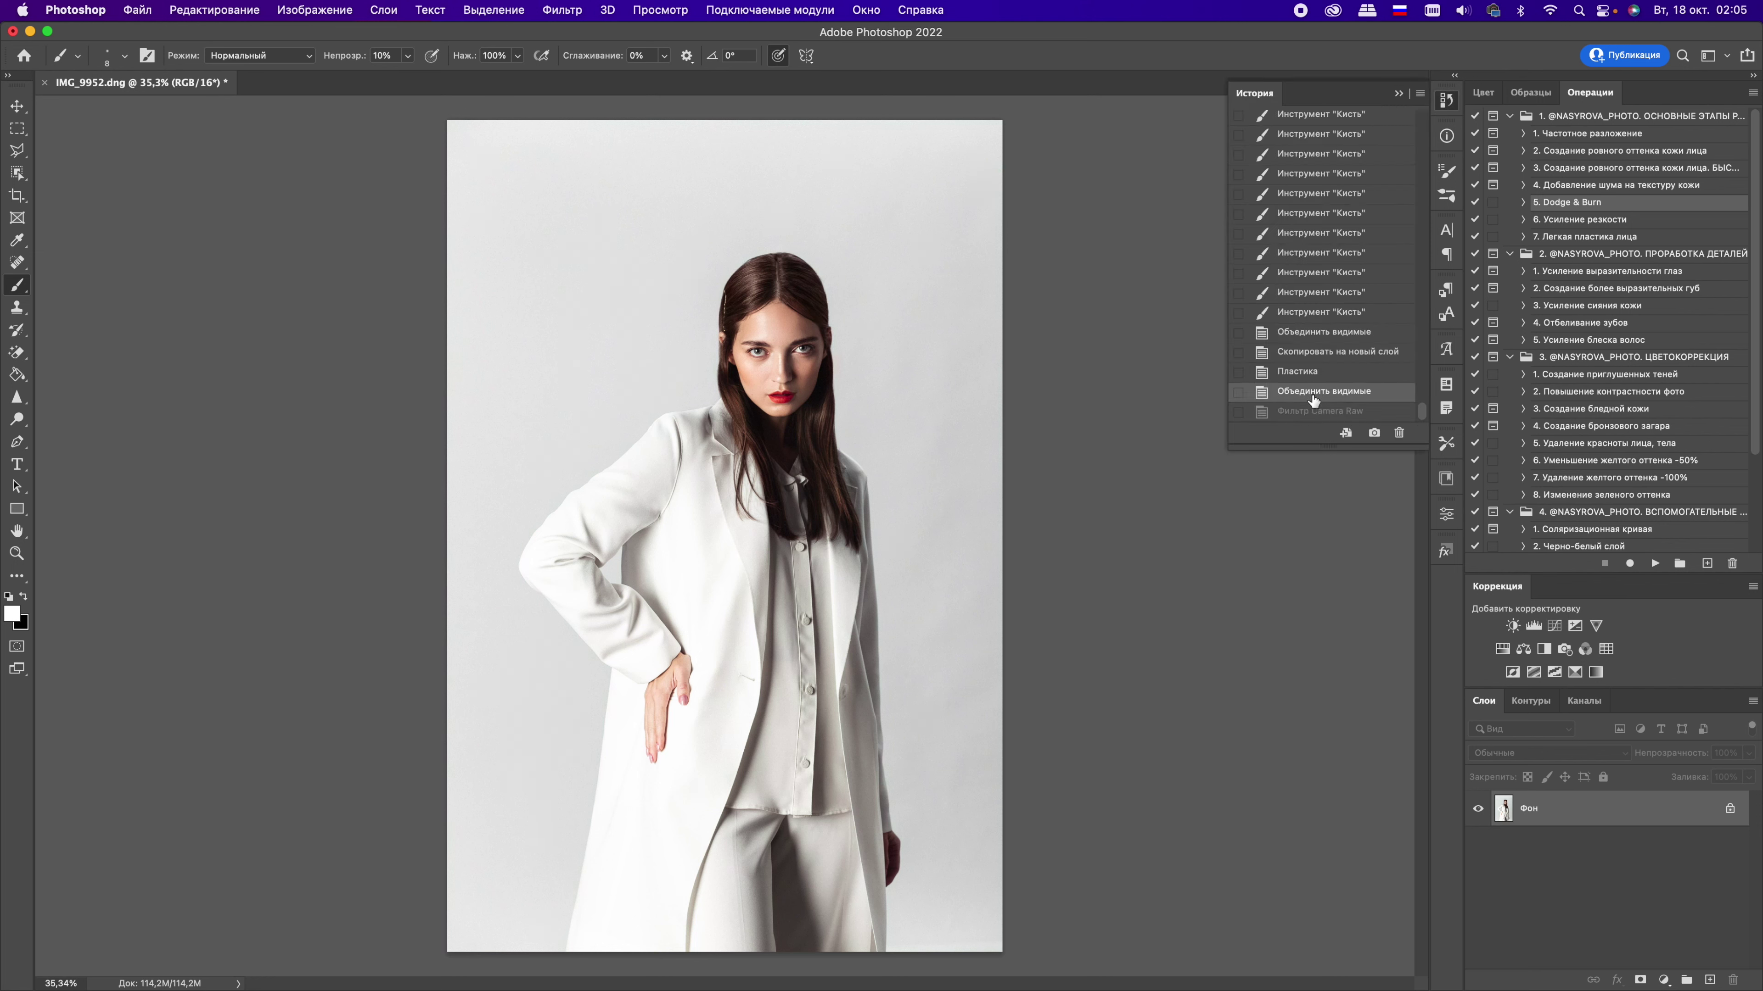
{"action": "left_click", "coordinate": [1311, 411]}
{"action": "left_click", "coordinate": [1311, 410]}
{"action": "left_click", "coordinate": [1308, 412]}
{"action": "left_click", "coordinate": [1310, 412]}
{"action": "left_click", "coordinate": [1309, 412]}
{"action": "left_click", "coordinate": [1306, 411]}
{"action": "left_click", "coordinate": [1306, 393]}
{"action": "left_click", "coordinate": [1307, 411]}
{"action": "left_click", "coordinate": [1309, 393]}
{"action": "left_click", "coordinate": [1308, 392]}
{"action": "left_click", "coordinate": [1308, 393]}
{"action": "left_click", "coordinate": [1308, 411]}
{"action": "left_click", "coordinate": [1446, 100]}
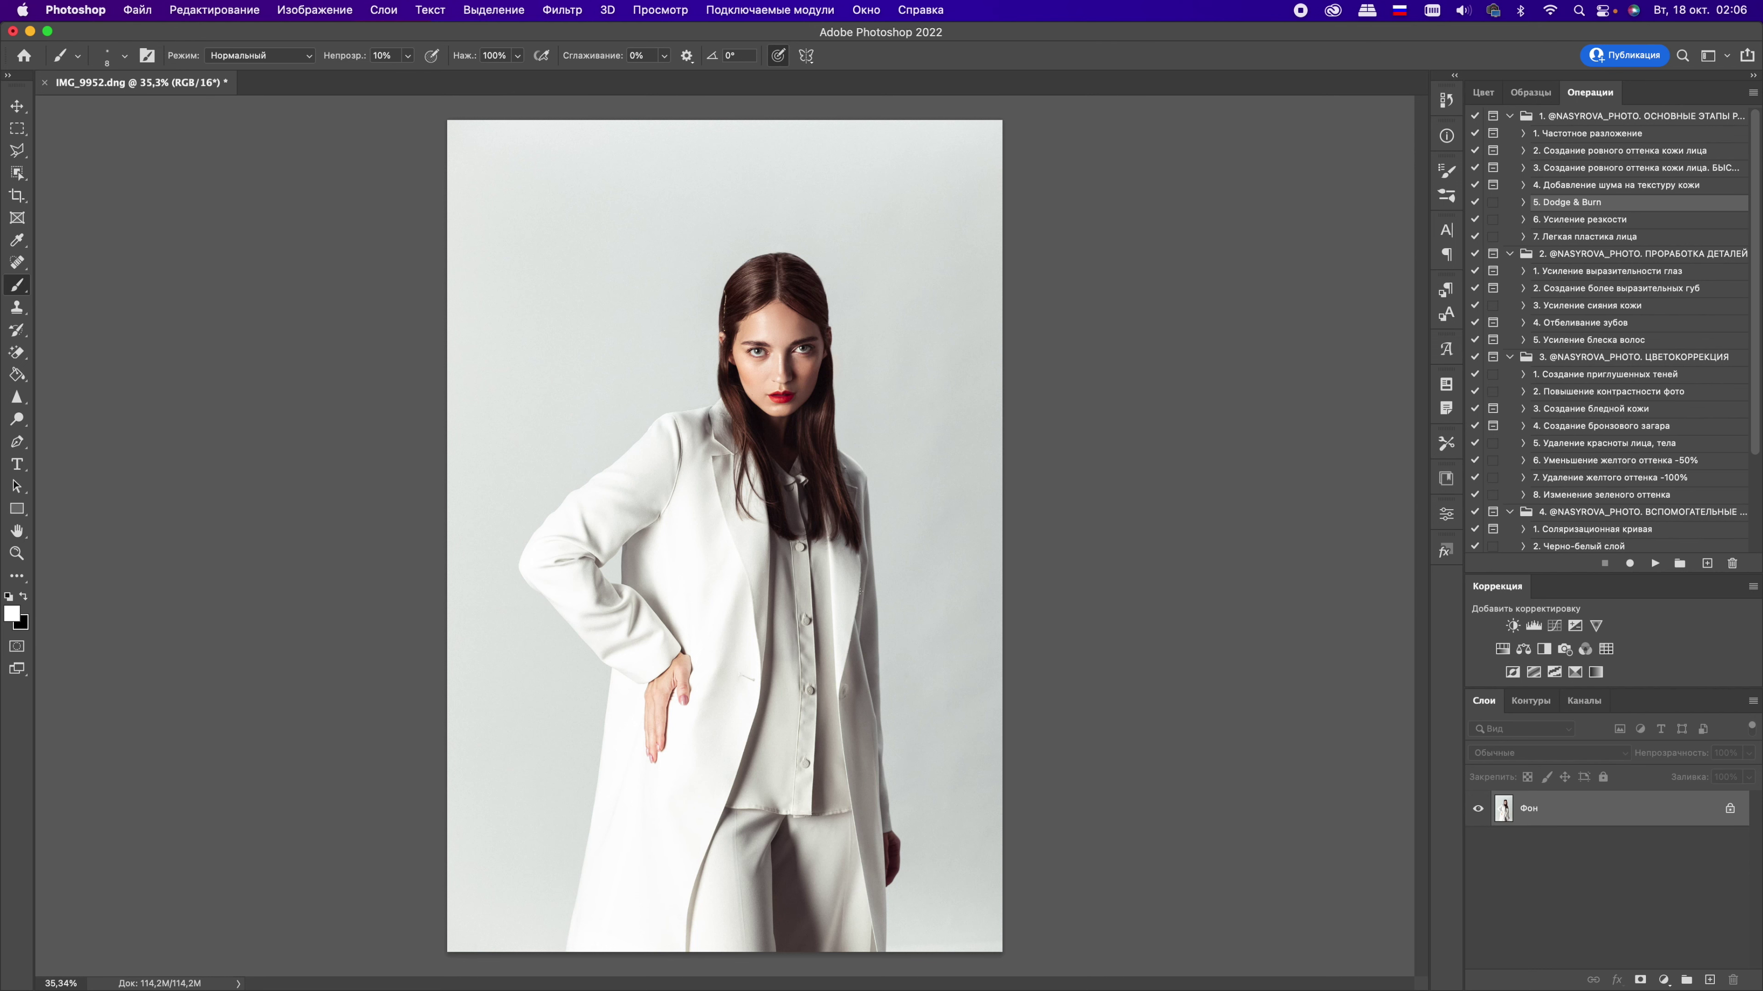
Step: Toggle the Фон копия layer on and off to compare with the bluish original
{"action": "left_click", "coordinate": [1476, 816]}
{"action": "left_click", "coordinate": [1477, 820]}
{"action": "left_click", "coordinate": [1477, 819]}
{"action": "left_click", "coordinate": [1476, 821]}
{"action": "left_click", "coordinate": [1476, 823]}
{"action": "left_click", "coordinate": [1477, 824]}
{"action": "left_click", "coordinate": [1478, 822]}
{"action": "left_click", "coordinate": [1479, 818]}
{"action": "left_click", "coordinate": [1480, 816]}
{"action": "left_click", "coordinate": [1482, 819]}
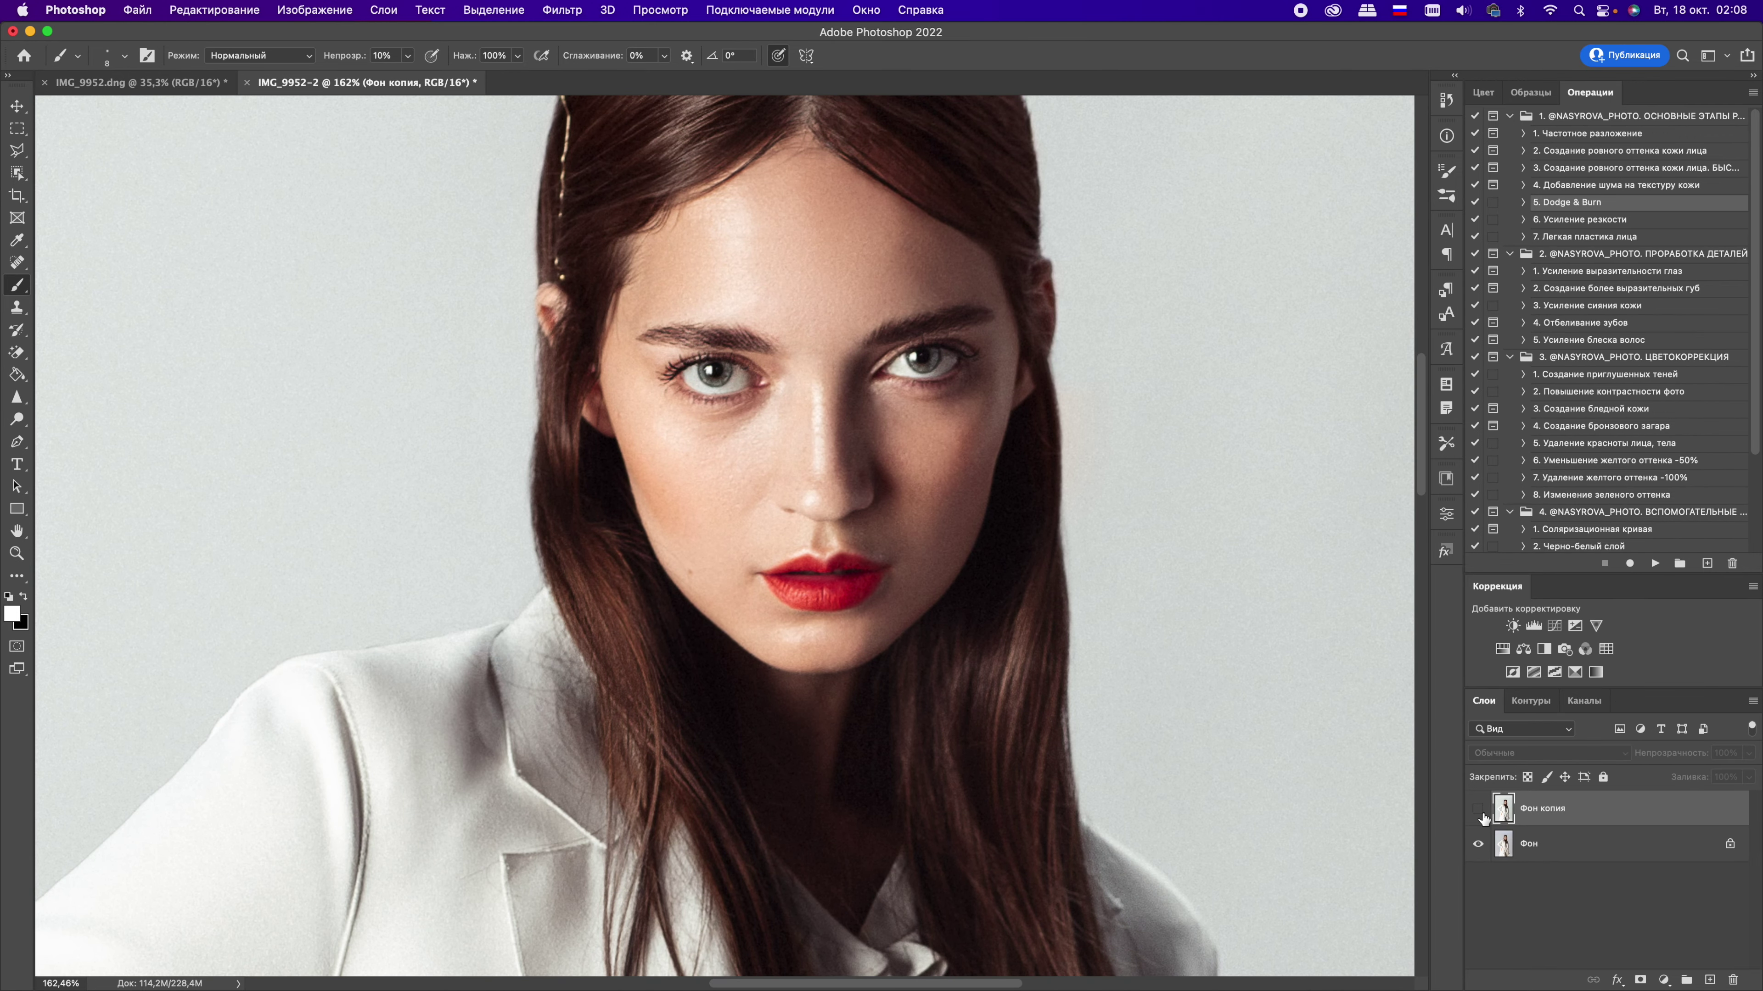
Step: Compare Фон копия against the base once more, leaving it visible
{"action": "scroll", "coordinate": [1086, 711], "scroll_direction": "down", "scroll_amount": 5}
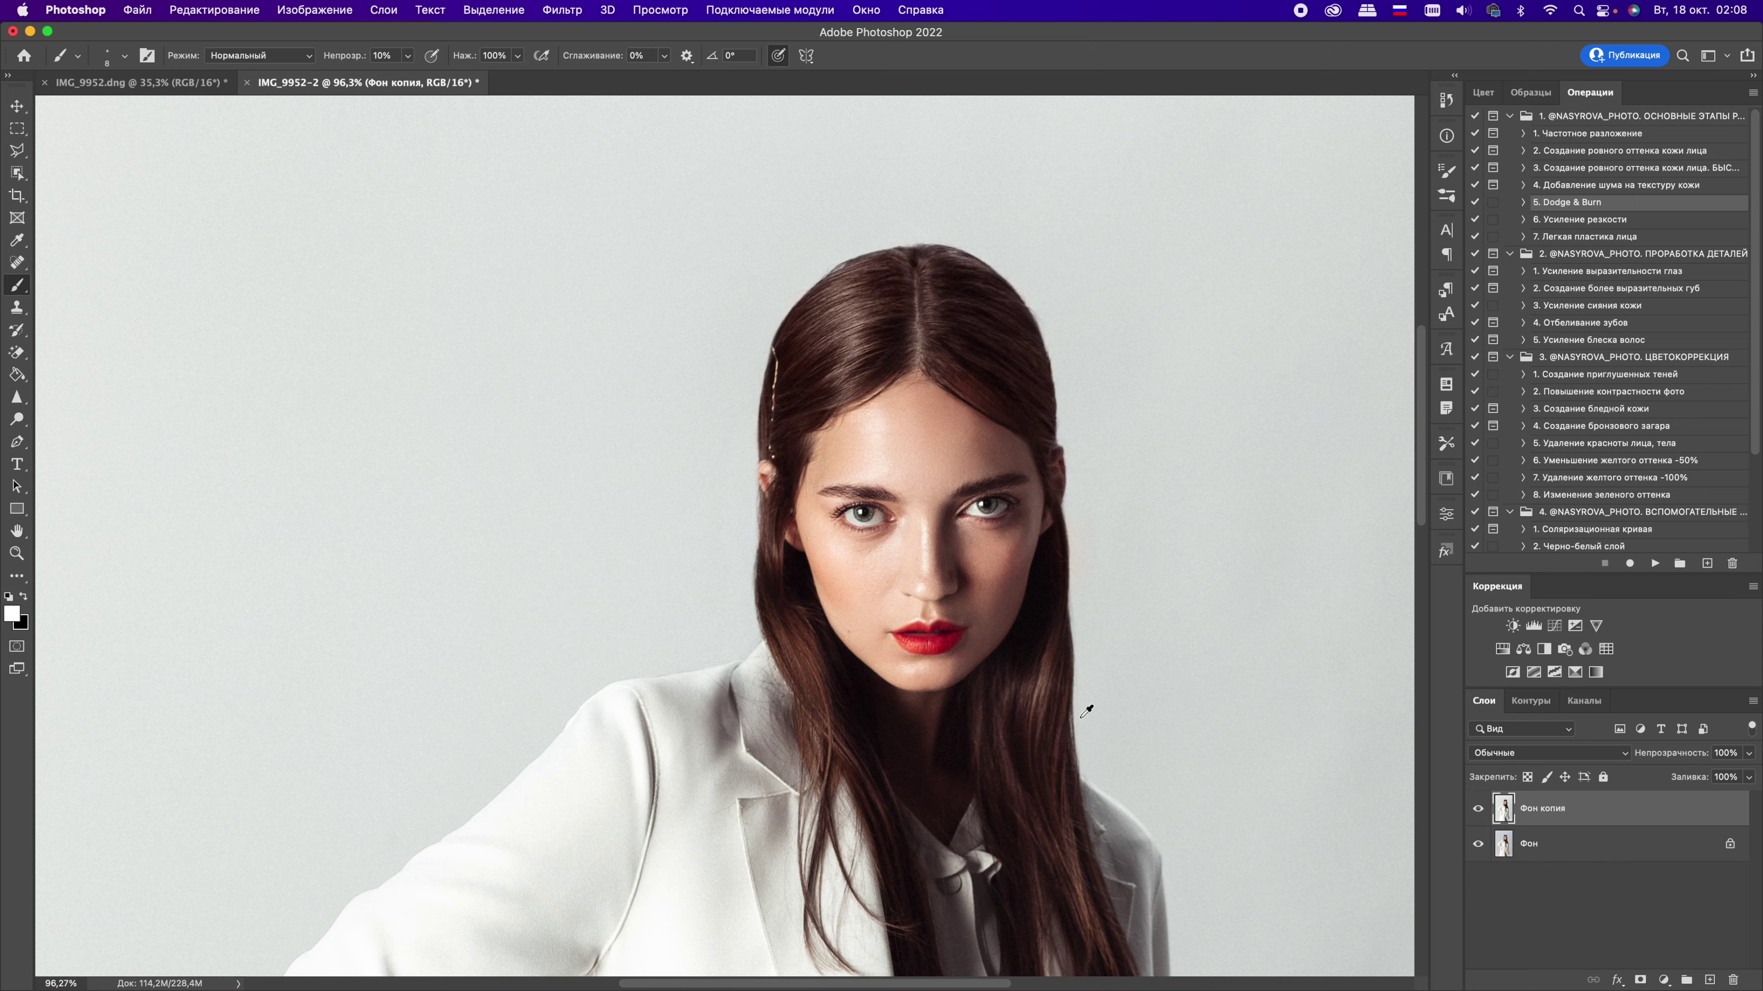
{"action": "scroll", "coordinate": [1086, 711], "scroll_direction": "up", "scroll_amount": 7}
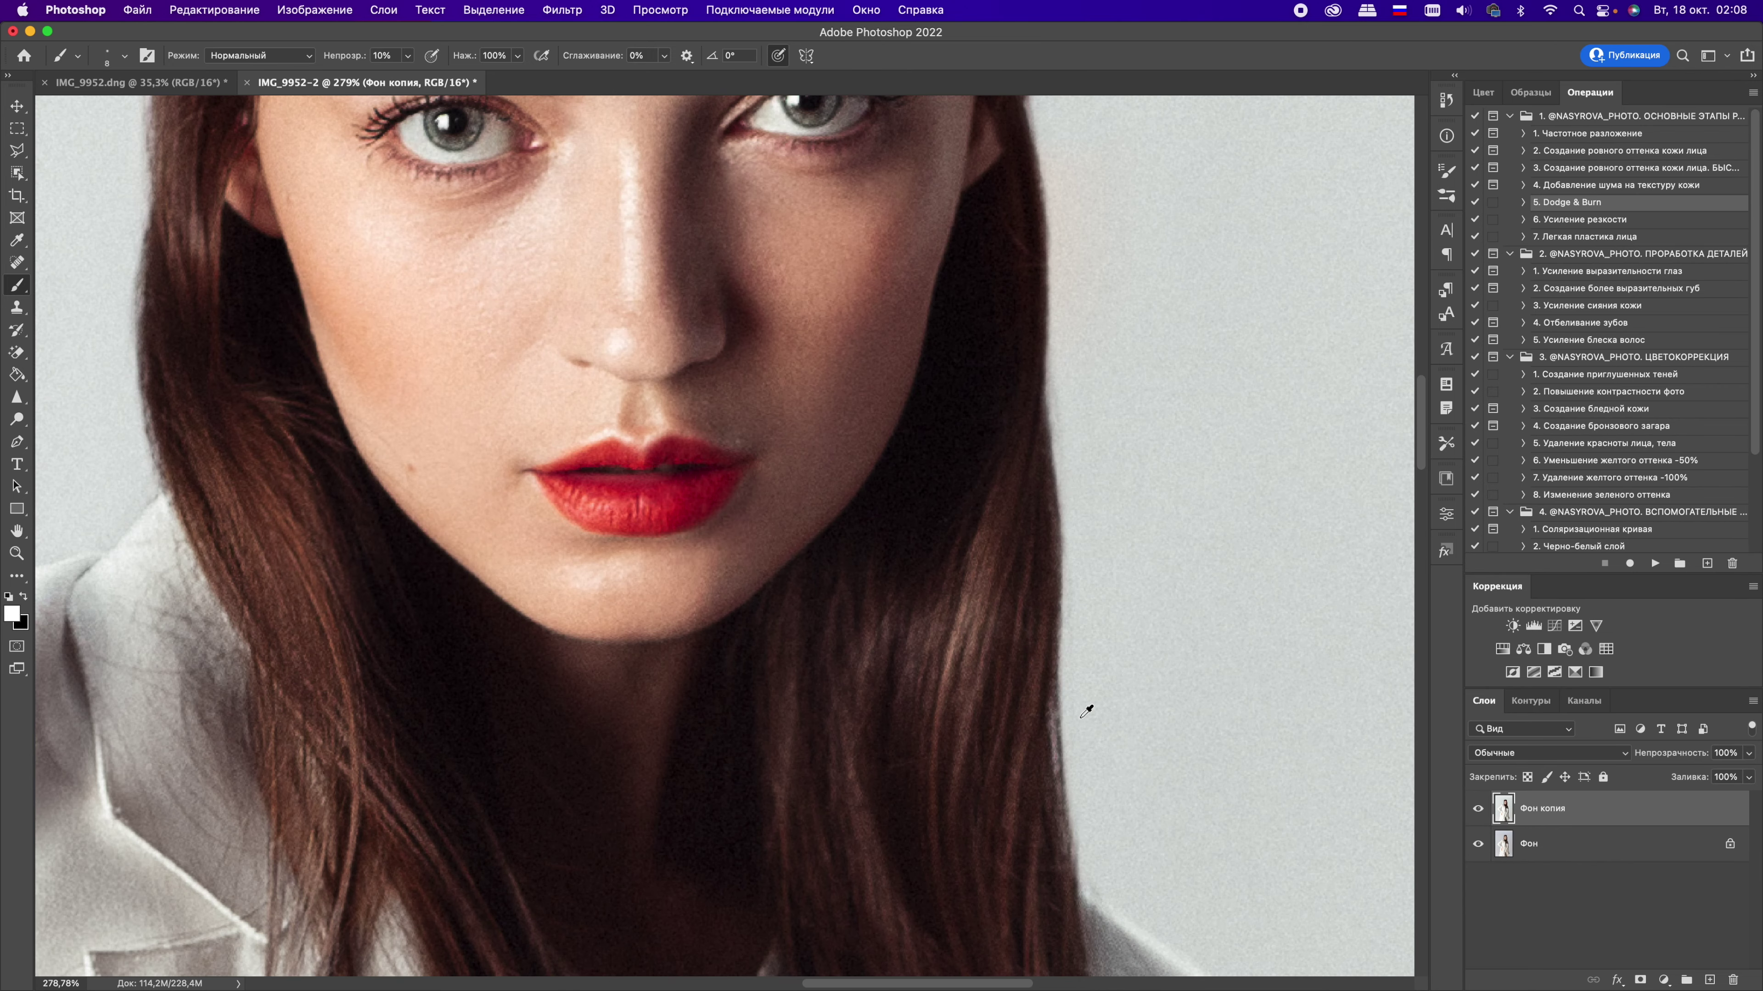
{"action": "scroll", "coordinate": [1086, 711], "scroll_direction": "down", "scroll_amount": 10}
{"action": "left_click", "coordinate": [1480, 810]}
{"action": "left_click", "coordinate": [1478, 810]}
{"action": "left_click", "coordinate": [1478, 809]}
{"action": "left_click", "coordinate": [1478, 810]}
{"action": "left_click", "coordinate": [1478, 810]}
{"action": "scroll", "coordinate": [1092, 720], "scroll_direction": "up", "scroll_amount": 1}
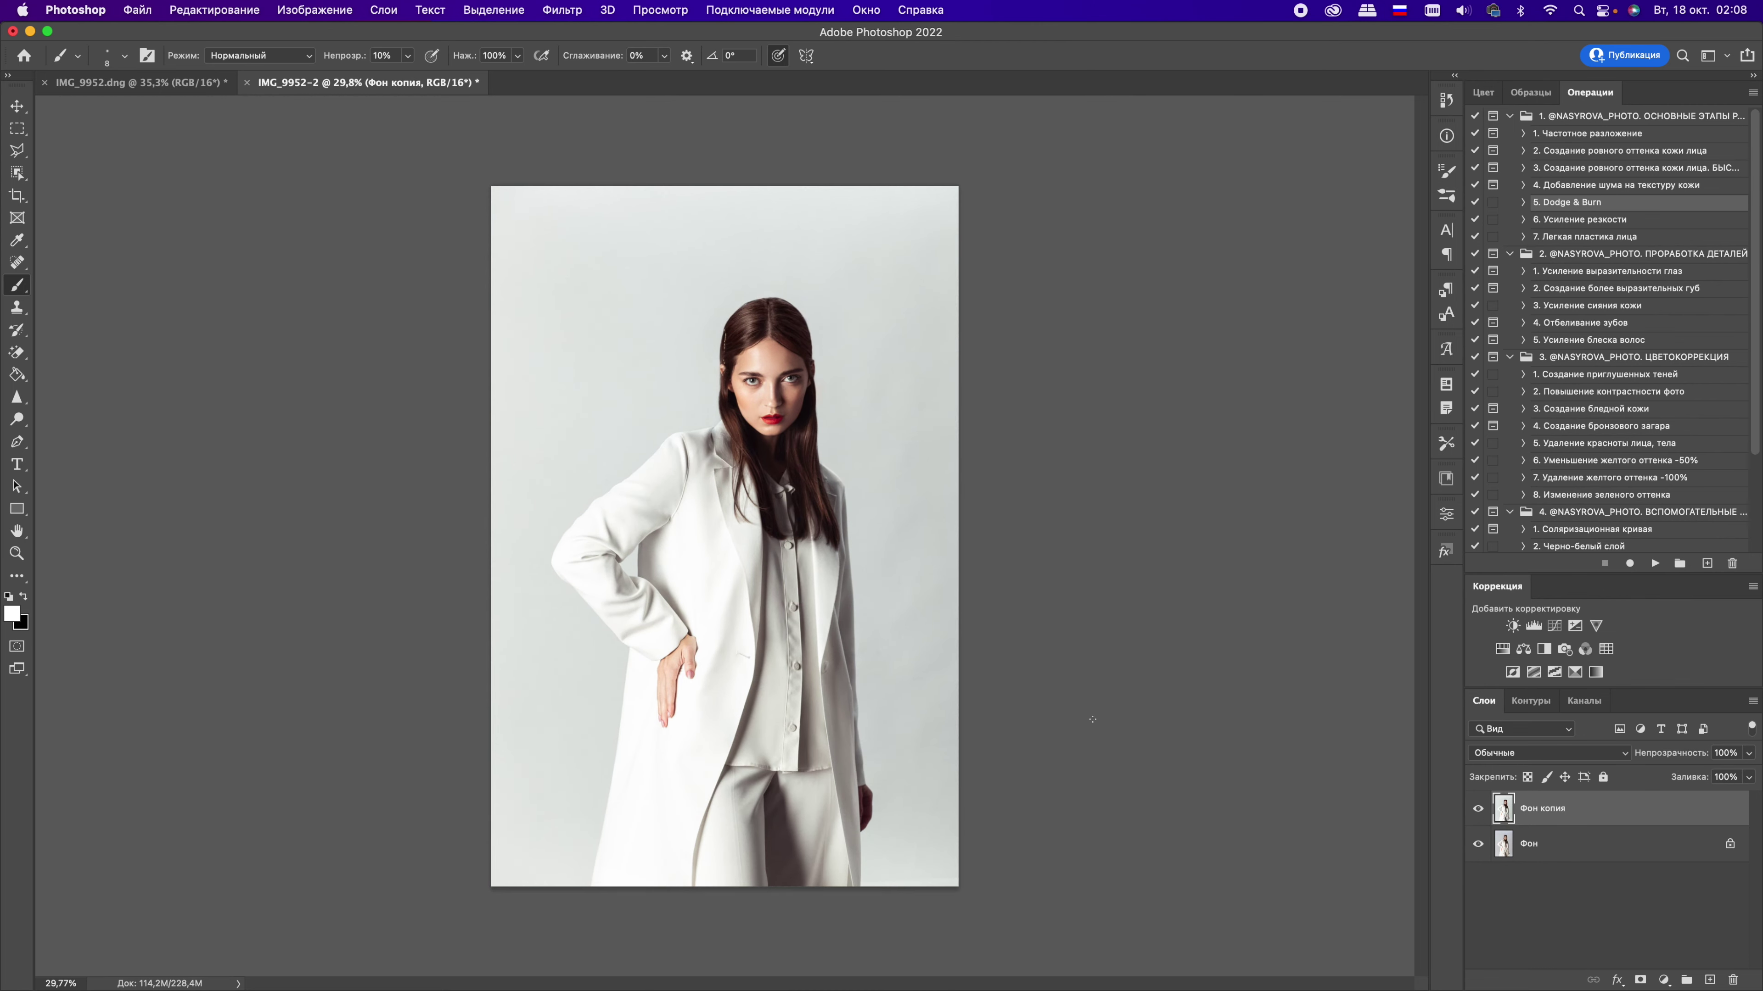